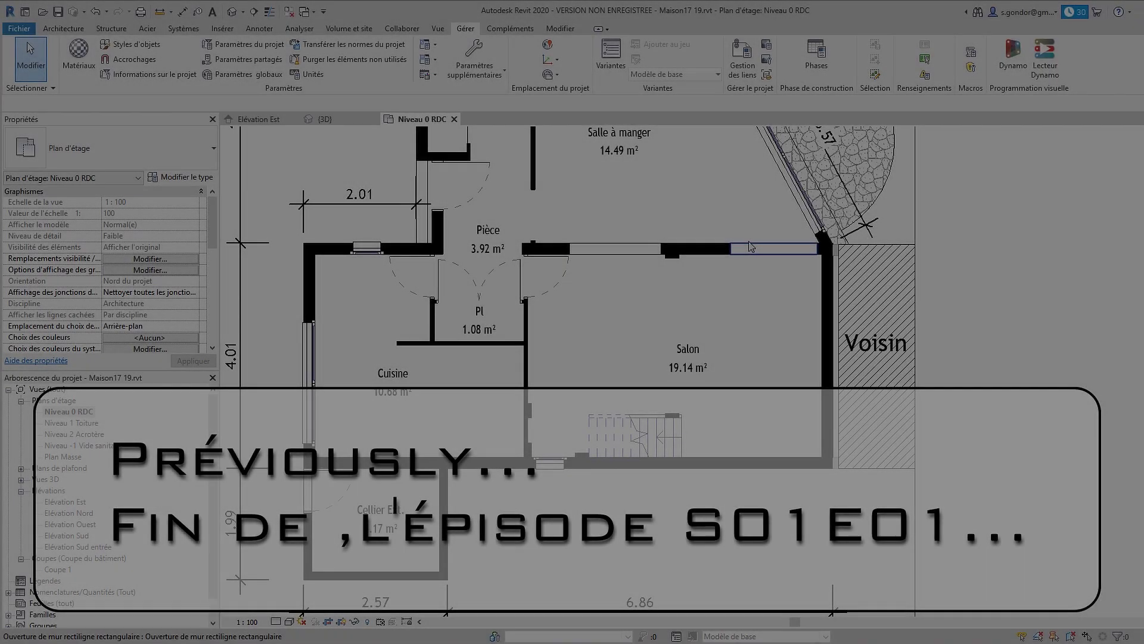
# - Draw section Coupe 2 vertically across the Salle à manger in the Niveau 0 RDC plan
pyautogui.click(751, 248)
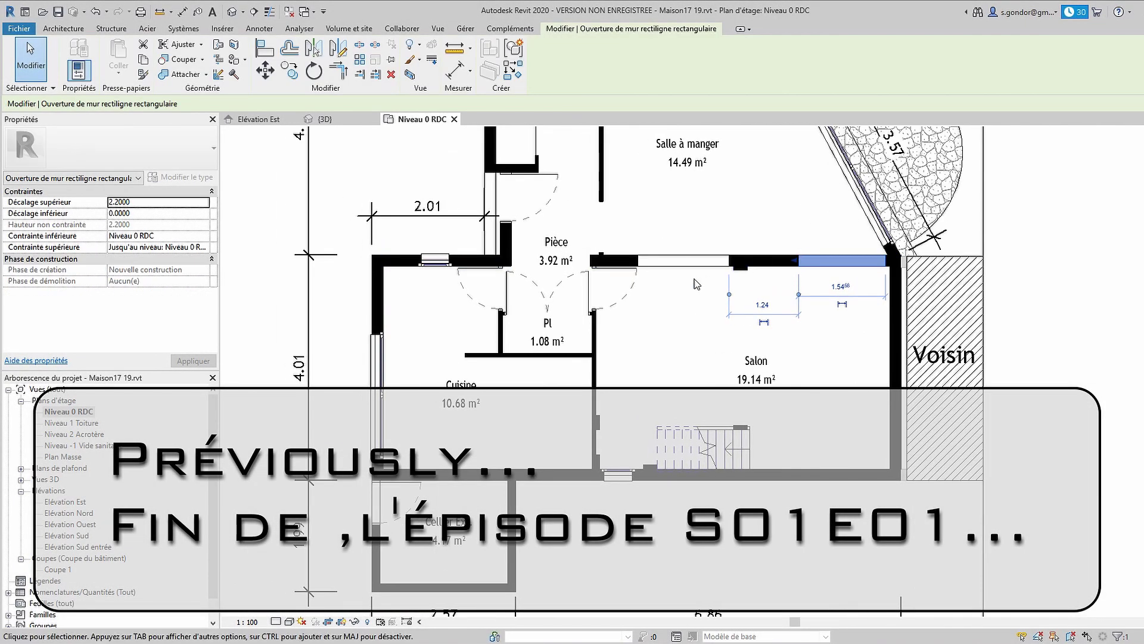
pyautogui.click(696, 284)
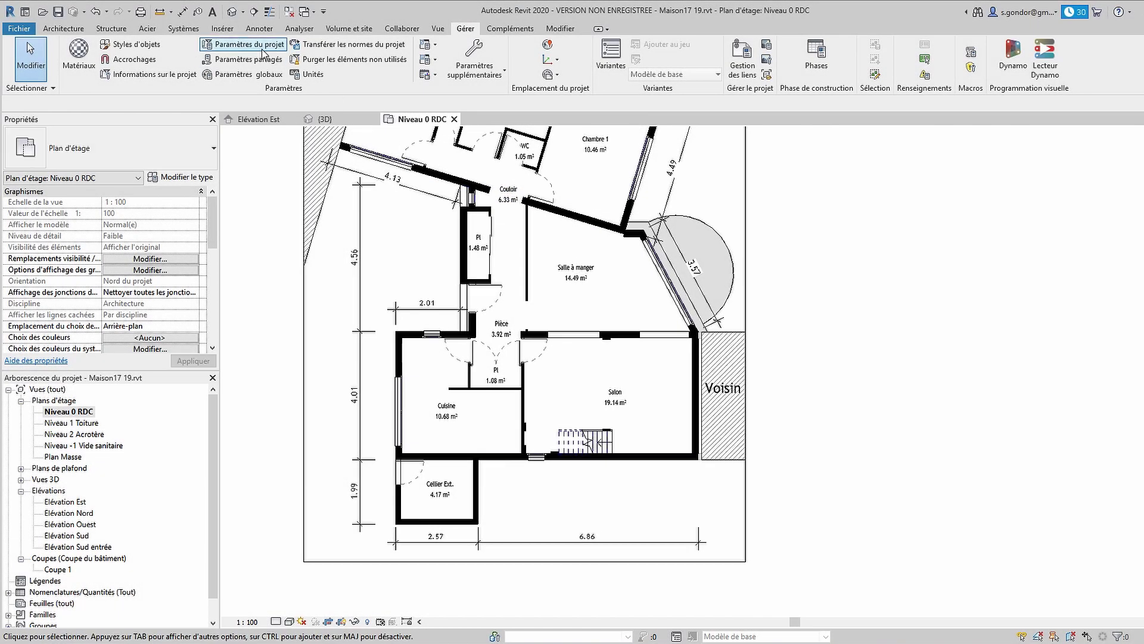
pyautogui.click(253, 15)
pyautogui.click(569, 240)
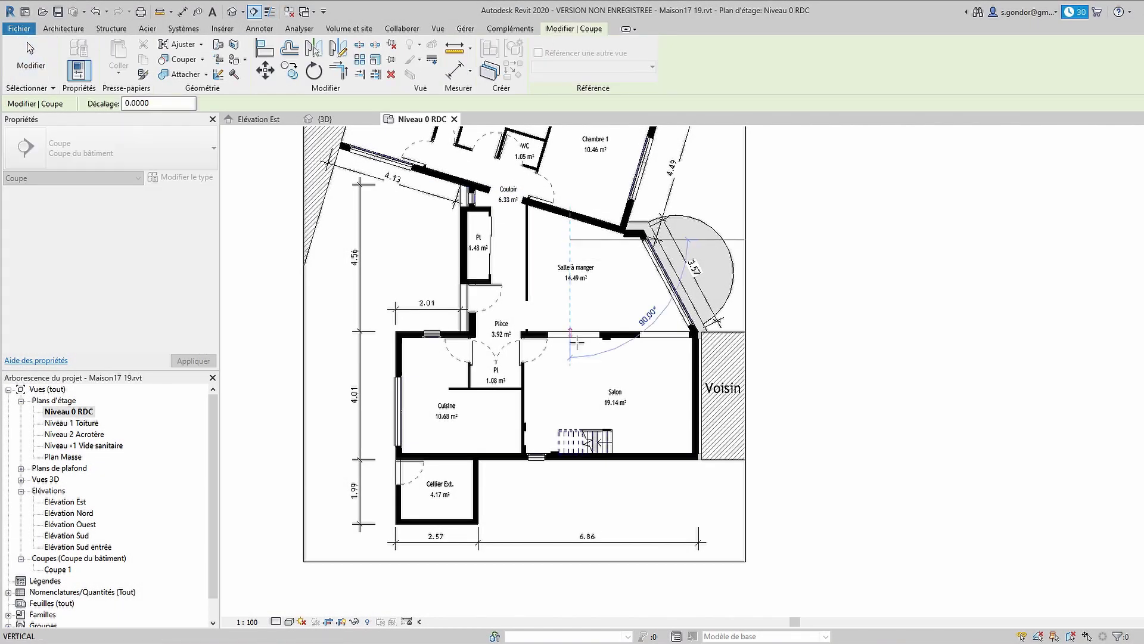
pyautogui.click(570, 398)
pyautogui.press('Escape')
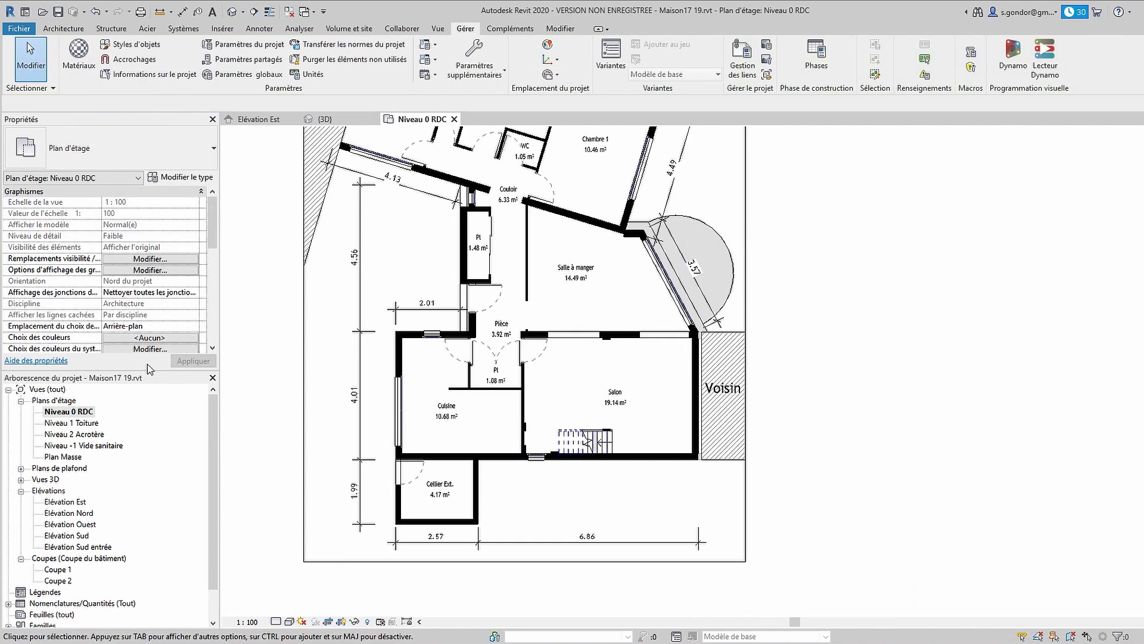
# - Duplicate Niveau 0 RDC without annotations and rename the copy Niveau 0 RDC Travail
pyautogui.rightClick(70, 413)
pyautogui.moveTo(174, 223)
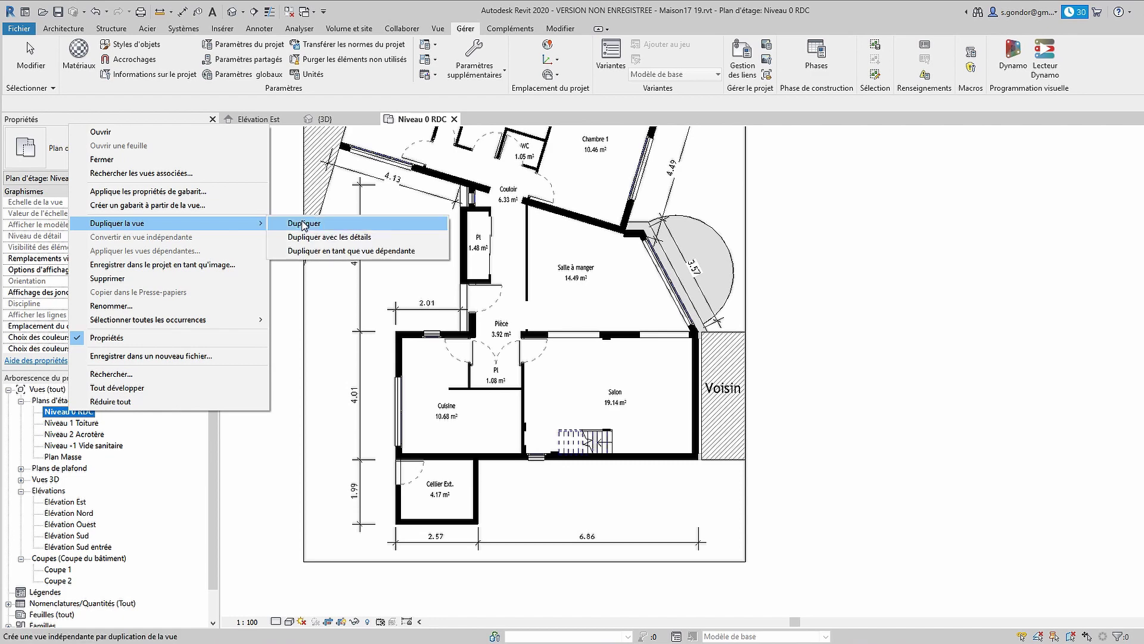
pyautogui.click(312, 224)
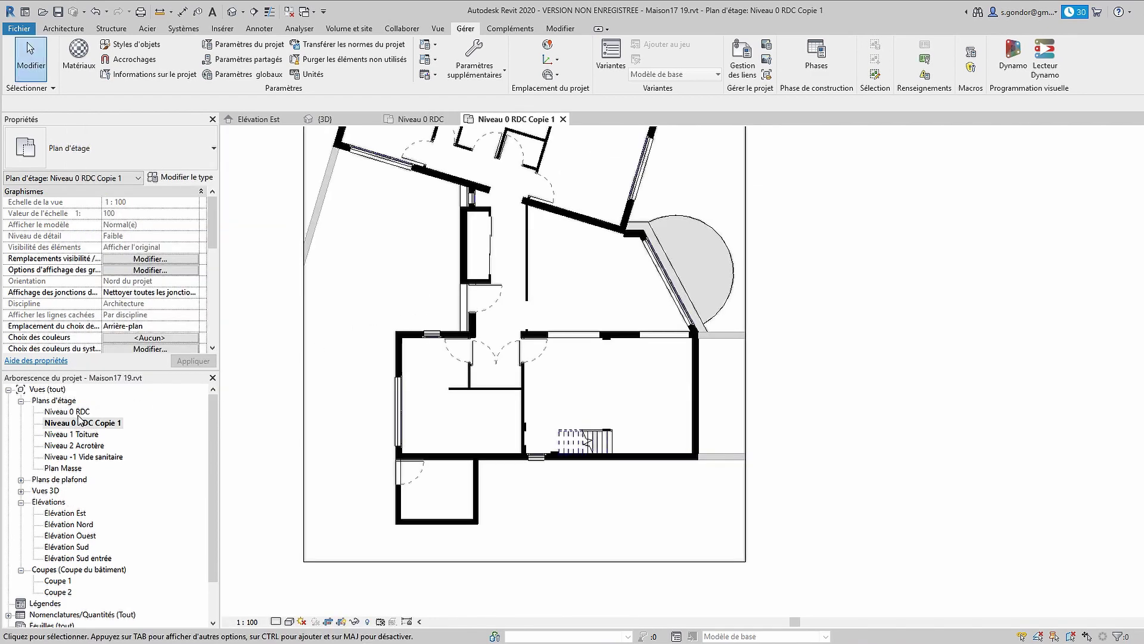
pyautogui.rightClick(83, 424)
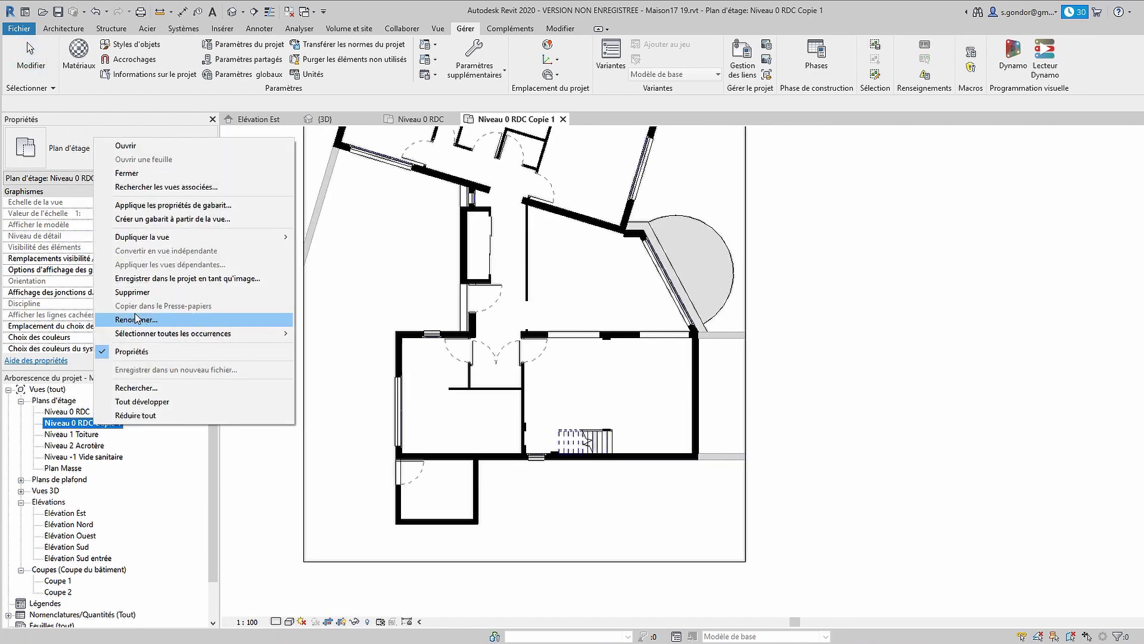
pyautogui.click(115, 383)
pyautogui.moveTo(120, 425); pyautogui.dragTo(91, 425)
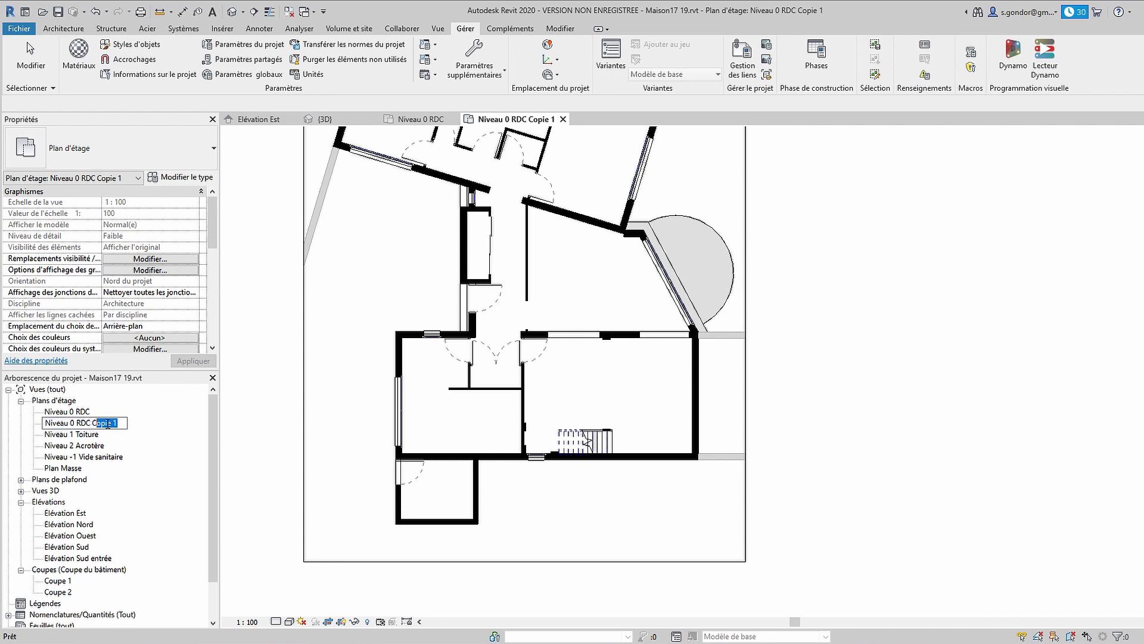
pyautogui.press('BackSpace')
pyautogui.write('Travail')
pyautogui.press('Return')
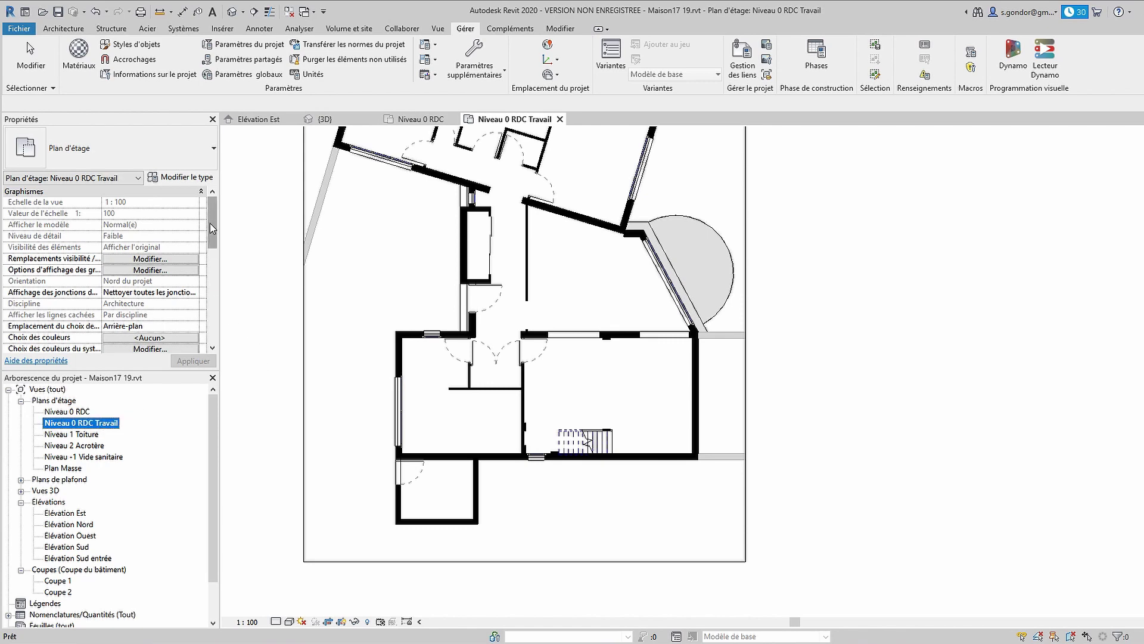
pyautogui.moveTo(210, 223); pyautogui.dragTo(212, 292)
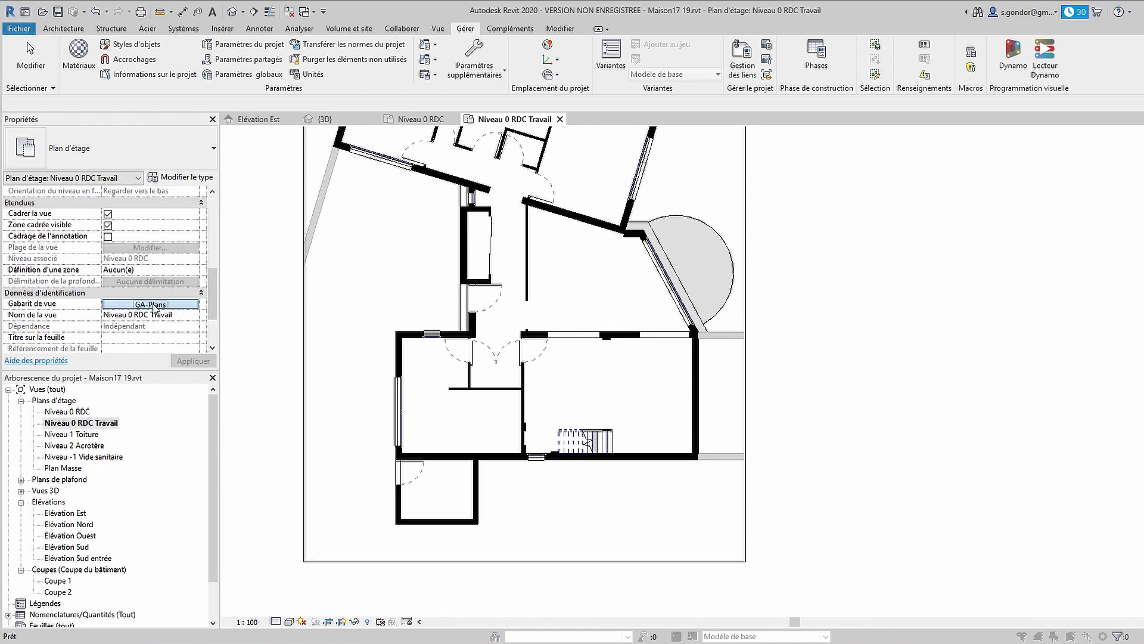
# - Set the Travail plan's view template to <Aucun>
pyautogui.click(155, 305)
pyautogui.click(424, 296)
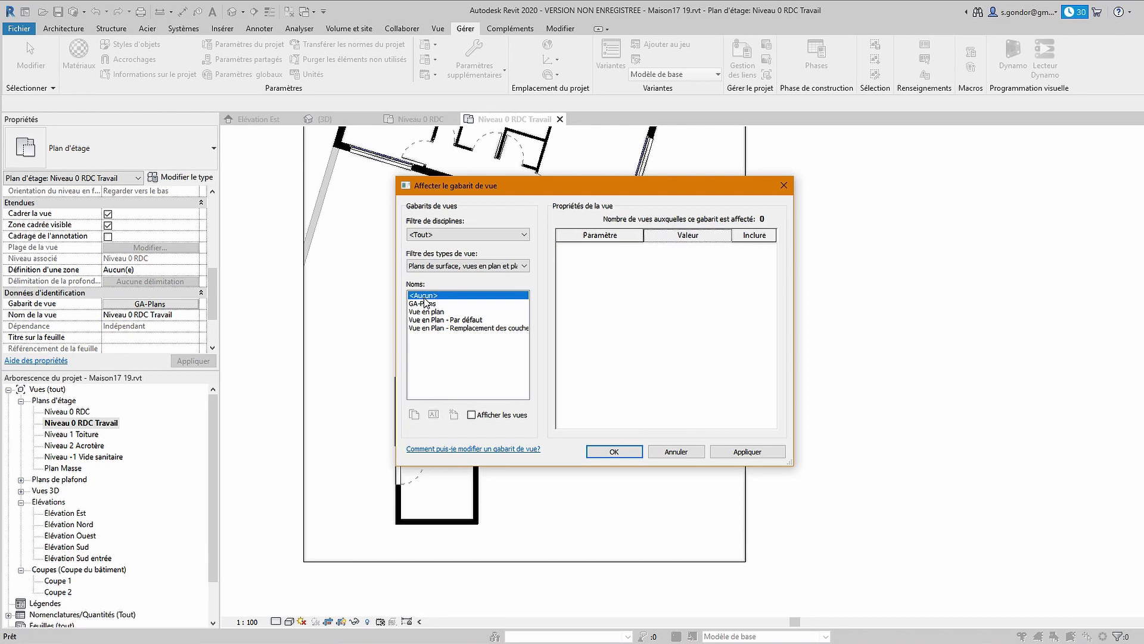
pyautogui.click(614, 451)
# - Turn on Coupes under annotation categories in Visibility/Graphics and apply
pyautogui.press('v')
pyautogui.press('v')
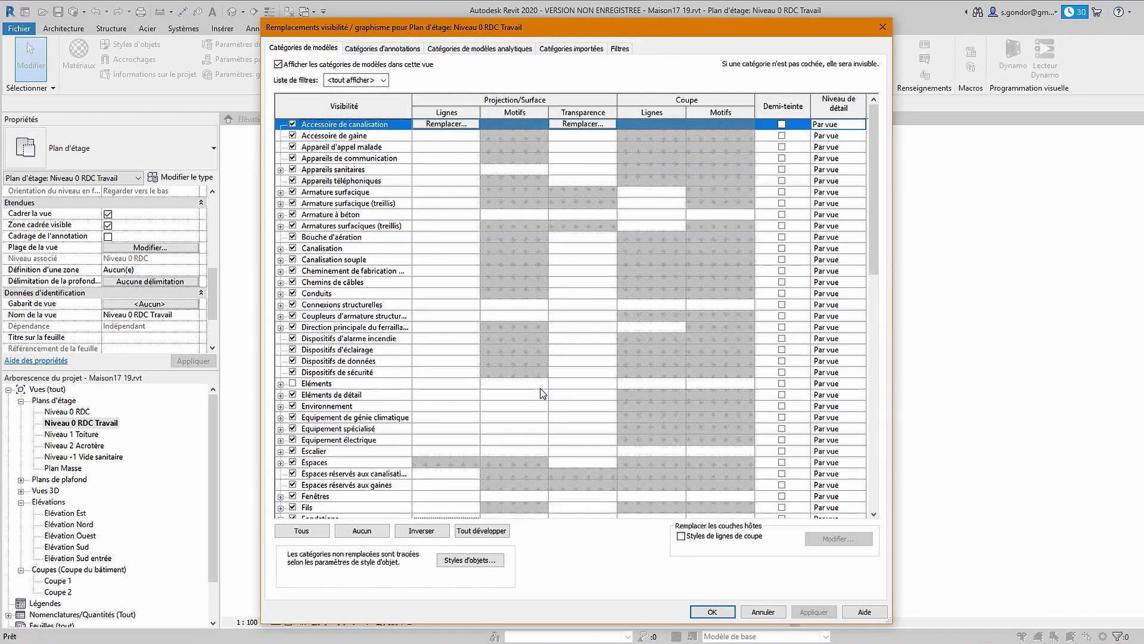
pyautogui.moveTo(874, 182); pyautogui.dragTo(860, 250)
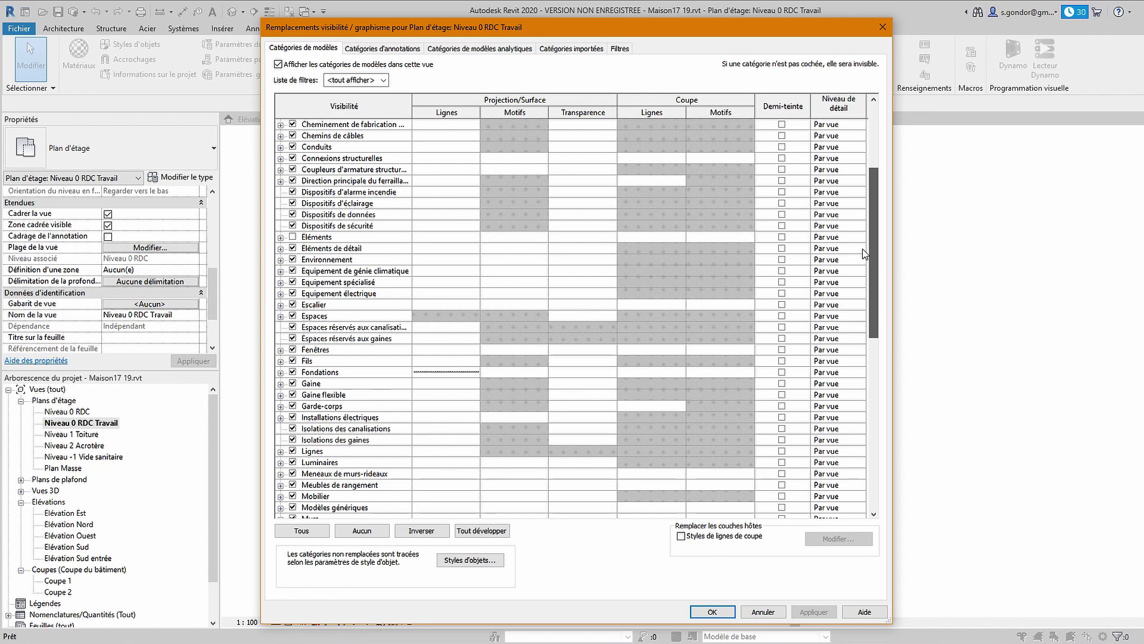
pyautogui.scroll(1, 862, 252)
pyautogui.click(383, 48)
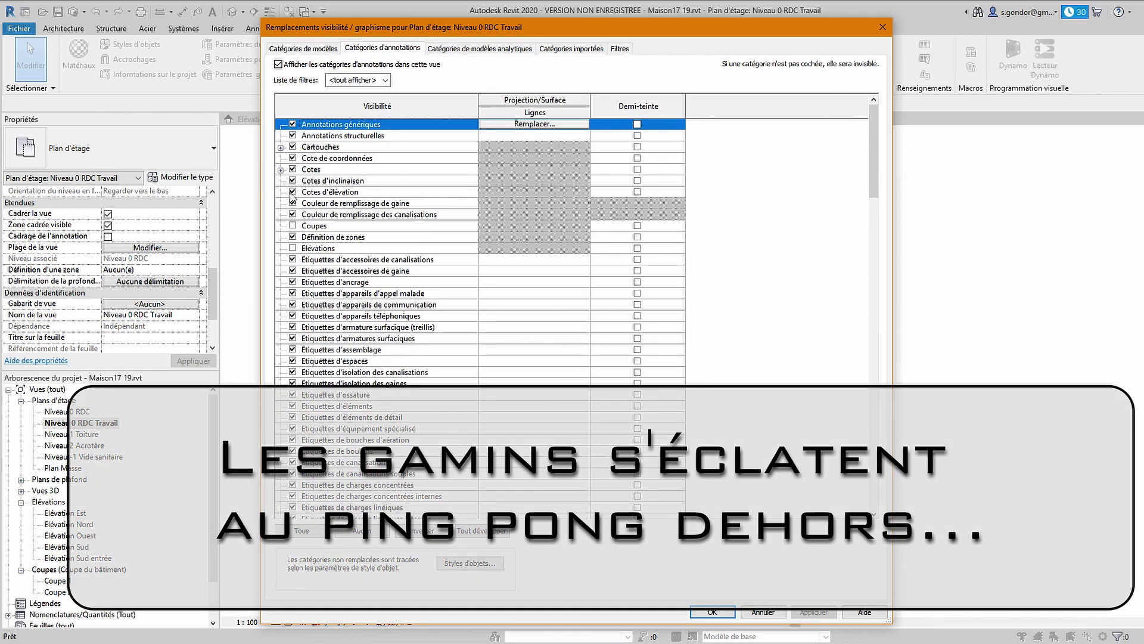
pyautogui.click(293, 226)
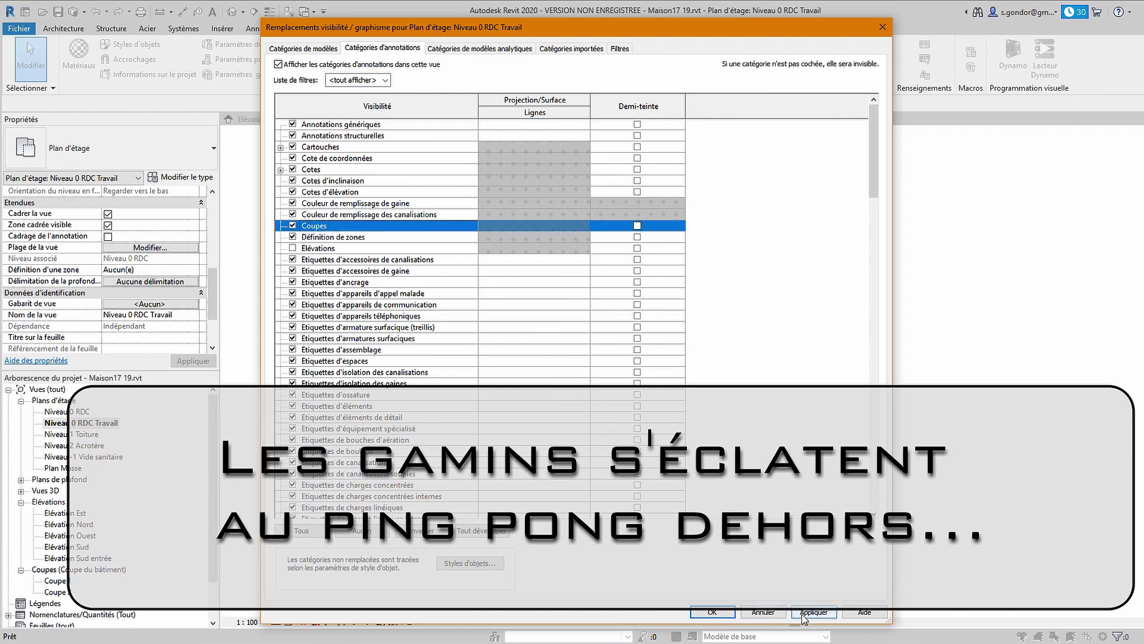
pyautogui.click(714, 612)
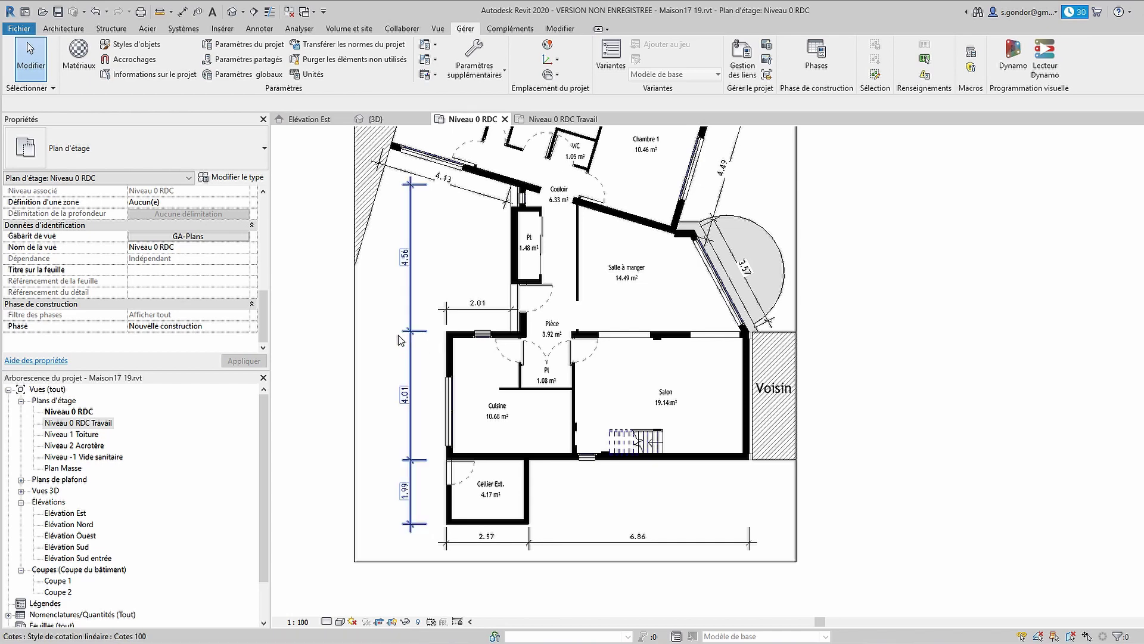
# - Turn off the crop region of the Niveau 0 RDC plan and recenter the view
pyautogui.click(221, 326)
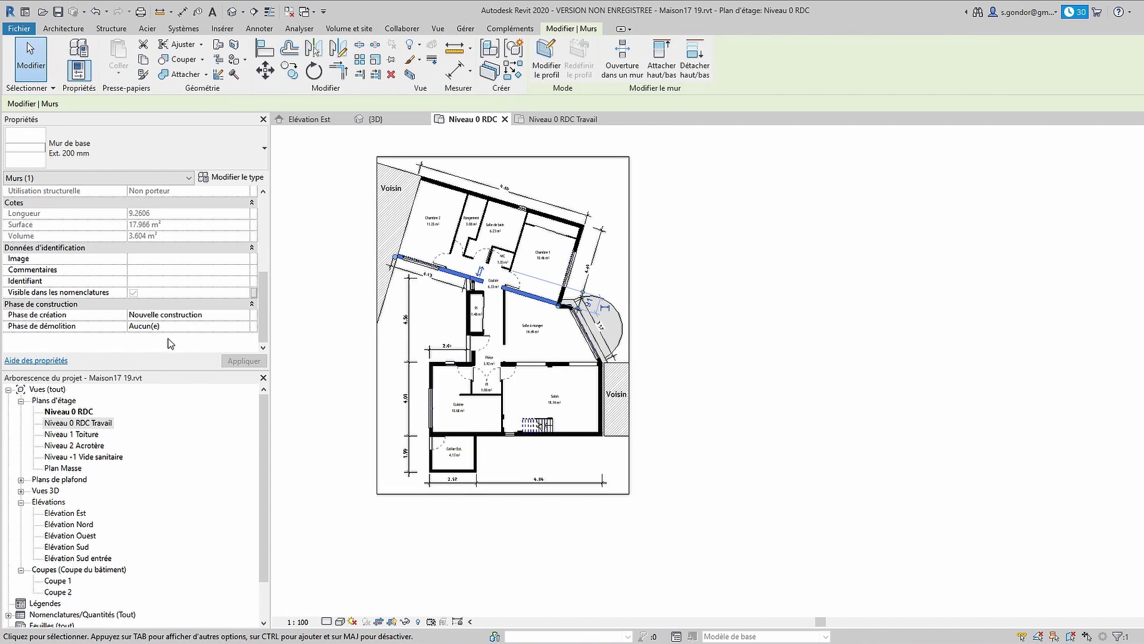
pyautogui.click(392, 622)
pyautogui.click(409, 571)
pyautogui.scroll(-4, 518, 537)
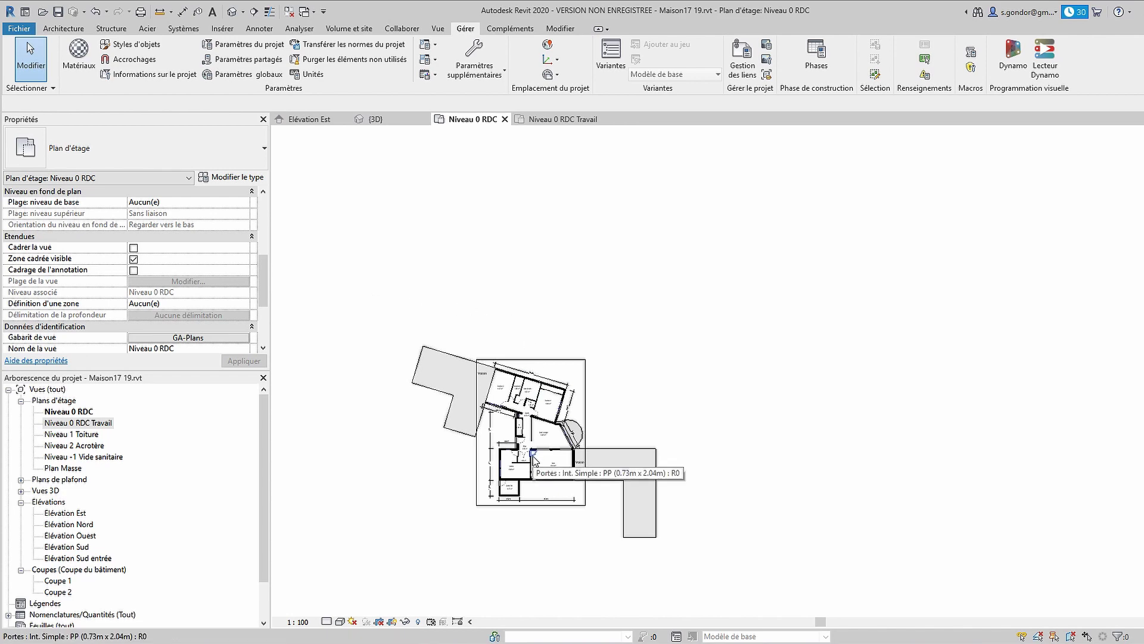
pyautogui.moveTo(527, 461); pyautogui.dragTo(552, 402, button='middle')
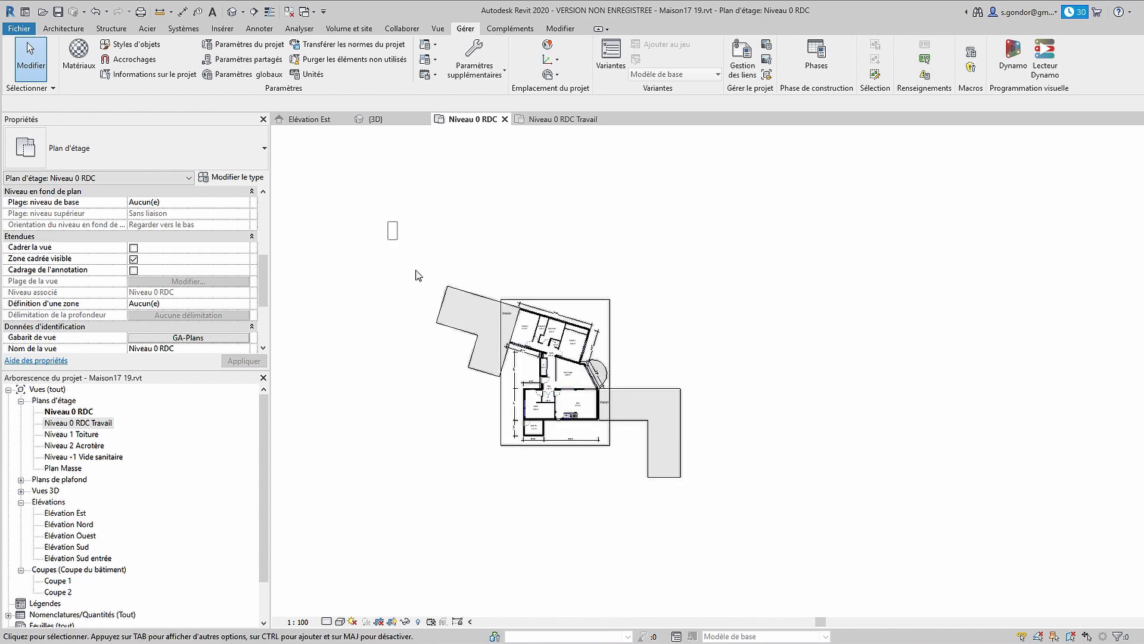
# - Window-select every element in the plan and uncheck all categories in the Filter
pyautogui.moveTo(388, 223); pyautogui.dragTo(686, 483)
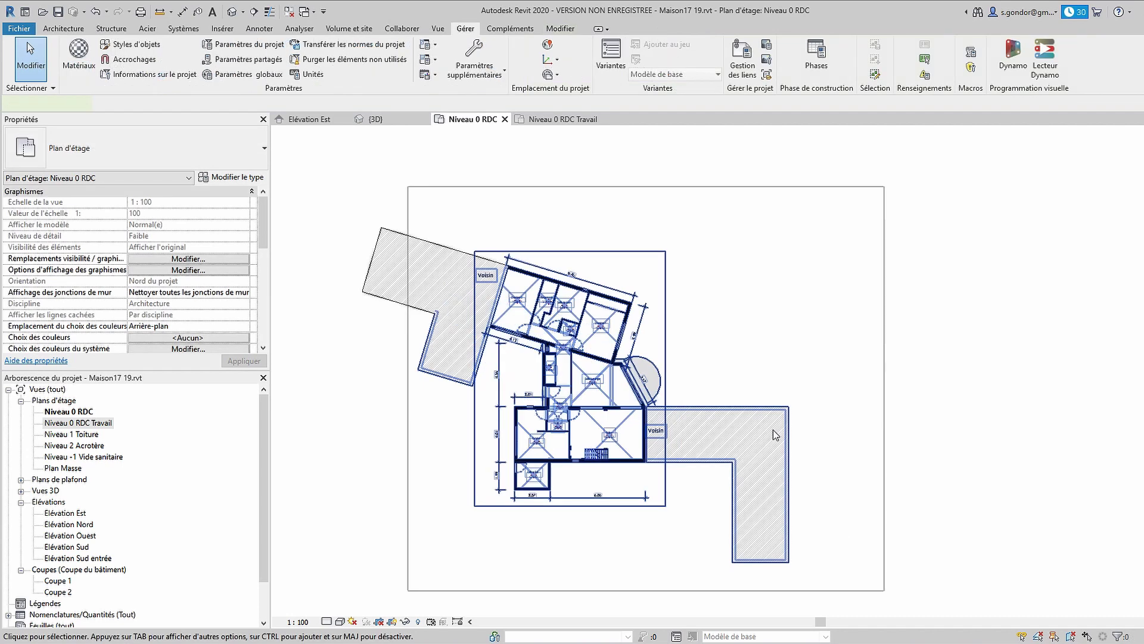
pyautogui.click(638, 50)
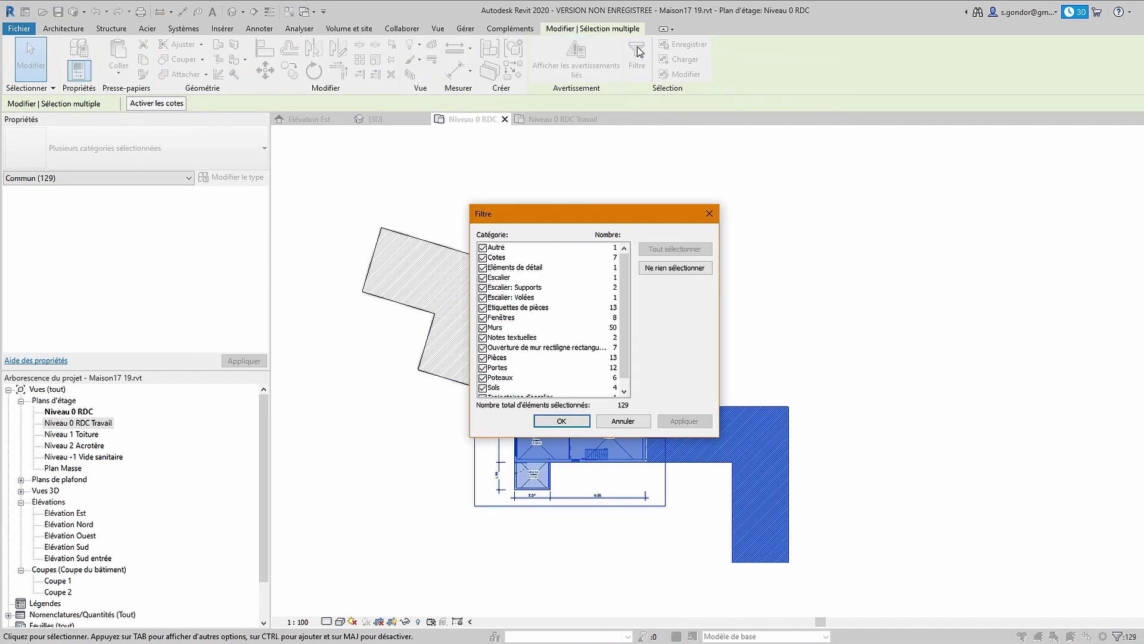
pyautogui.click(686, 270)
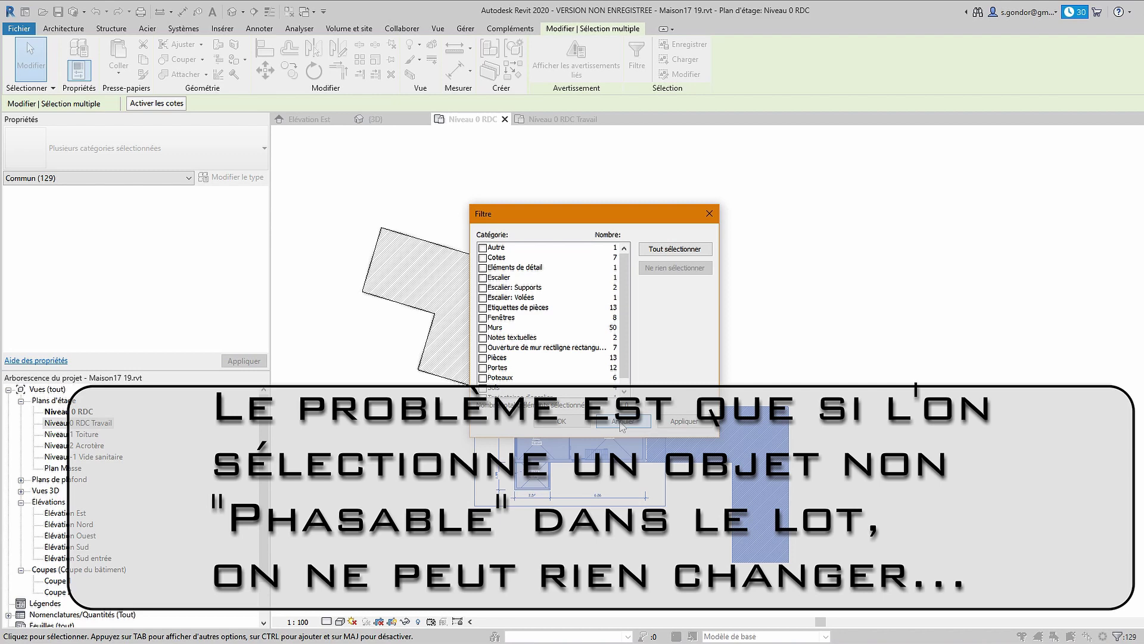
# - Set all visible walls matching the top exterior wall to phase Existante and hide them
pyautogui.click(621, 425)
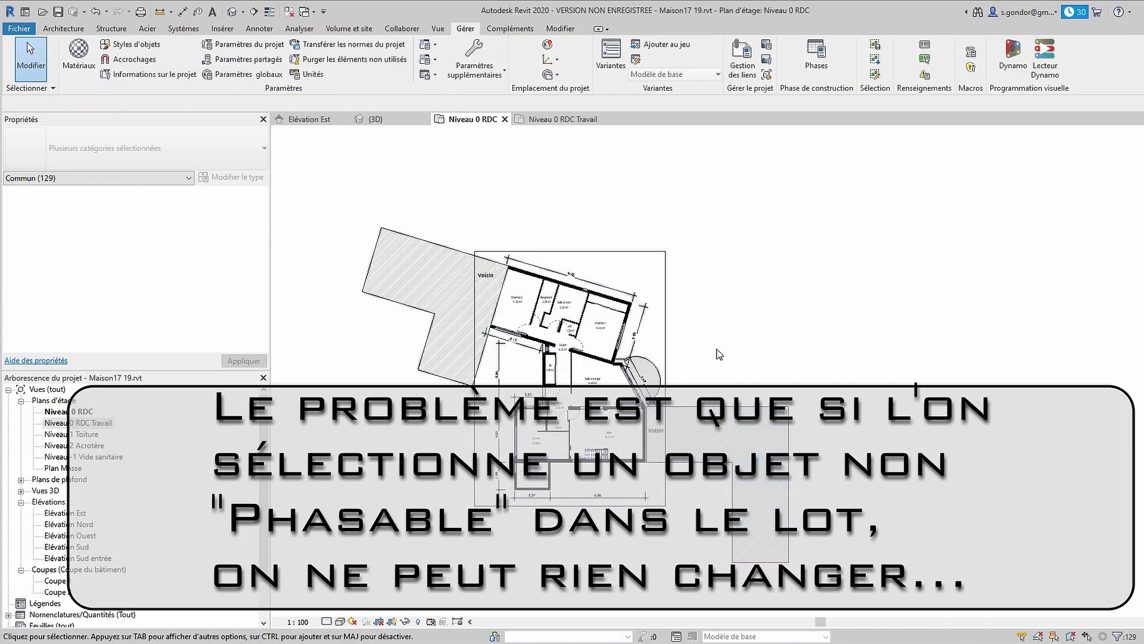
pyautogui.scroll(3, 521, 285)
pyautogui.click(541, 270)
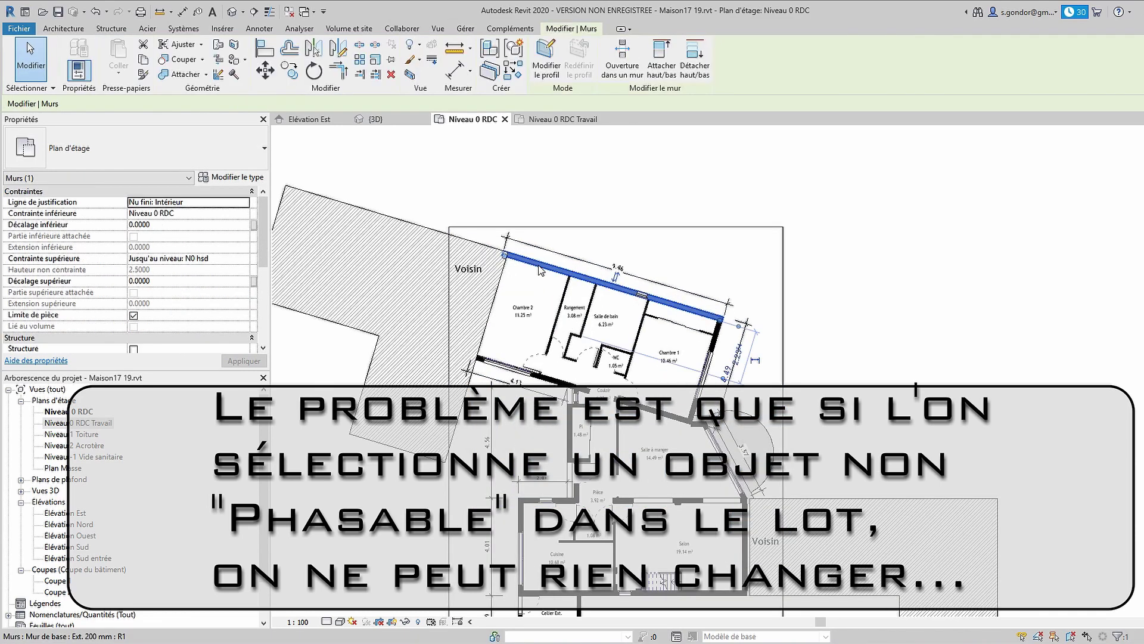
pyautogui.rightClick(539, 268)
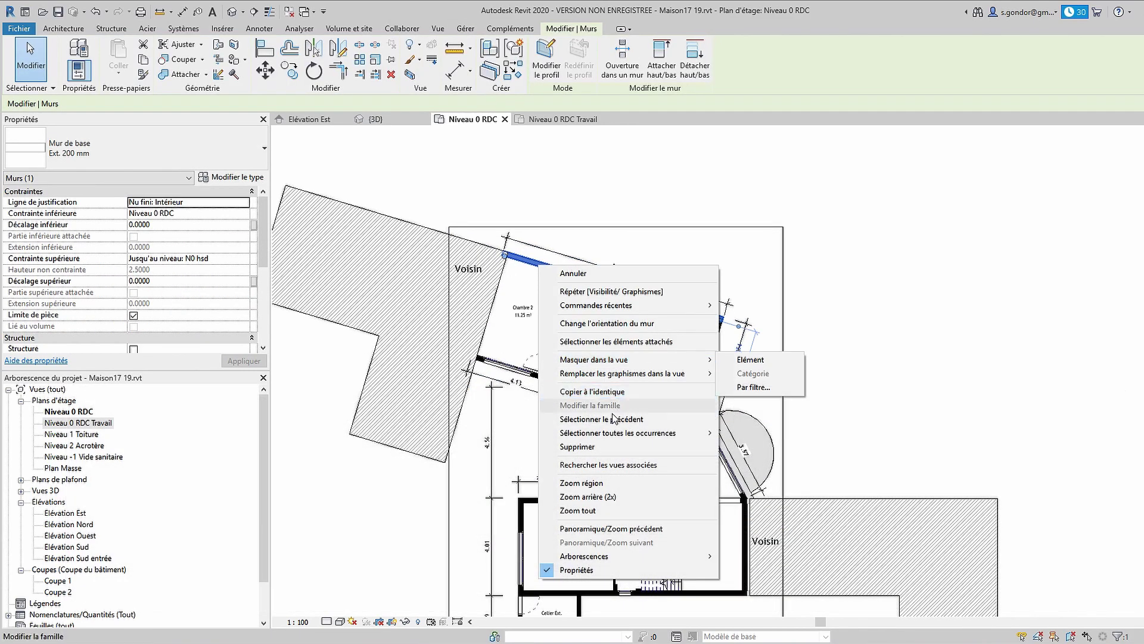
pyautogui.moveTo(617, 433)
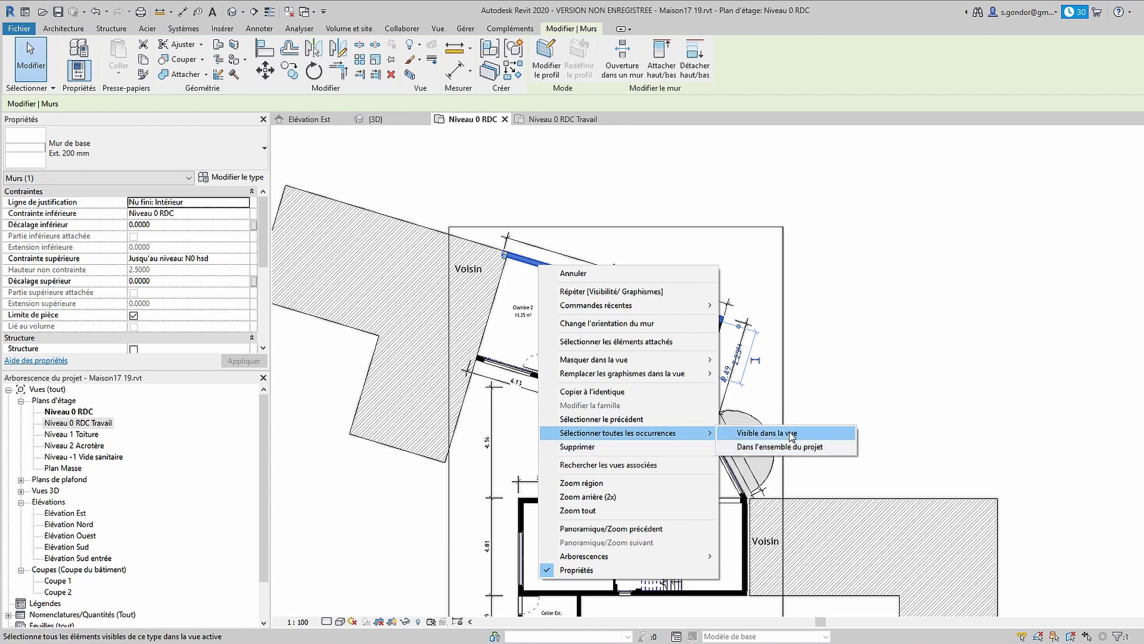
pyautogui.click(791, 437)
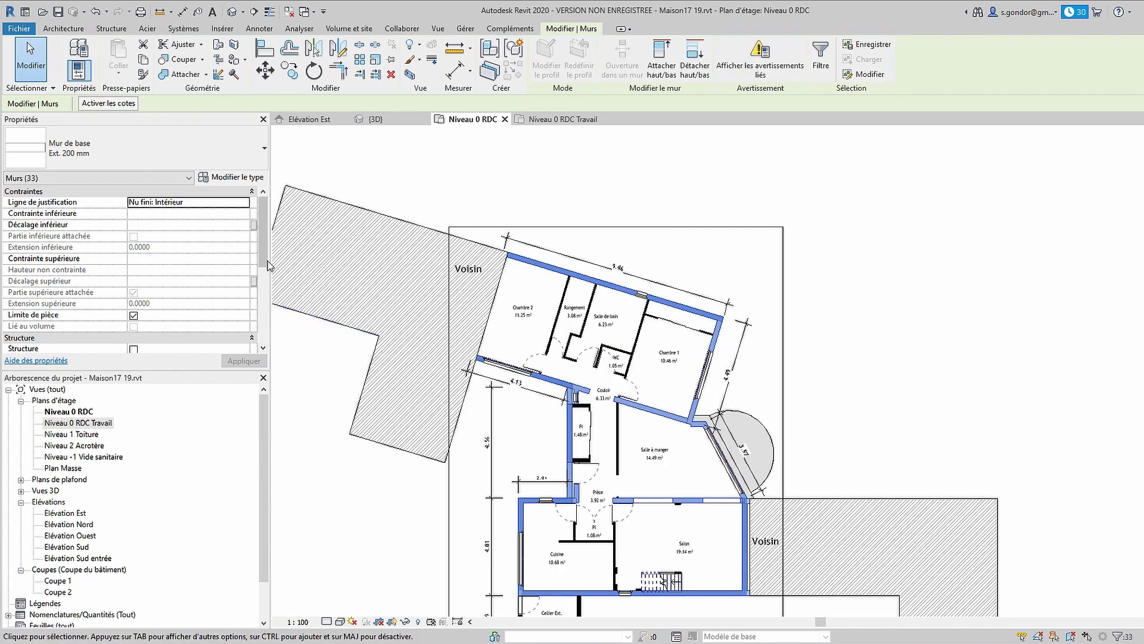
pyautogui.scroll(-5, 191, 318)
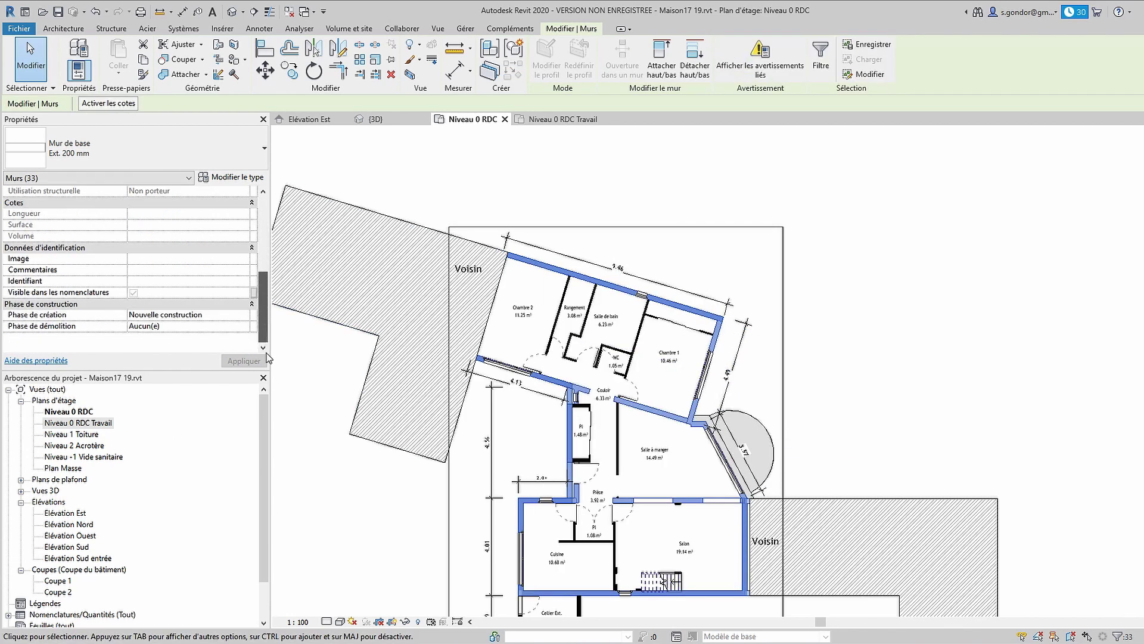
pyautogui.click(209, 316)
pyautogui.click(233, 316)
pyautogui.click(196, 331)
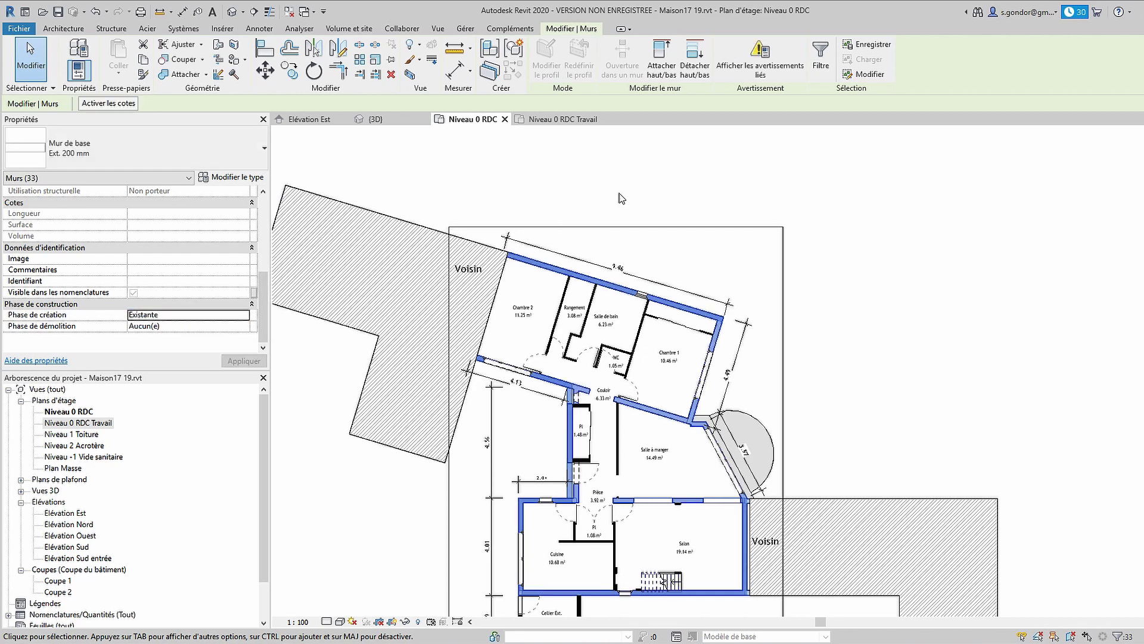
pyautogui.press('h')
pyautogui.press('h')
# - Set all visible walls matching the partition beside Chambre 2 to phase Existante
pyautogui.scroll(1, 537, 347)
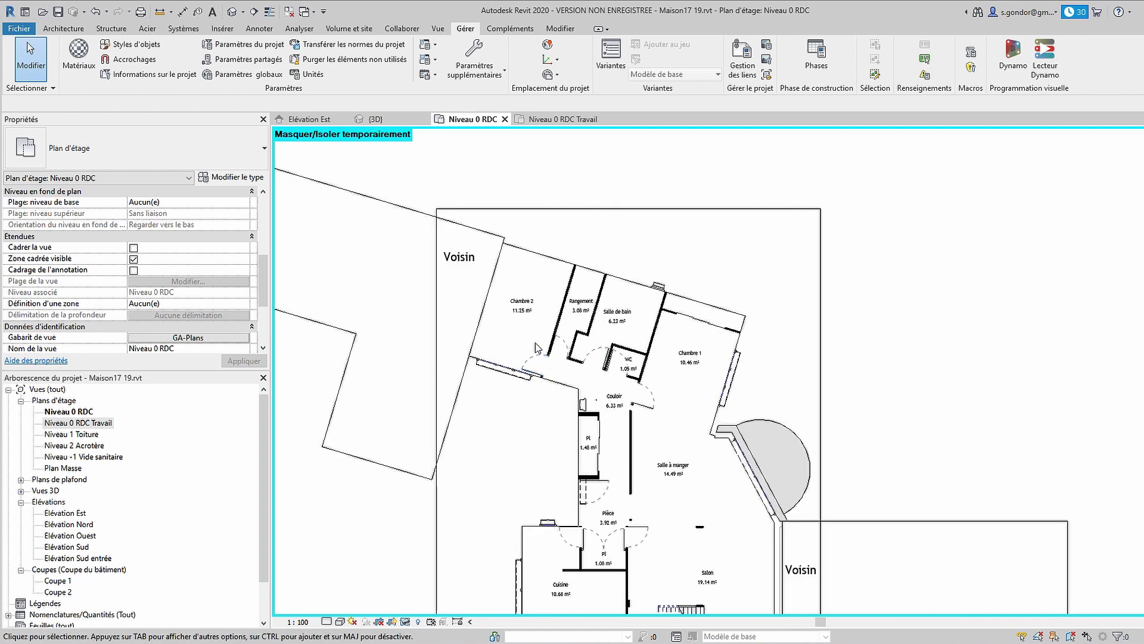
pyautogui.scroll(1, 536, 347)
pyautogui.click(566, 318)
pyautogui.rightClick(565, 312)
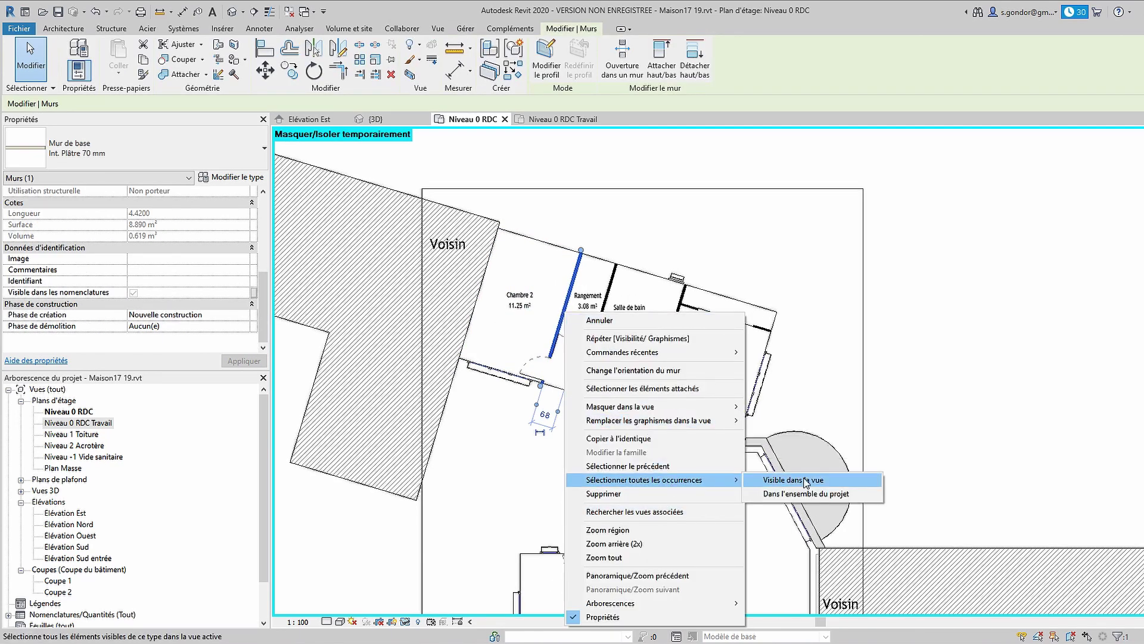
pyautogui.click(799, 480)
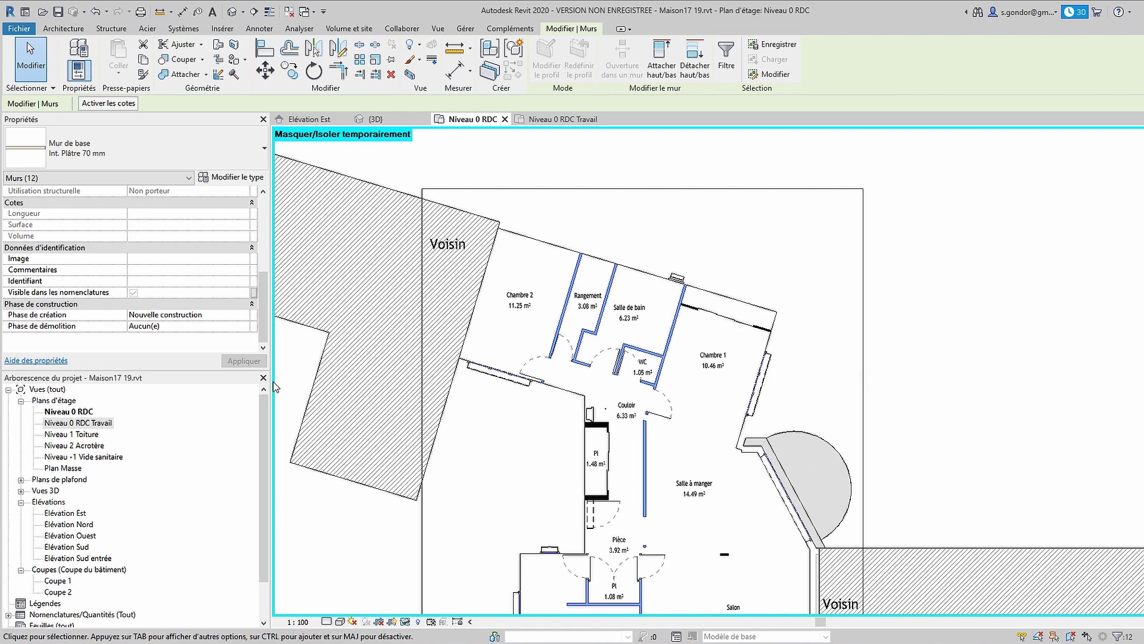
pyautogui.click(239, 316)
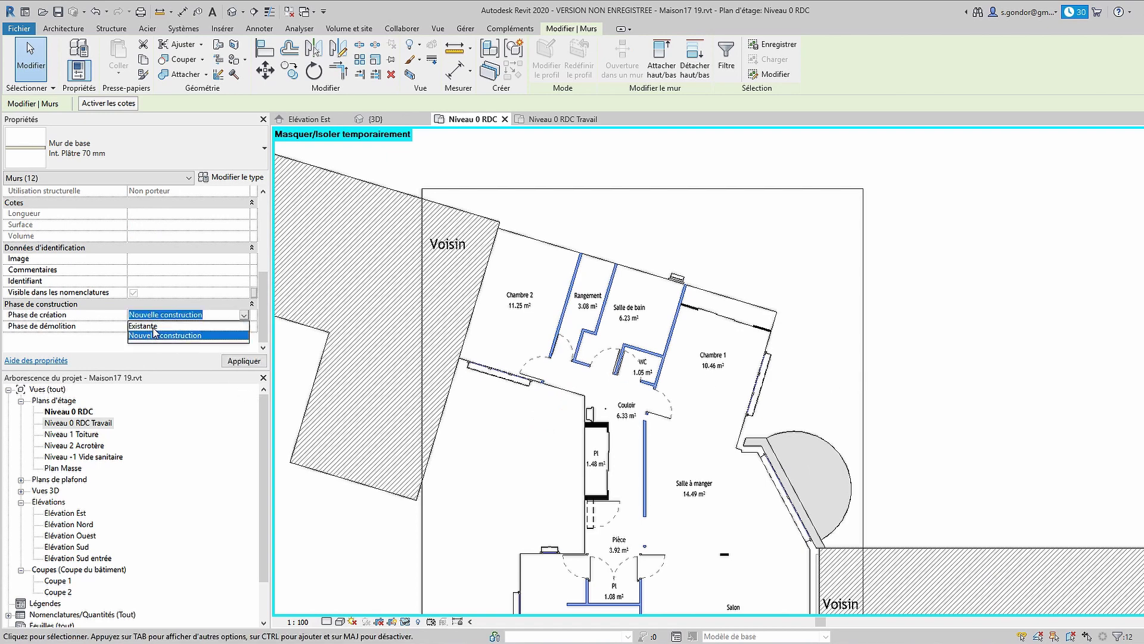
pyautogui.click(153, 327)
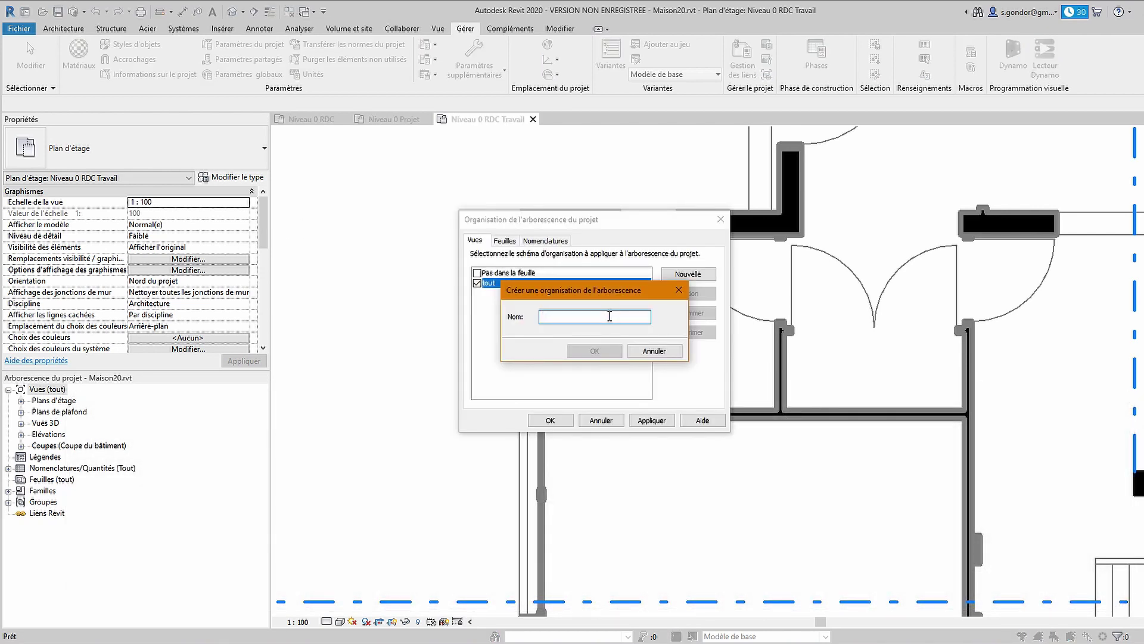
# - Name the new browser organisation Dossier and save it with no grouping
pyautogui.write('Dossier')
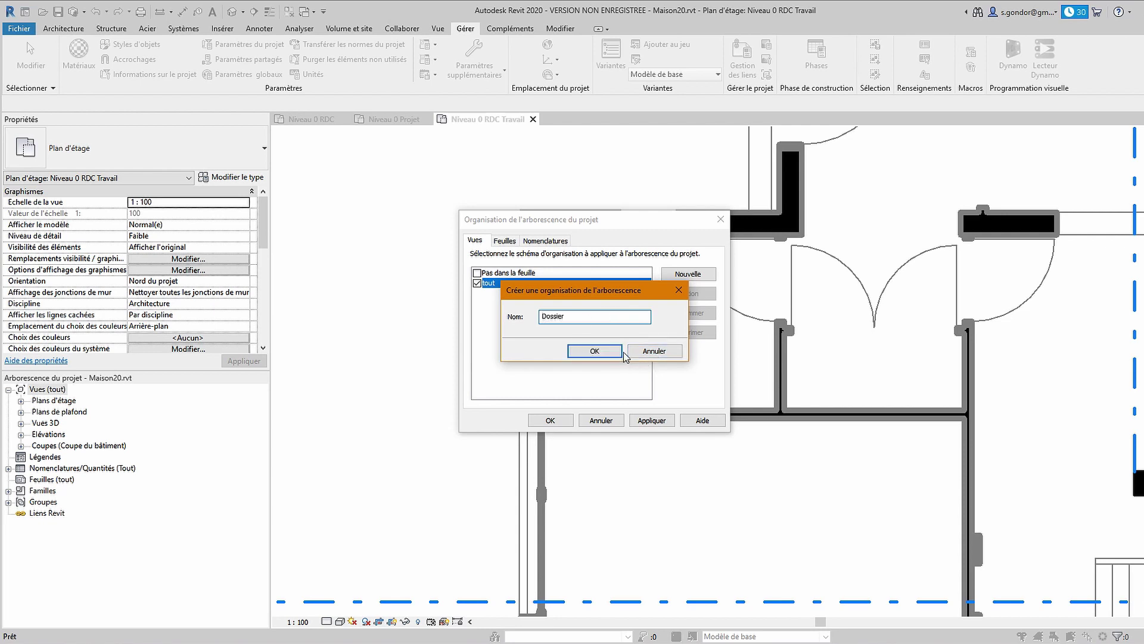
pyautogui.click(585, 351)
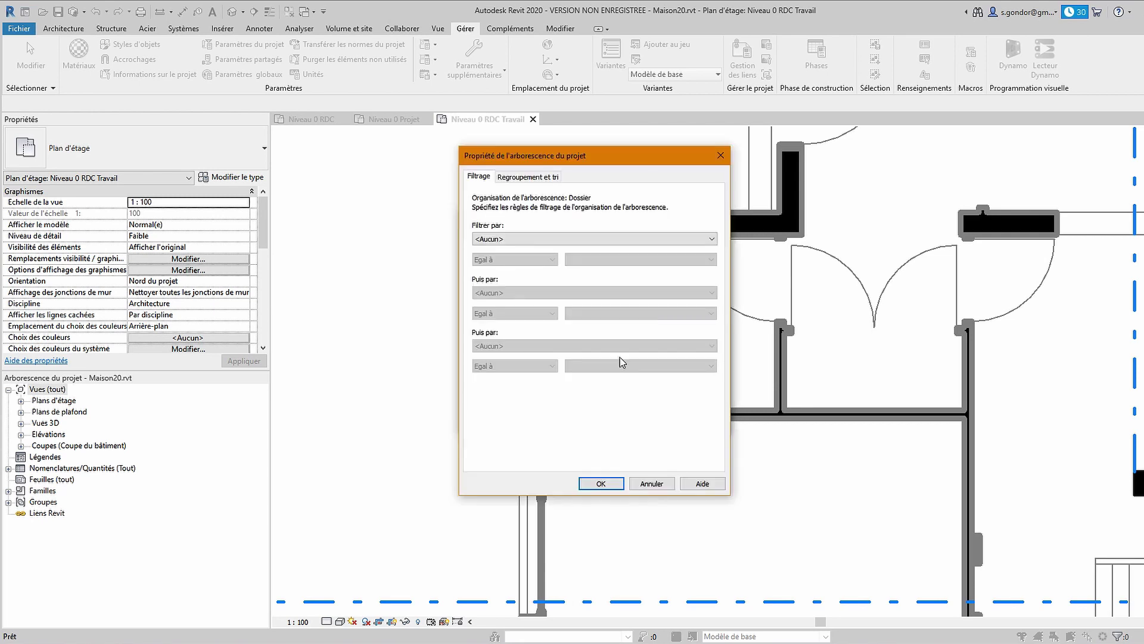
pyautogui.click(534, 177)
pyautogui.click(542, 224)
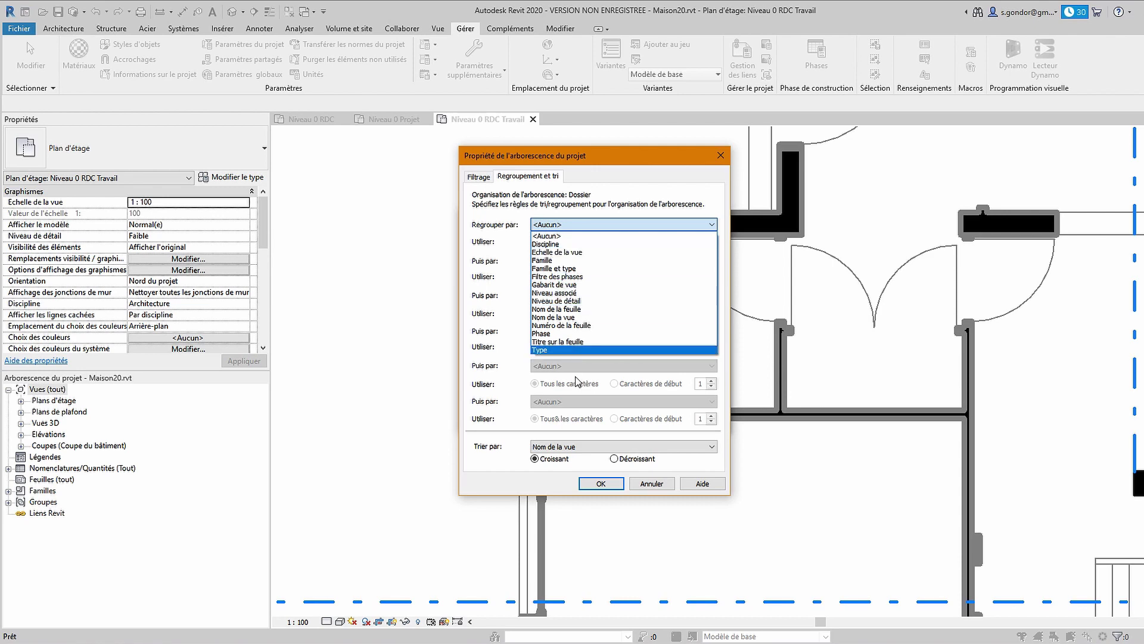
pyautogui.click(634, 482)
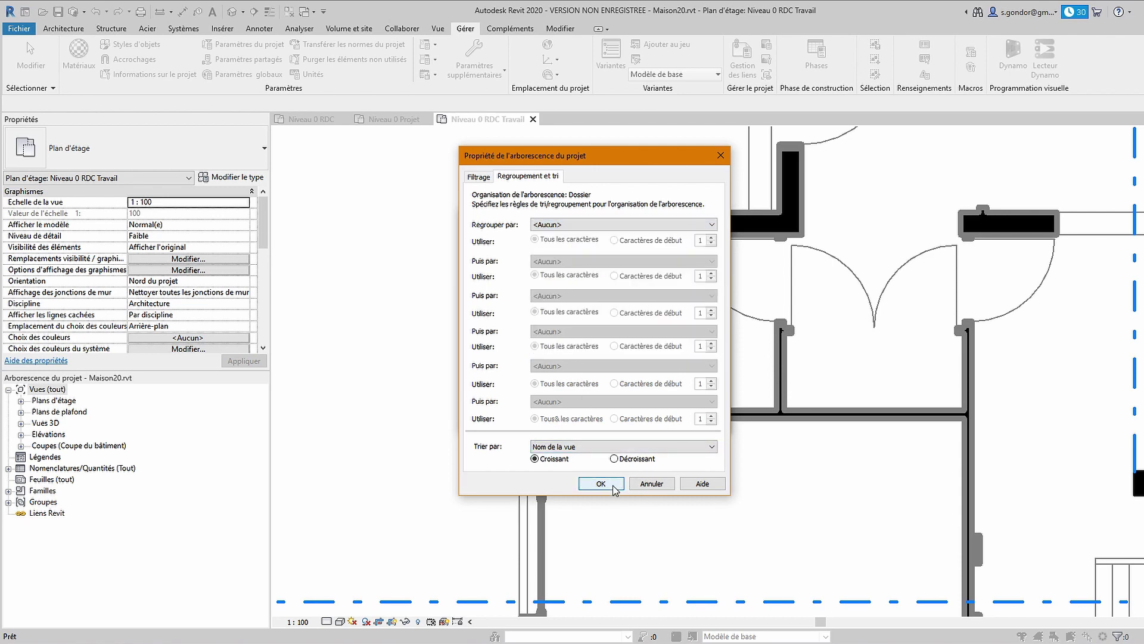
pyautogui.click(611, 483)
# - Add a project parameter named Dossier vues assigned to the Vues category
pyautogui.click(244, 46)
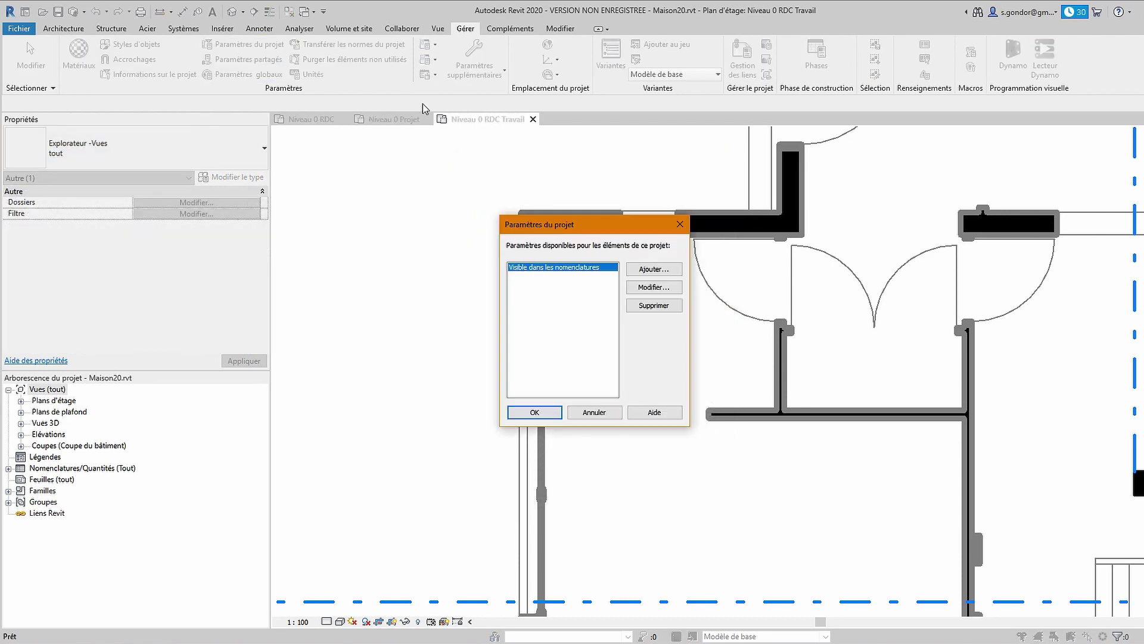
pyautogui.click(654, 269)
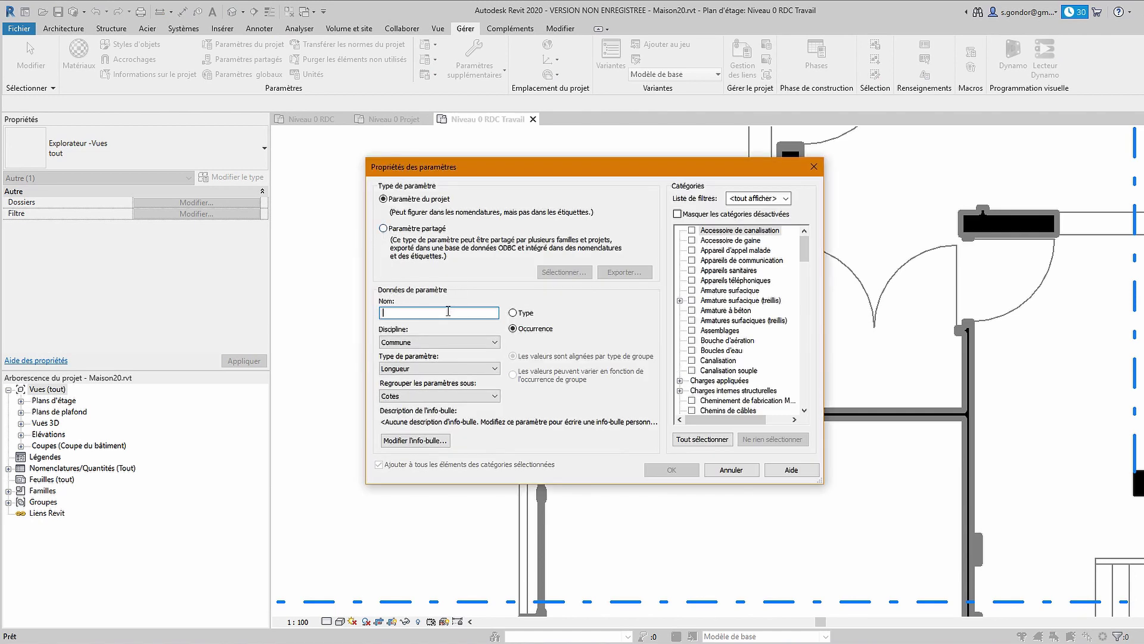
pyautogui.write('Dossier vue')
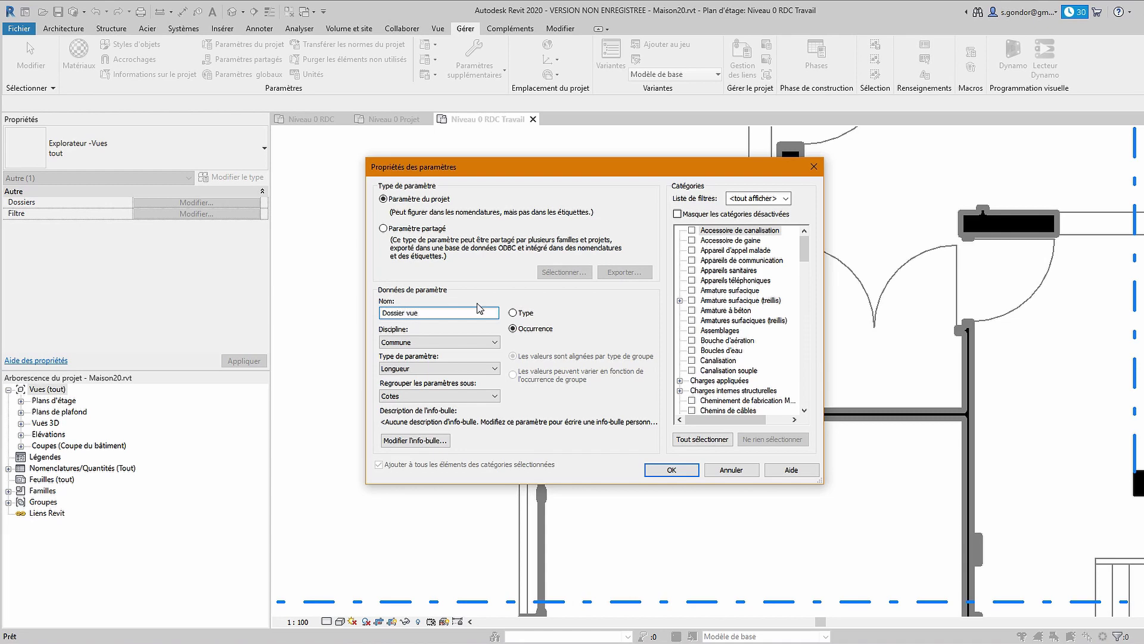
pyautogui.write('s')
pyautogui.moveTo(804, 250); pyautogui.dragTo(803, 411)
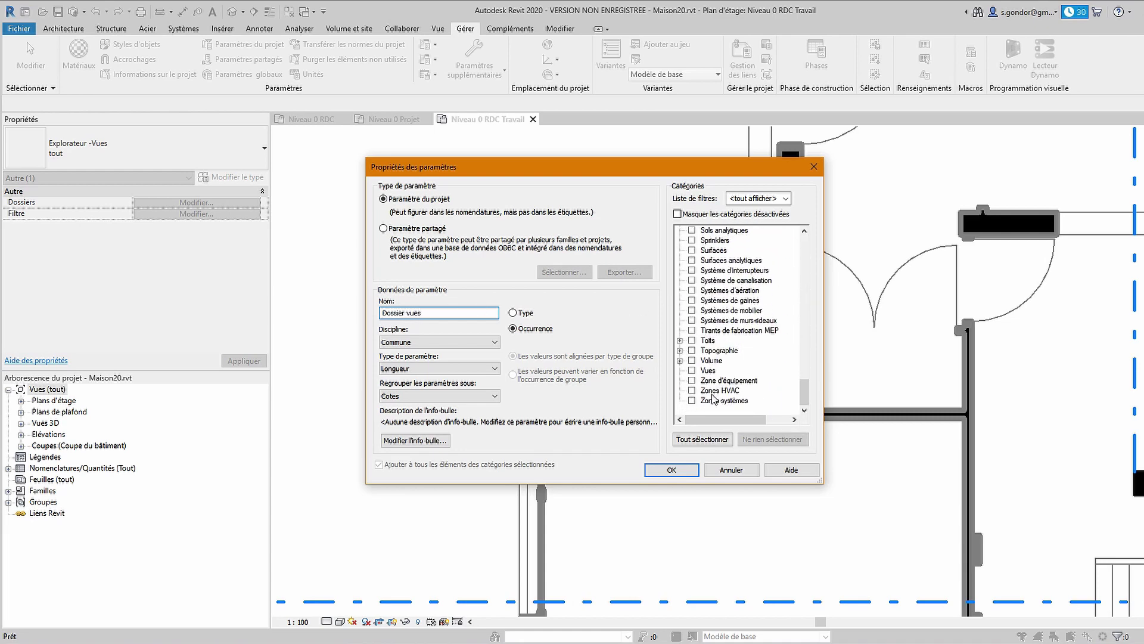
pyautogui.click(692, 371)
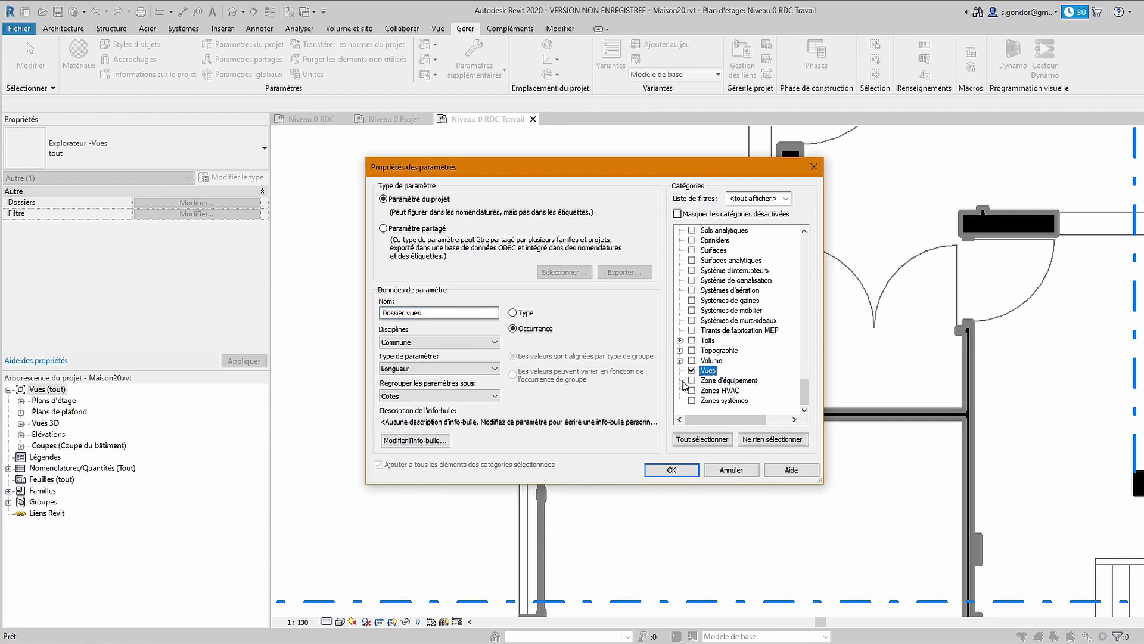
# - Make Dossier vues a Texte parameter grouped under Texte and confirm it
pyautogui.click(422, 368)
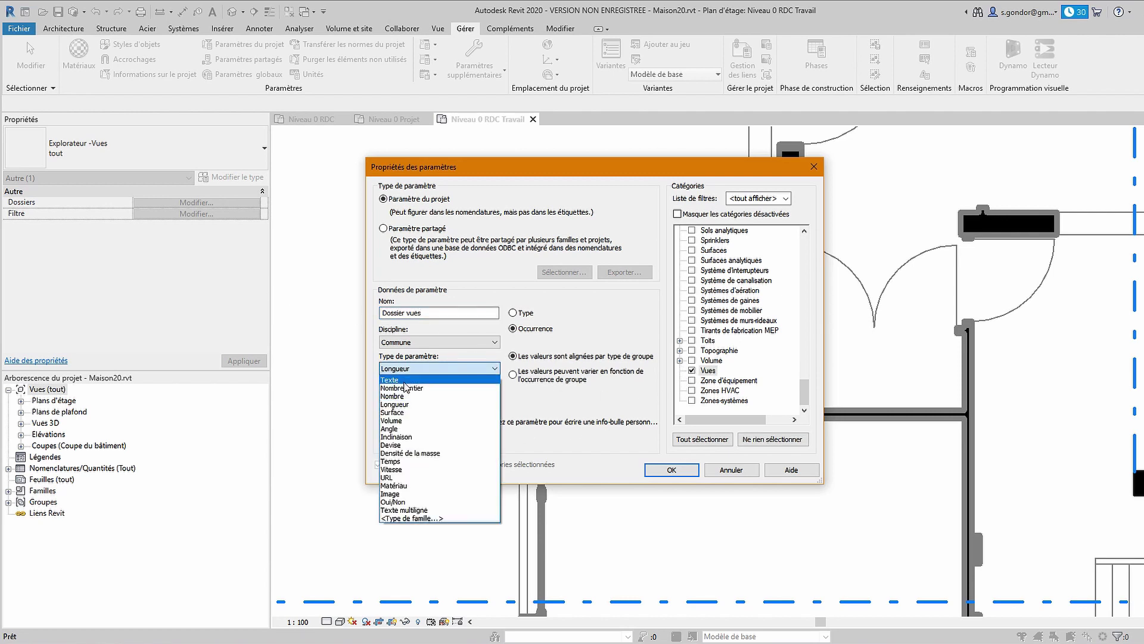
pyautogui.click(421, 400)
pyautogui.click(430, 397)
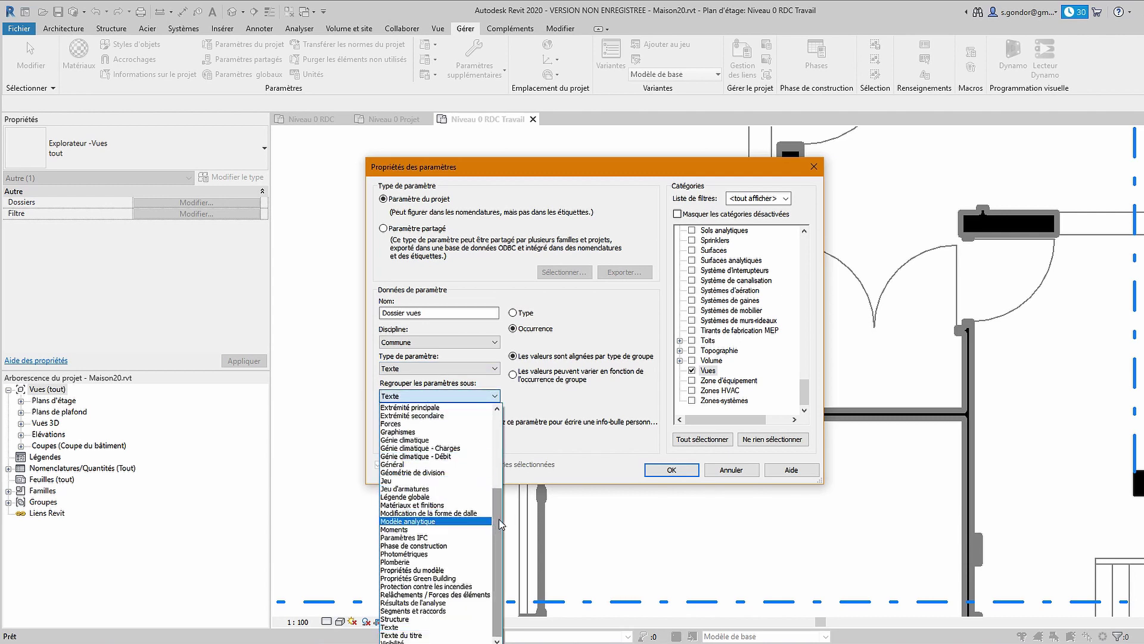
pyautogui.moveTo(500, 533); pyautogui.dragTo(499, 457)
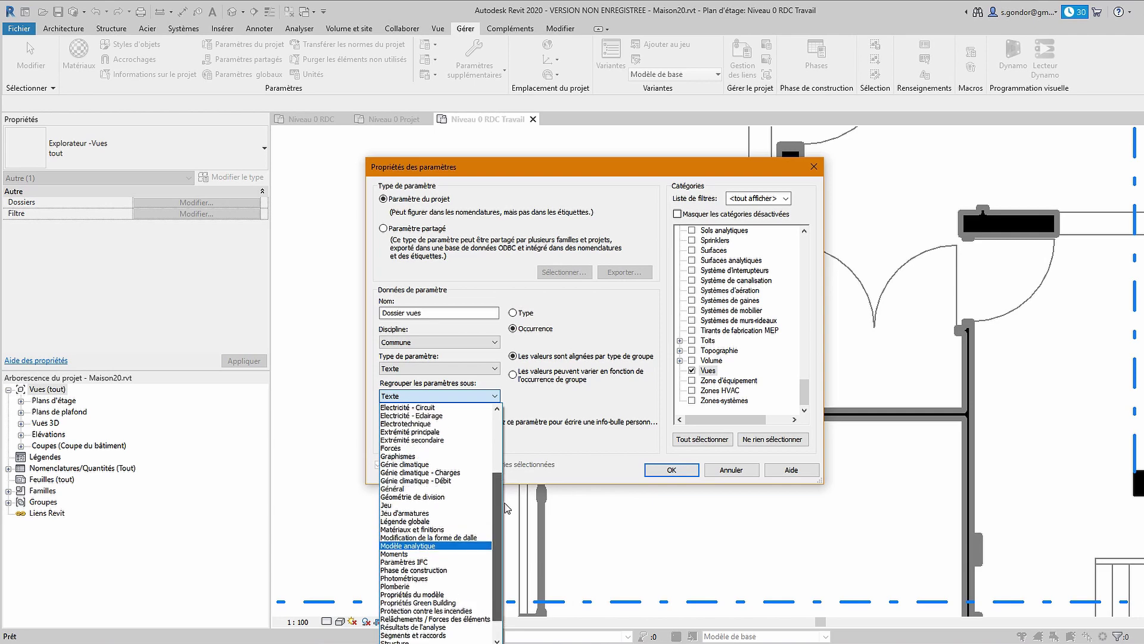
pyautogui.click(440, 481)
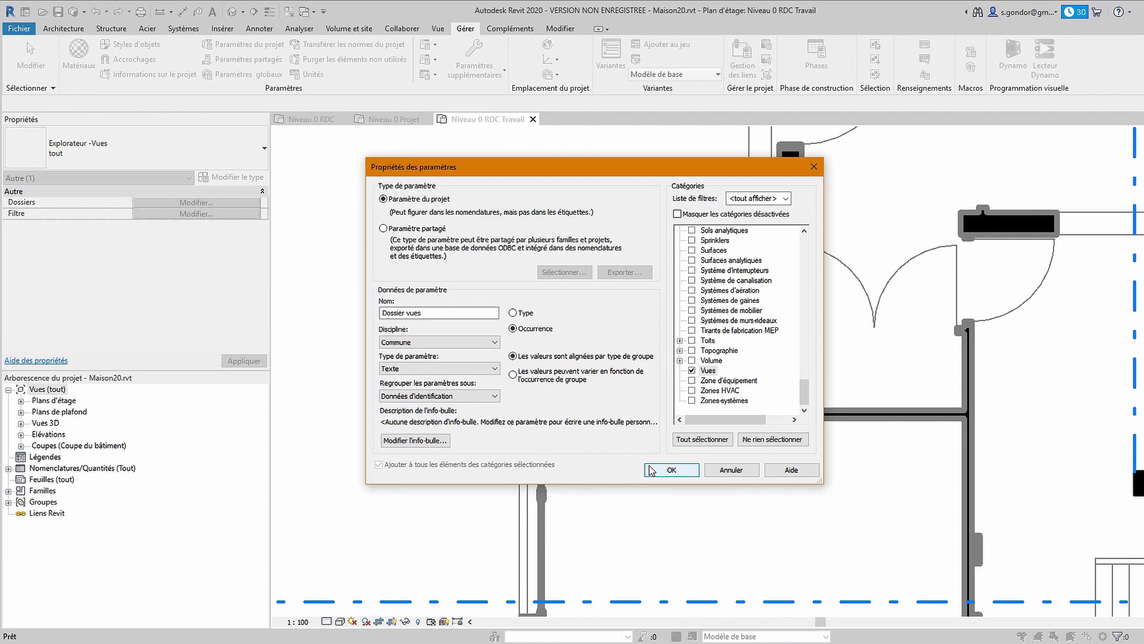
pyautogui.click(450, 395)
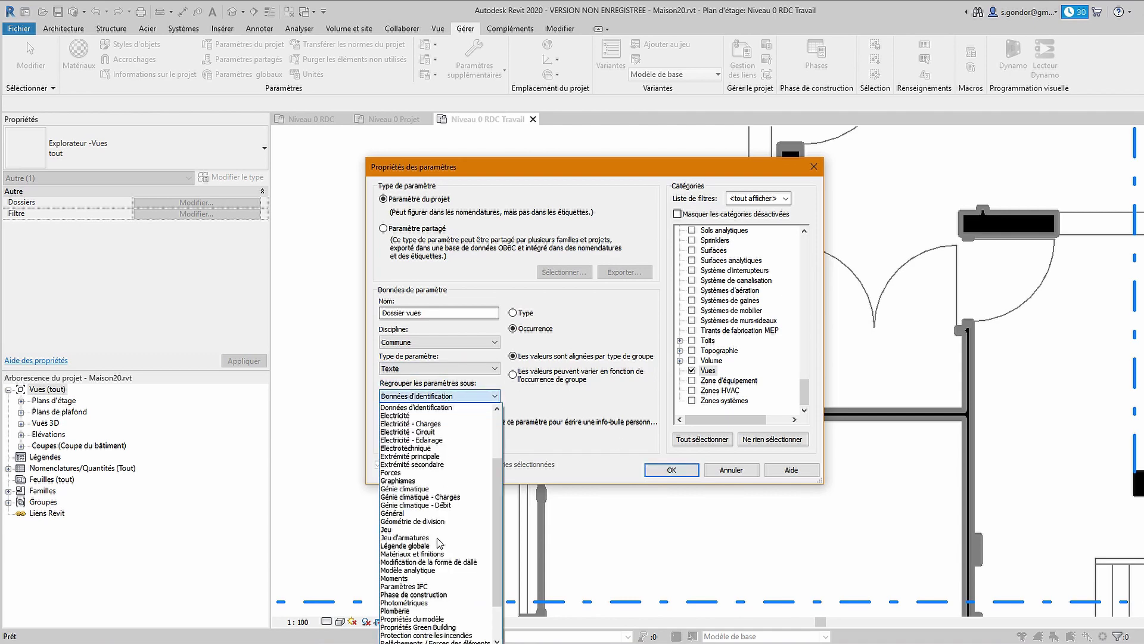
pyautogui.scroll(-2, 439, 543)
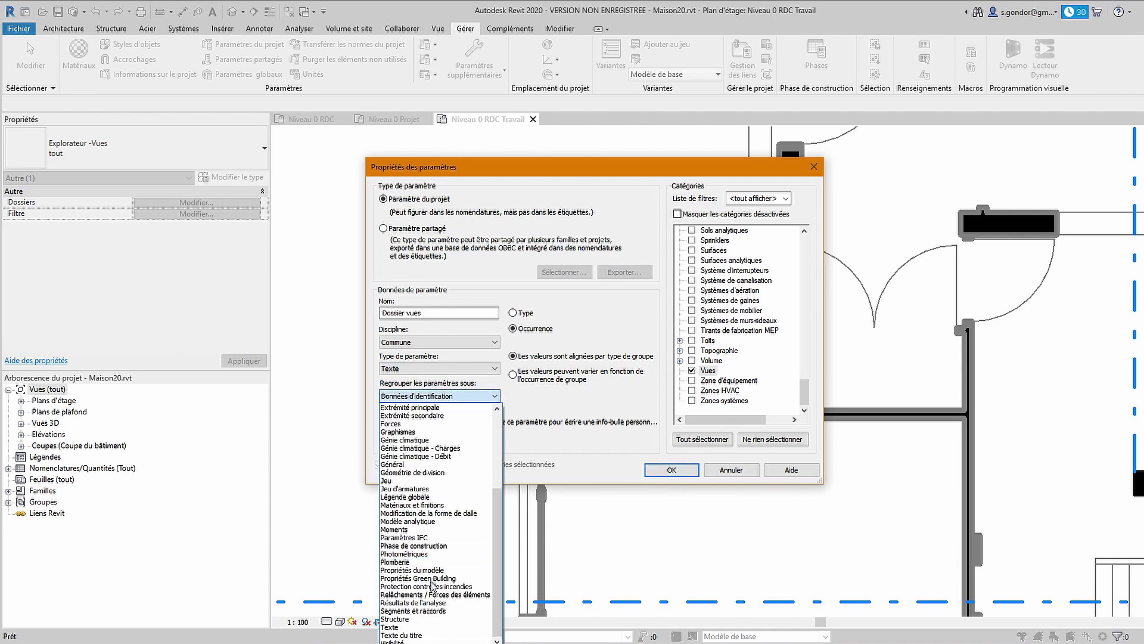
pyautogui.click(432, 627)
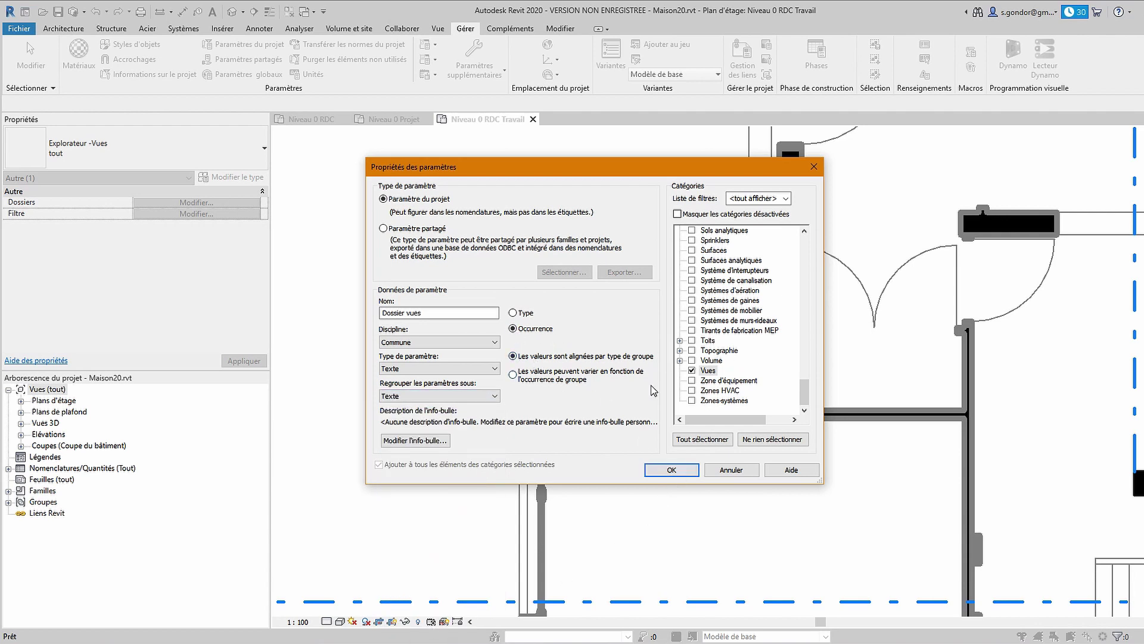
pyautogui.click(668, 469)
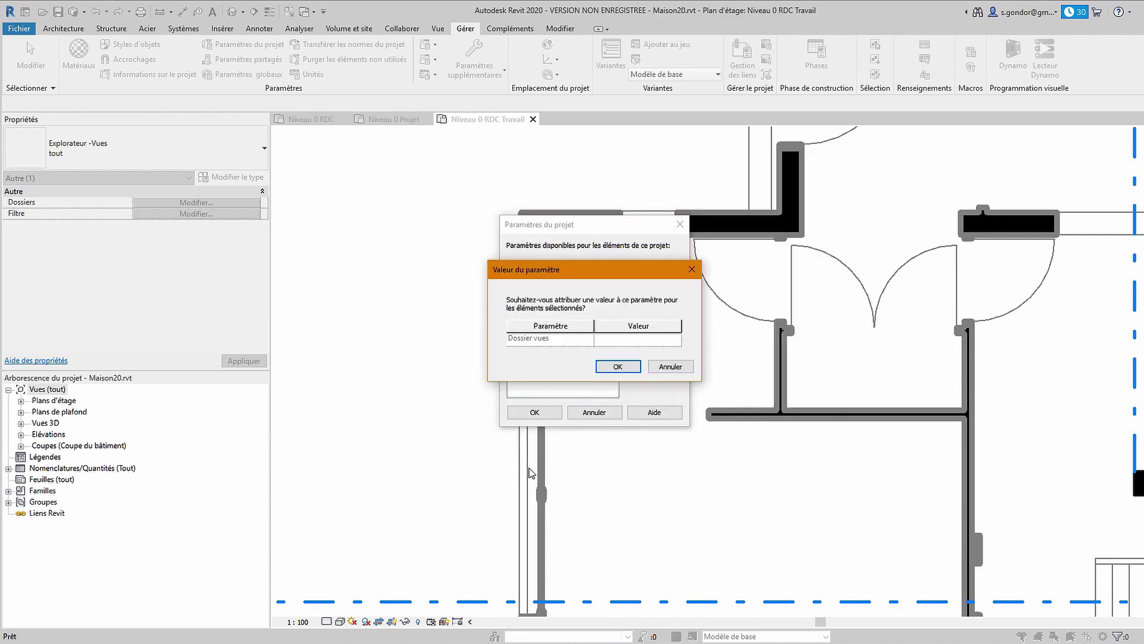
pyautogui.click(614, 399)
# - Open Niveau 0 RDC Travail, enter Travail as its Dossier vues value, then return to Niveau 0 RDC
pyautogui.click(21, 401)
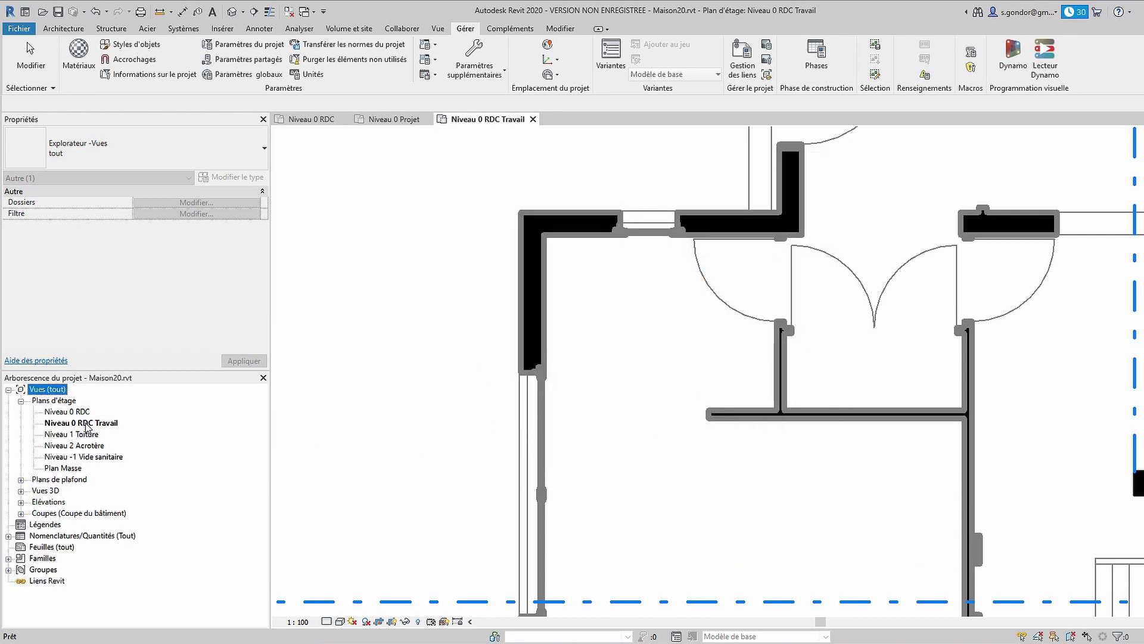
pyautogui.doubleClick(84, 415)
pyautogui.moveTo(263, 239)
pyautogui.mouseDown()
pyautogui.moveTo(260, 303)
pyautogui.moveTo(260, 290)
pyautogui.mouseUp()
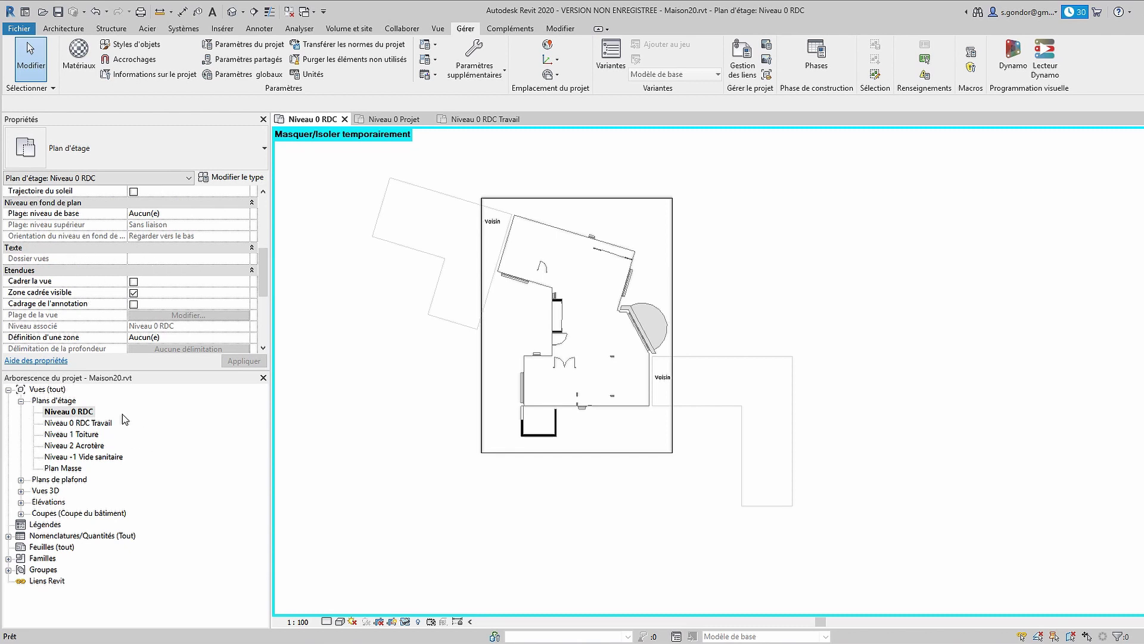
pyautogui.doubleClick(94, 423)
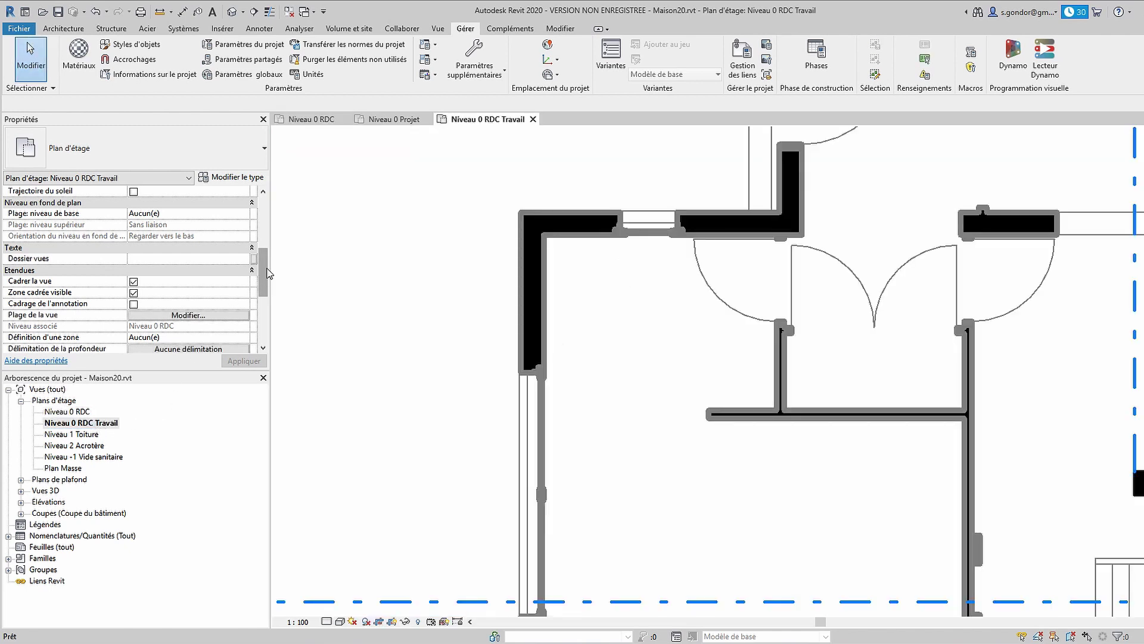
pyautogui.click(244, 258)
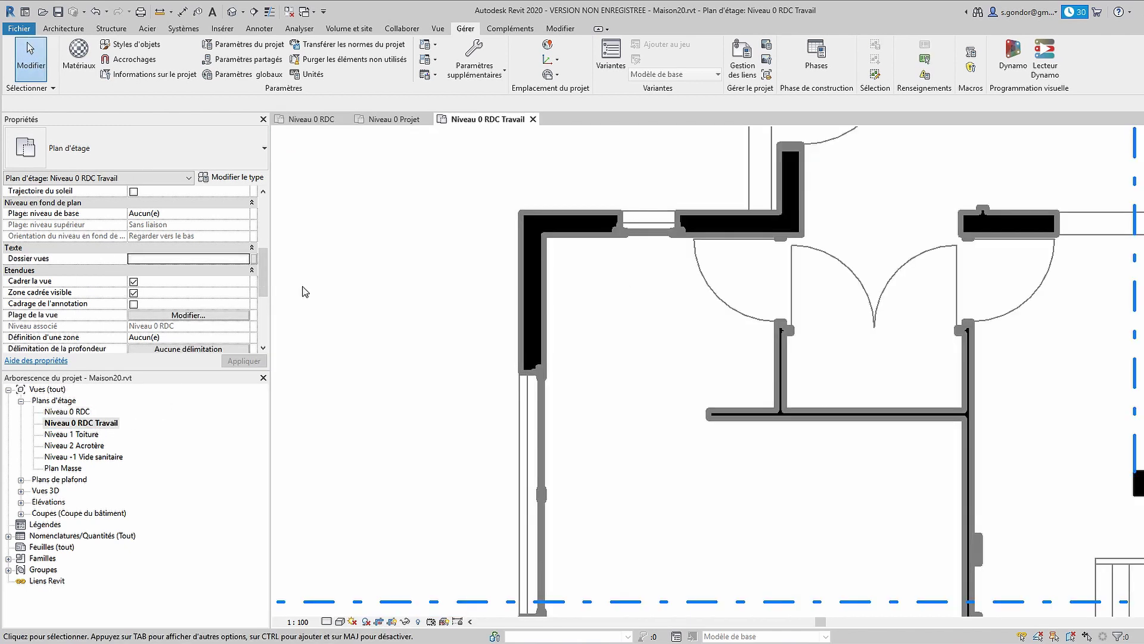
pyautogui.press('r')
pyautogui.click(193, 260)
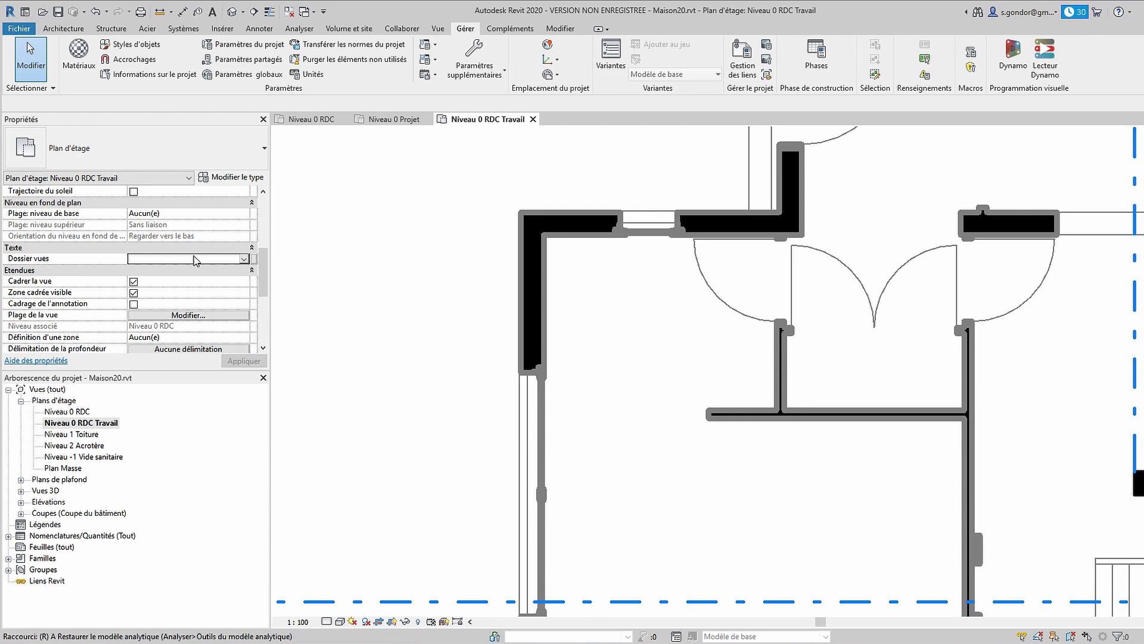
pyautogui.write('Travail')
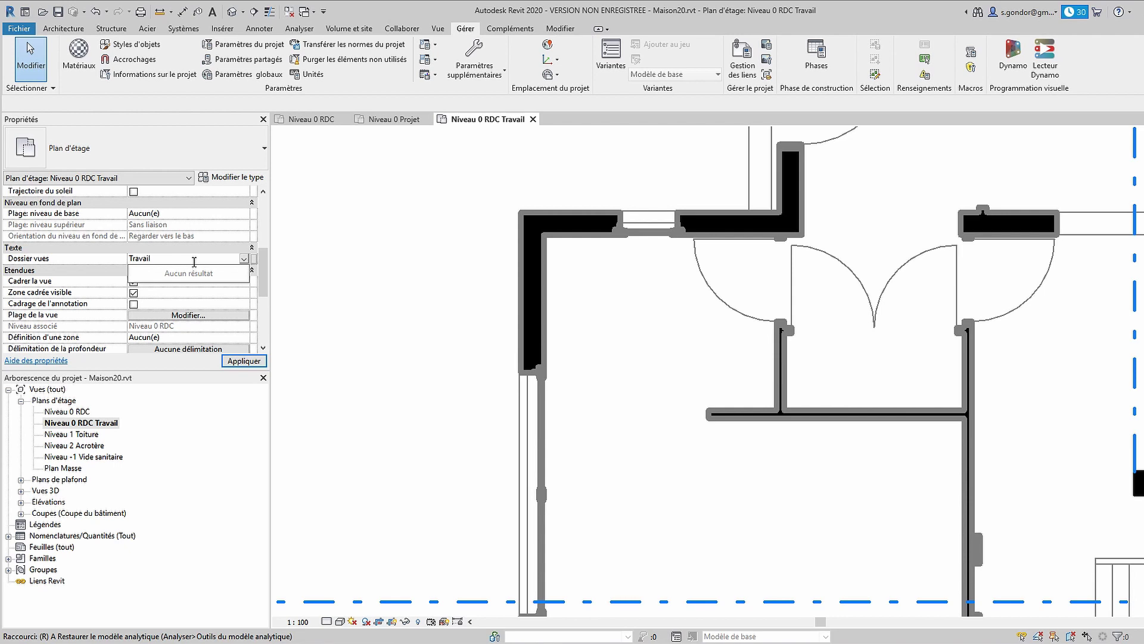
pyautogui.click(67, 412)
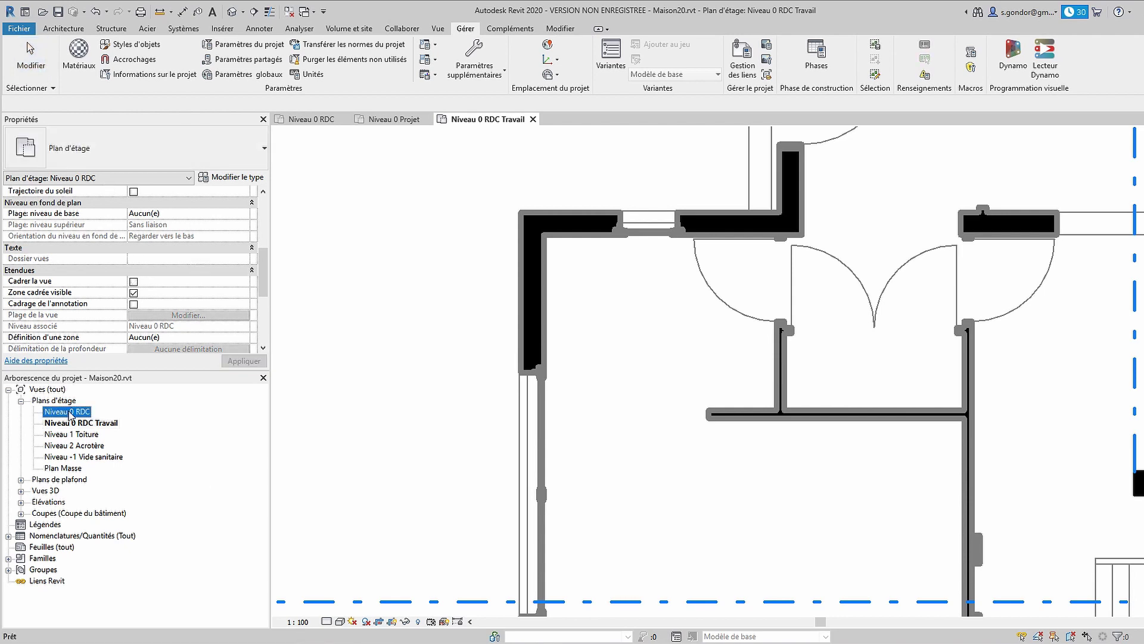
pyautogui.doubleClick(69, 412)
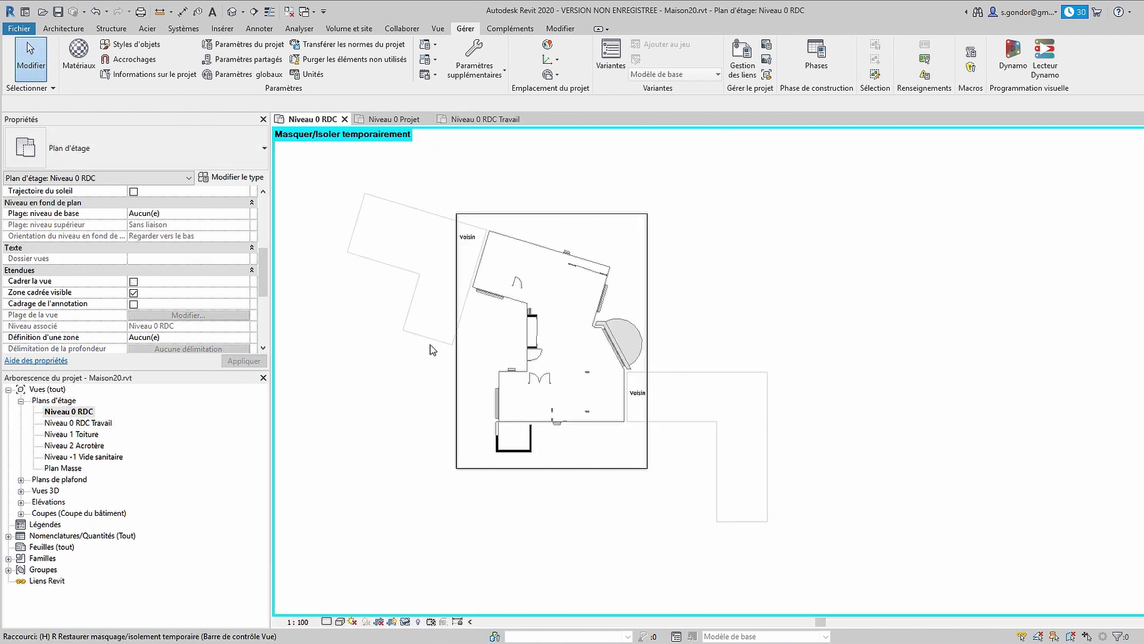
# - Restore hidden elements and set the GA-Plans template's Dossier vues value to Rendu
pyautogui.press('r')
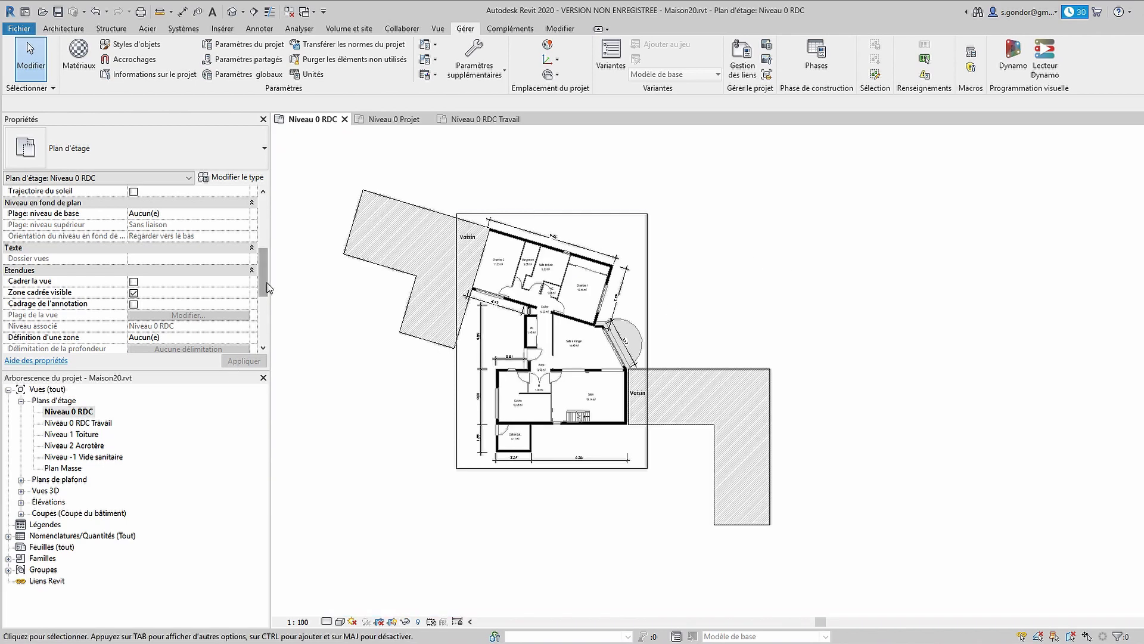
pyautogui.moveTo(268, 288); pyautogui.dragTo(263, 316)
pyautogui.click(242, 292)
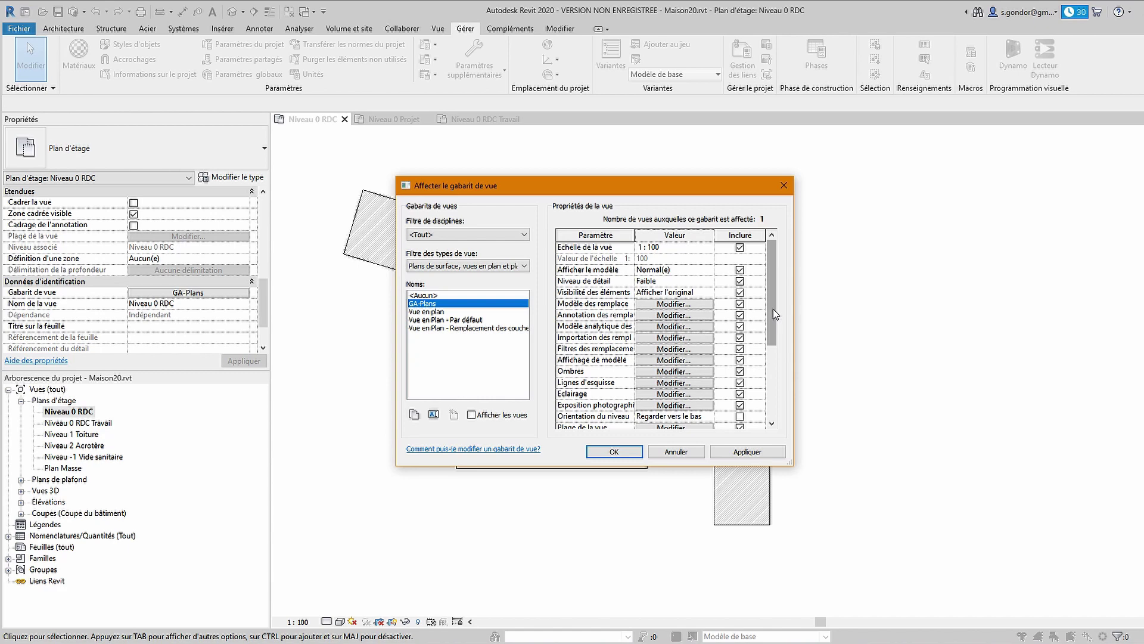
pyautogui.moveTo(774, 314); pyautogui.dragTo(765, 402)
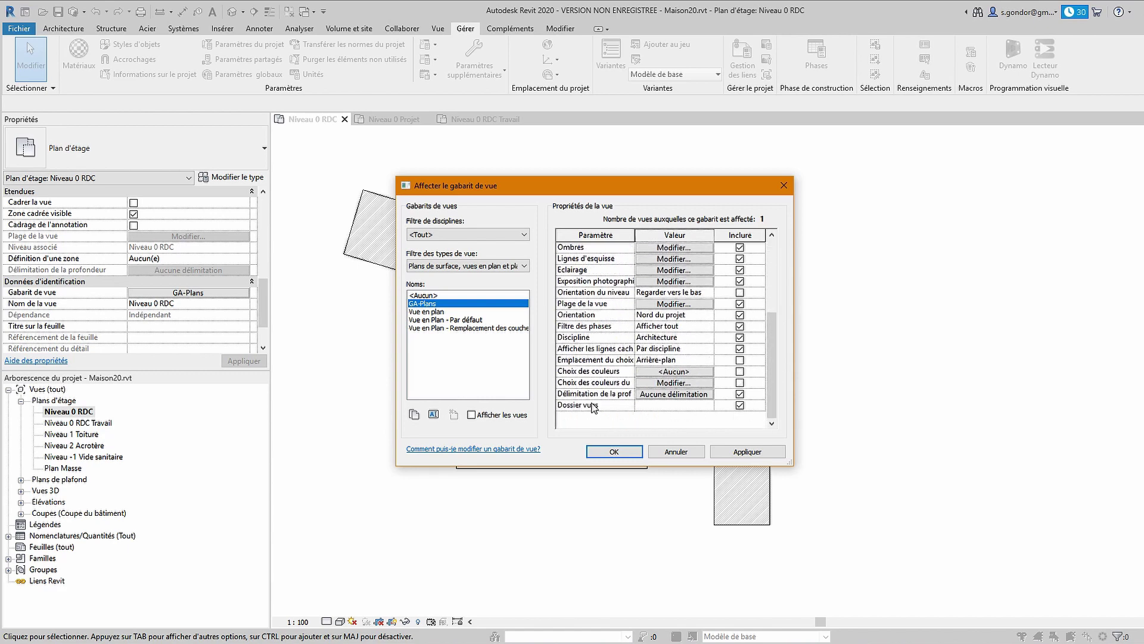
pyautogui.click(659, 408)
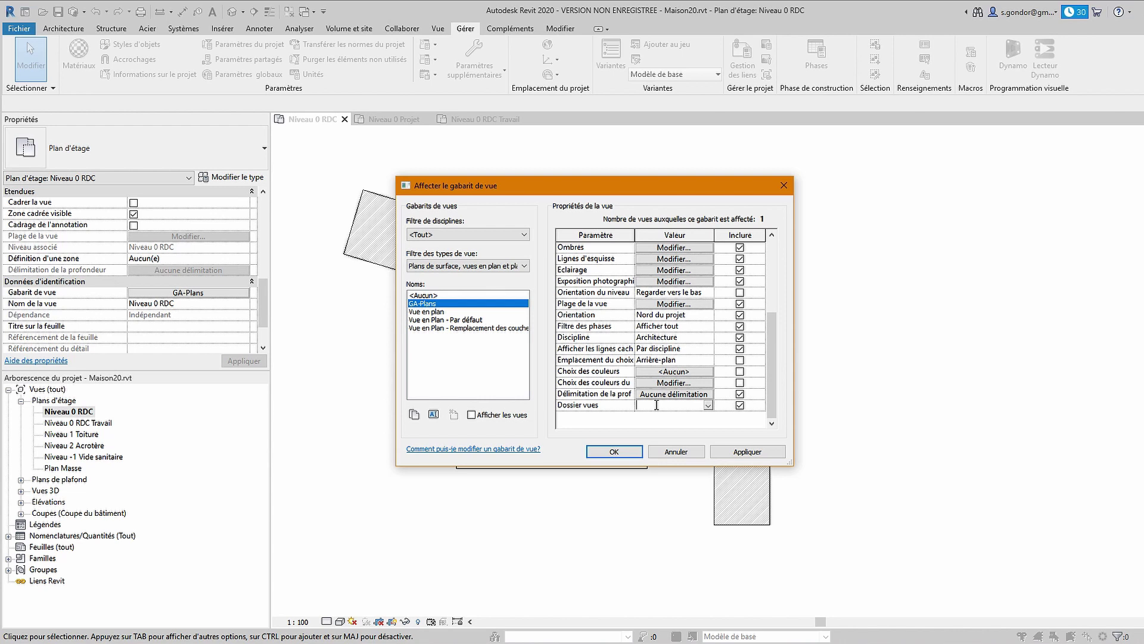
pyautogui.write('A3')
pyautogui.press('BackSpace')
pyautogui.press('BackSpace')
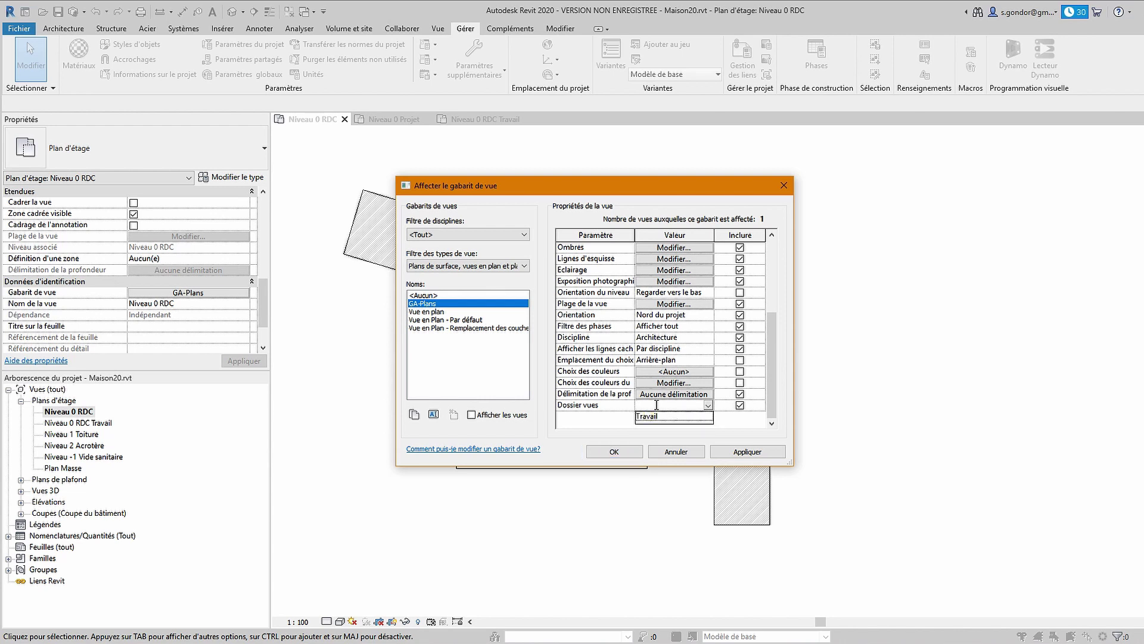
pyautogui.write('Rendu')
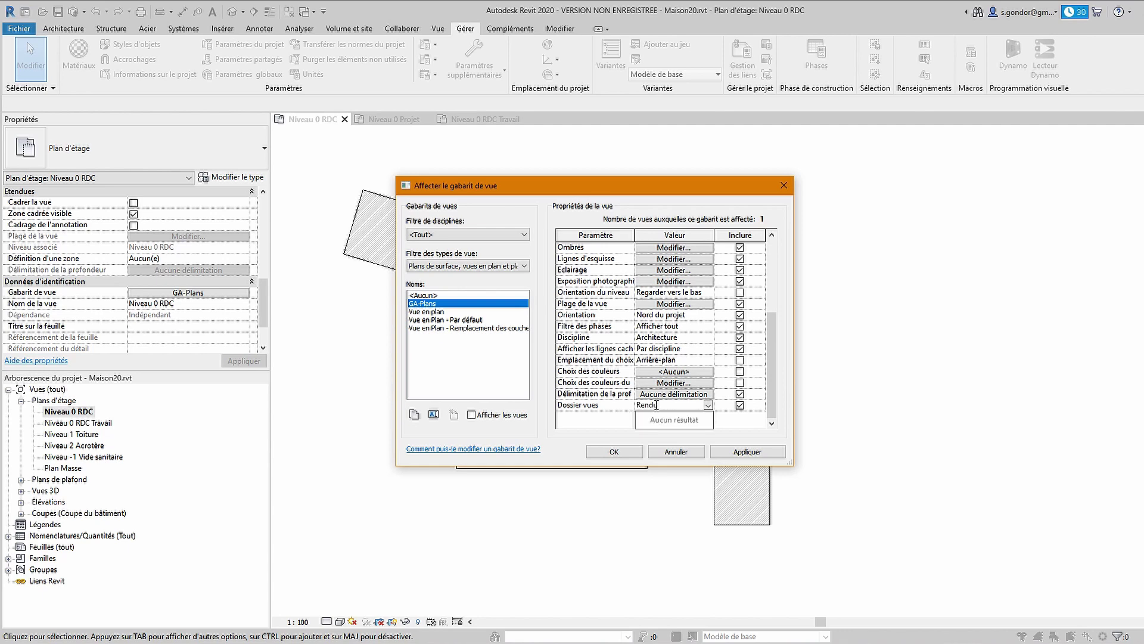
pyautogui.click(747, 451)
pyautogui.click(614, 451)
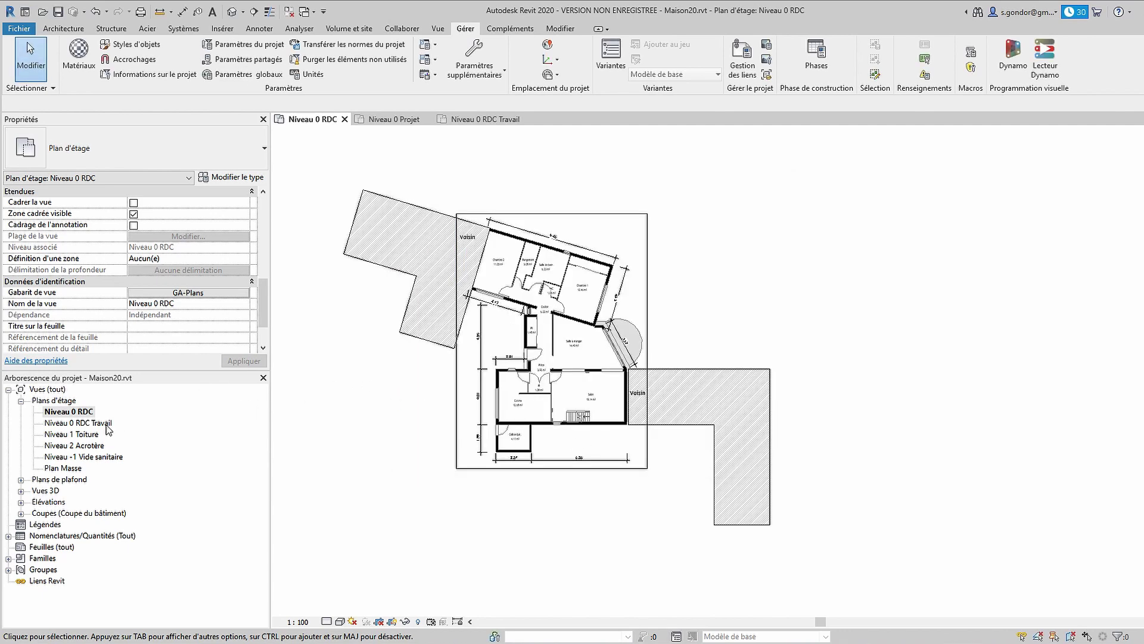
# - Switch the project browser to the Dossier organisation scheme for editing
pyautogui.rightClick(35, 391)
pyautogui.press('Escape')
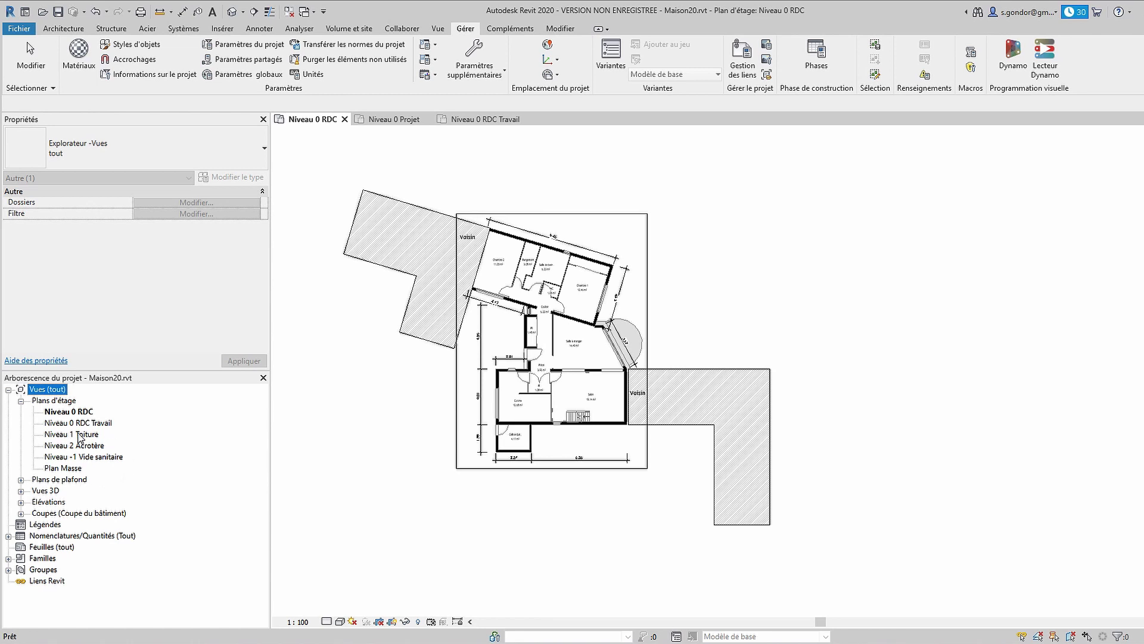
pyautogui.rightClick(63, 391)
pyautogui.click(96, 394)
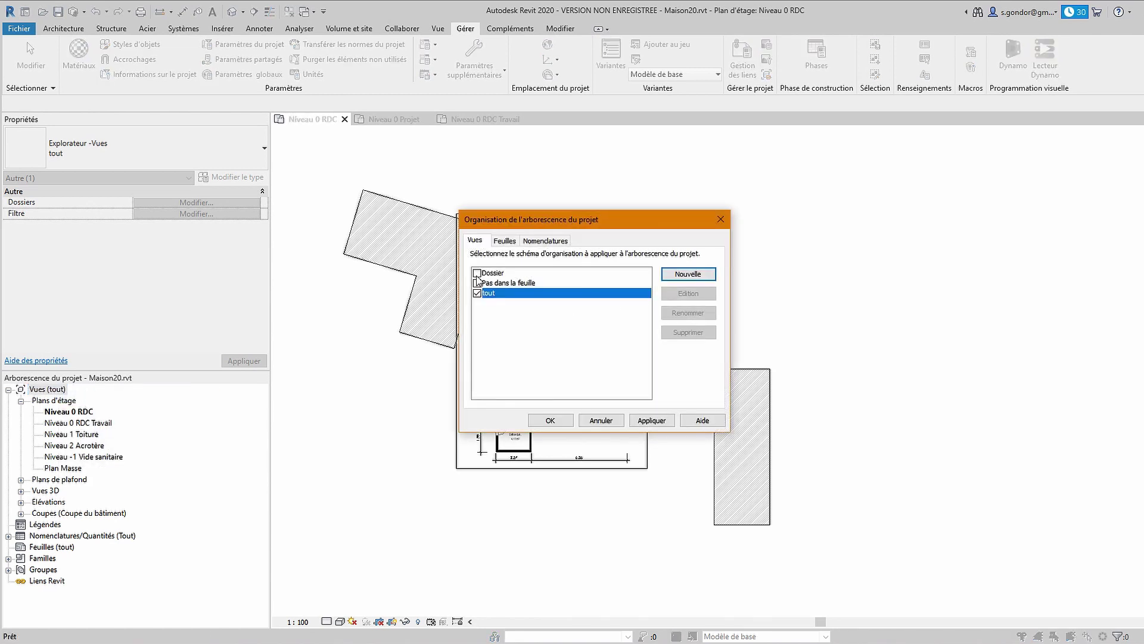
pyautogui.click(477, 274)
pyautogui.click(689, 294)
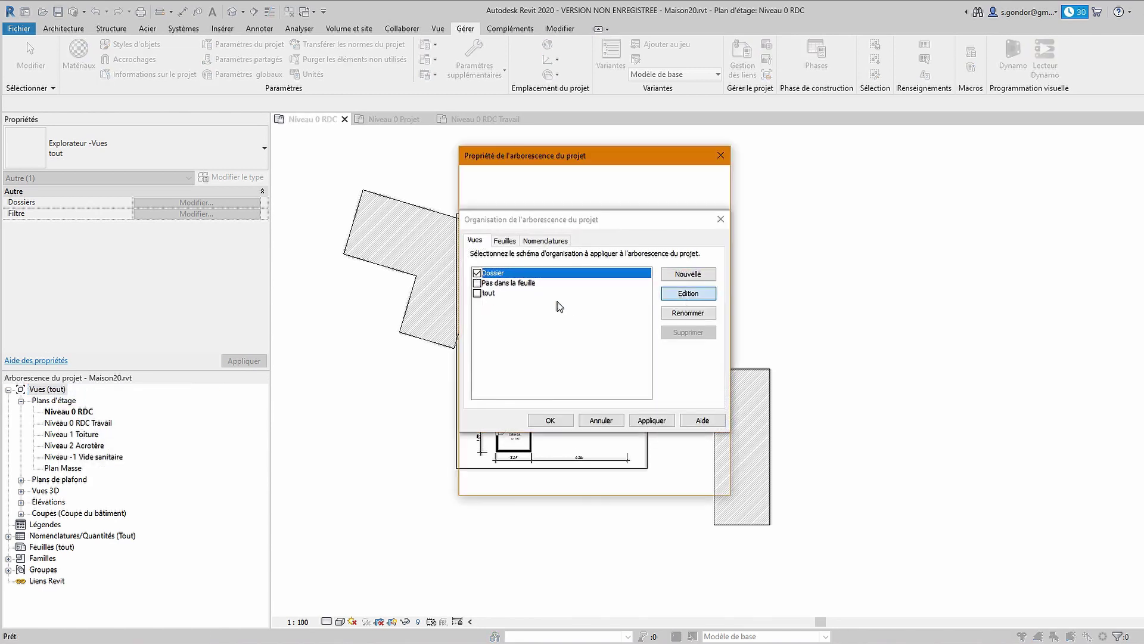
# - Group the Dossier scheme by Phase first, then by Dossier vues
pyautogui.click(528, 176)
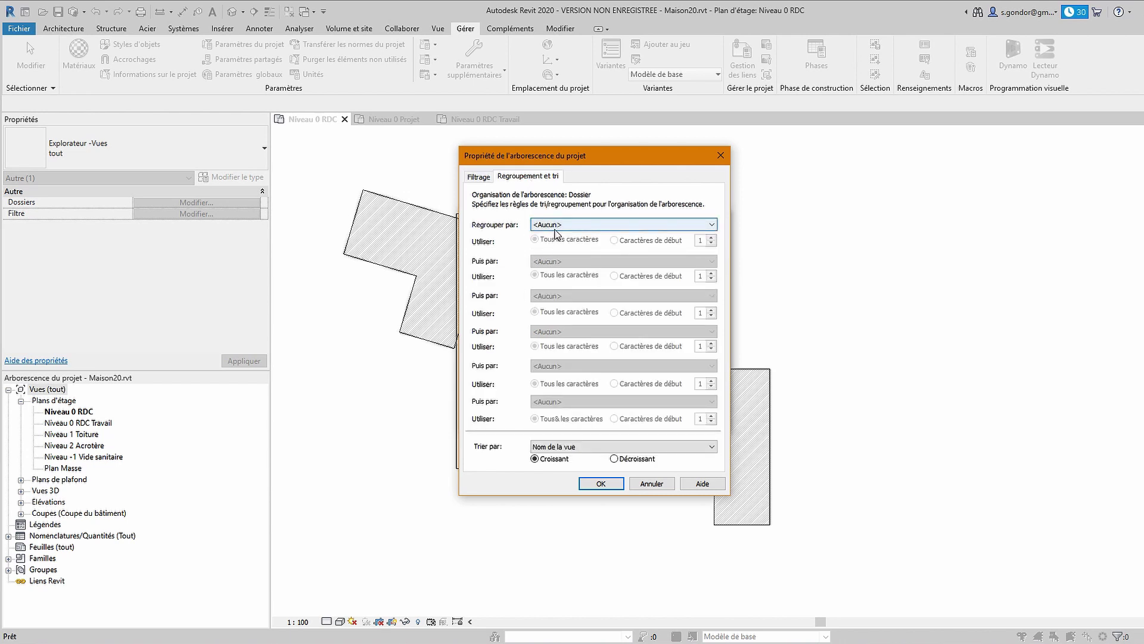
pyautogui.click(554, 230)
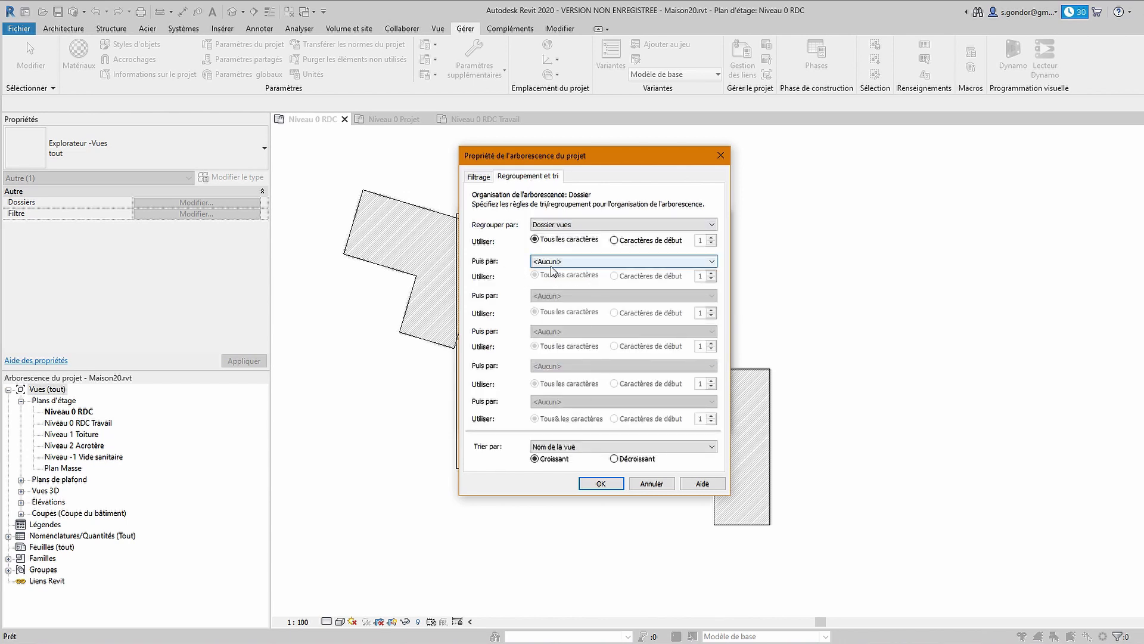
pyautogui.click(554, 261)
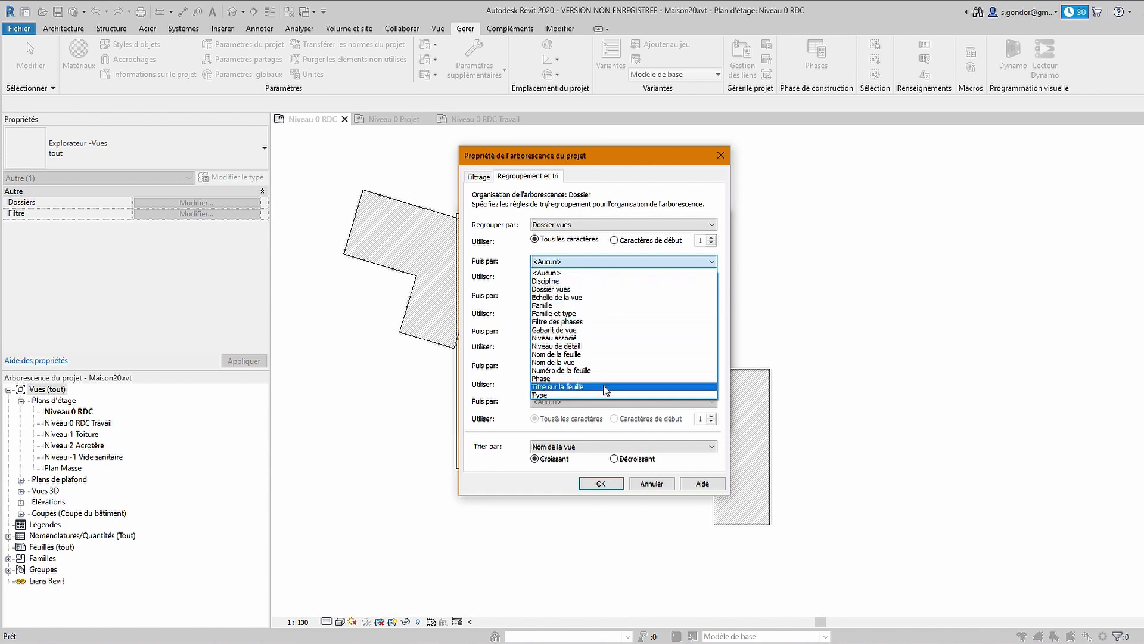
pyautogui.click(574, 379)
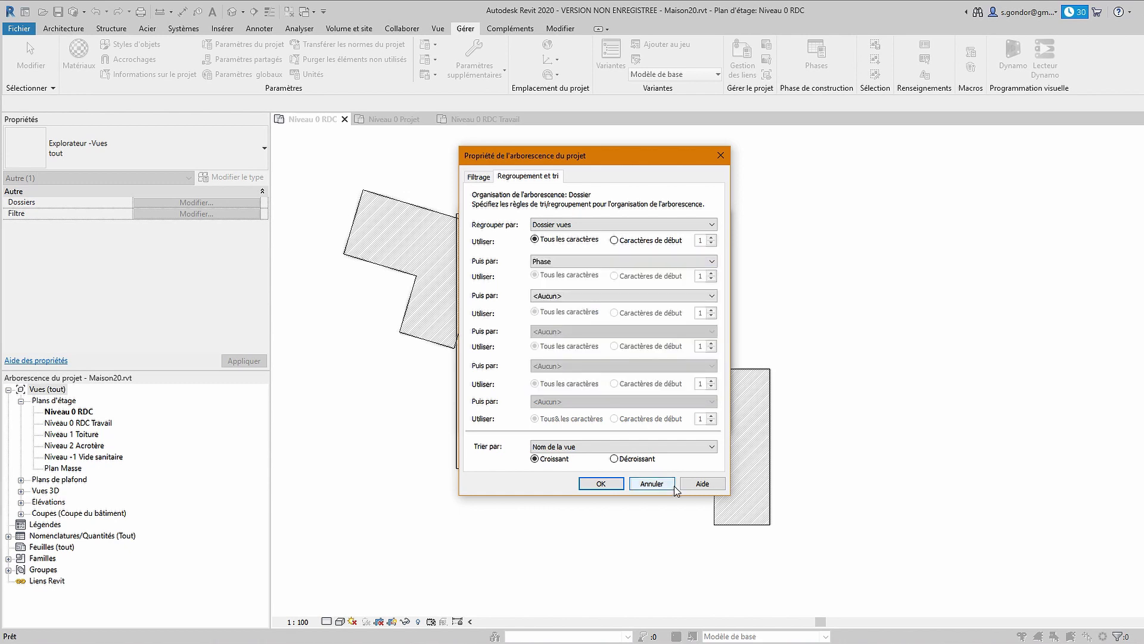
pyautogui.click(562, 225)
pyautogui.click(541, 341)
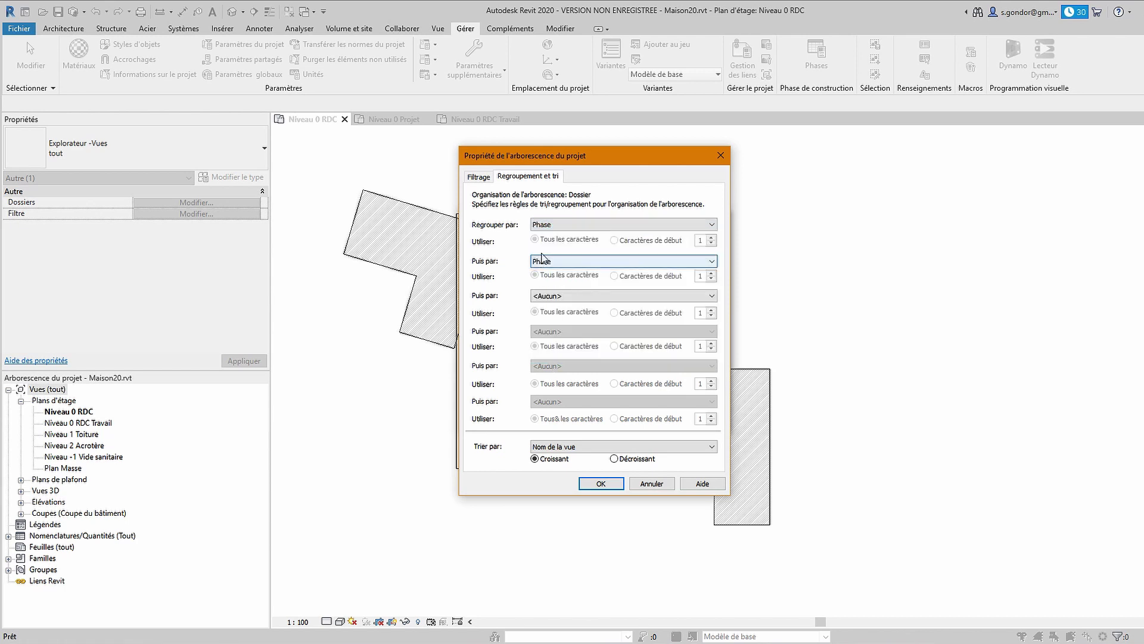
pyautogui.click(547, 262)
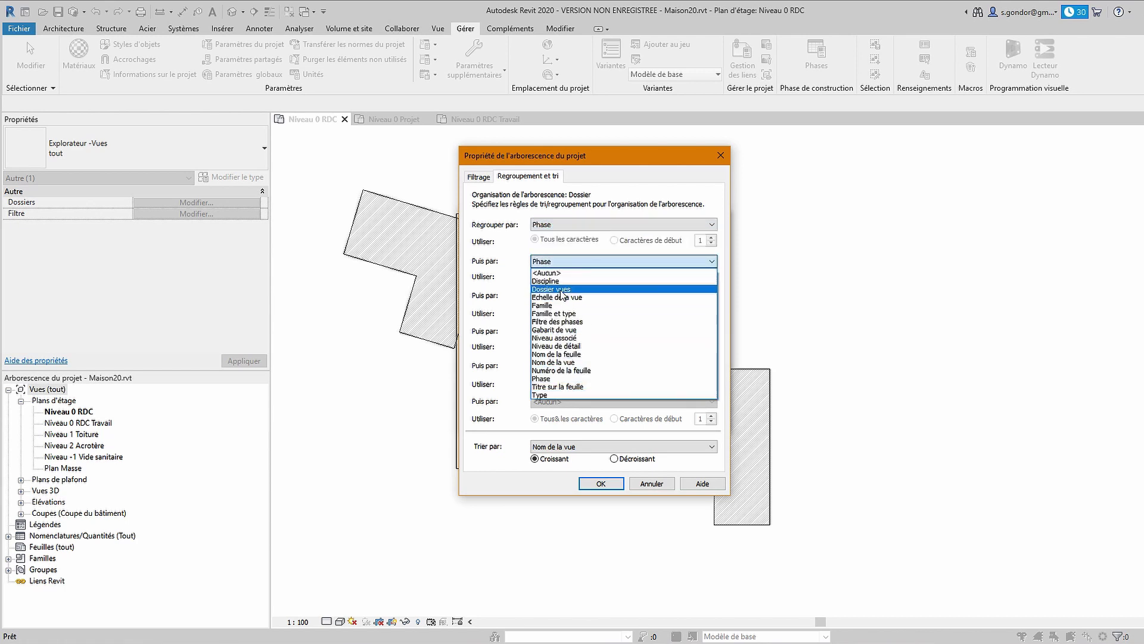
pyautogui.click(551, 289)
pyautogui.click(615, 483)
# - Organize the browser by Dossier and expand Nouvelle construction, Rendu, Travail and ???
pyautogui.click(547, 420)
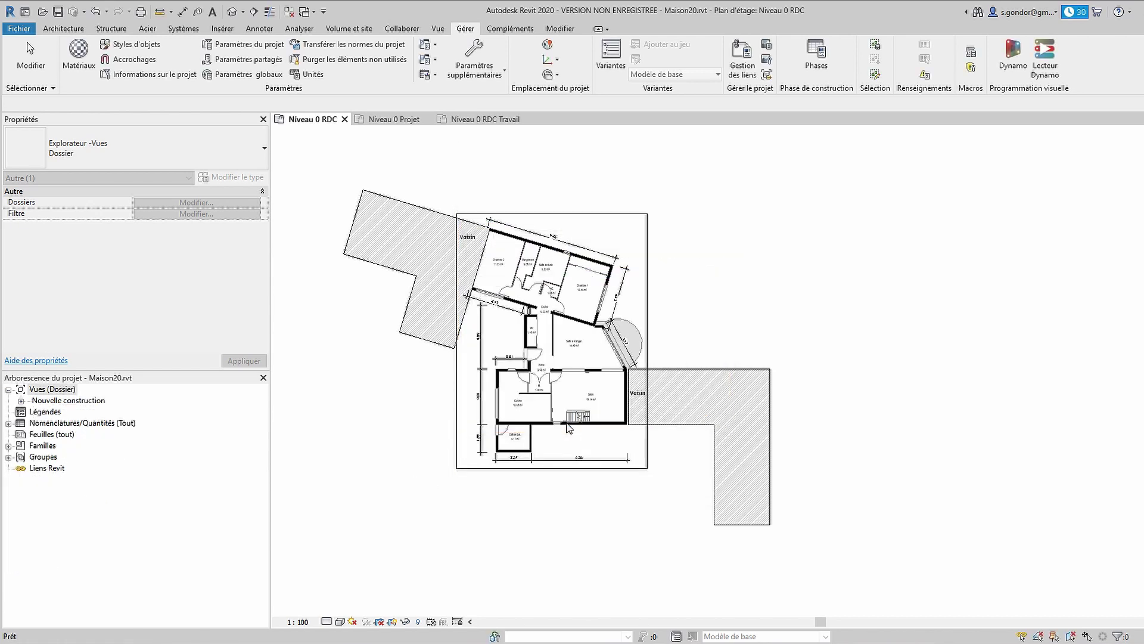
pyautogui.click(21, 401)
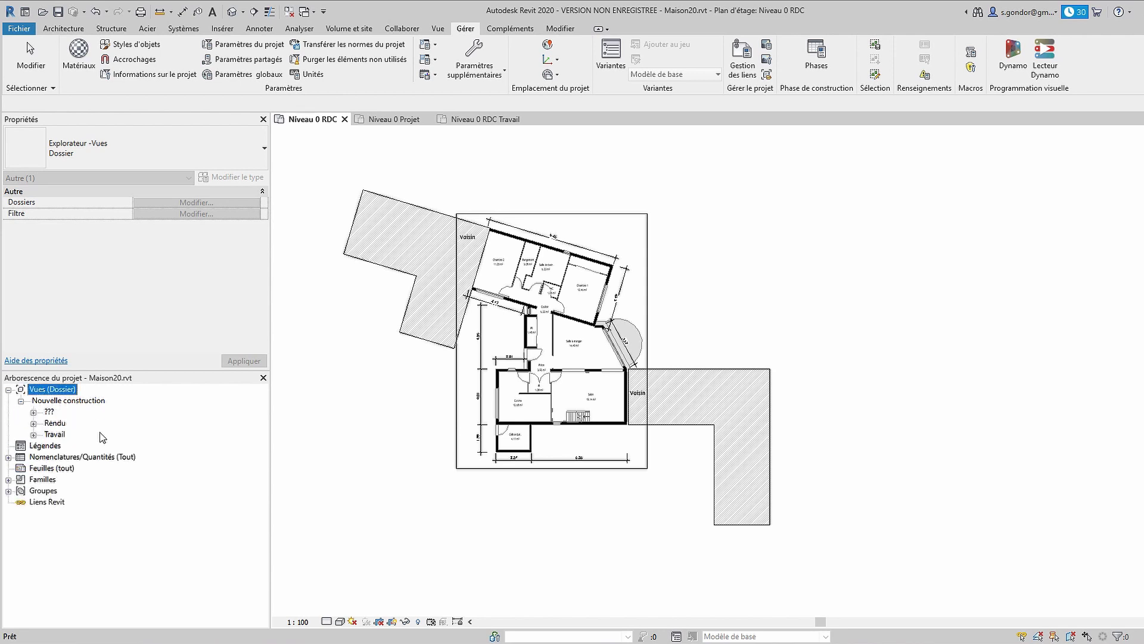
pyautogui.click(33, 423)
pyautogui.click(33, 446)
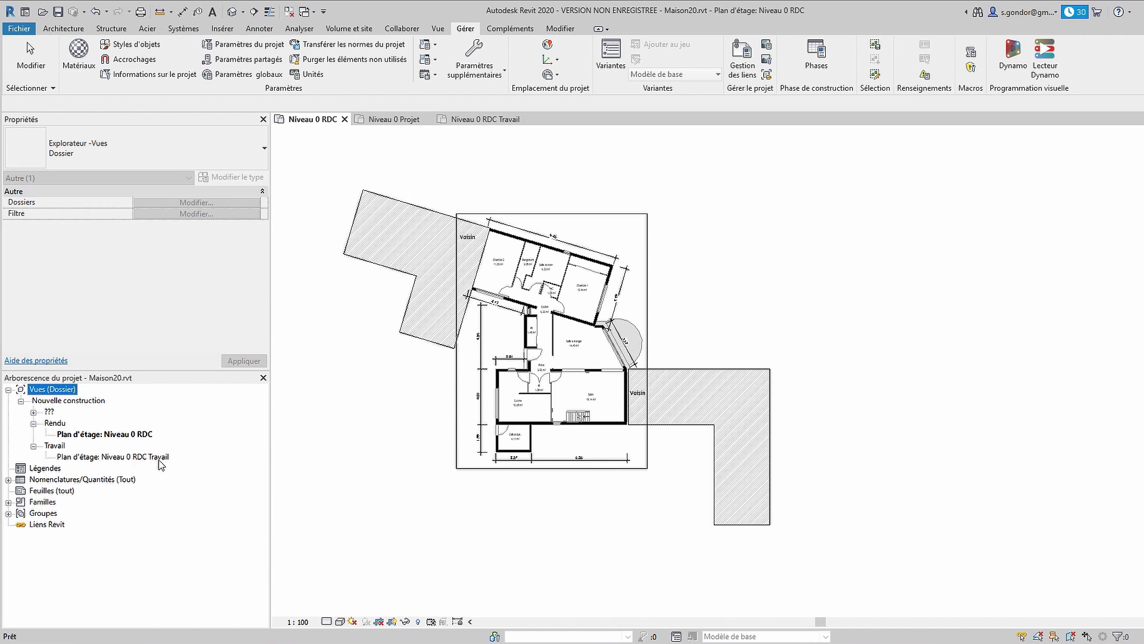
pyautogui.click(33, 412)
# - Select the sections Coupe 1 and Coupe 2 together
pyautogui.click(82, 423)
pyautogui.keyDown('shift'); pyautogui.click(80, 569); pyautogui.keyUp('shift')
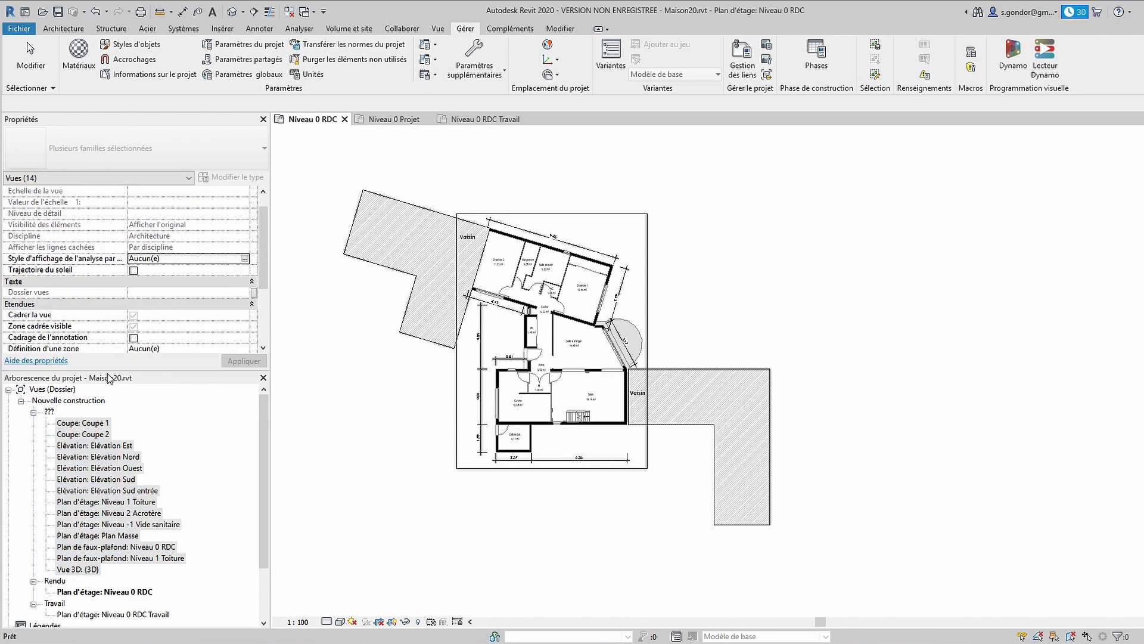
pyautogui.click(95, 423)
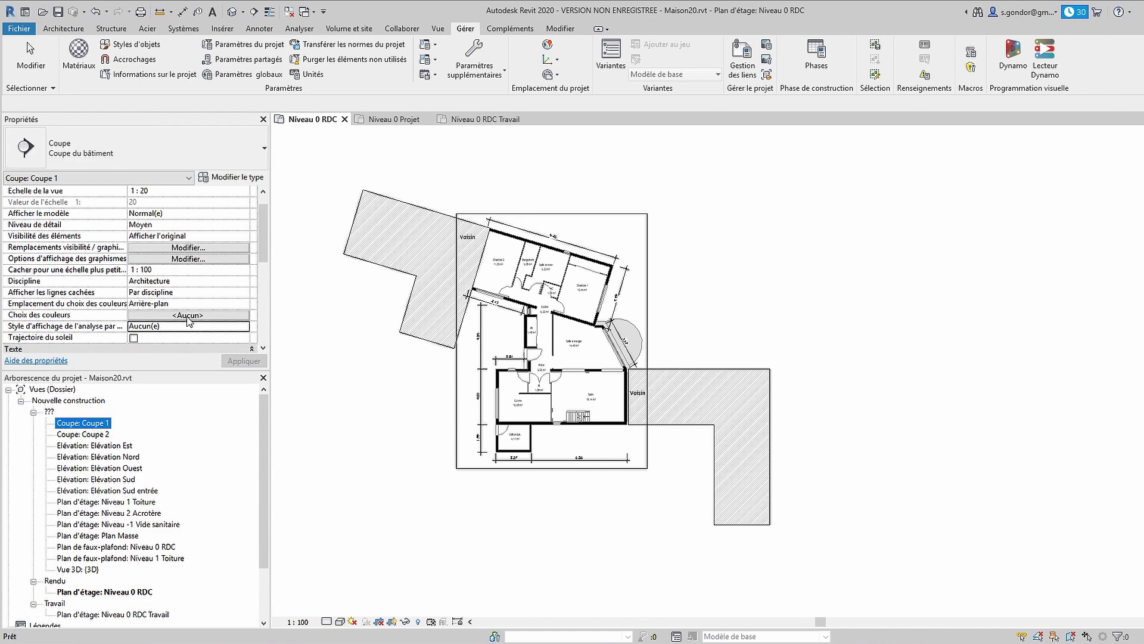
pyautogui.scroll(-2, 262, 265)
pyautogui.scroll(-2, 266, 274)
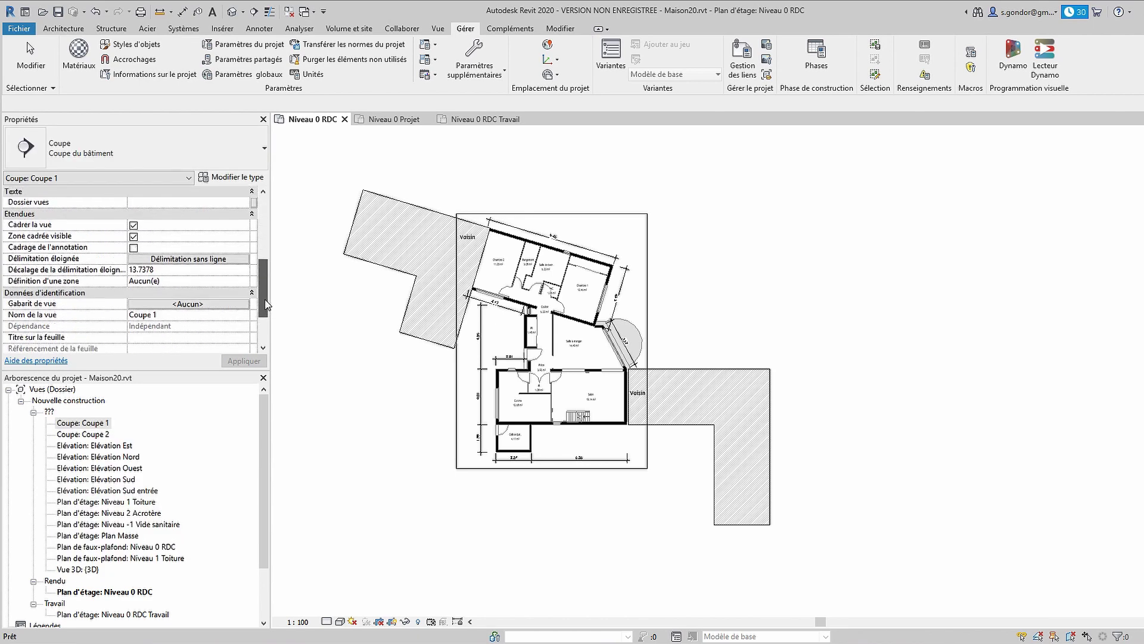
pyautogui.click(88, 422)
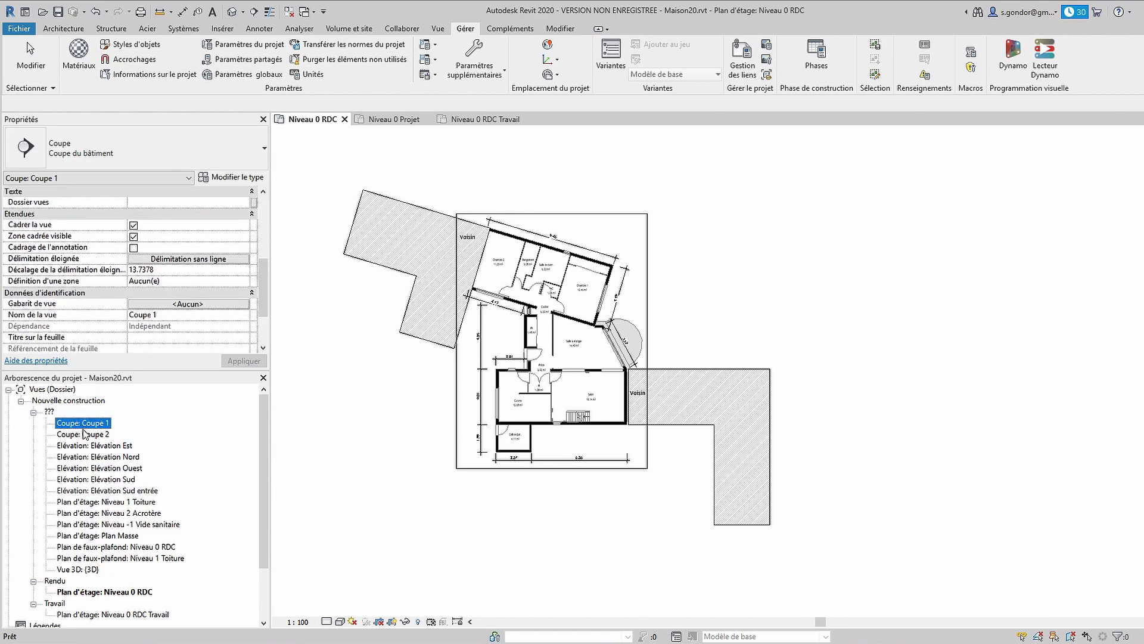
pyautogui.keyDown('ctrl'); pyautogui.click(84, 434); pyautogui.keyUp('ctrl')
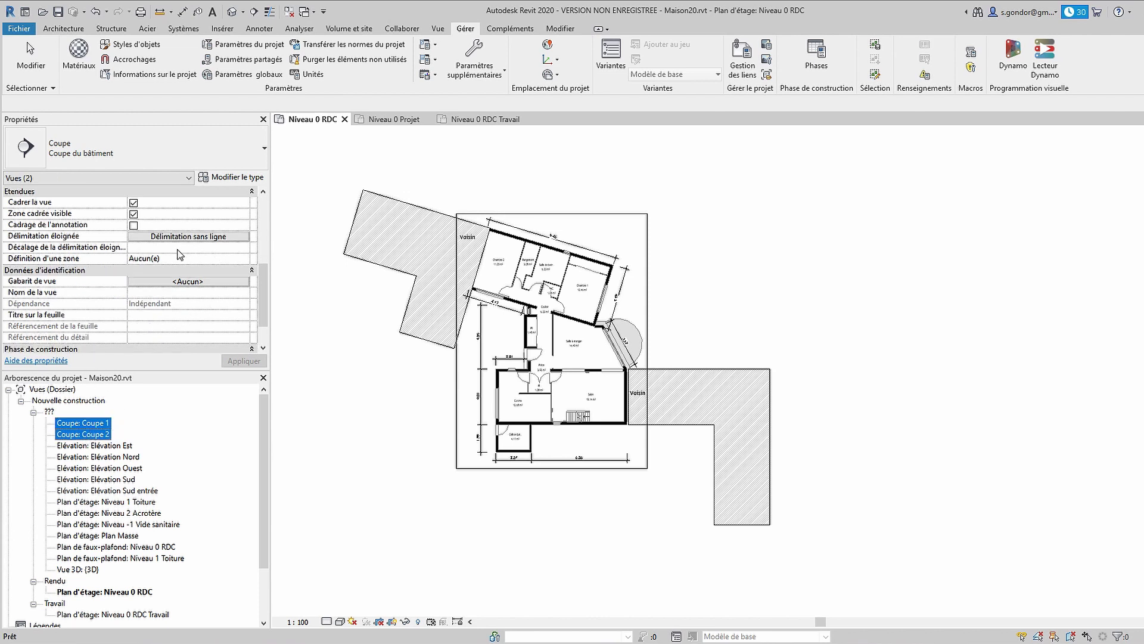
# - File Coupe 1 and Coupe 2 under the Travail view folder
pyautogui.scroll(2, 181, 271)
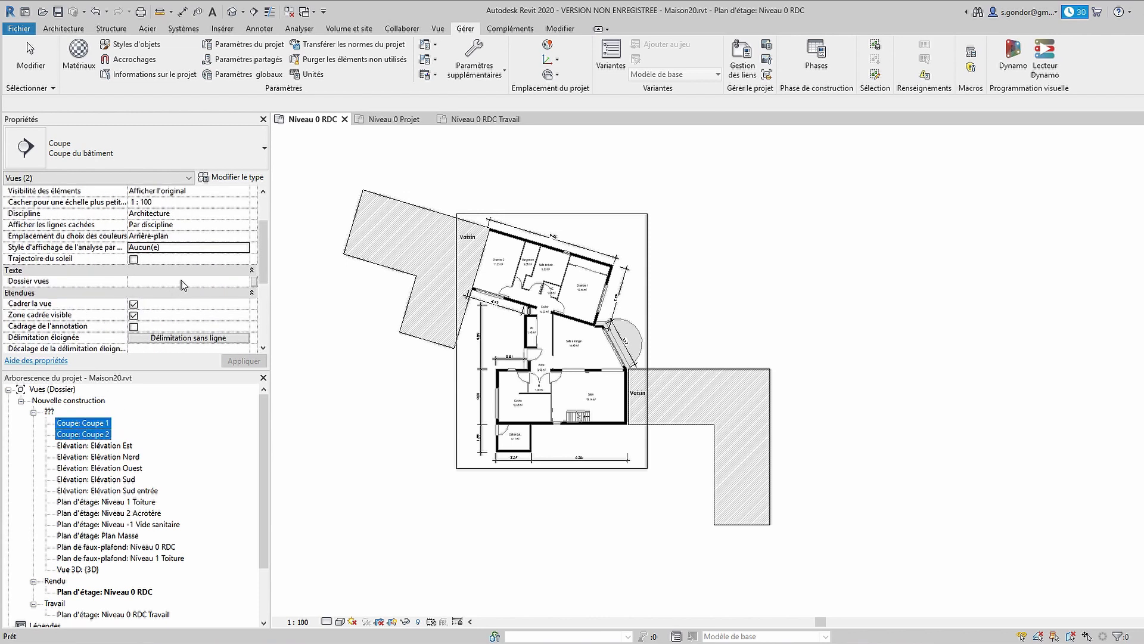
pyautogui.click(183, 281)
pyautogui.click(254, 280)
pyautogui.click(160, 305)
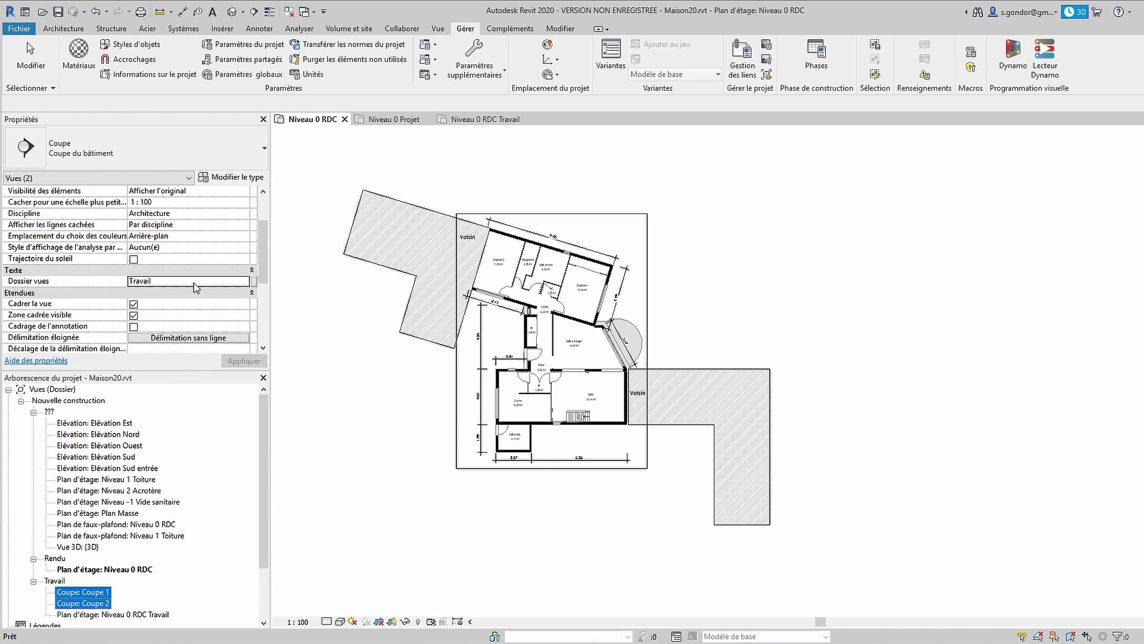
# - Set the east elevation's section template Dossier vues to Rendu
pyautogui.click(132, 423)
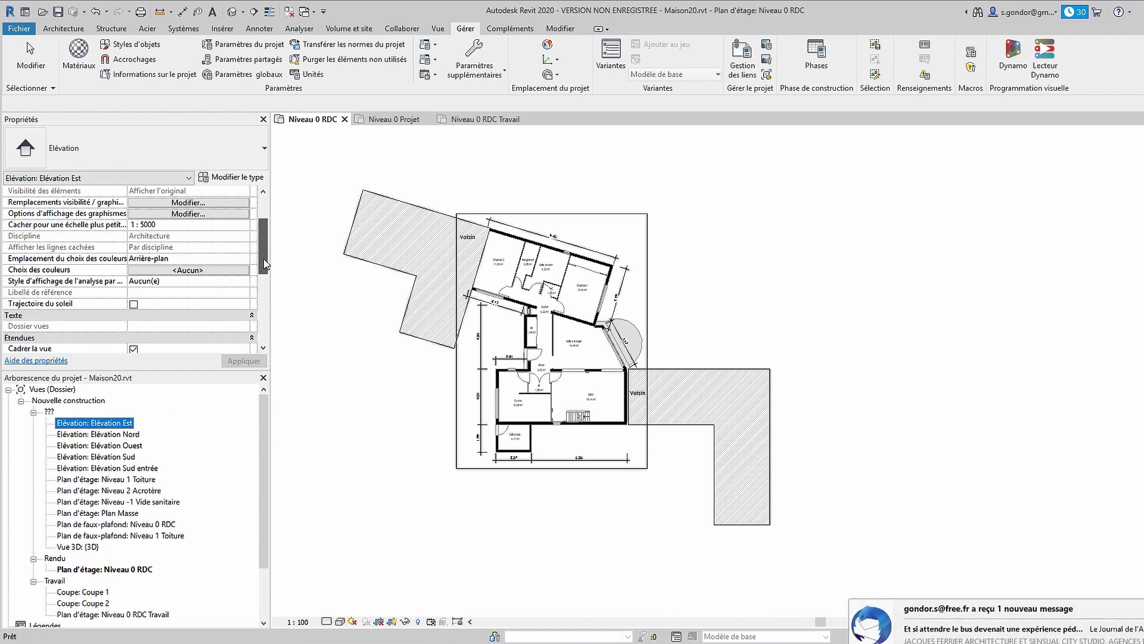
pyautogui.moveTo(265, 263); pyautogui.dragTo(263, 301)
pyautogui.click(229, 305)
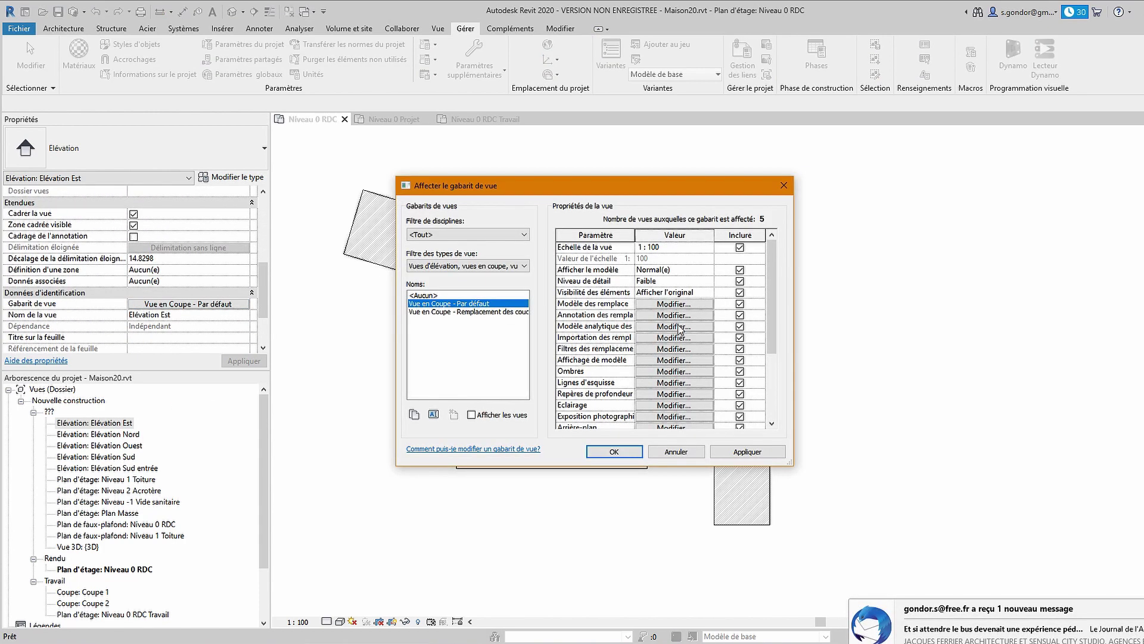
pyautogui.scroll(-3, 679, 358)
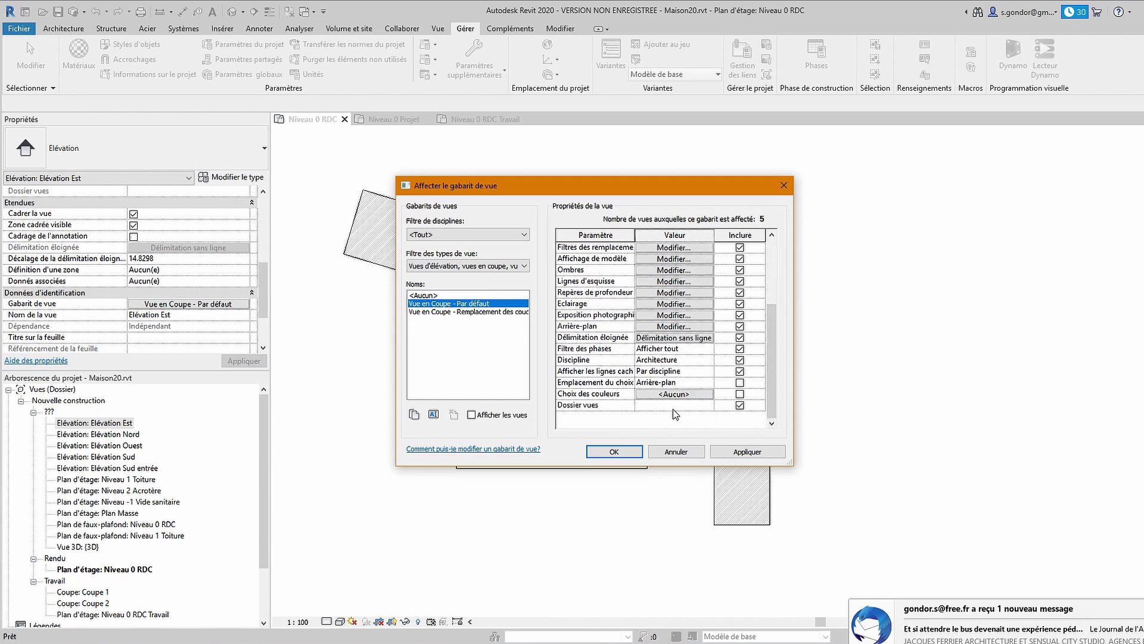
pyautogui.click(674, 406)
pyautogui.write('Rendu')
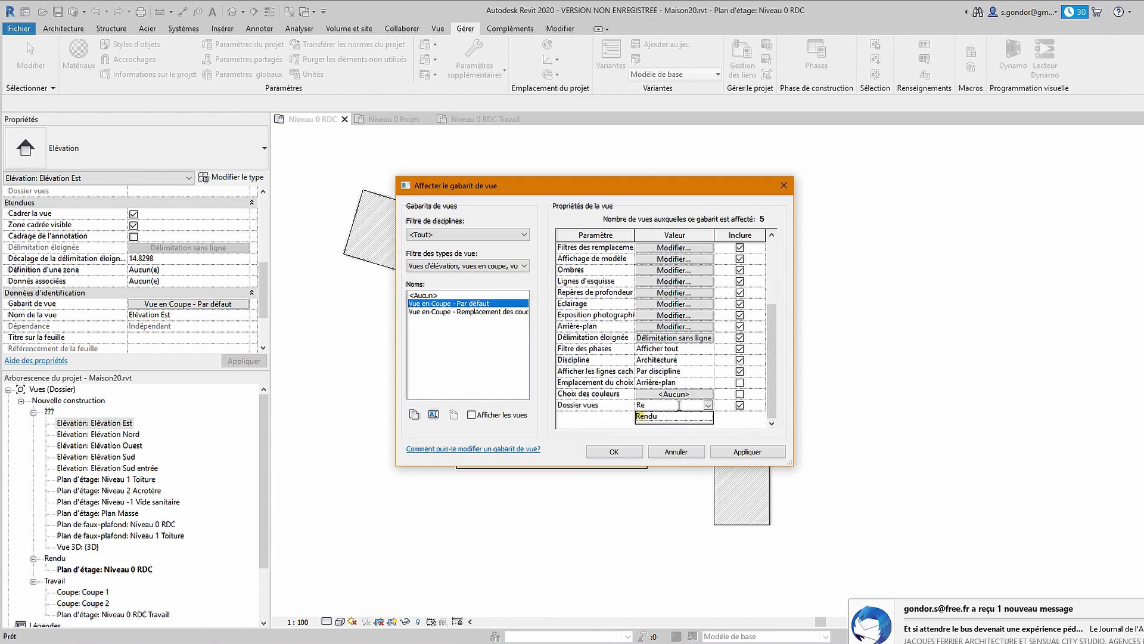
pyautogui.click(748, 452)
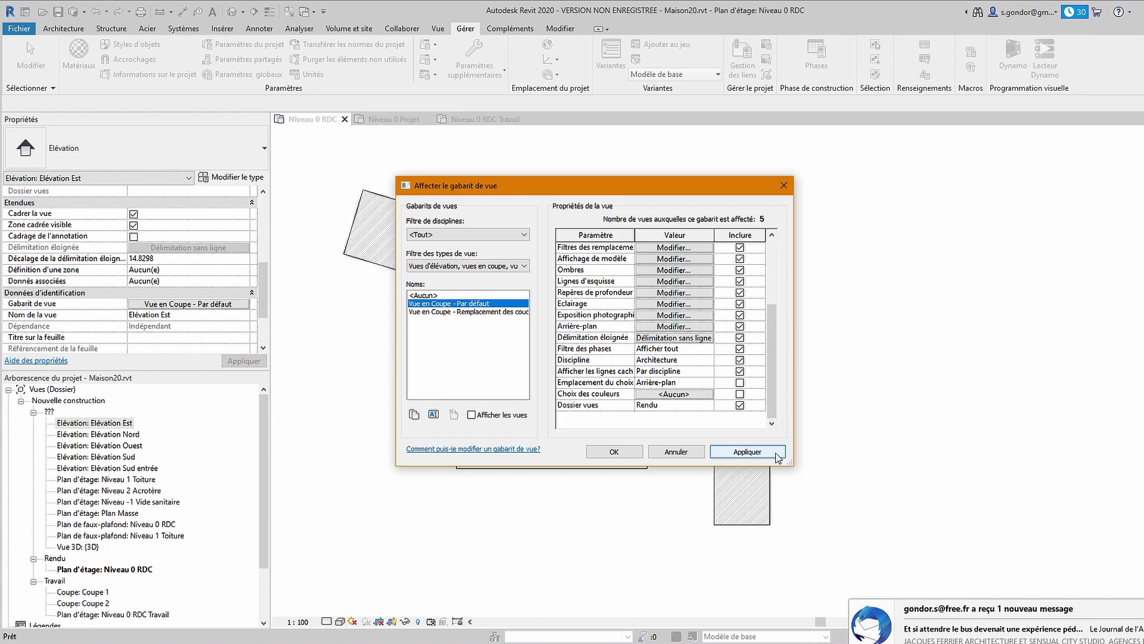
pyautogui.click(614, 451)
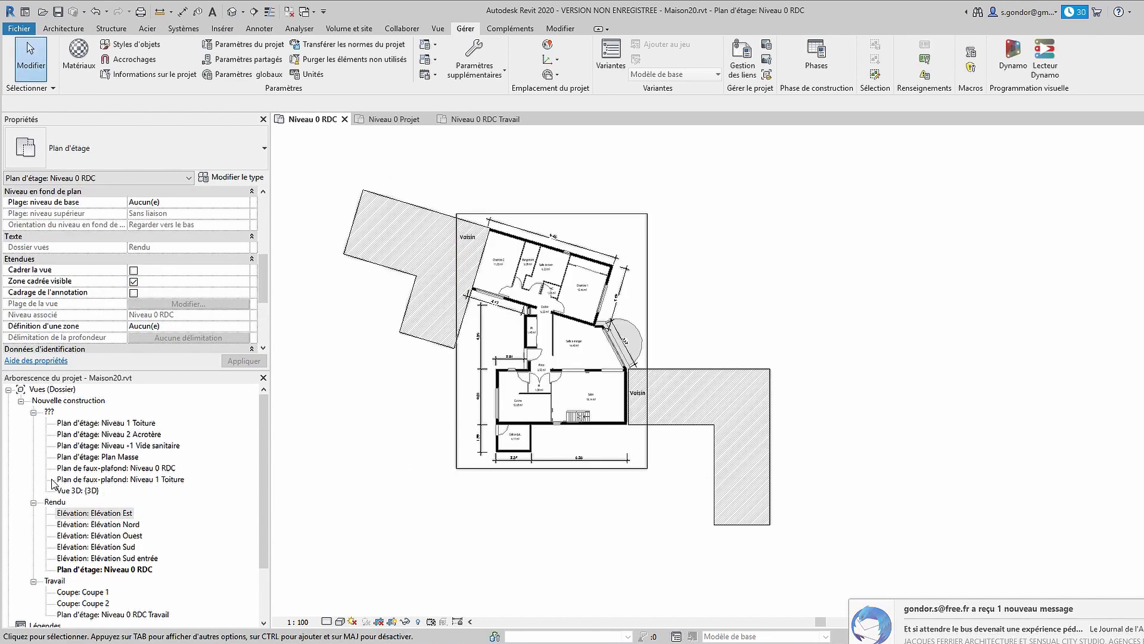
# - Apply the GA-Plans template to Niveau 1 Toiture, Niveau 2 Acrotère and Niveau -1 Vide sanitaire
pyautogui.click(114, 424)
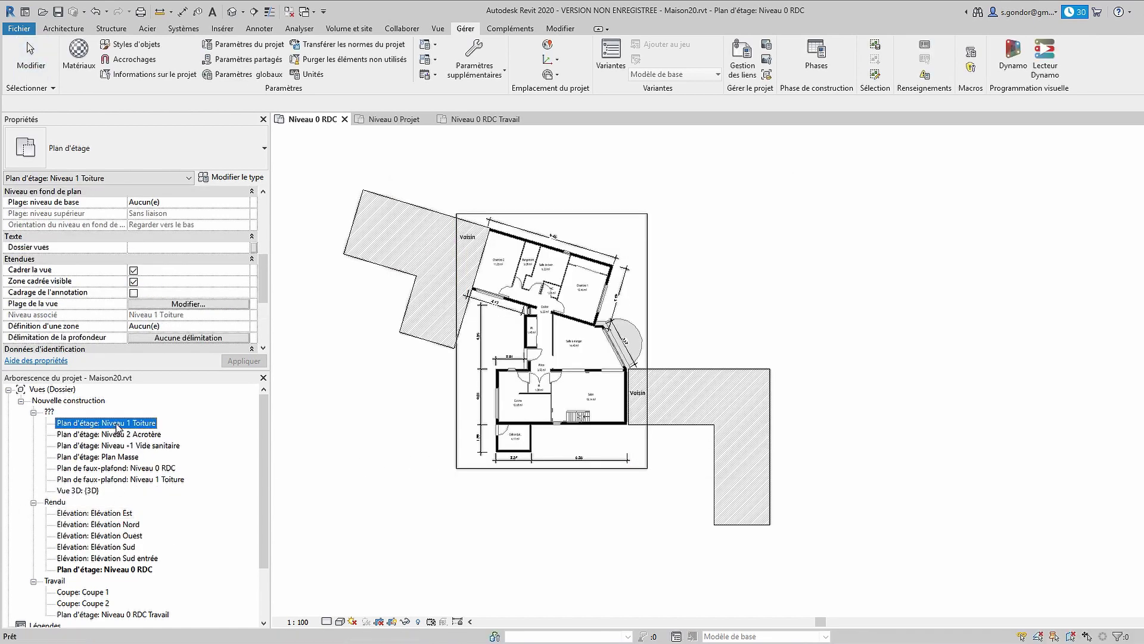
pyautogui.moveTo(266, 291); pyautogui.dragTo(267, 328)
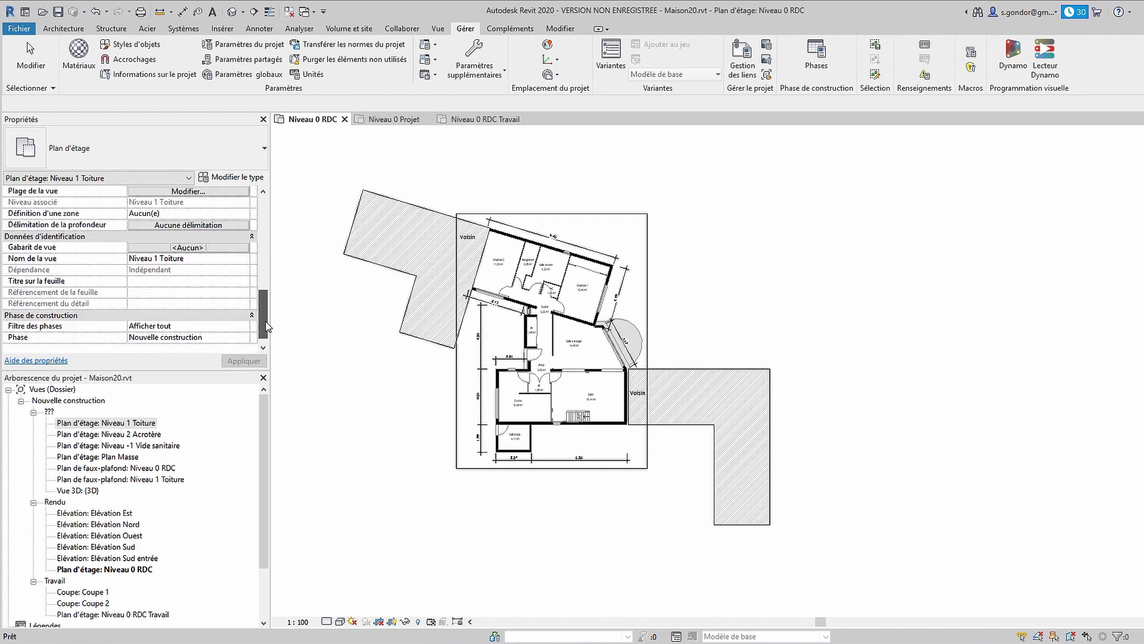
pyautogui.click(122, 423)
pyautogui.keyDown('ctrl'); pyautogui.click(125, 436); pyautogui.keyUp('ctrl')
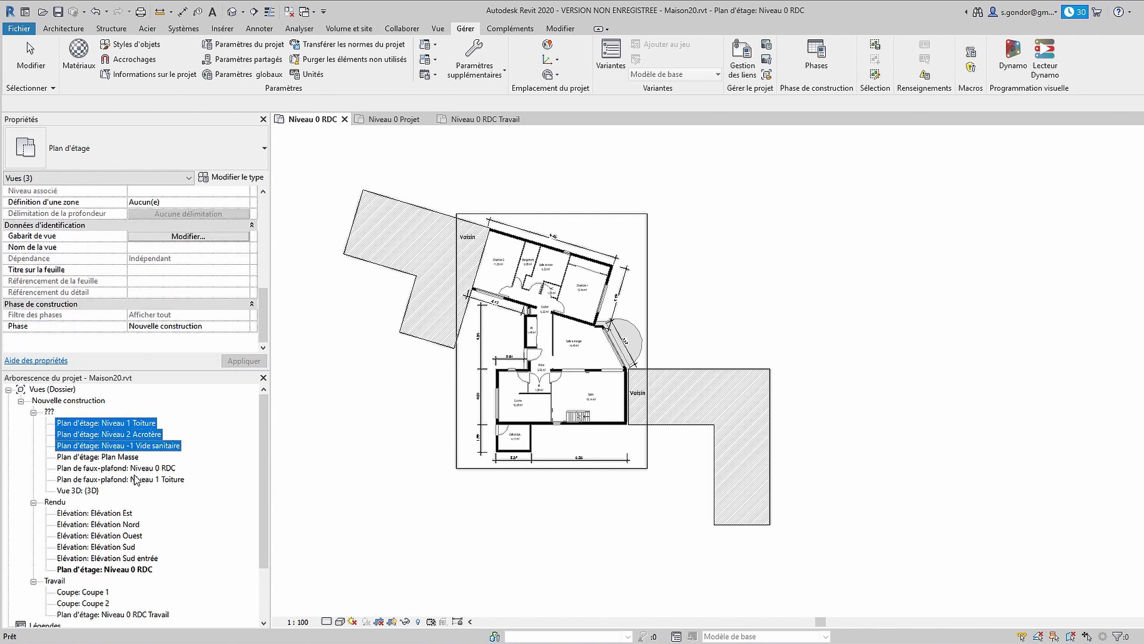
pyautogui.click(209, 237)
pyautogui.click(424, 303)
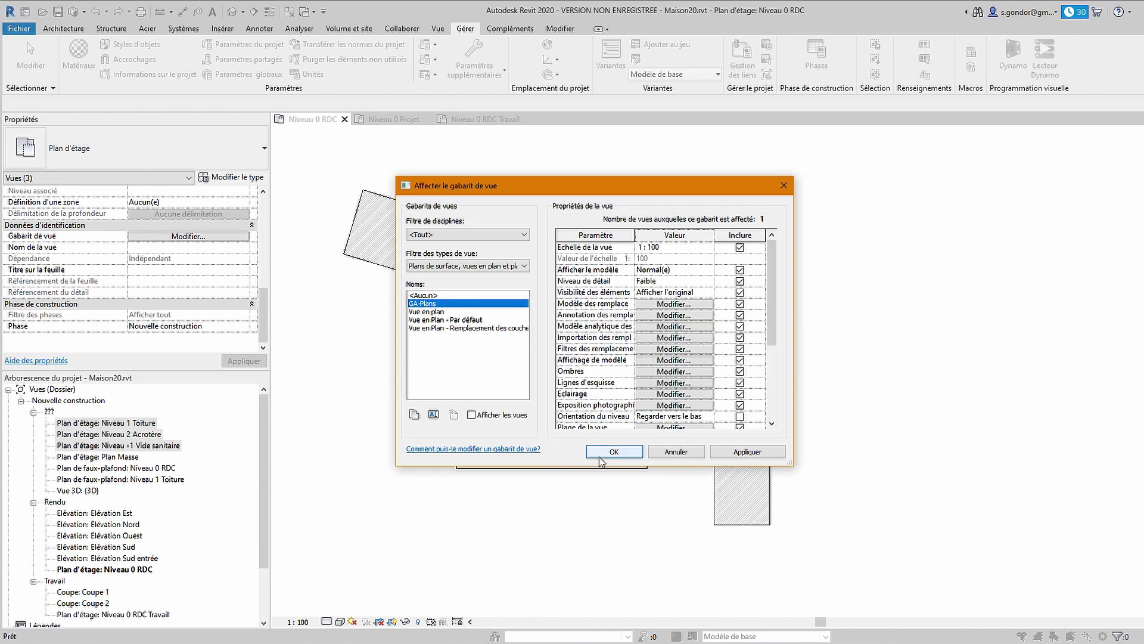
pyautogui.click(614, 451)
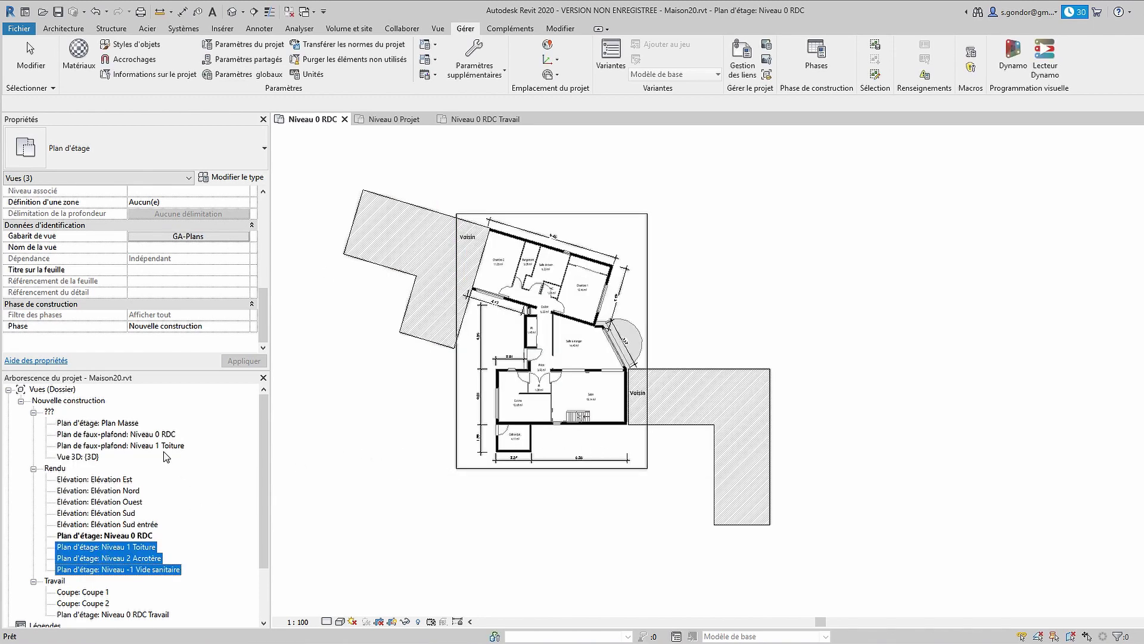
# - Delete the Niveau 0 RDC and Niveau 1 Toiture ceiling plans
pyautogui.click(125, 435)
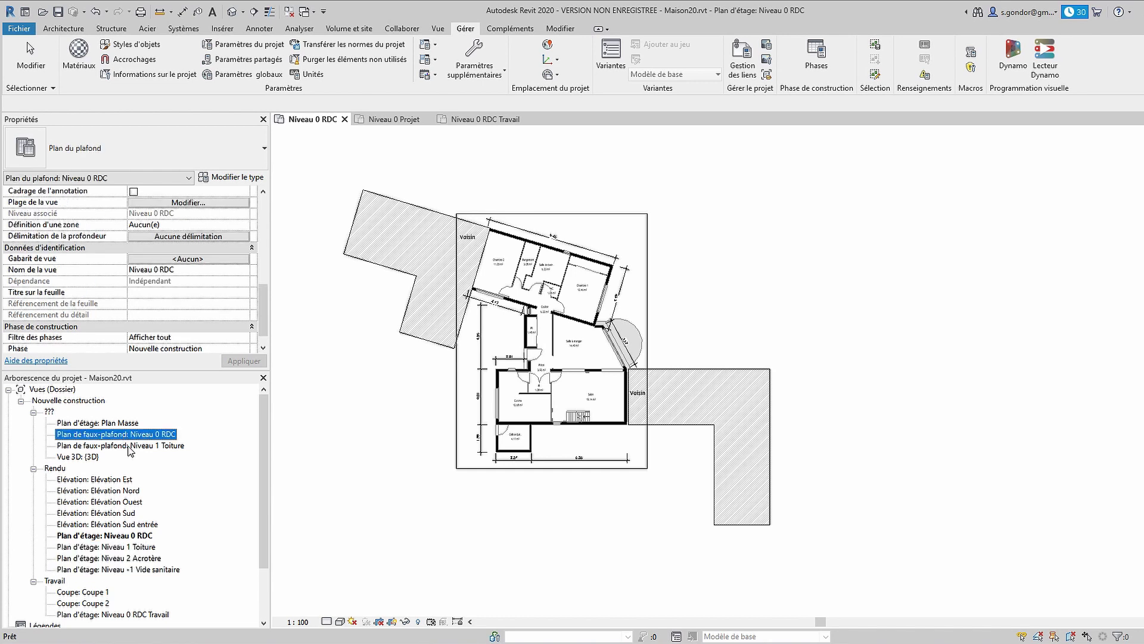
pyautogui.keyDown('ctrl'); pyautogui.click(129, 447); pyautogui.keyUp('ctrl')
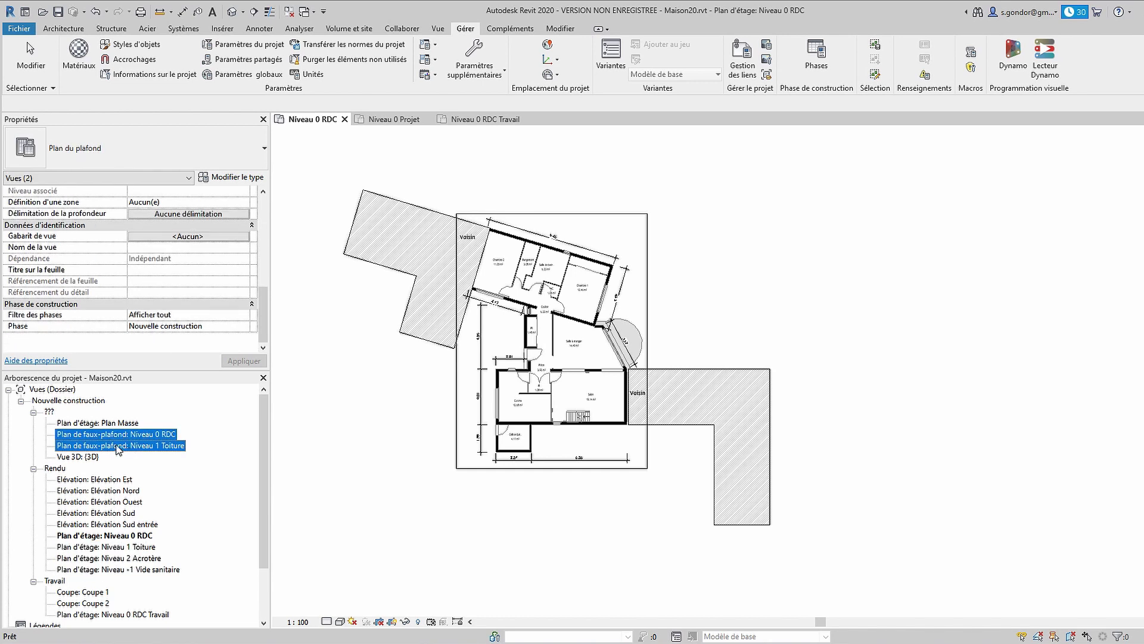
pyautogui.rightClick(117, 447)
pyautogui.click(164, 505)
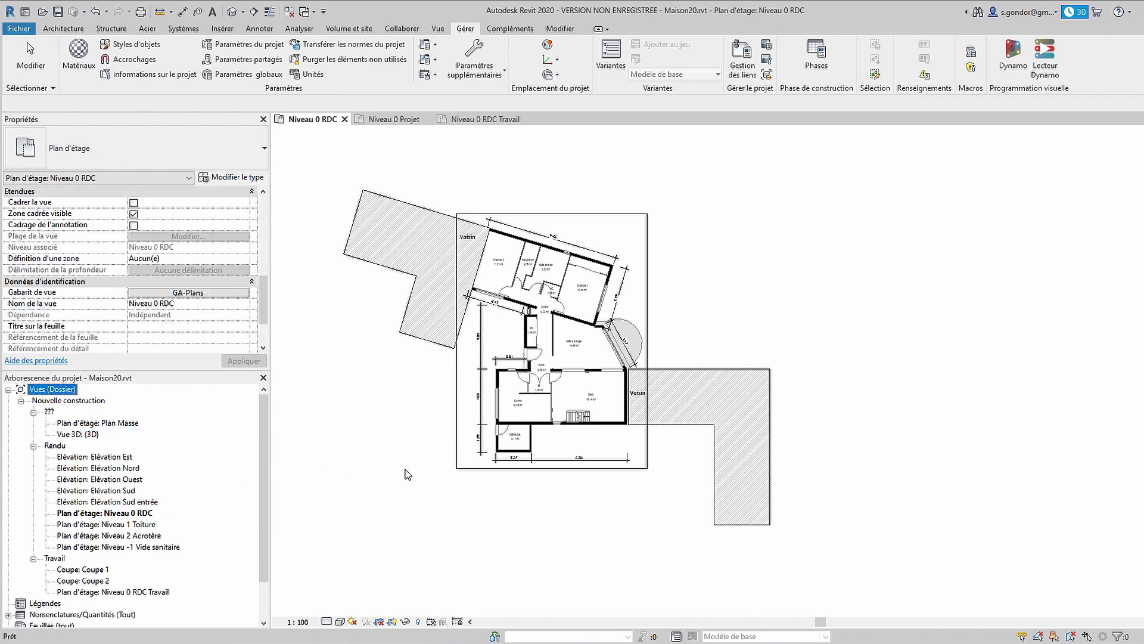
# - Move Vue 3D into the Travail folder, then select the Plan Masse plan
pyautogui.click(78, 434)
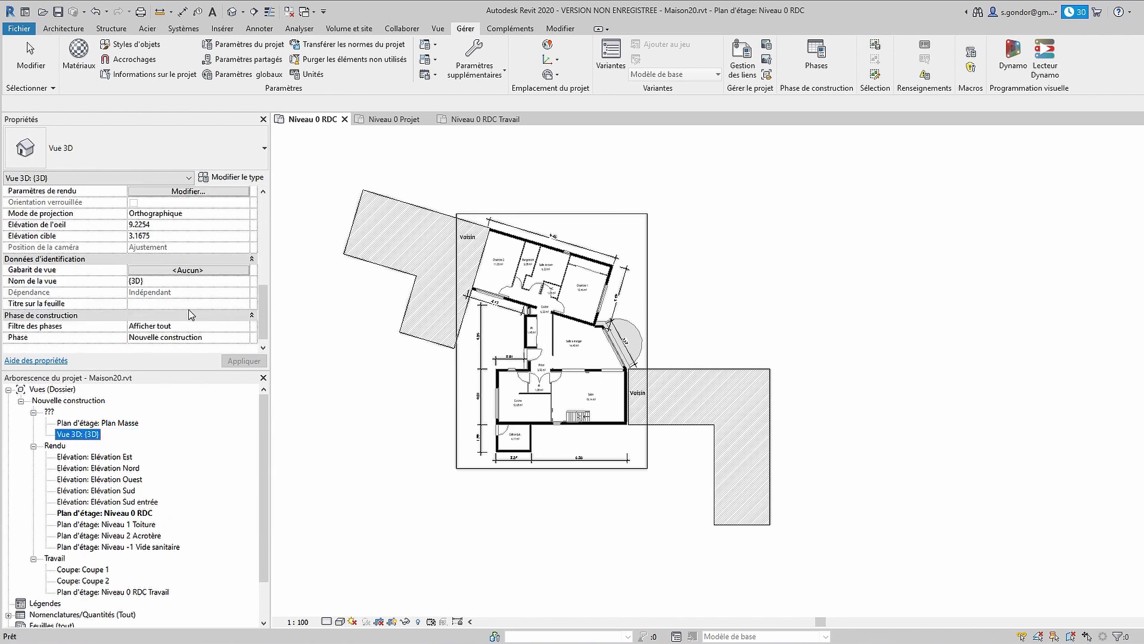
pyautogui.scroll(5, 233, 257)
pyautogui.click(232, 247)
pyautogui.click(245, 248)
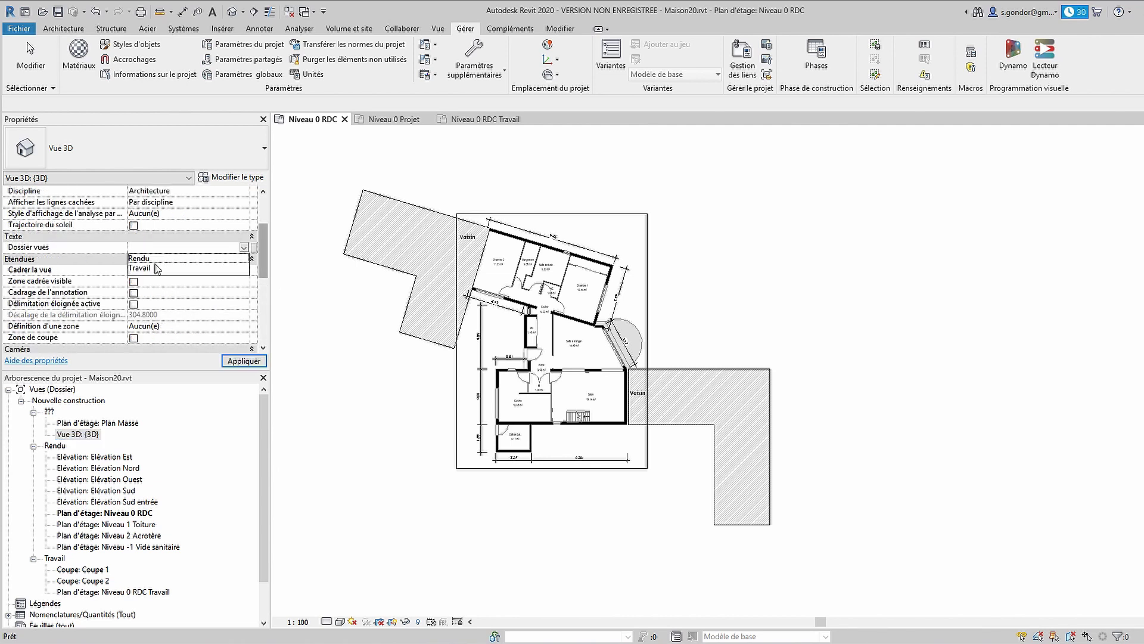
pyautogui.click(161, 269)
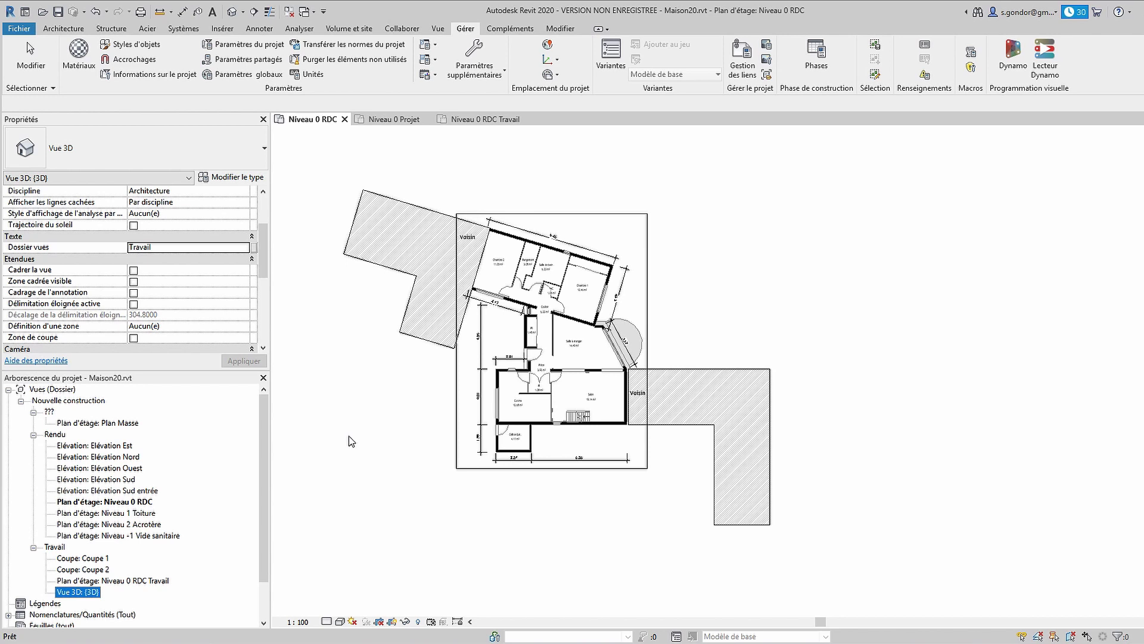
pyautogui.click(124, 423)
pyautogui.moveTo(264, 265); pyautogui.dragTo(249, 325)
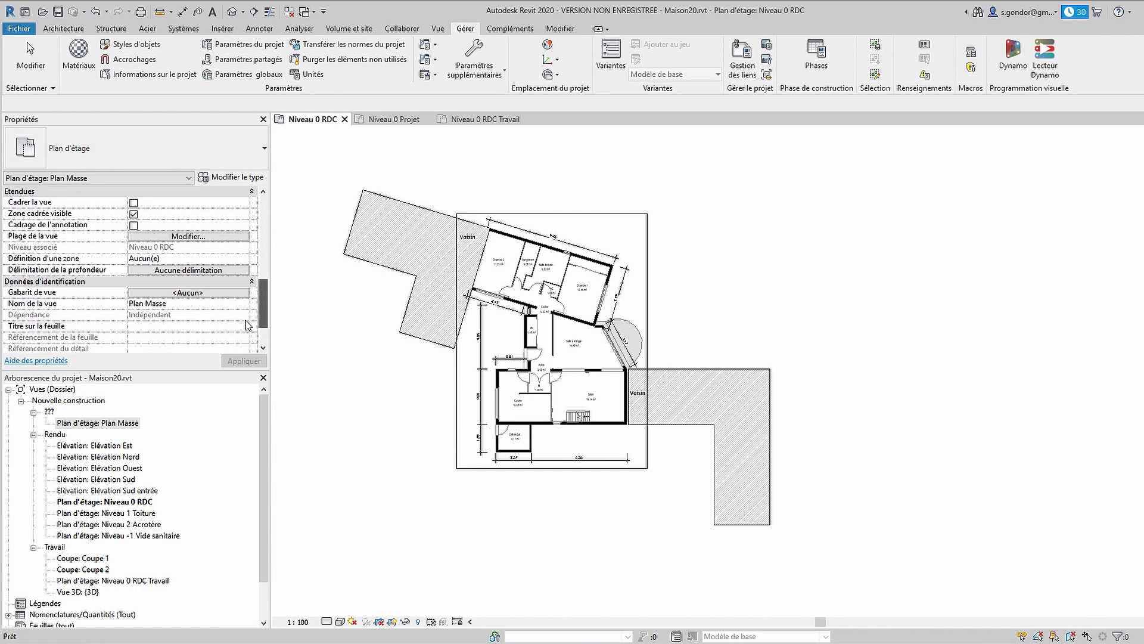
# - Duplicate GA-Plans as GA-Plan Masse and assign it to Plan Masse
pyautogui.click(221, 292)
pyautogui.click(422, 304)
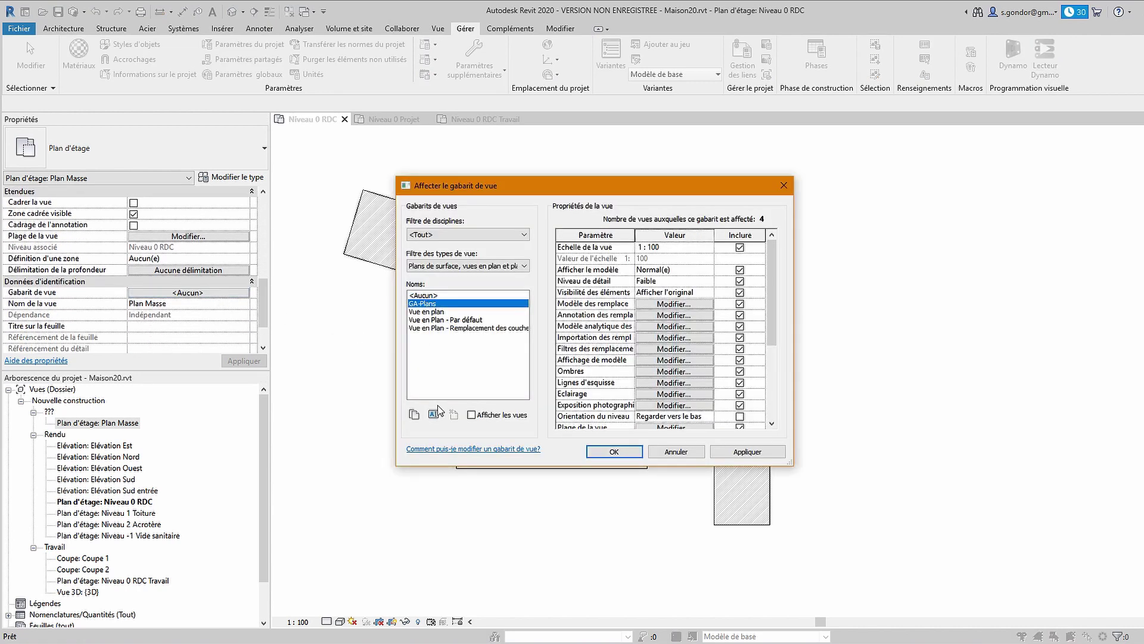
pyautogui.click(414, 414)
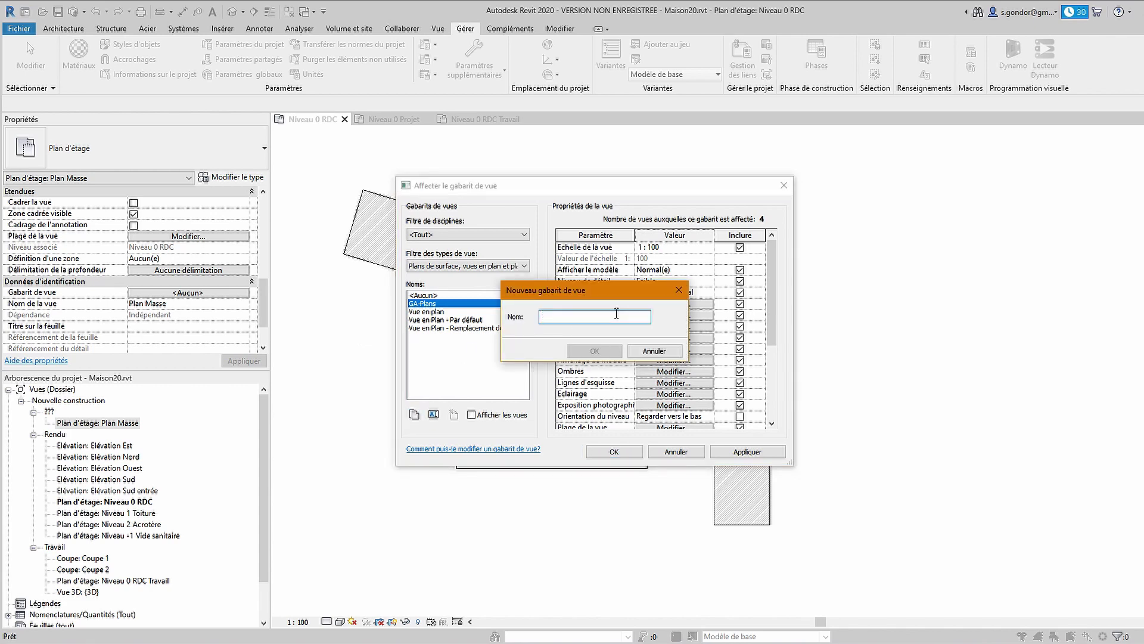
pyautogui.write('GA-Plan Masse')
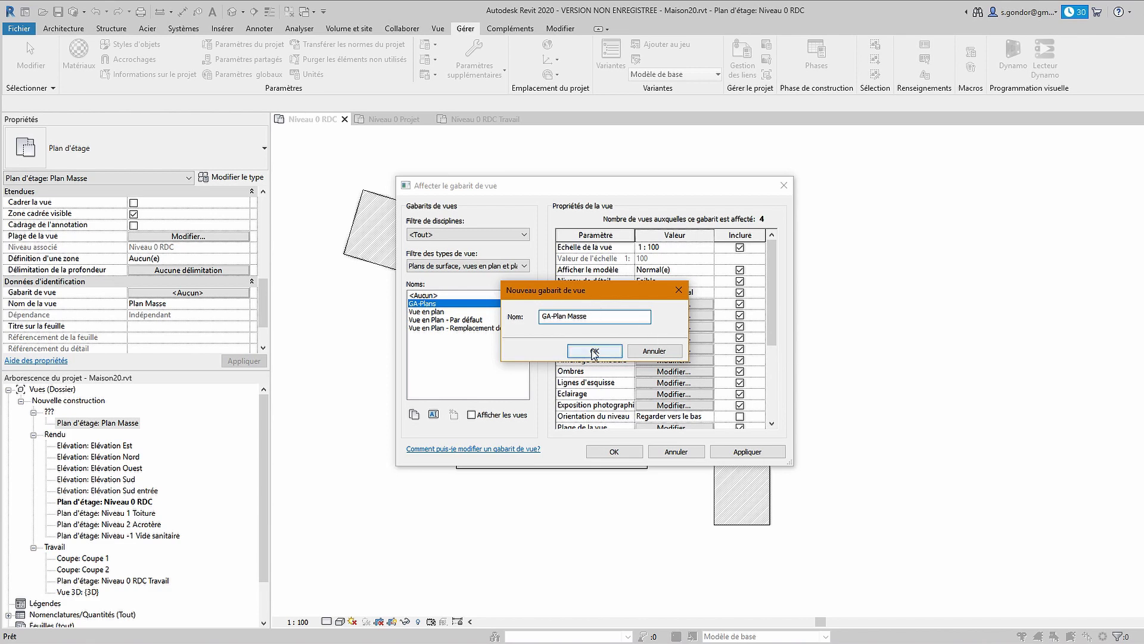
pyautogui.click(594, 351)
pyautogui.scroll(-4, 774, 310)
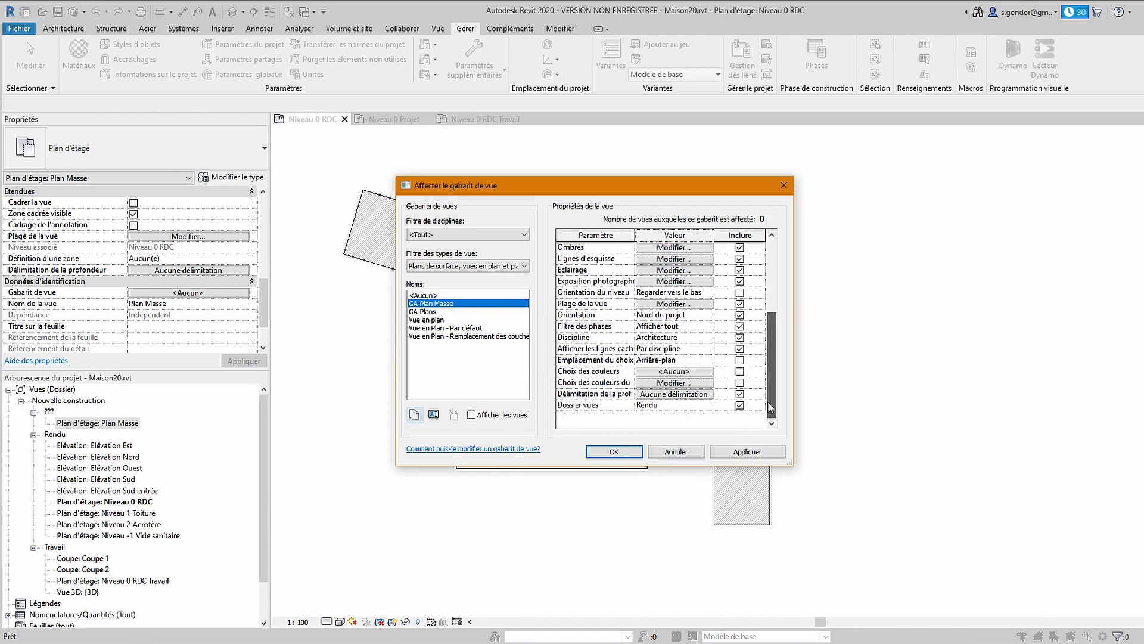
pyautogui.click(620, 455)
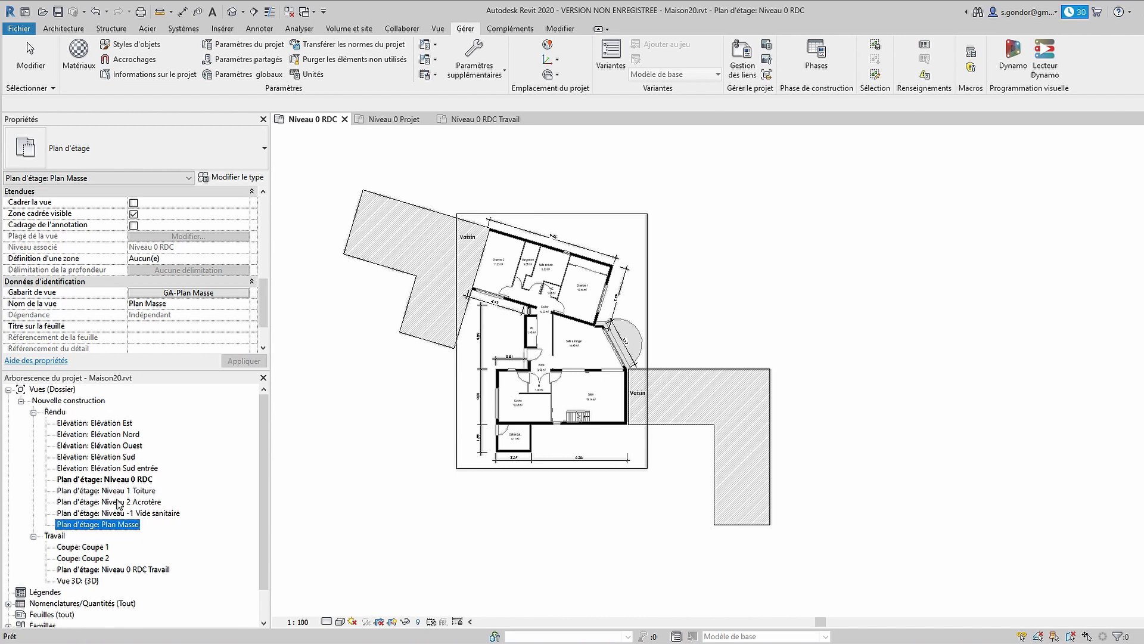
# - Duplicate Niveau 1 Toiture as a plain copy with no view template
pyautogui.rightClick(130, 490)
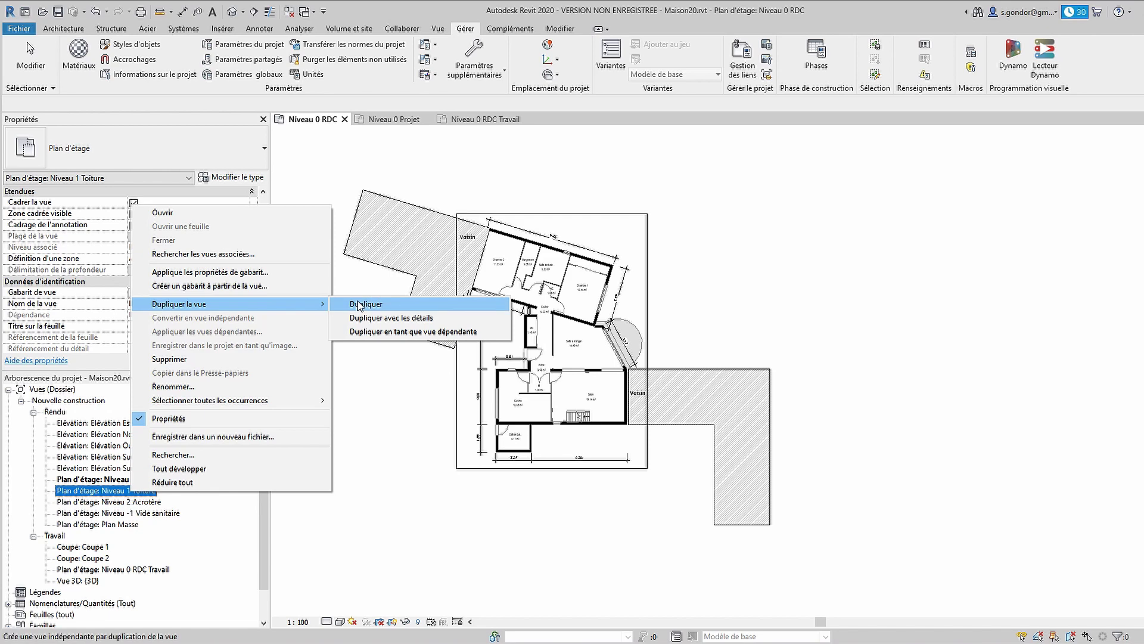
pyautogui.click(304, 298)
pyautogui.click(210, 293)
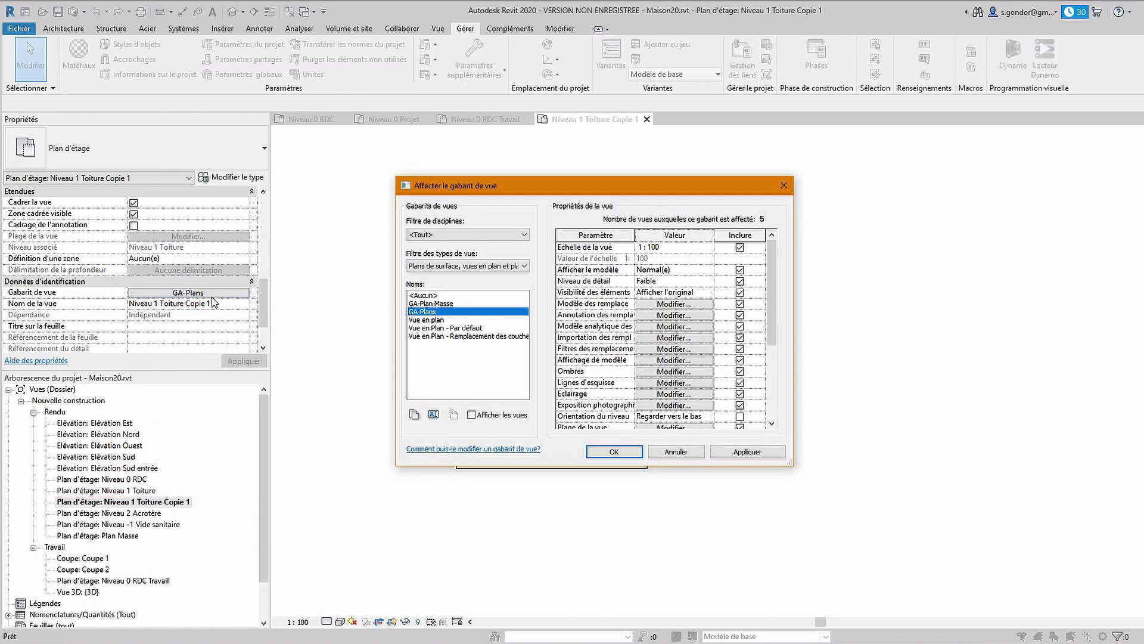
pyautogui.click(415, 296)
pyautogui.click(614, 452)
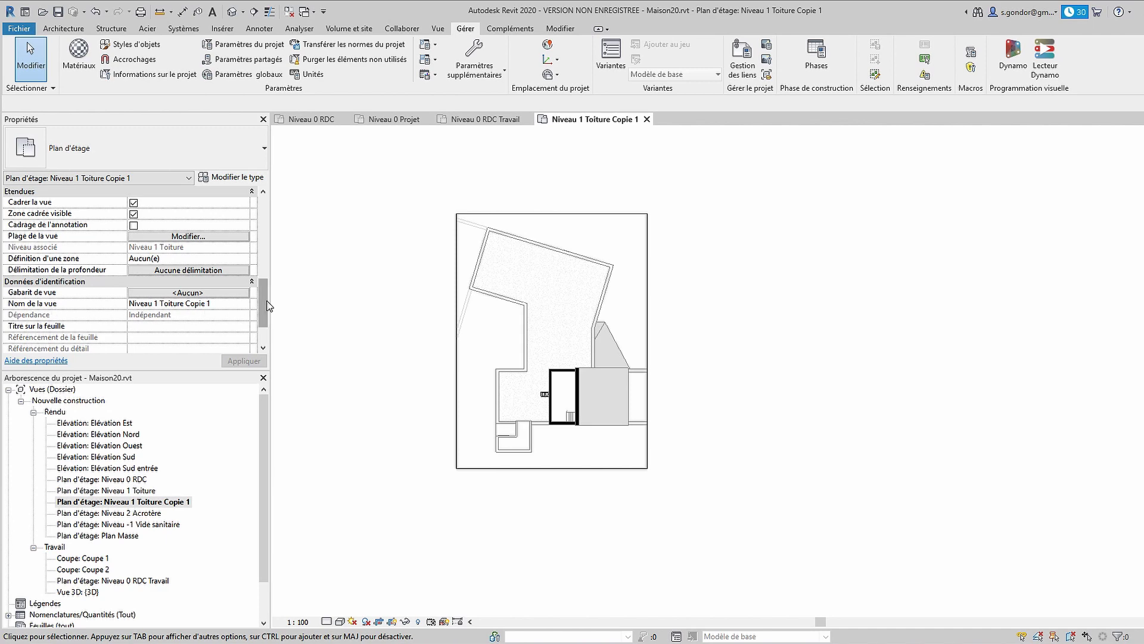
# - File the copied view under the Travail folder
pyautogui.scroll(3, 259, 292)
pyautogui.click(179, 269)
pyautogui.click(244, 269)
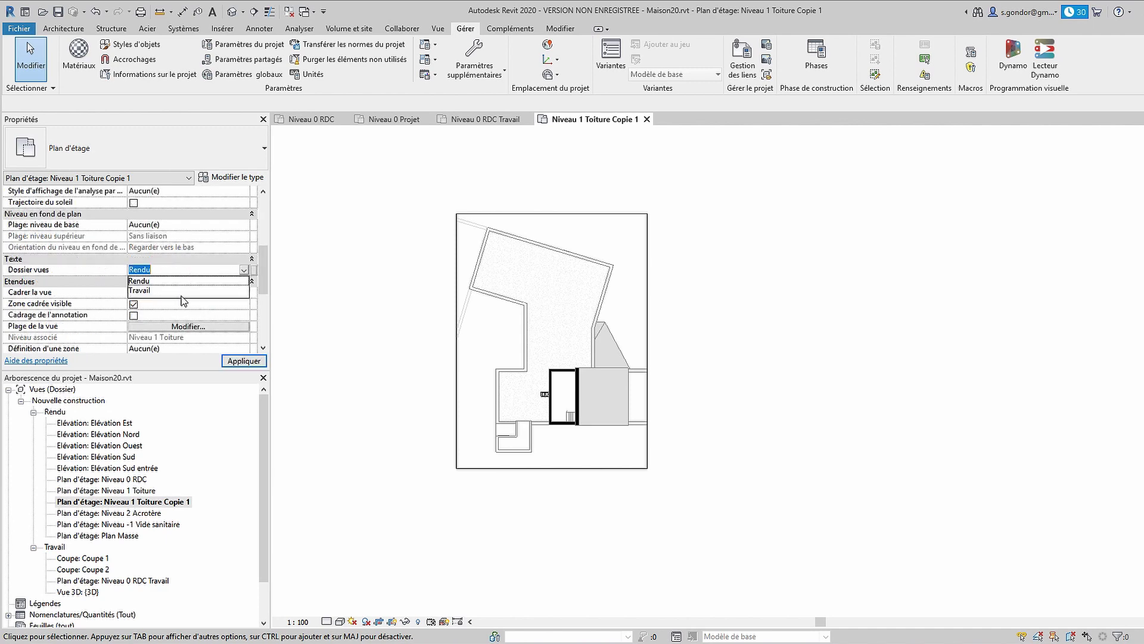
pyautogui.click(172, 291)
# - Rename the copy to Niveau 1 Toiture Travail
pyautogui.rightClick(154, 580)
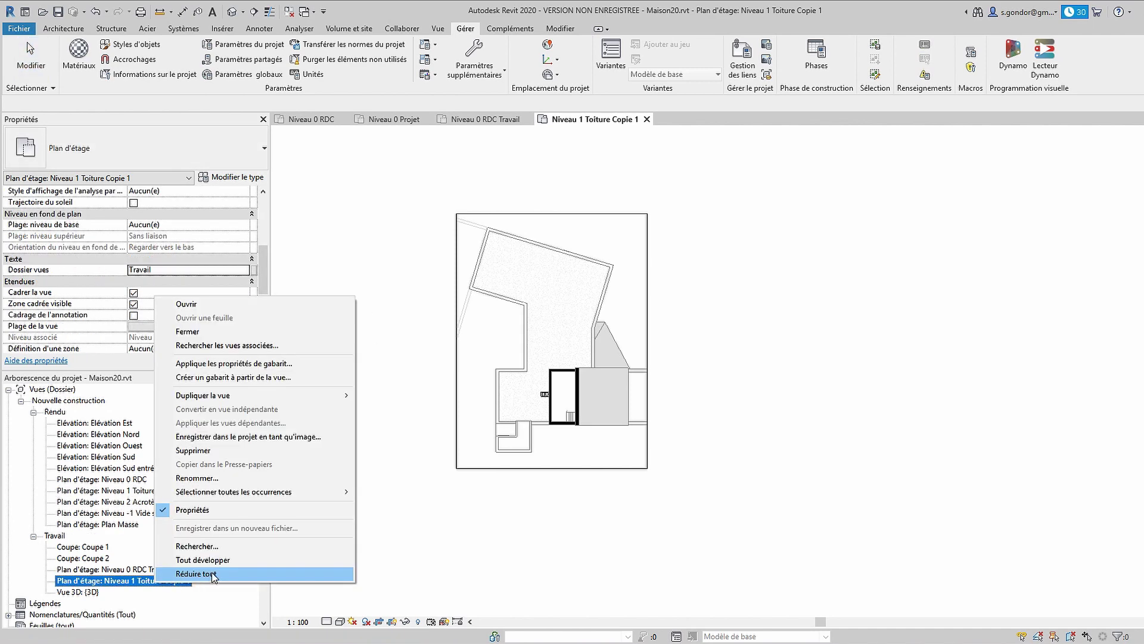
pyautogui.click(222, 479)
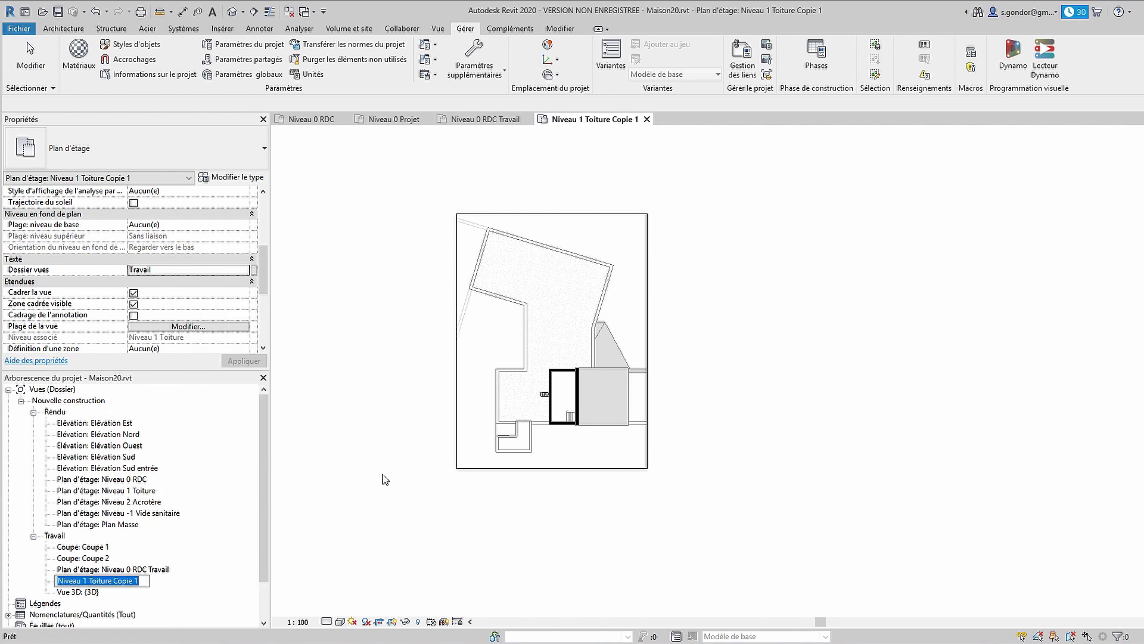
pyautogui.moveTo(139, 581); pyautogui.dragTo(114, 580)
pyautogui.write('Tr')
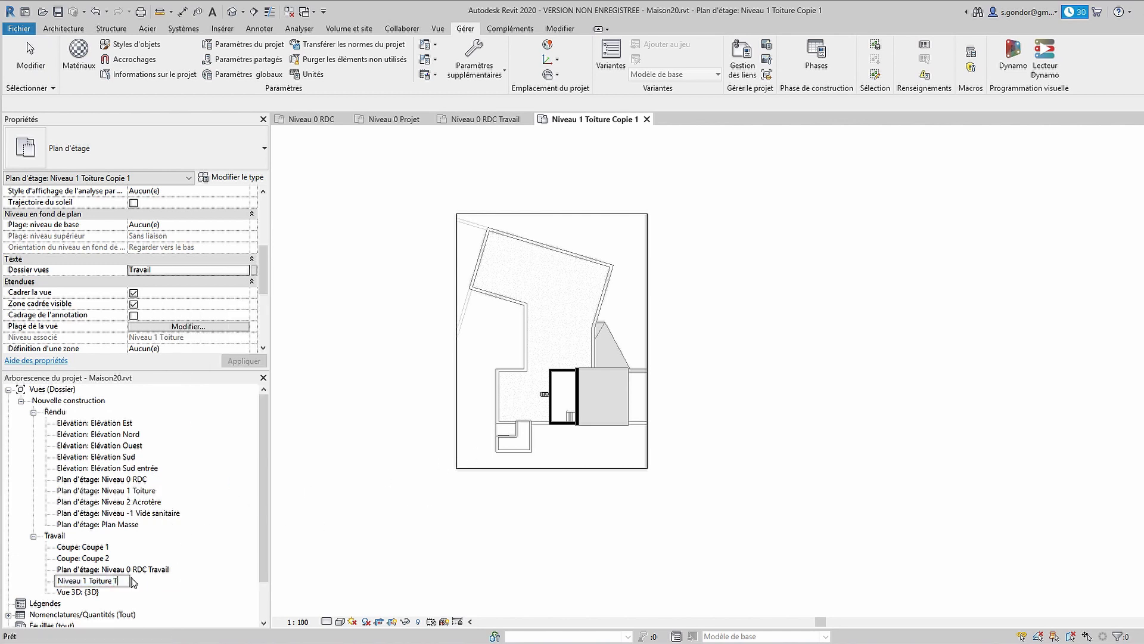
pyautogui.write('avail')
pyautogui.press('Return')
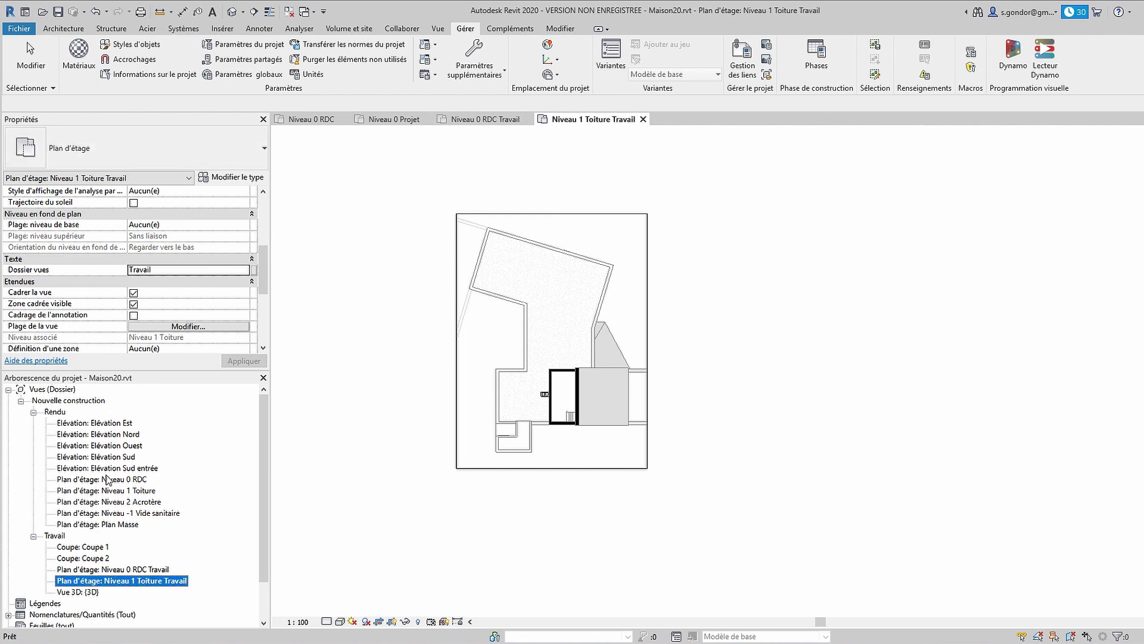
# - Open the Niveau 0 RDC Travail floor plan
pyautogui.doubleClick(150, 568)
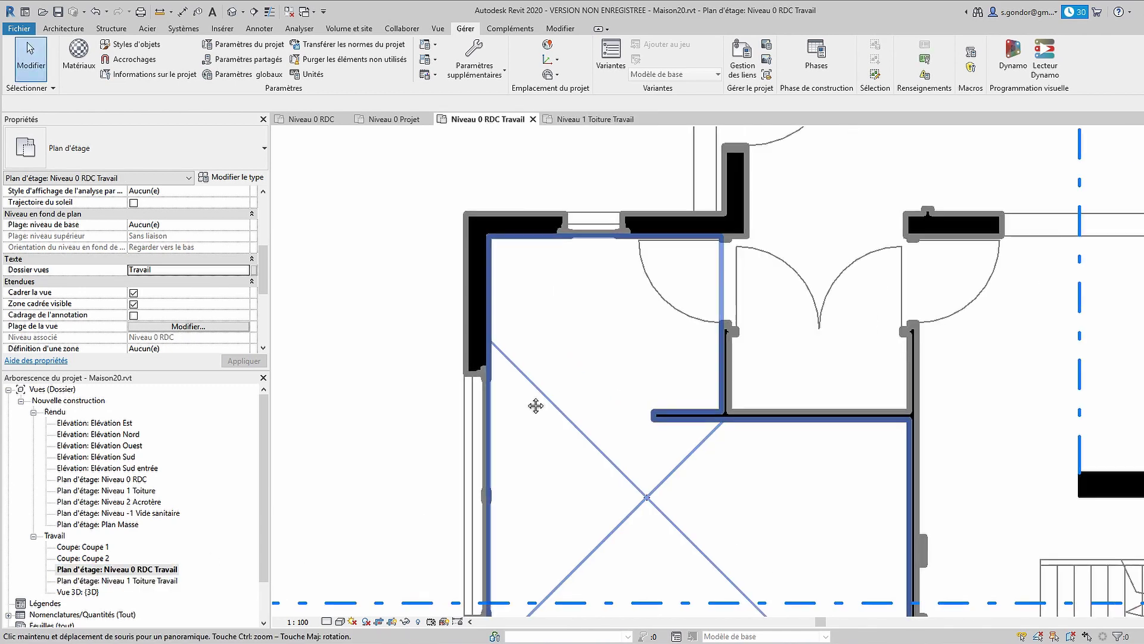
pyautogui.scroll(-3, 536, 406)
pyautogui.scroll(2, 673, 305)
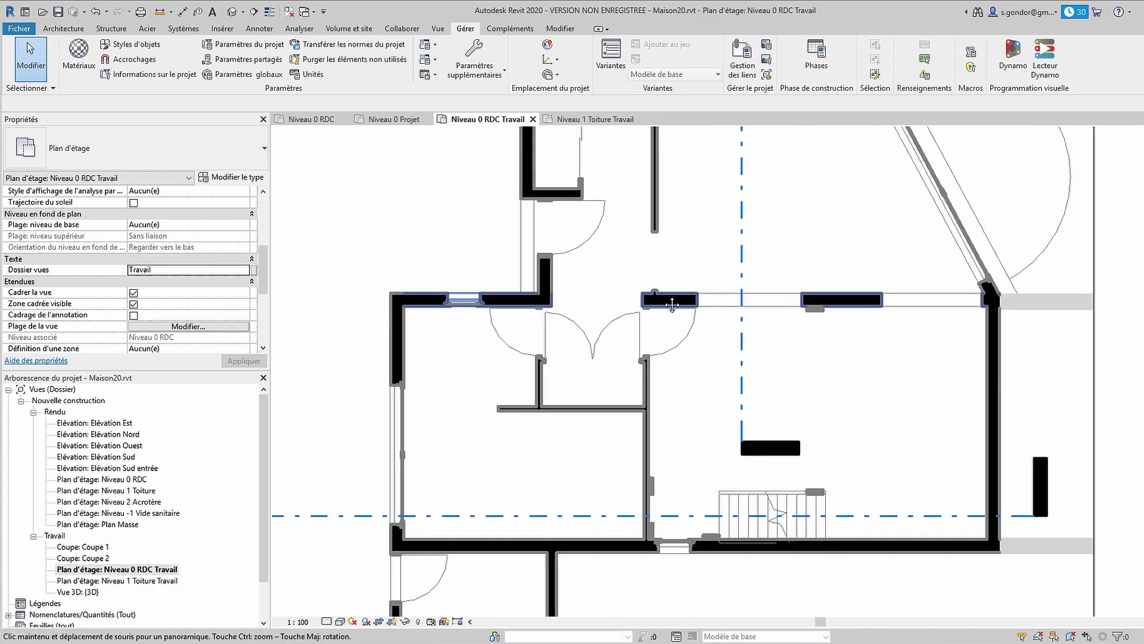
pyautogui.scroll(-1, 673, 305)
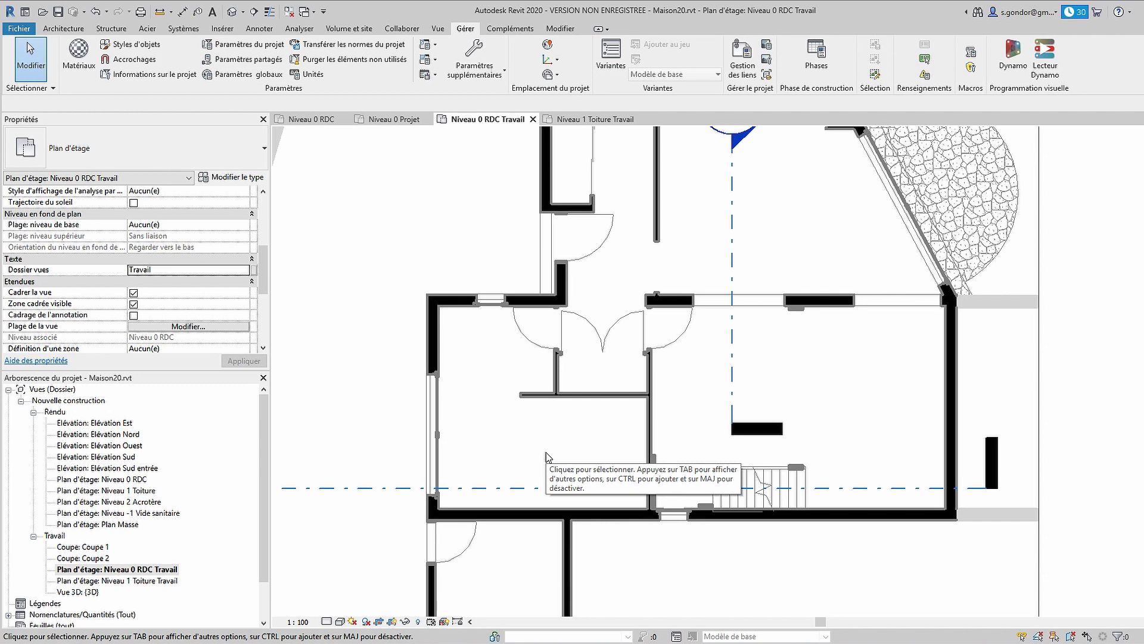
# - Test the phase filter on new construction only, then restore all phases
pyautogui.click(71, 401)
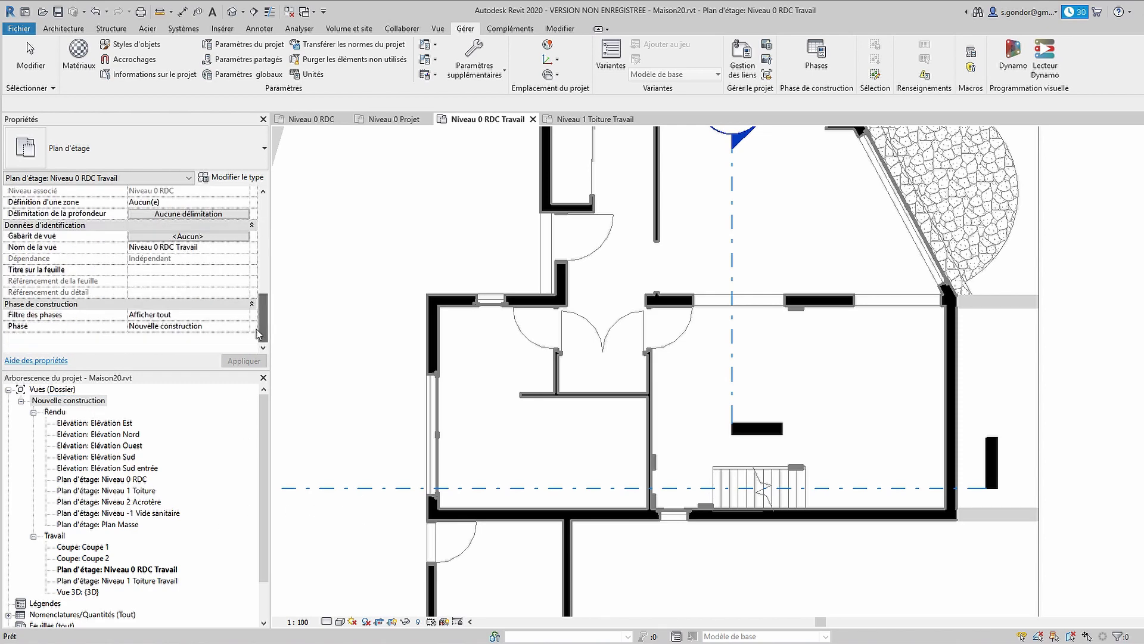
pyautogui.moveTo(263, 277); pyautogui.dragTo(263, 319)
pyautogui.click(203, 319)
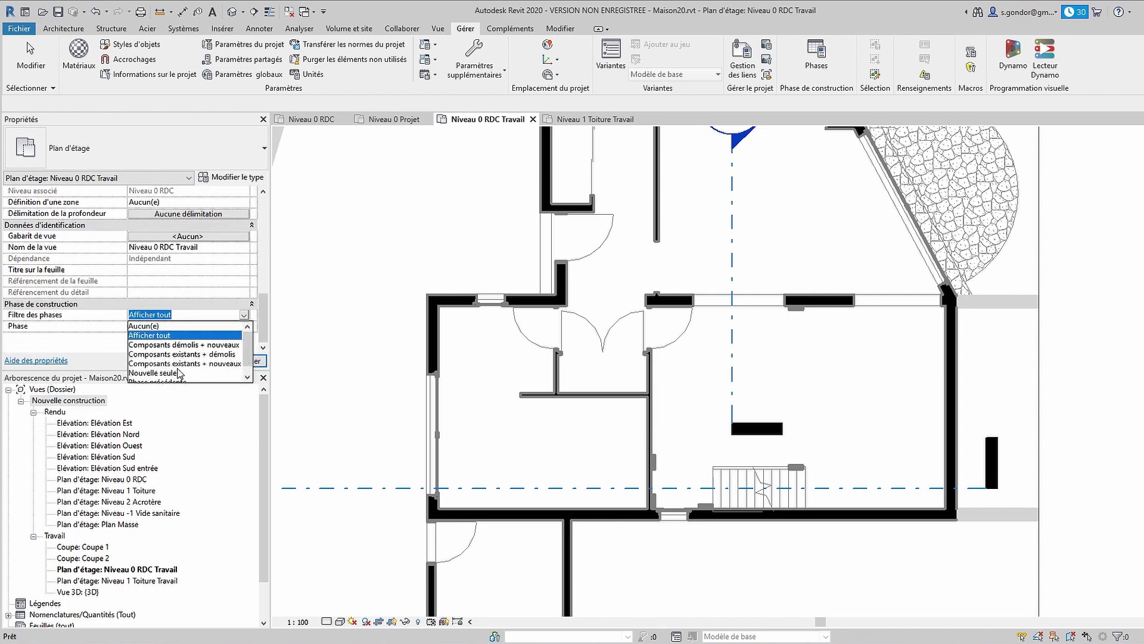
pyautogui.click(249, 347)
pyautogui.click(232, 317)
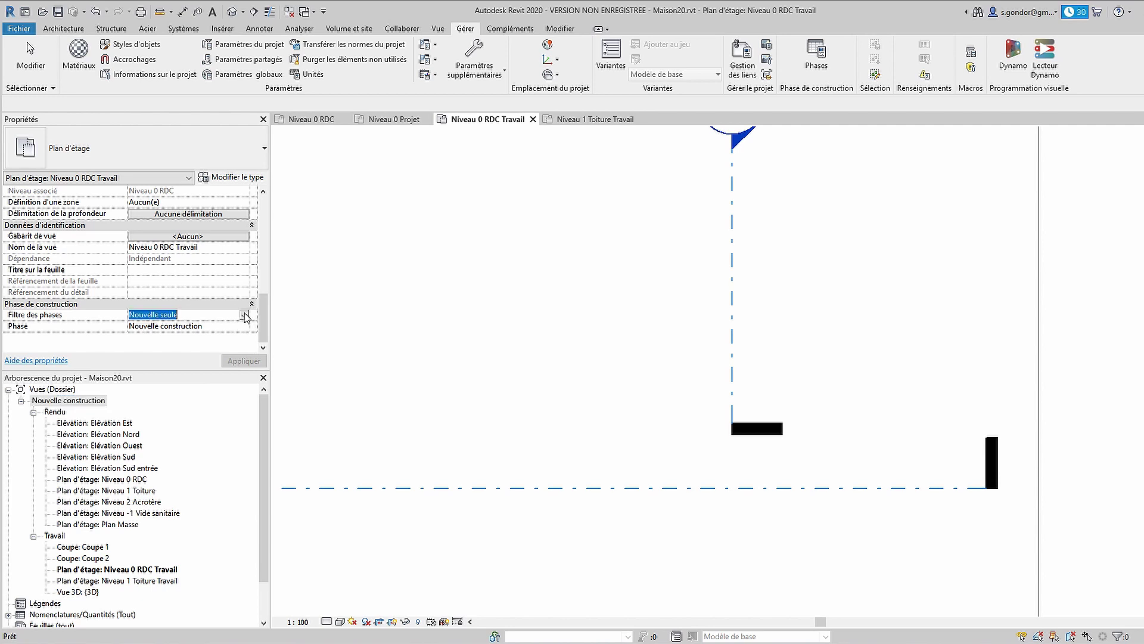
pyautogui.click(181, 337)
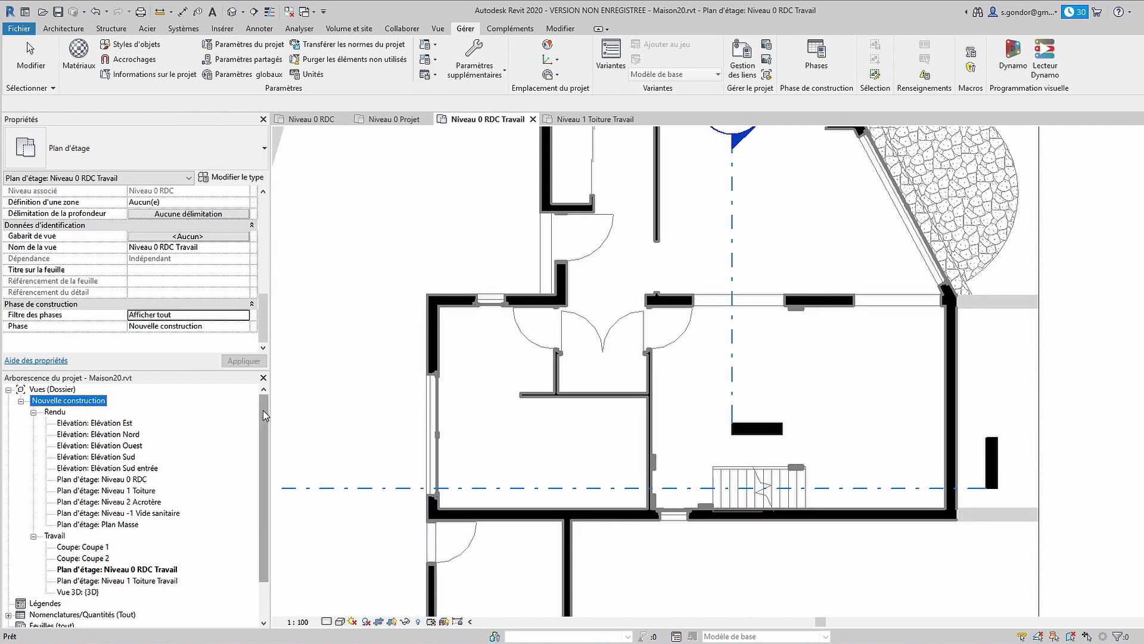
# - Set the phase of the five Travail views to Existante
pyautogui.moveTo(263, 410); pyautogui.dragTo(248, 436)
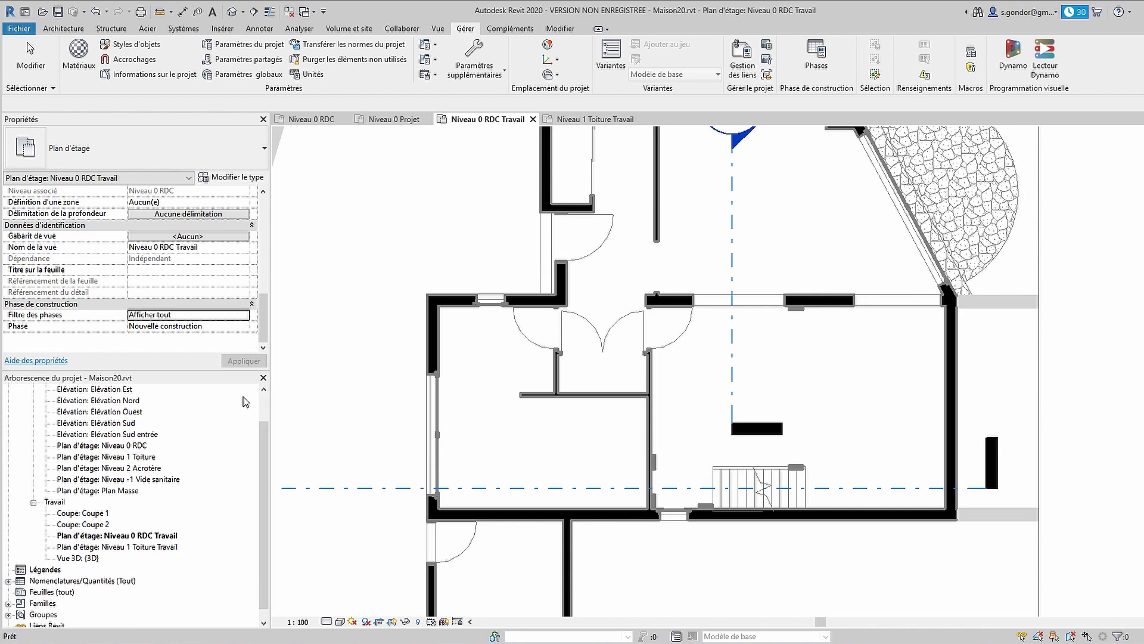
pyautogui.scroll(2, 152, 417)
pyautogui.click(117, 423)
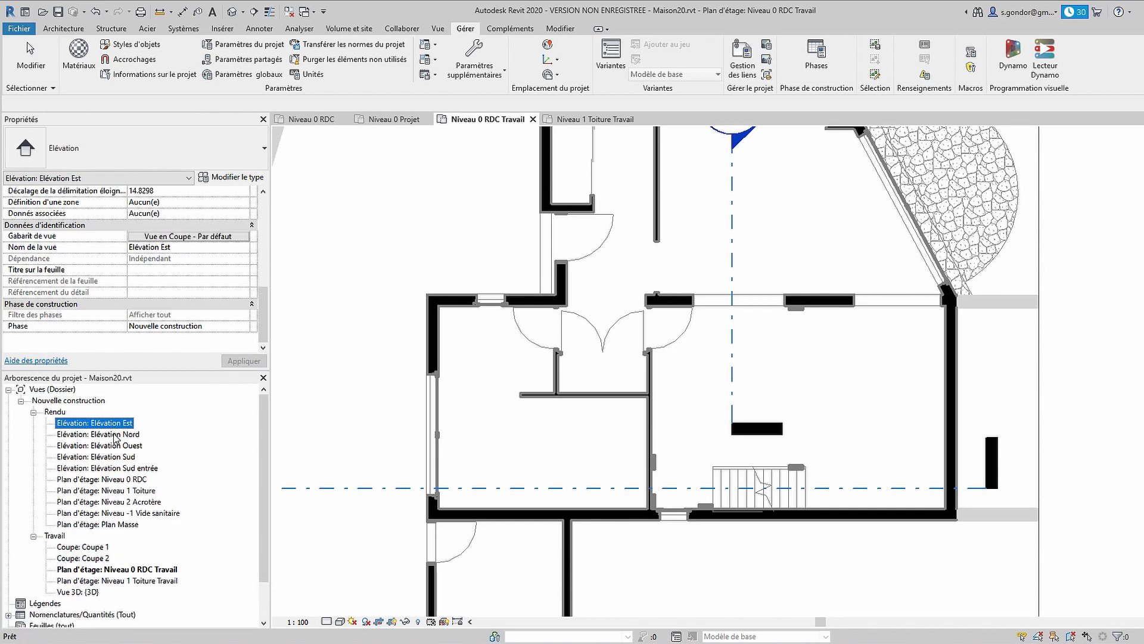
pyautogui.keyDown('shift'); pyautogui.click(116, 524); pyautogui.keyUp('shift')
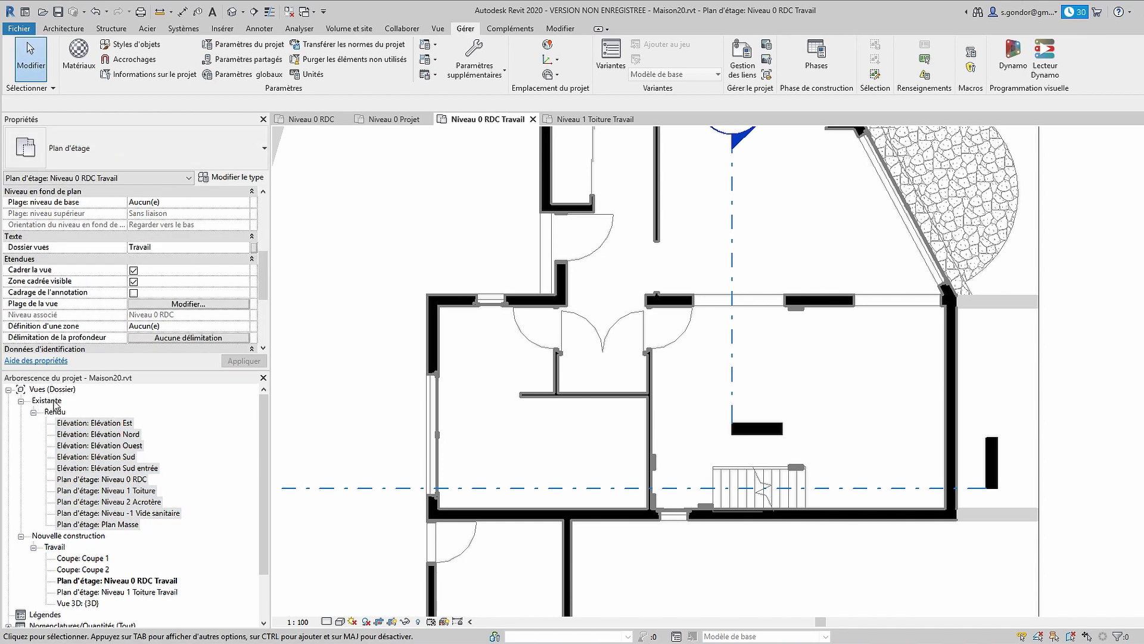
pyautogui.click(89, 559)
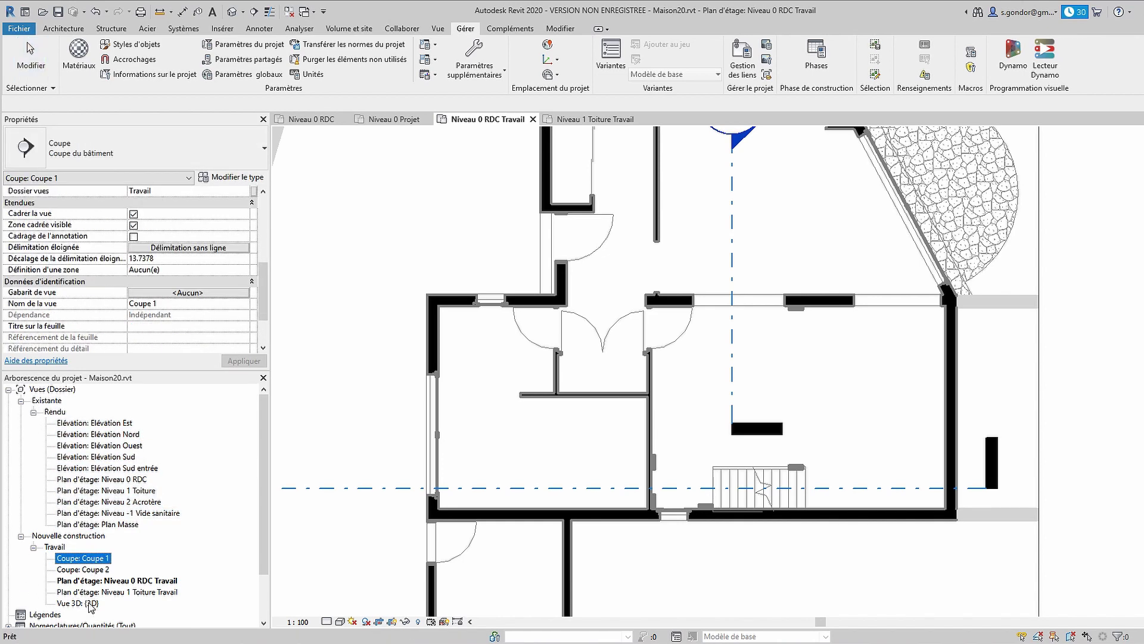
pyautogui.keyDown('shift'); pyautogui.click(90, 603); pyautogui.keyUp('shift')
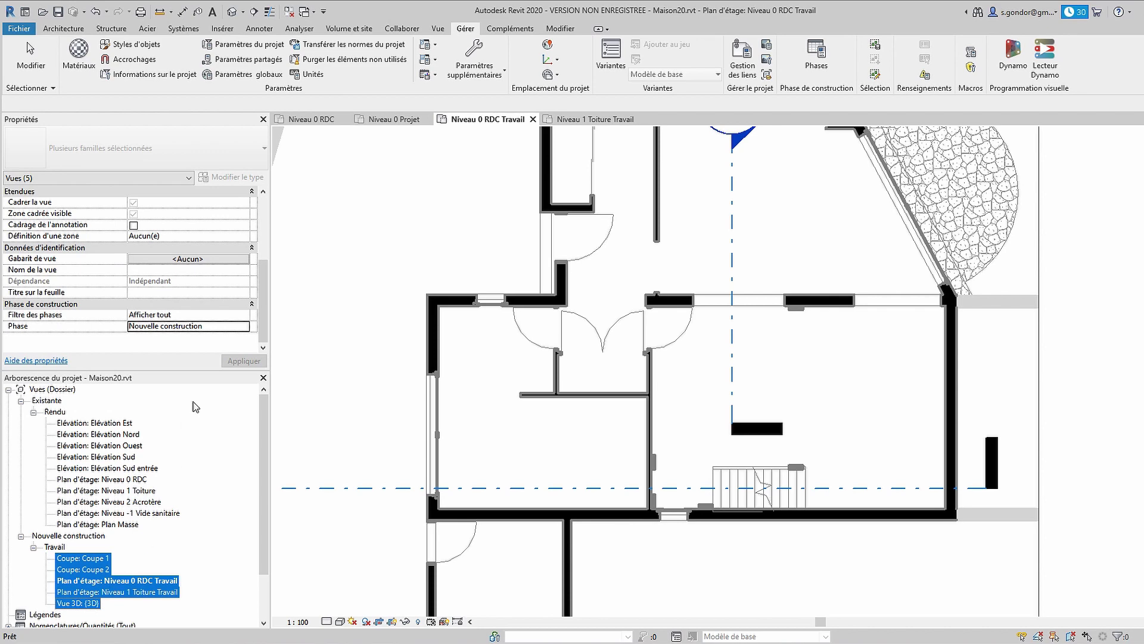
pyautogui.click(238, 327)
pyautogui.click(233, 337)
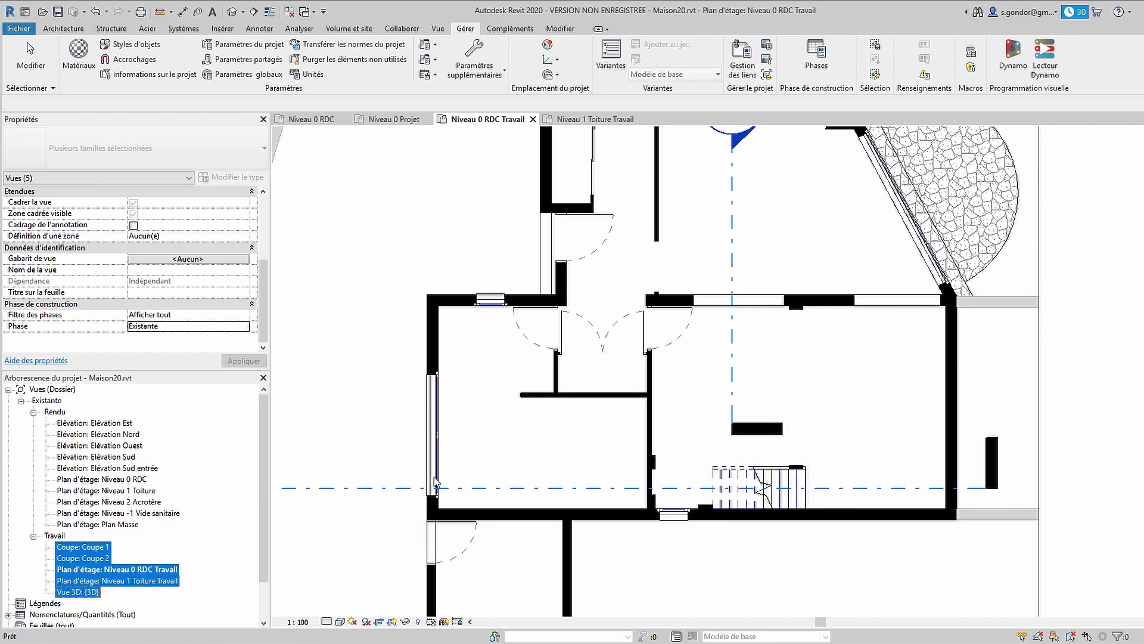
pyautogui.middleClick(435, 482)
pyautogui.middleClick(435, 482)
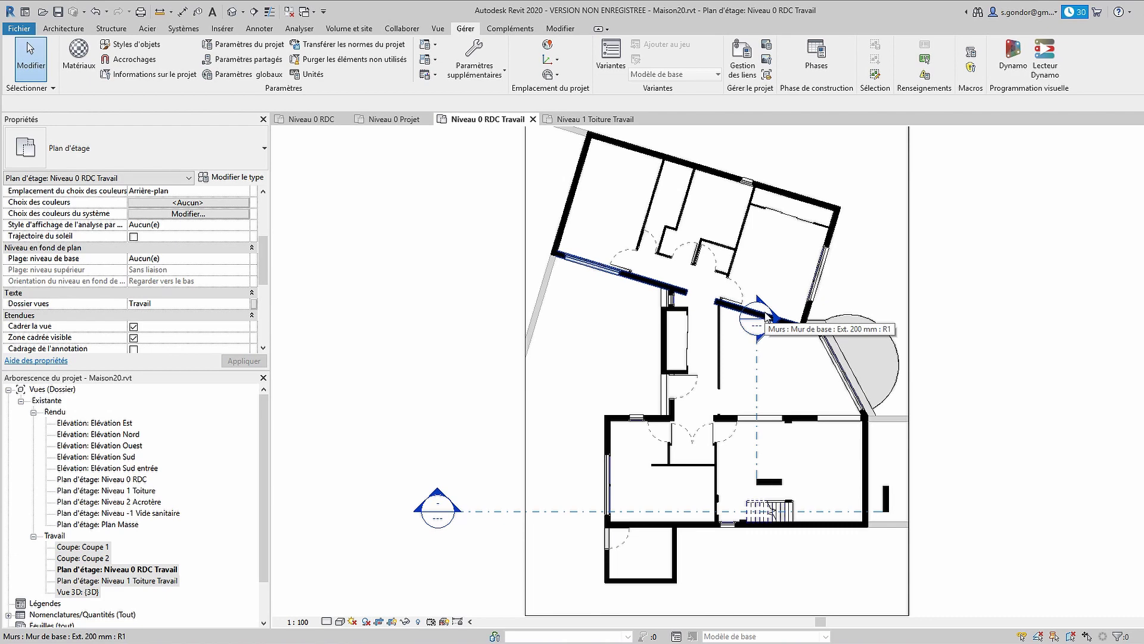
# - Shorten the Coupe 2 section line by pulling its start down toward the room
pyautogui.scroll(4, 766, 316)
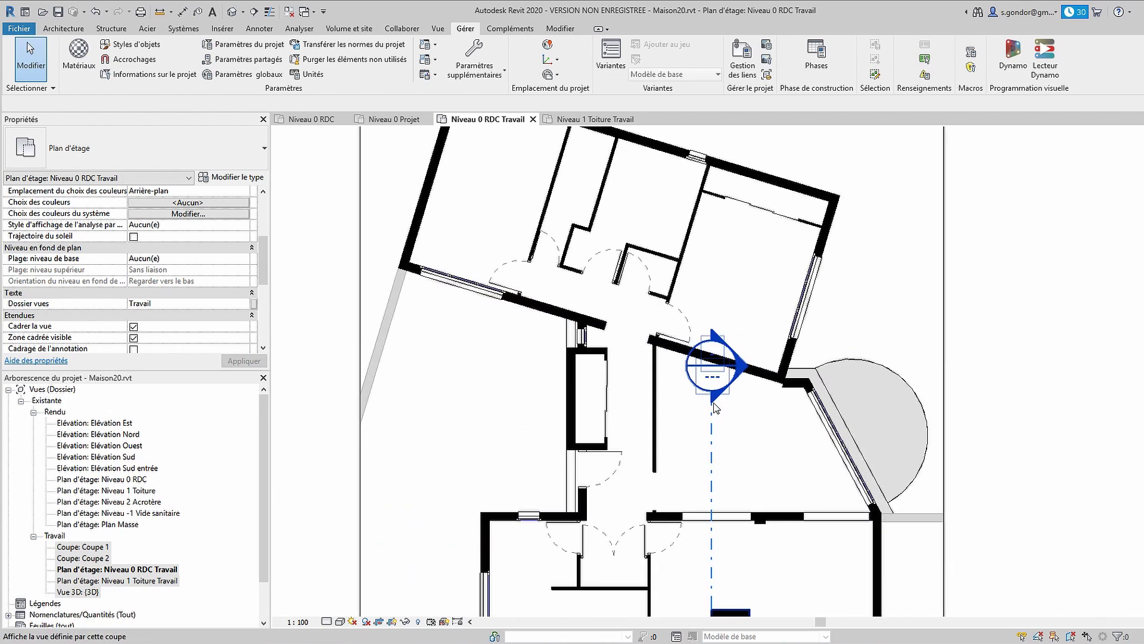
pyautogui.scroll(2, 785, 468)
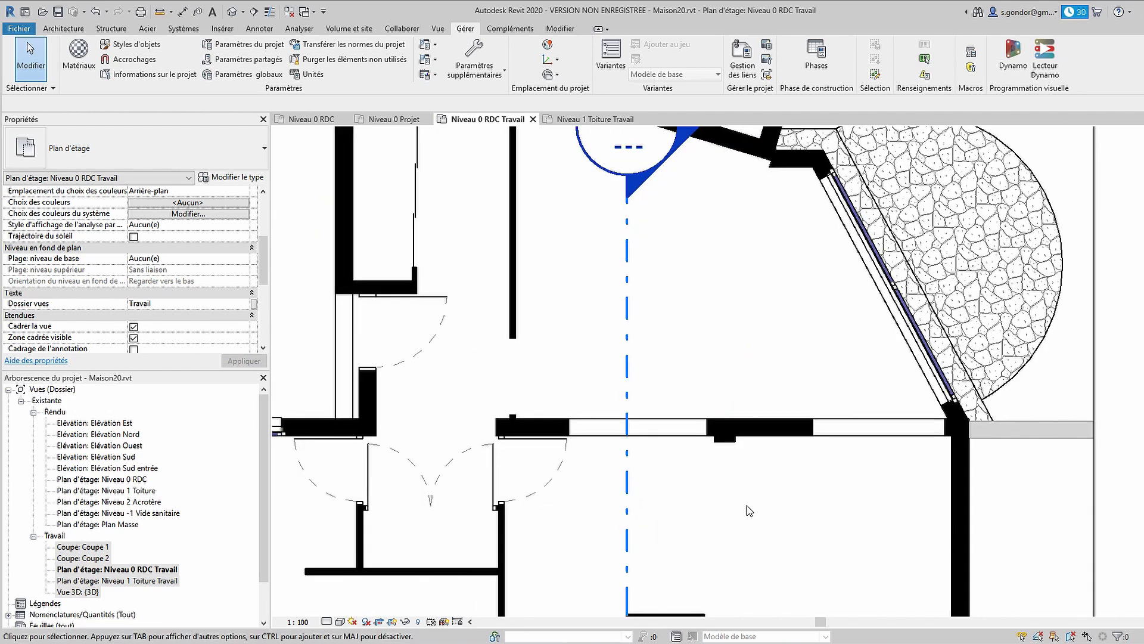
pyautogui.moveTo(749, 511); pyautogui.dragTo(773, 447, button='middle')
pyautogui.click(685, 365)
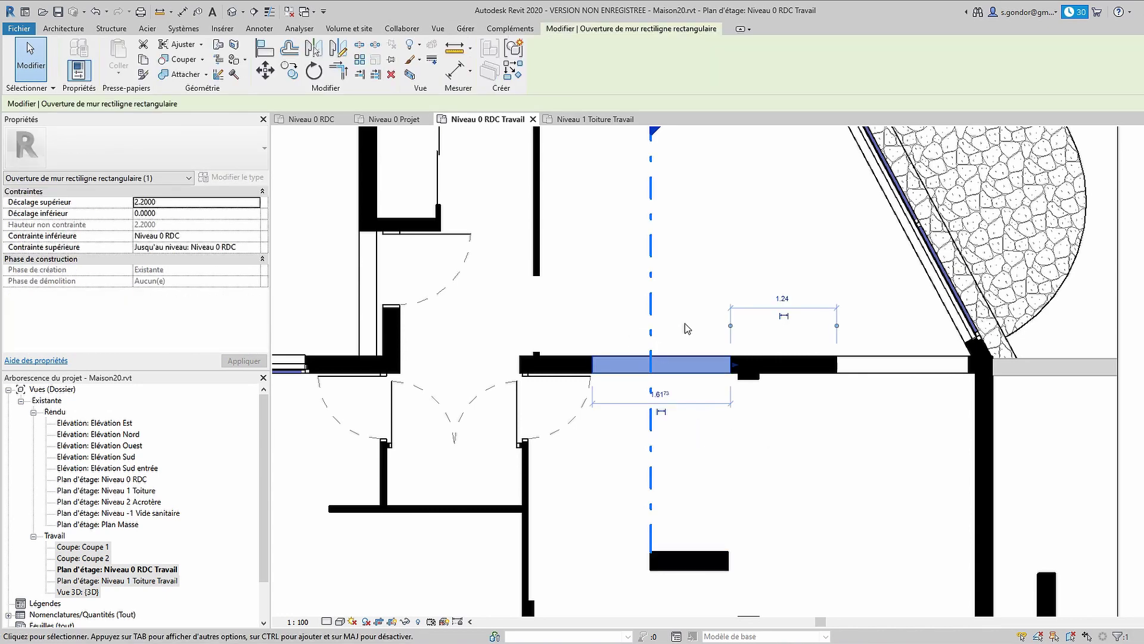
pyautogui.scroll(-5, 687, 329)
pyautogui.moveTo(662, 178); pyautogui.dragTo(664, 227, button='middle')
pyautogui.click(664, 227)
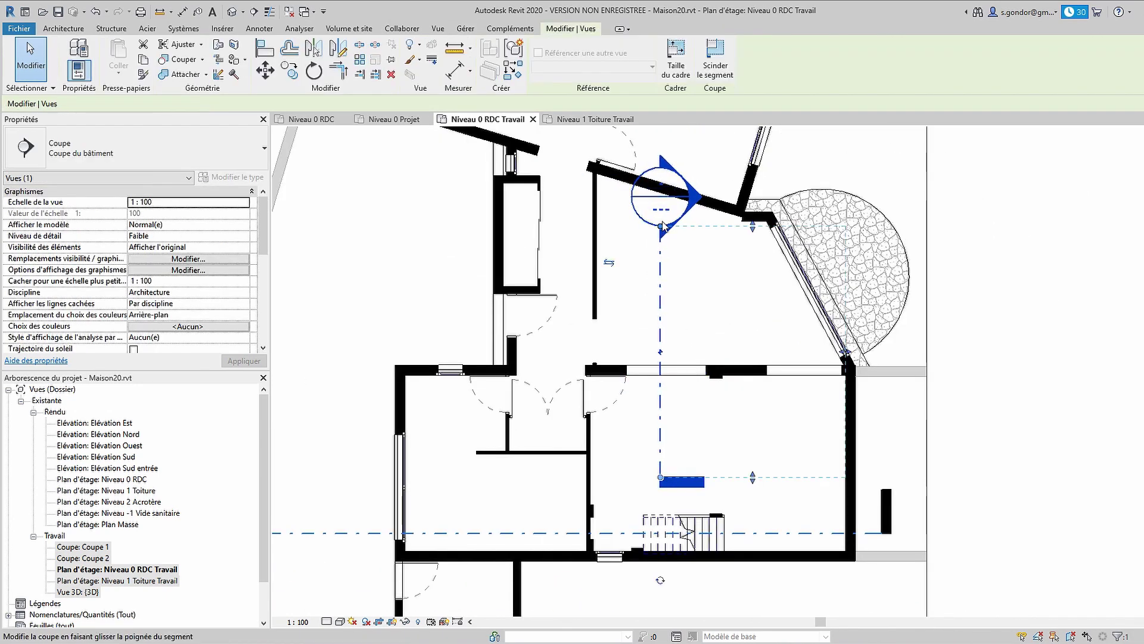
pyautogui.moveTo(663, 227); pyautogui.dragTo(661, 315)
pyautogui.press('Escape')
# - Go to the Coupe 2 section view from the section line
pyautogui.scroll(1, 680, 371)
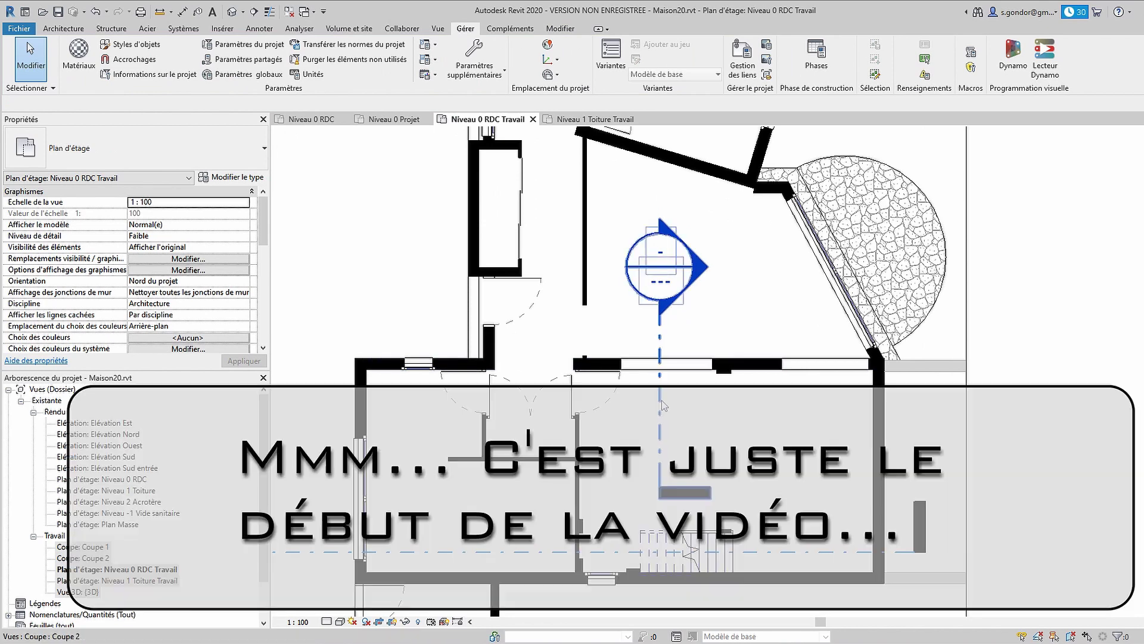
pyautogui.rightClick(661, 399)
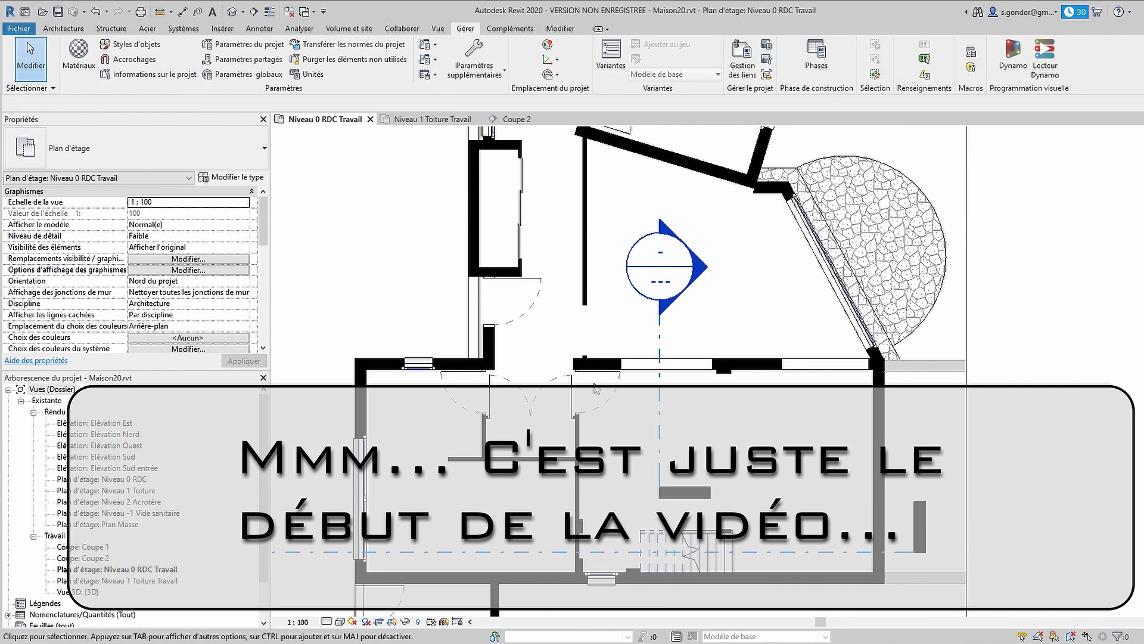
pyautogui.rightClick(660, 401)
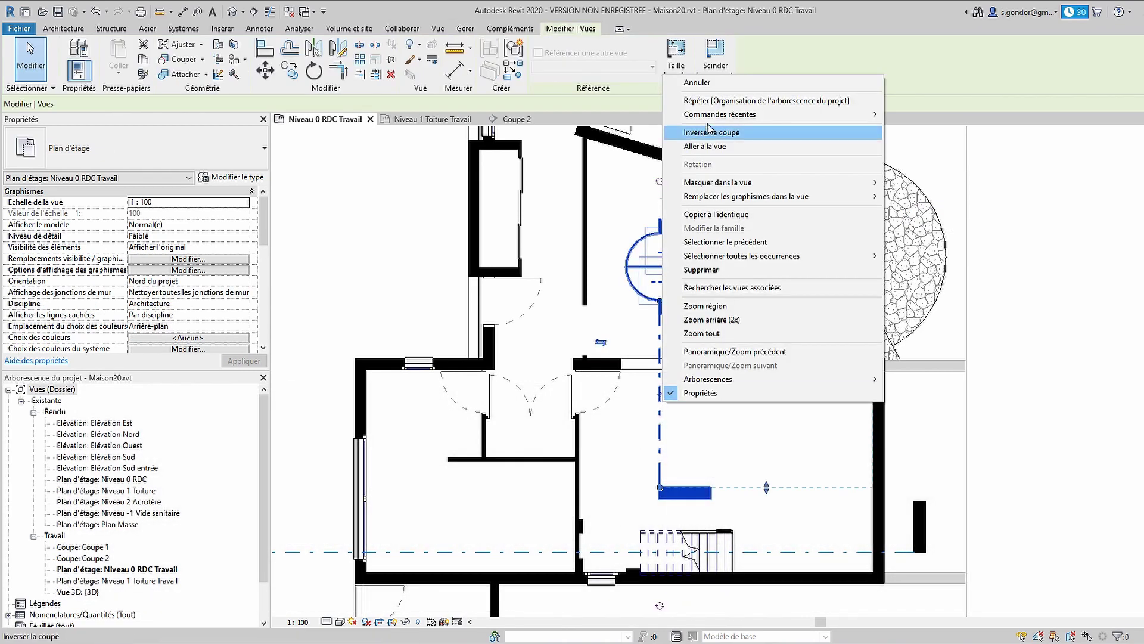
pyautogui.click(721, 147)
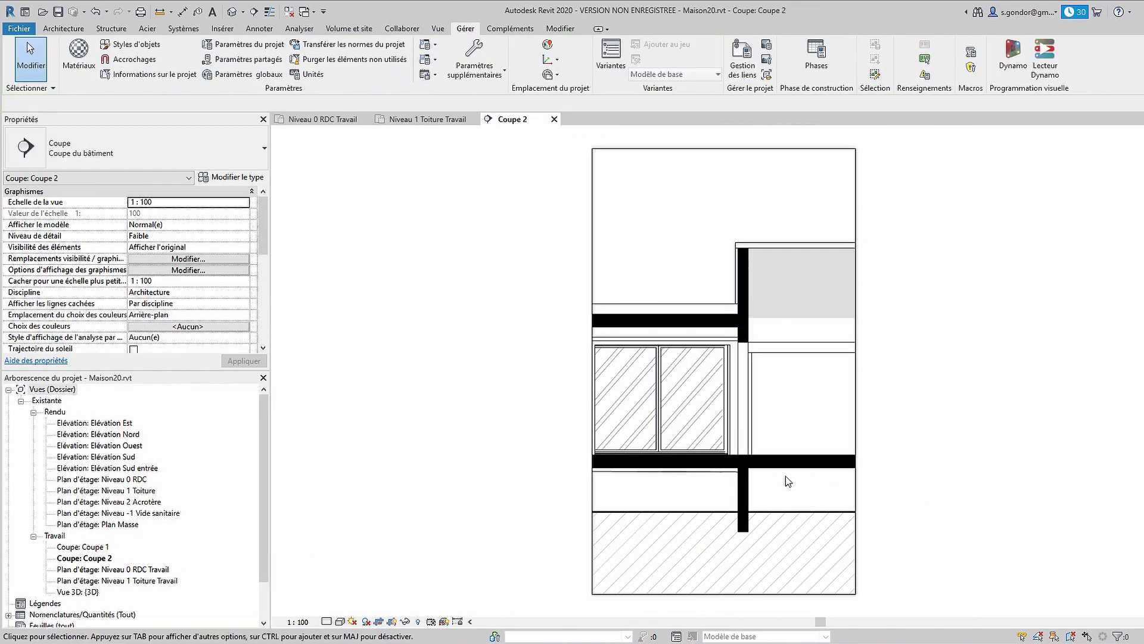
# - Give the concrete slab type a solid red low-detail fill
pyautogui.scroll(2, 785, 476)
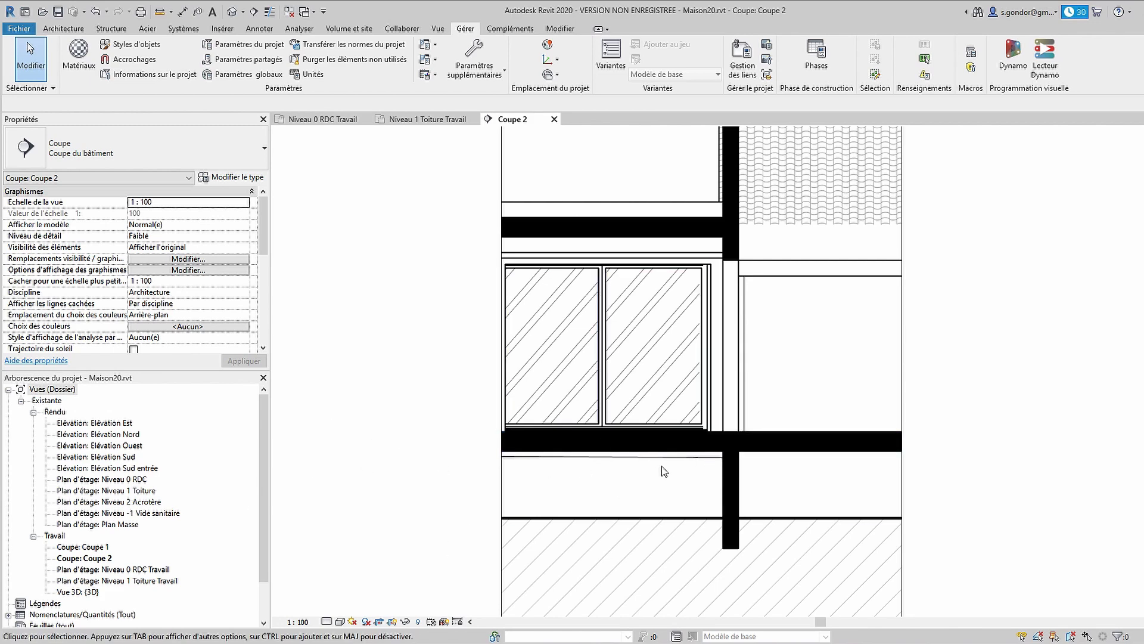
pyautogui.click(773, 439)
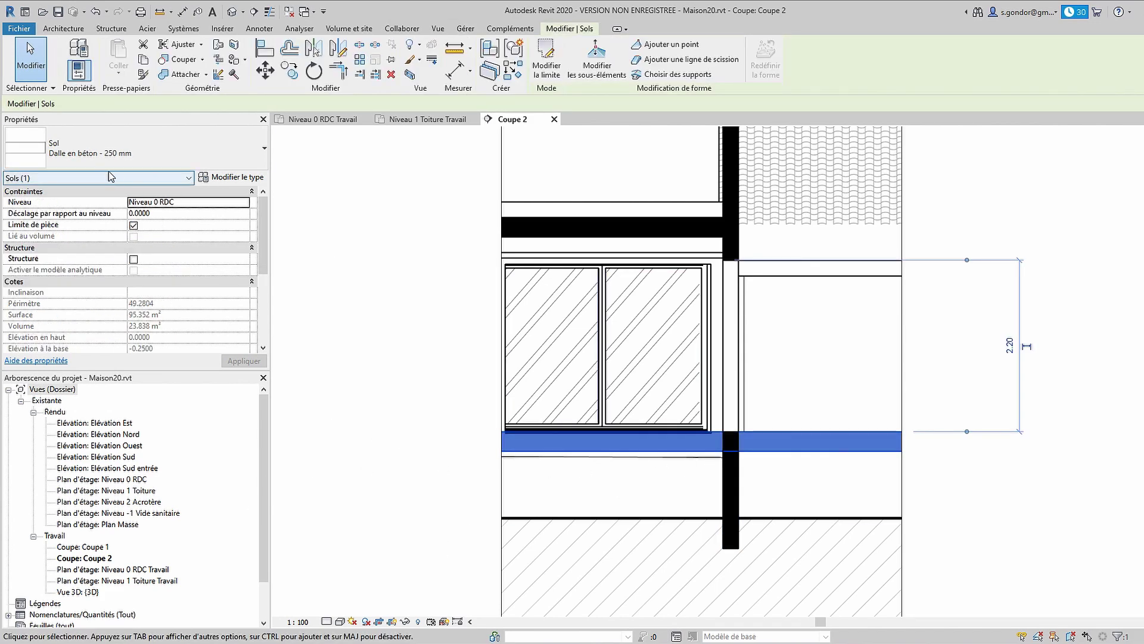
pyautogui.click(237, 177)
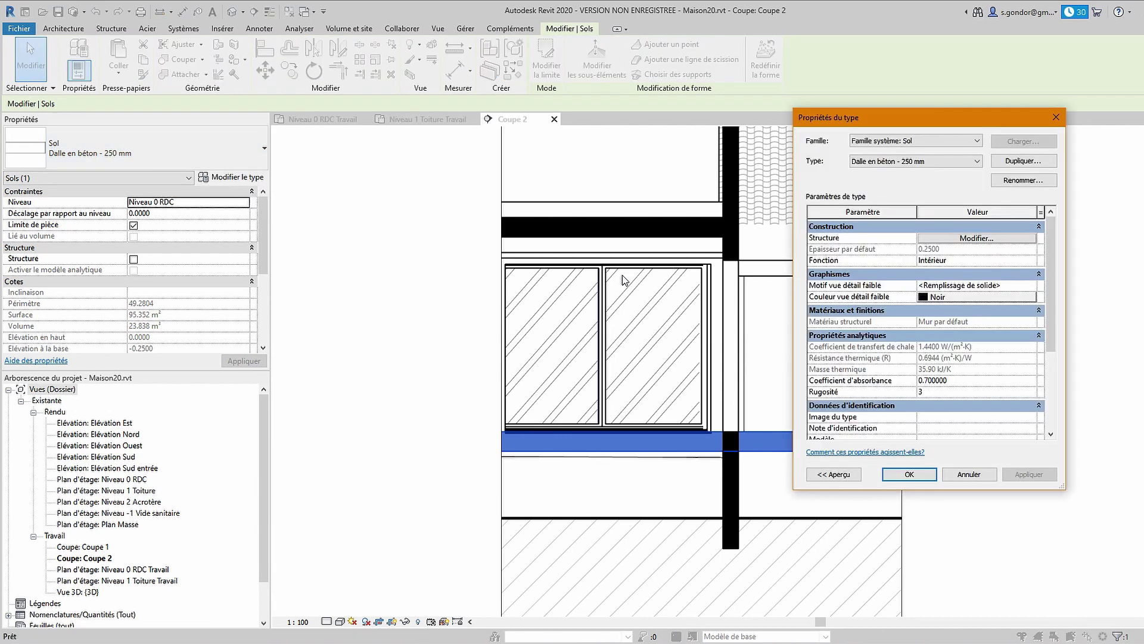
pyautogui.click(1031, 286)
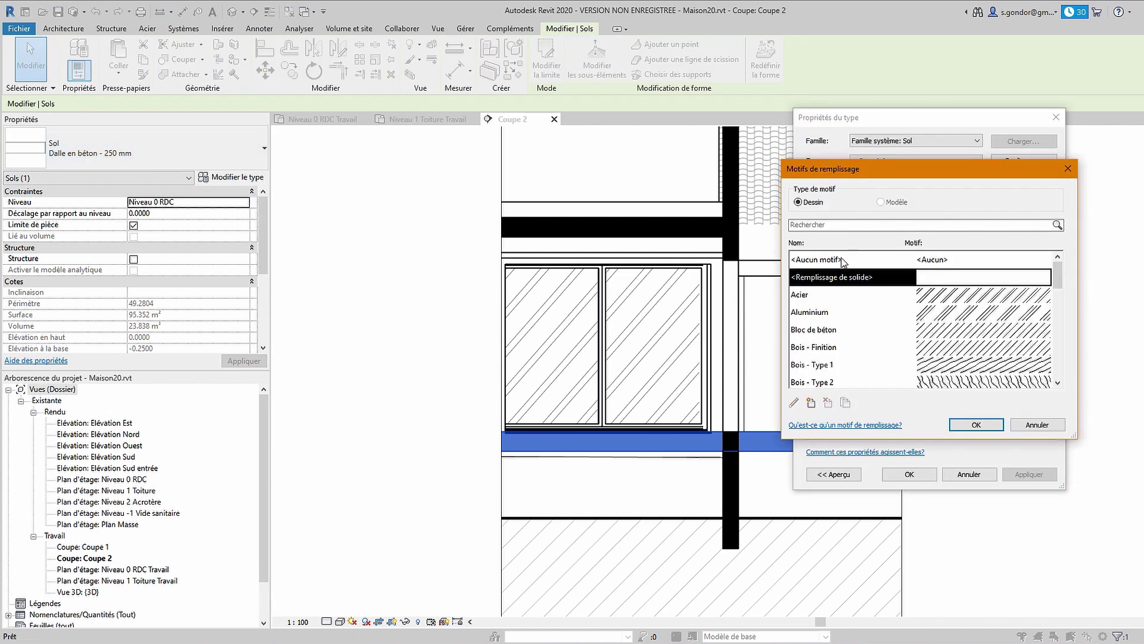
pyautogui.click(987, 425)
pyautogui.click(952, 299)
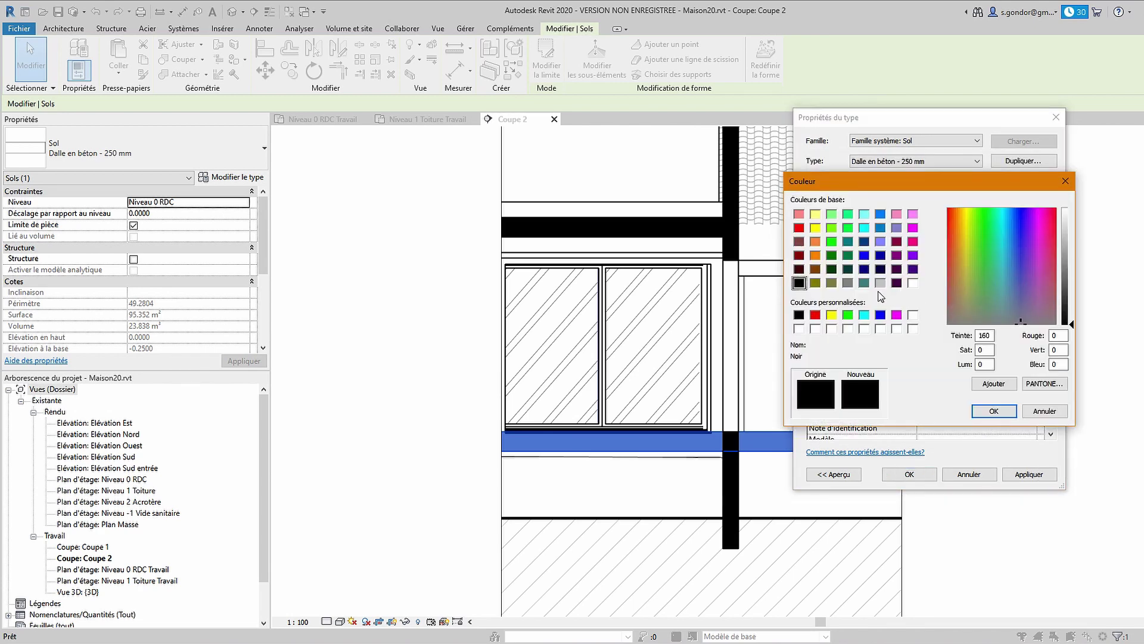
pyautogui.click(815, 315)
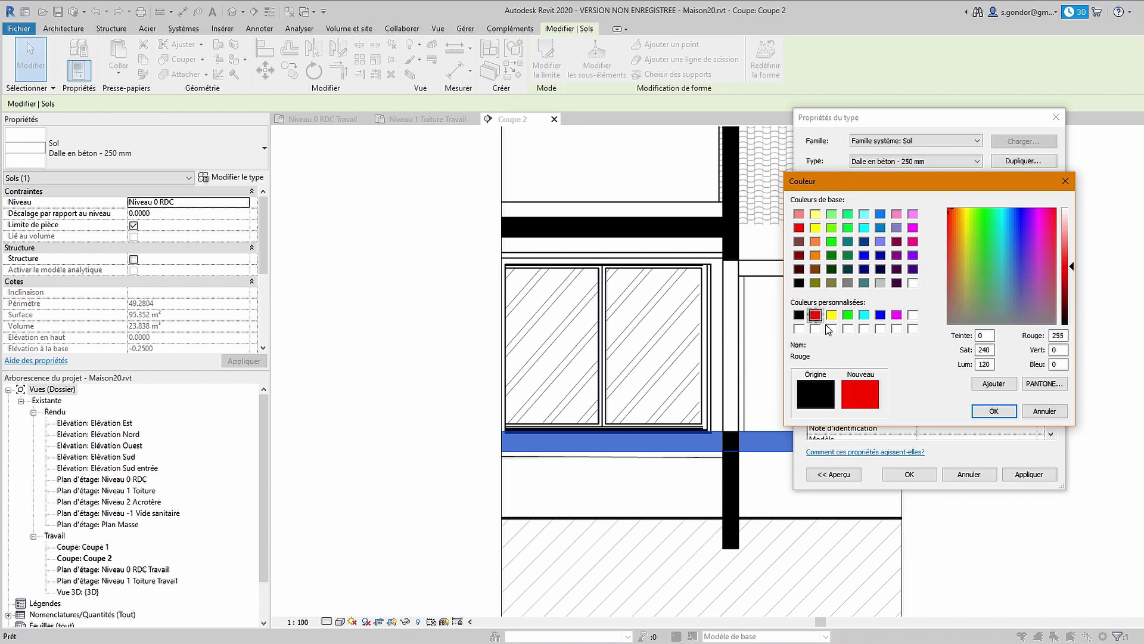
pyautogui.click(995, 411)
pyautogui.click(883, 474)
pyautogui.click(870, 388)
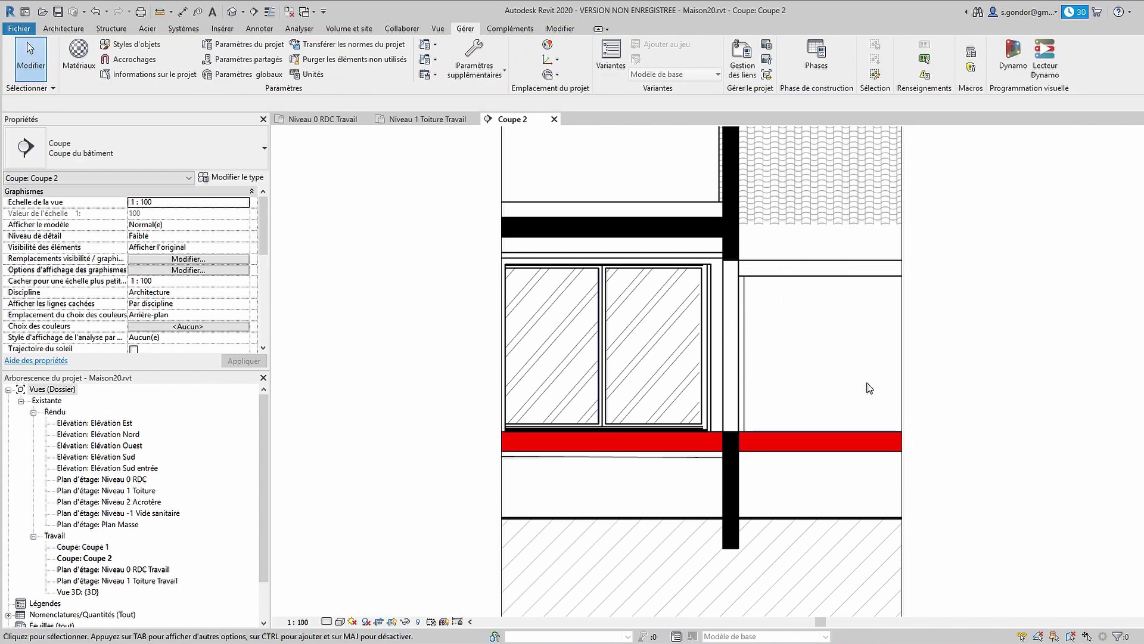
# - Change the slab type's low-detail colour back to black
pyautogui.click(773, 431)
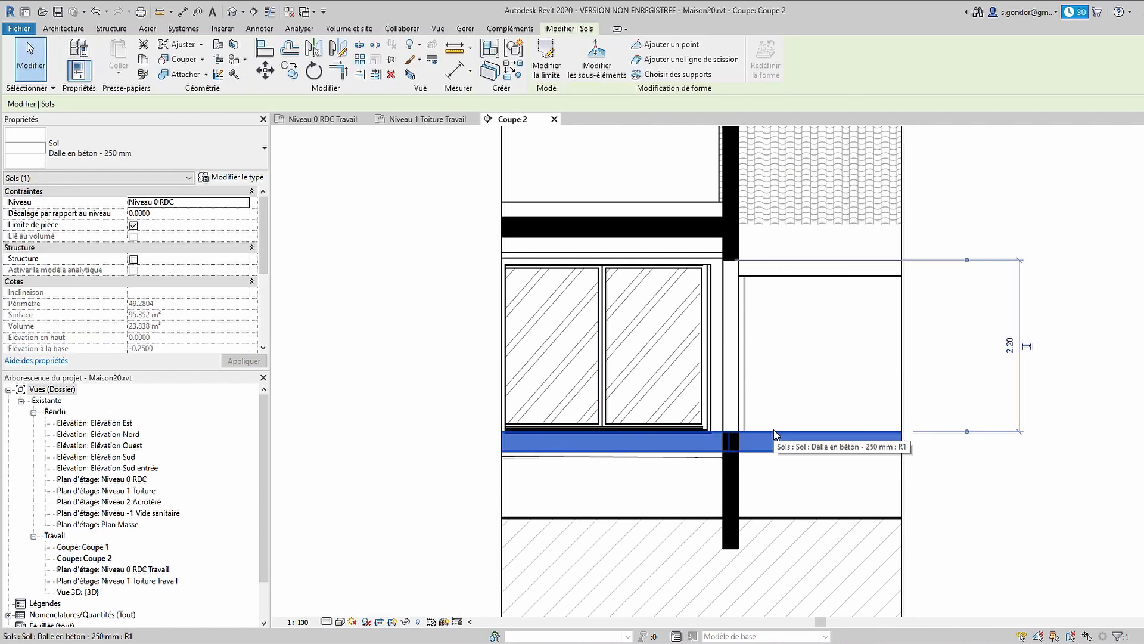
pyautogui.click(220, 177)
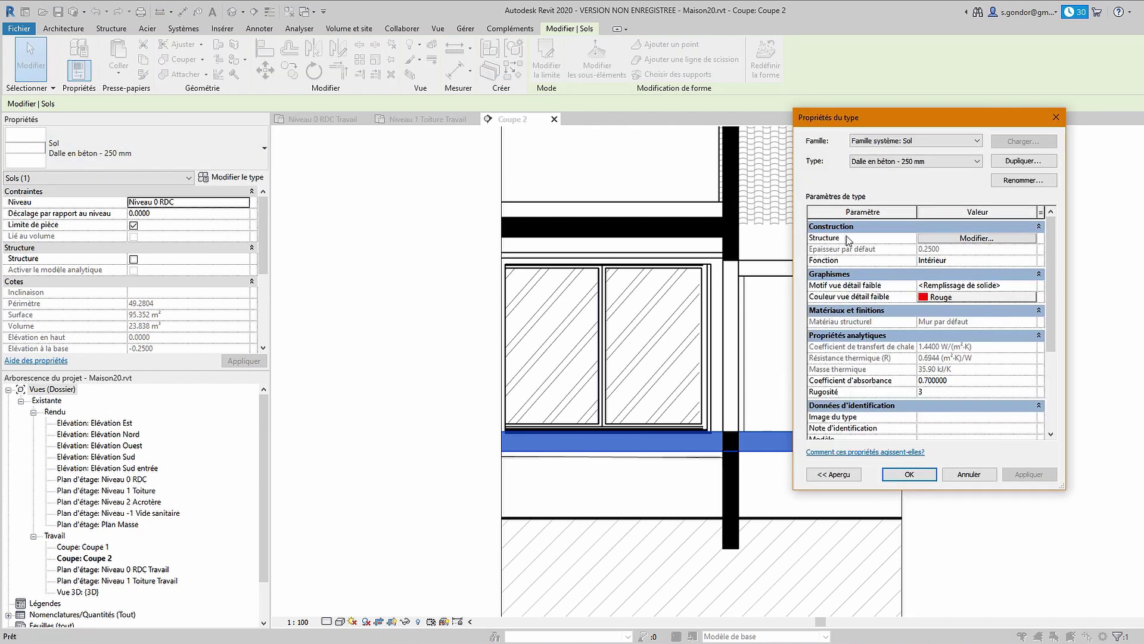
pyautogui.click(946, 298)
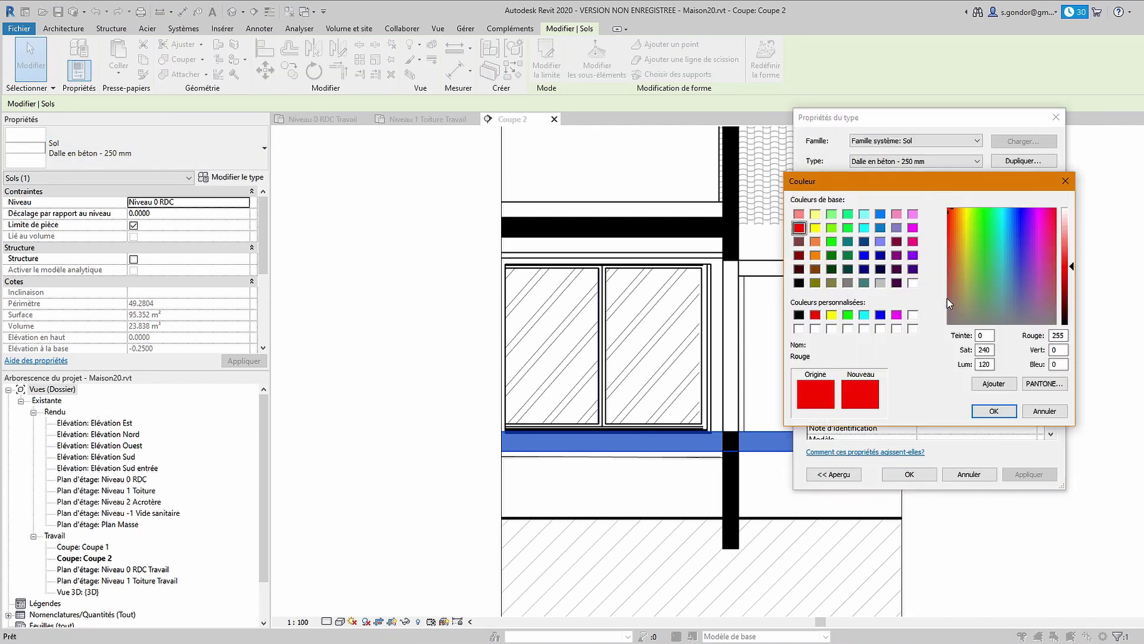
pyautogui.click(799, 314)
pyautogui.click(994, 410)
pyautogui.click(909, 474)
pyautogui.press('Escape')
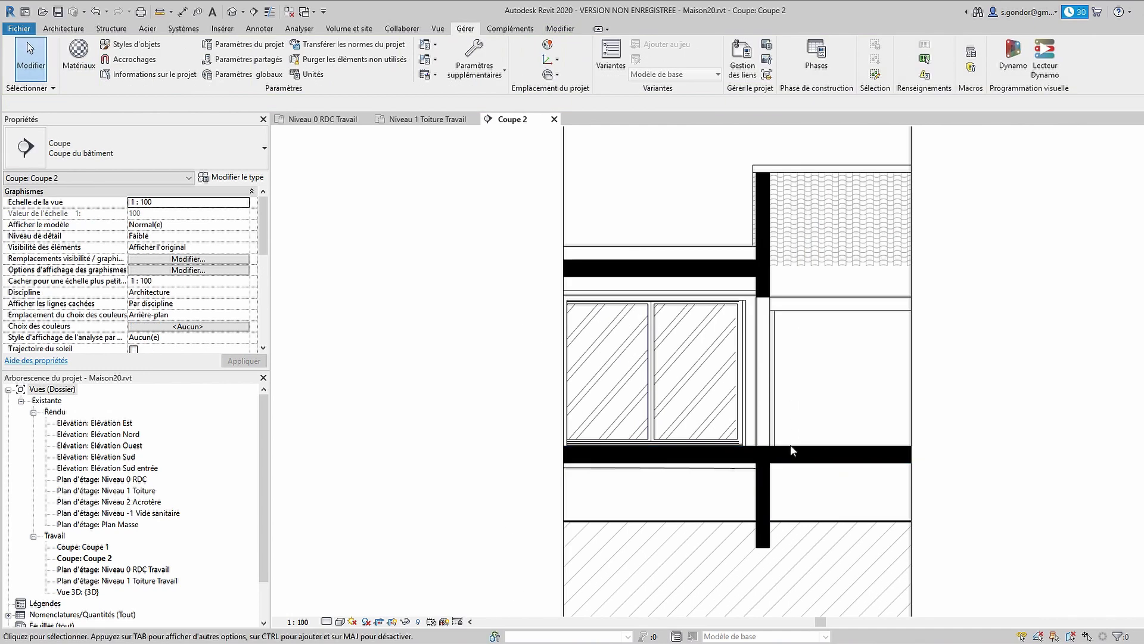
pyautogui.click(331, 626)
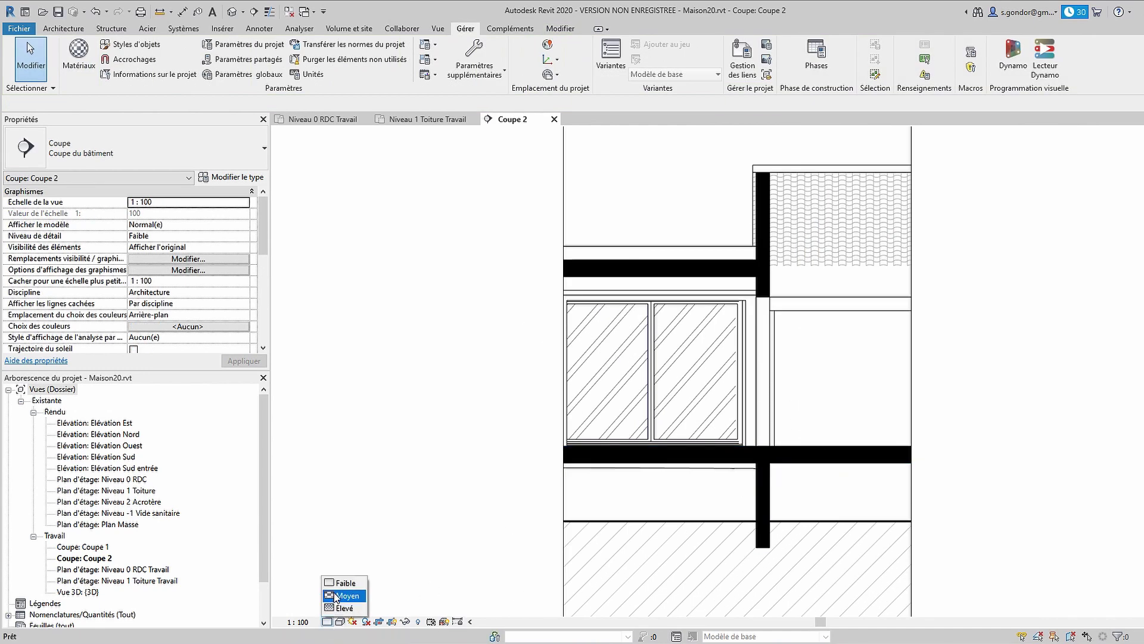
# - Set the Coupe 2 section to Moyen detail level
pyautogui.click(334, 596)
pyautogui.scroll(1, 785, 452)
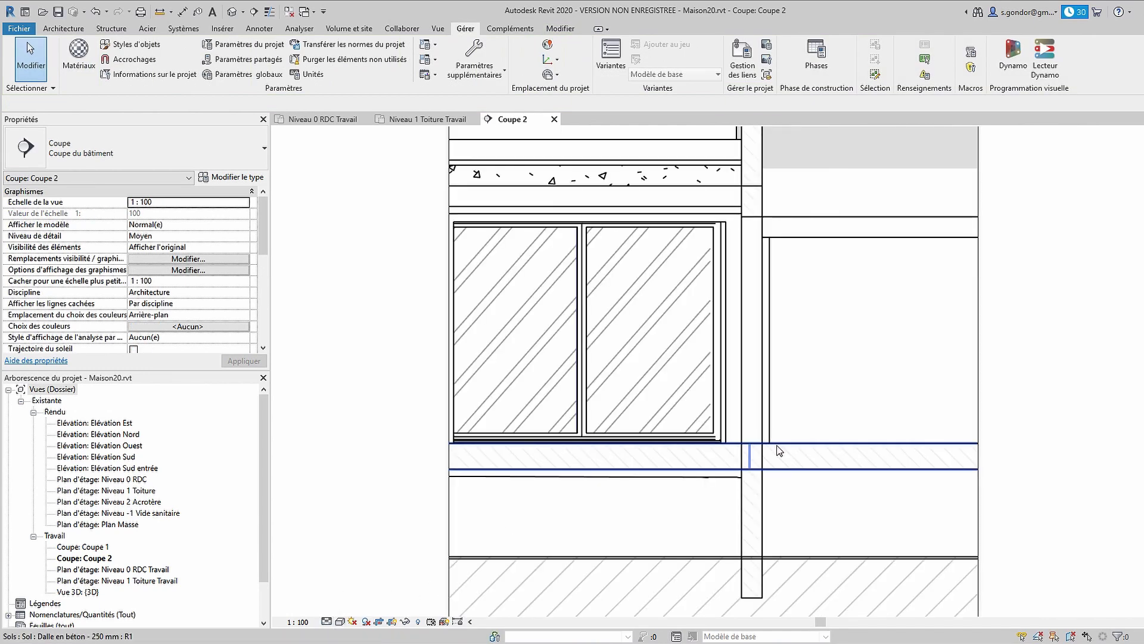
pyautogui.scroll(1, 741, 473)
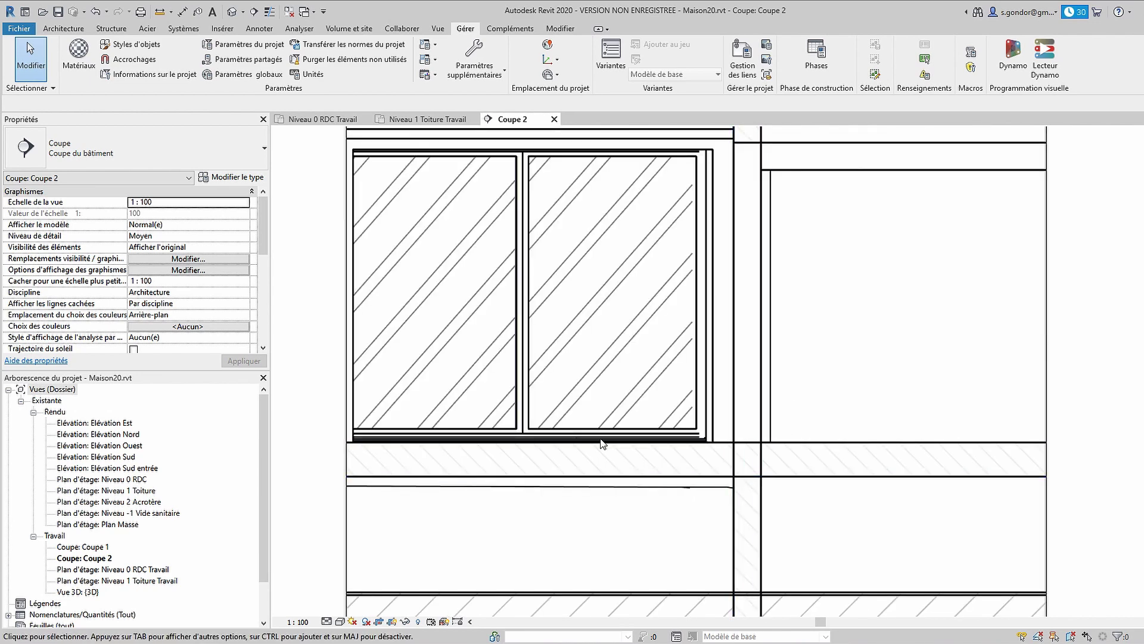
# - Join the concrete floor slab with the wall geometry
pyautogui.click(560, 28)
pyautogui.click(785, 443)
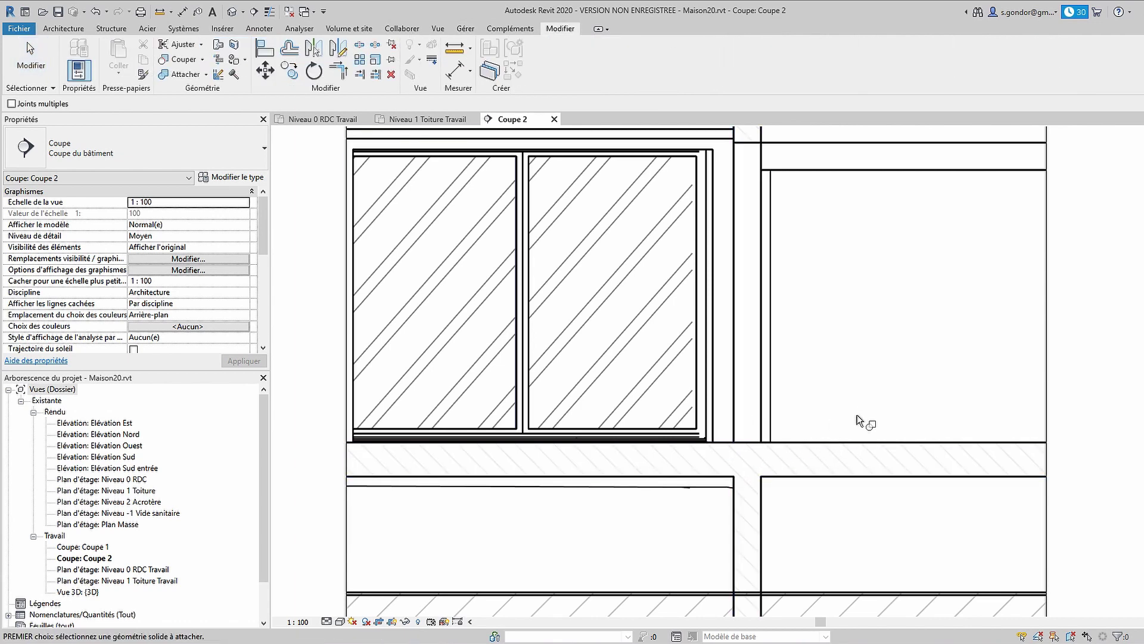
pyautogui.press('Escape')
pyautogui.scroll(-2, 859, 421)
# - Inspect the wall opening, its host wall and the foundation wall below the slab
pyautogui.click(769, 405)
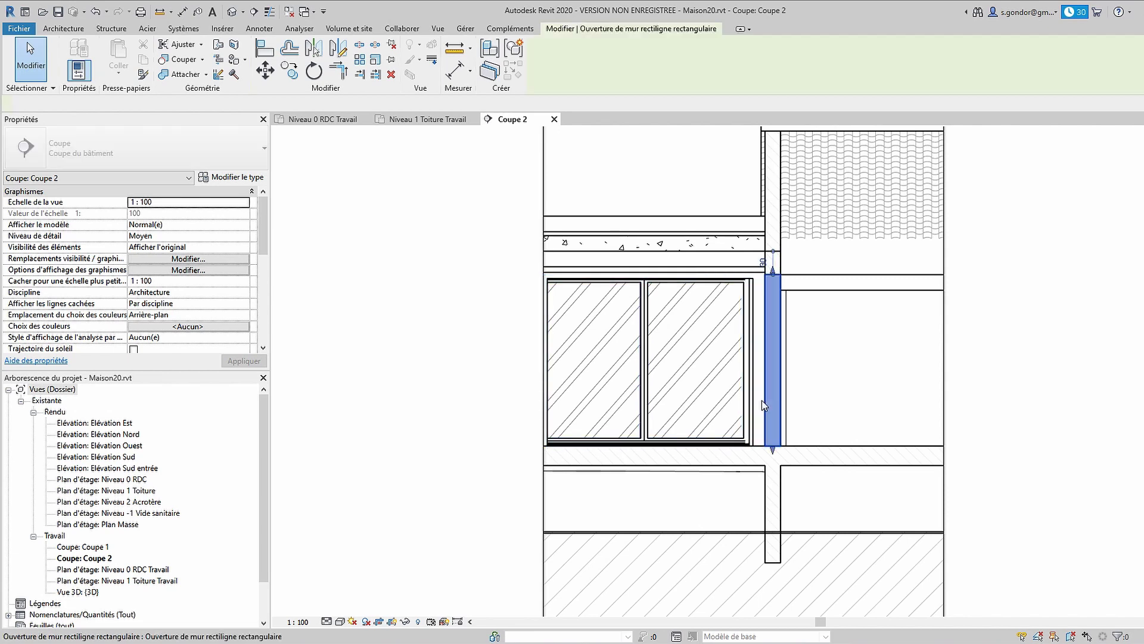
pyautogui.click(765, 405)
pyautogui.scroll(1, 748, 360)
pyautogui.scroll(3, 704, 483)
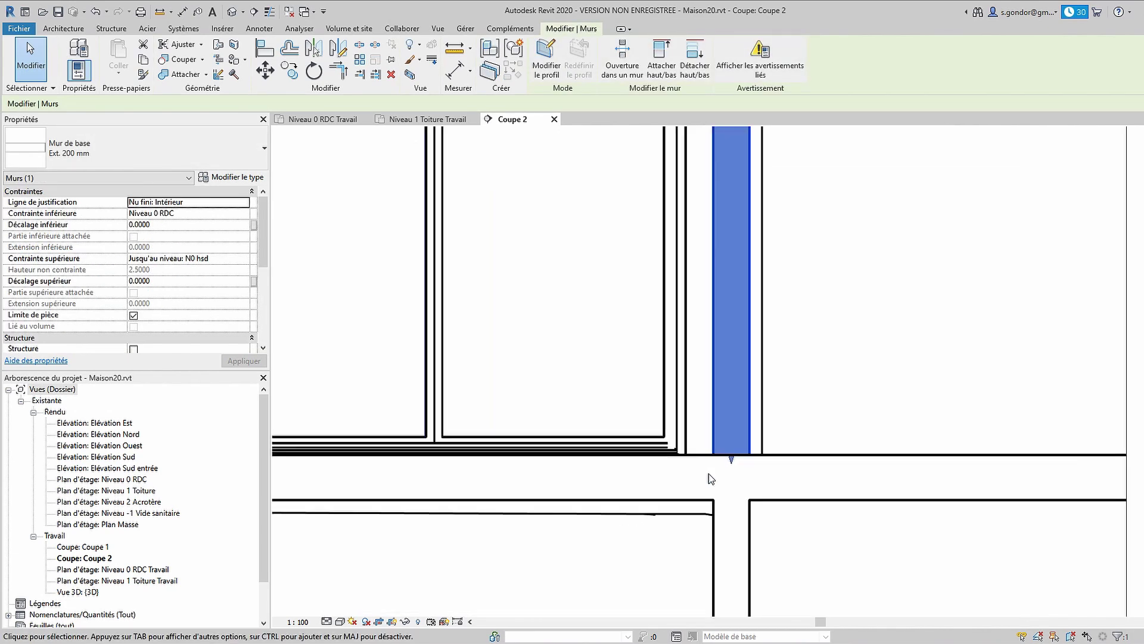
pyautogui.scroll(-2, 715, 471)
pyautogui.scroll(1, 660, 370)
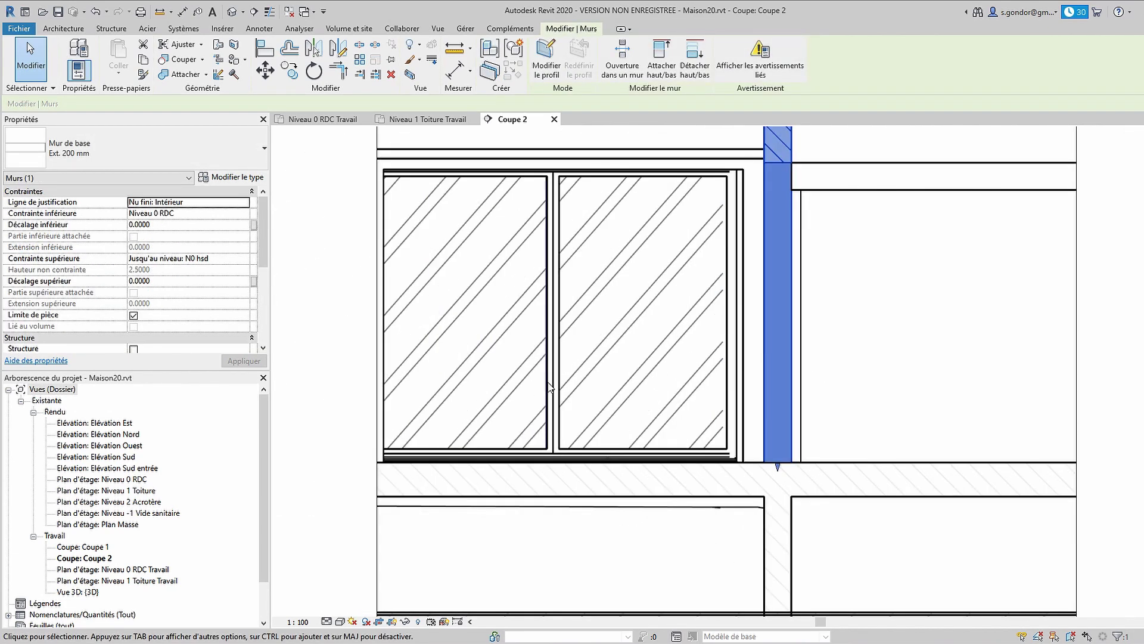
pyautogui.scroll(-2, 715, 358)
pyautogui.click(770, 435)
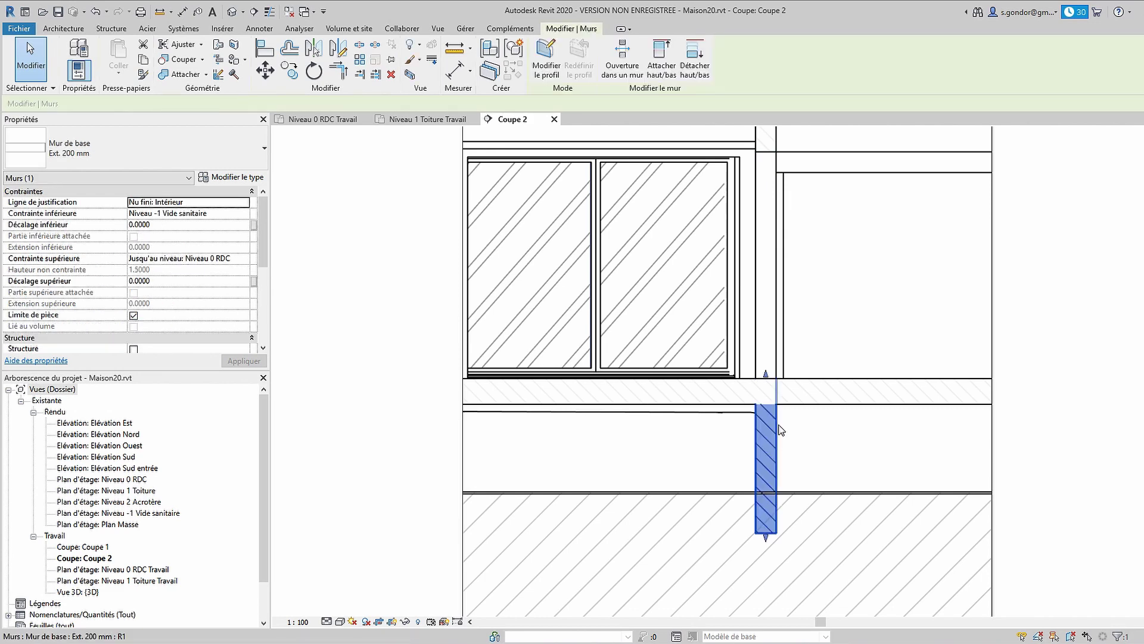
pyautogui.click(847, 432)
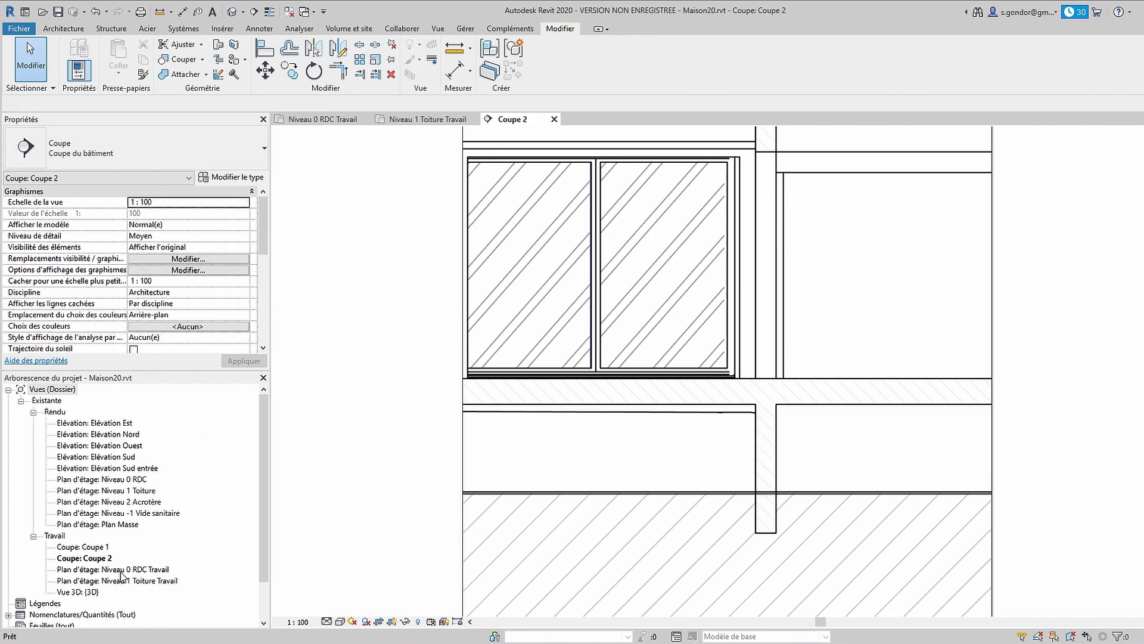
# - Open the Niveau 0 RDC Travail plan and inspect the exterior wall opening
pyautogui.doubleClick(113, 569)
pyautogui.scroll(3, 685, 376)
pyautogui.click(715, 377)
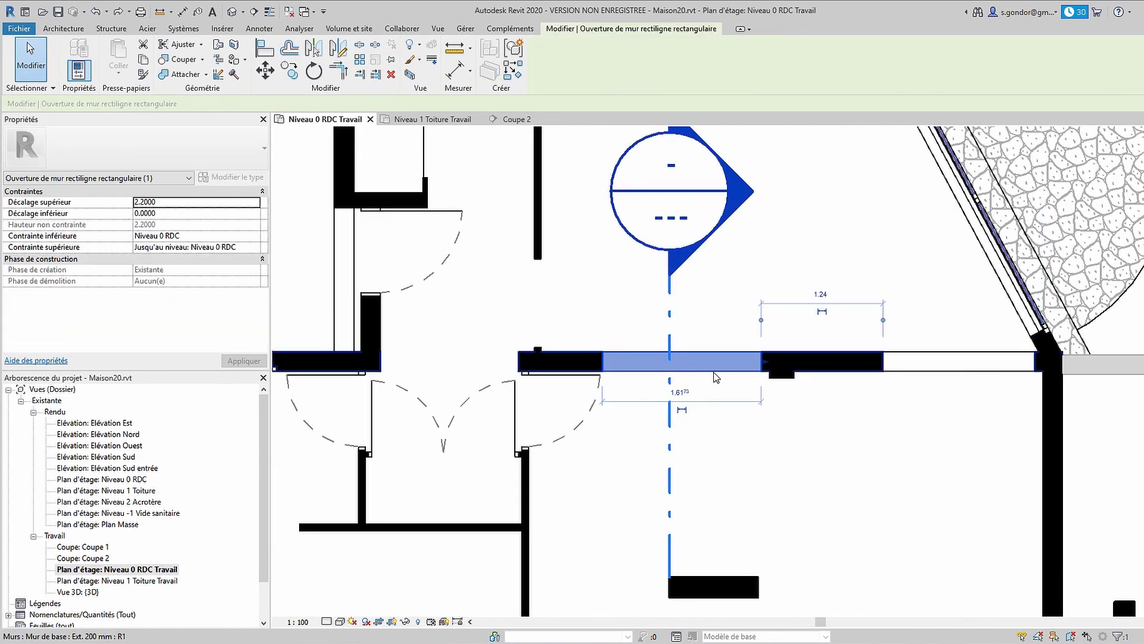
pyautogui.press('Escape')
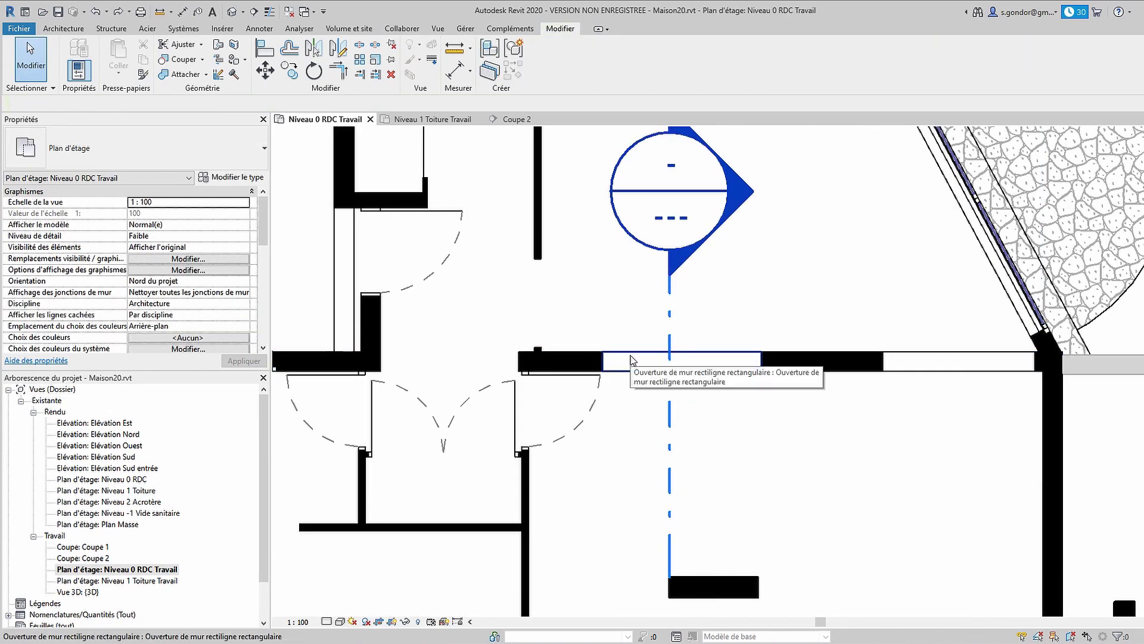
pyautogui.click(633, 360)
pyautogui.moveTo(632, 360); pyautogui.dragTo(843, 358, button='middle')
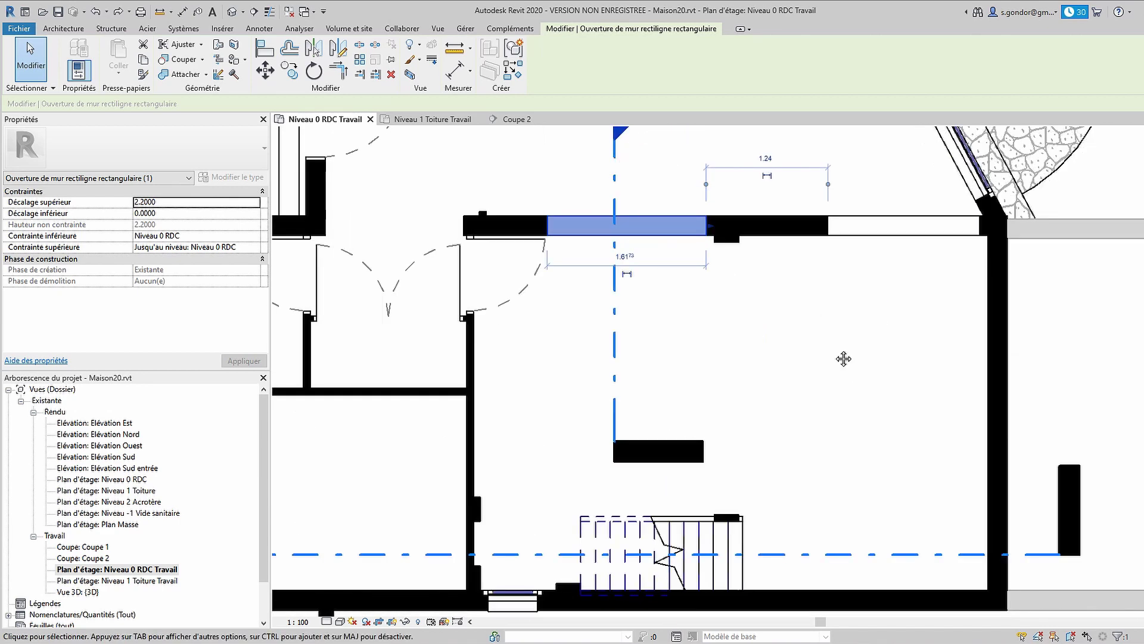
pyautogui.click(871, 368)
# - Cut a trial rectangular wall opening into the interior plaster wall
pyautogui.click(564, 453)
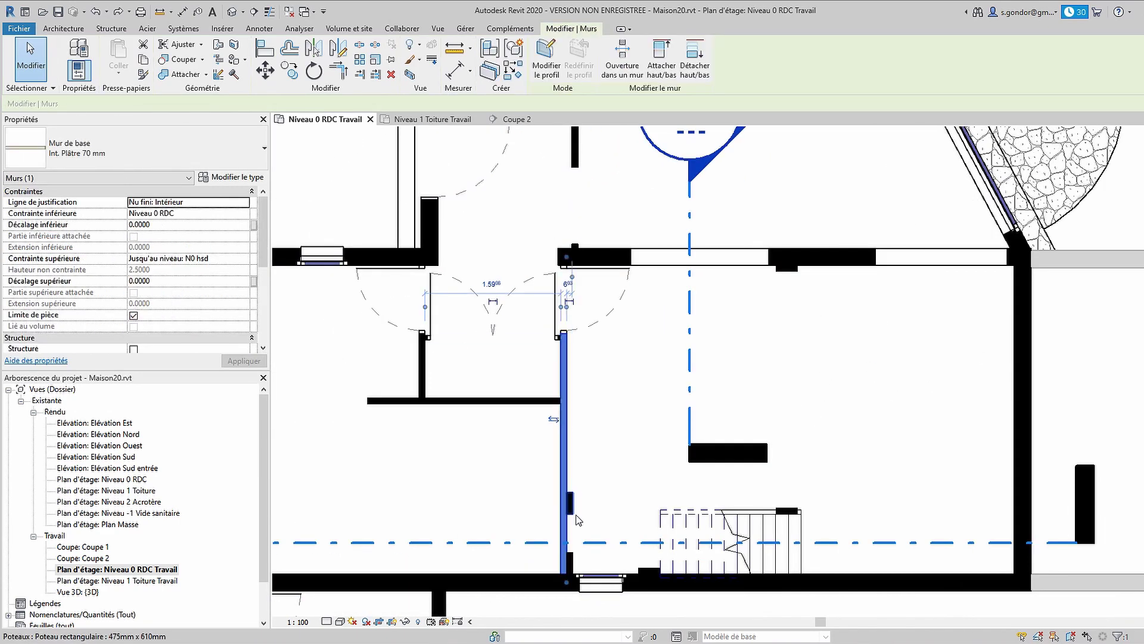
pyautogui.click(622, 57)
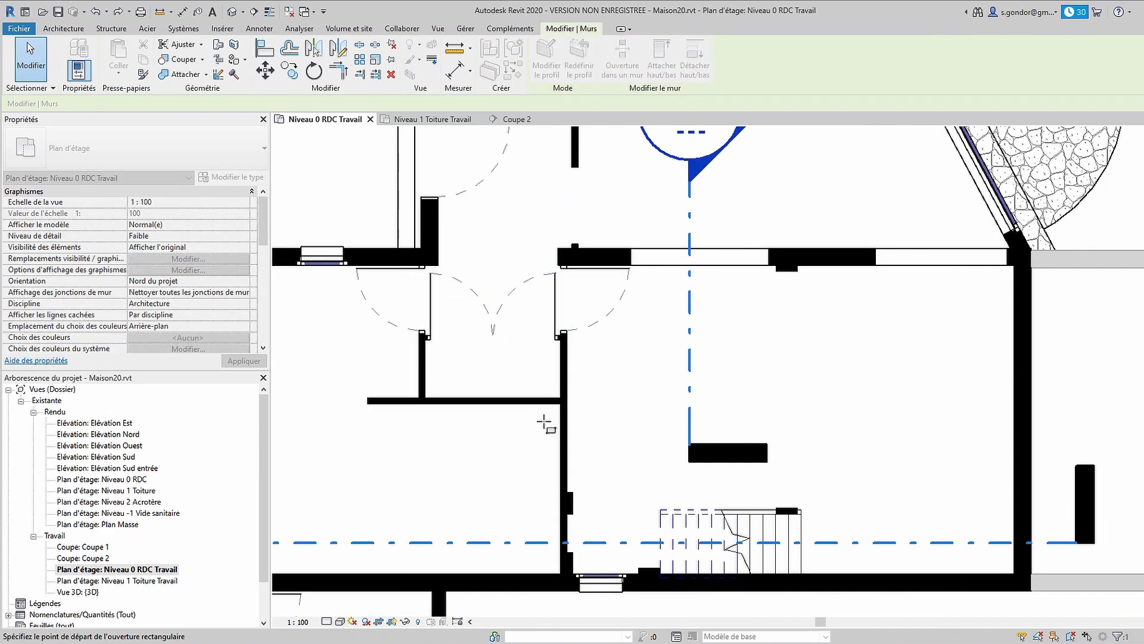
pyautogui.moveTo(421, 418); pyautogui.dragTo(619, 294, button='middle')
pyautogui.scroll(1, 648, 368)
pyautogui.click(648, 368)
pyautogui.click(651, 315)
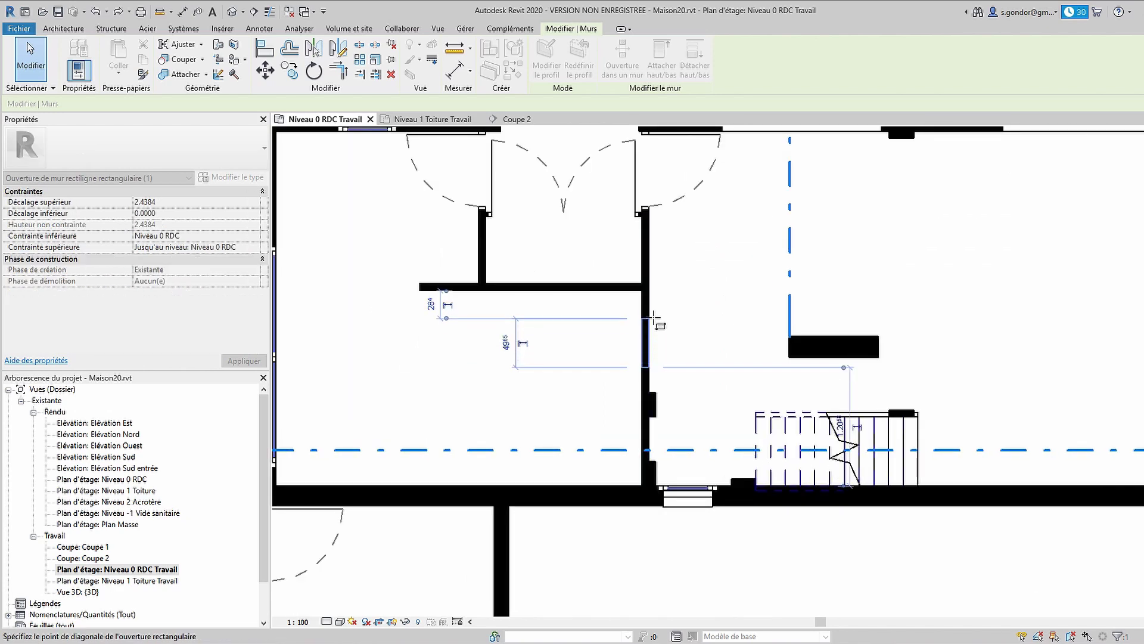
pyautogui.scroll(-1, 593, 444)
pyautogui.press('Escape')
pyautogui.press('Escape')
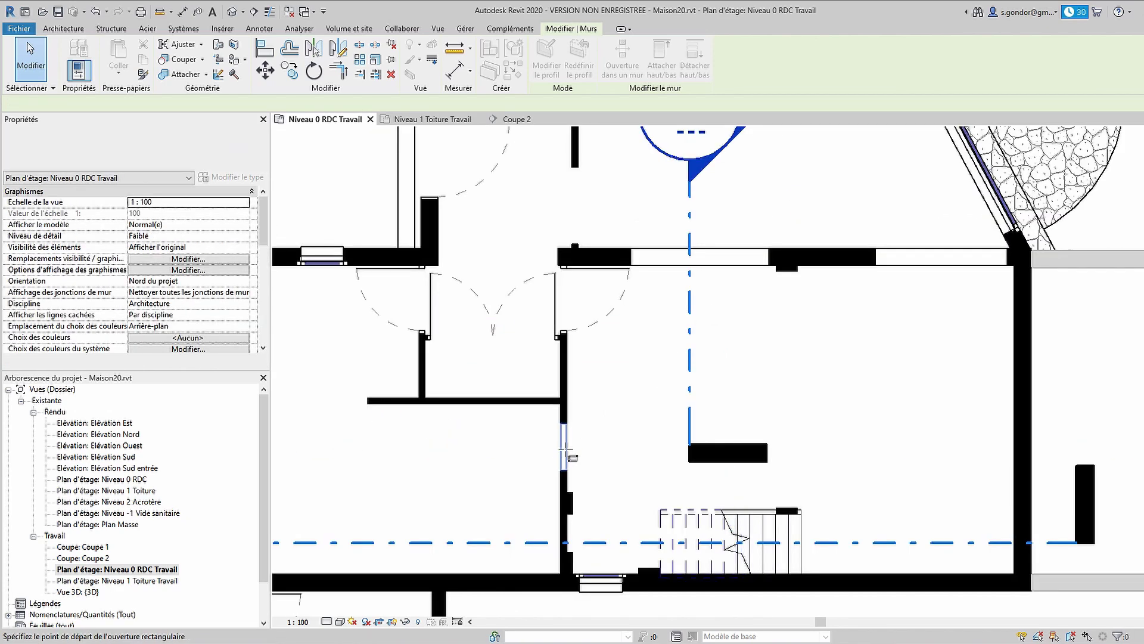
# - Delete the trial opening and select the exterior wall opening on the Coupe 2 section line
pyautogui.click(569, 452)
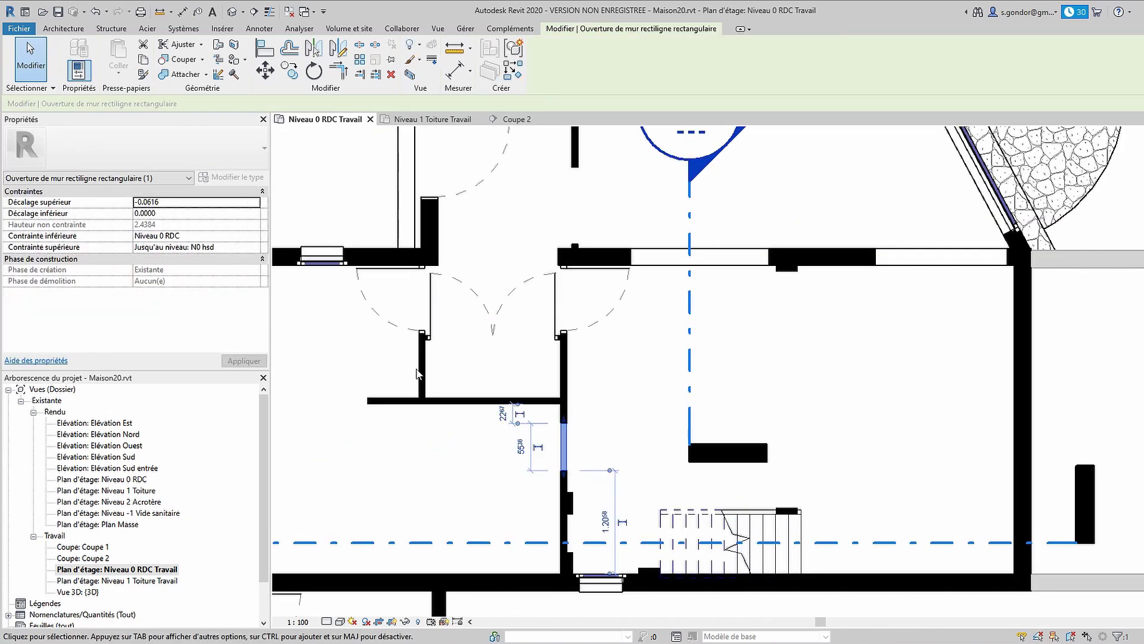
pyautogui.press('Delete')
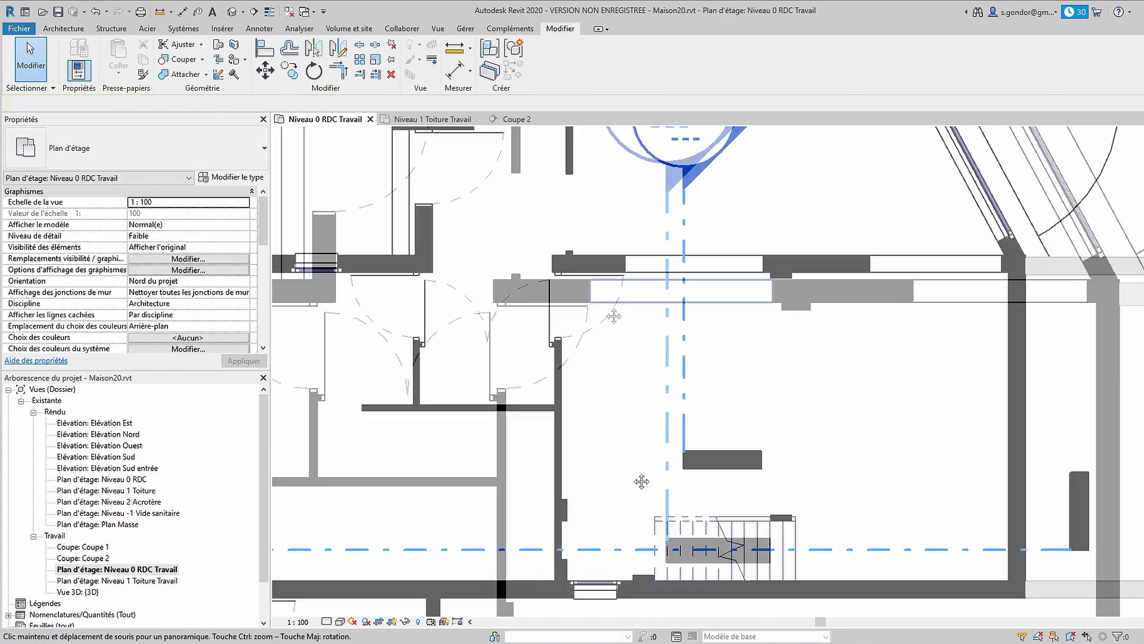
pyautogui.scroll(1, 536, 292)
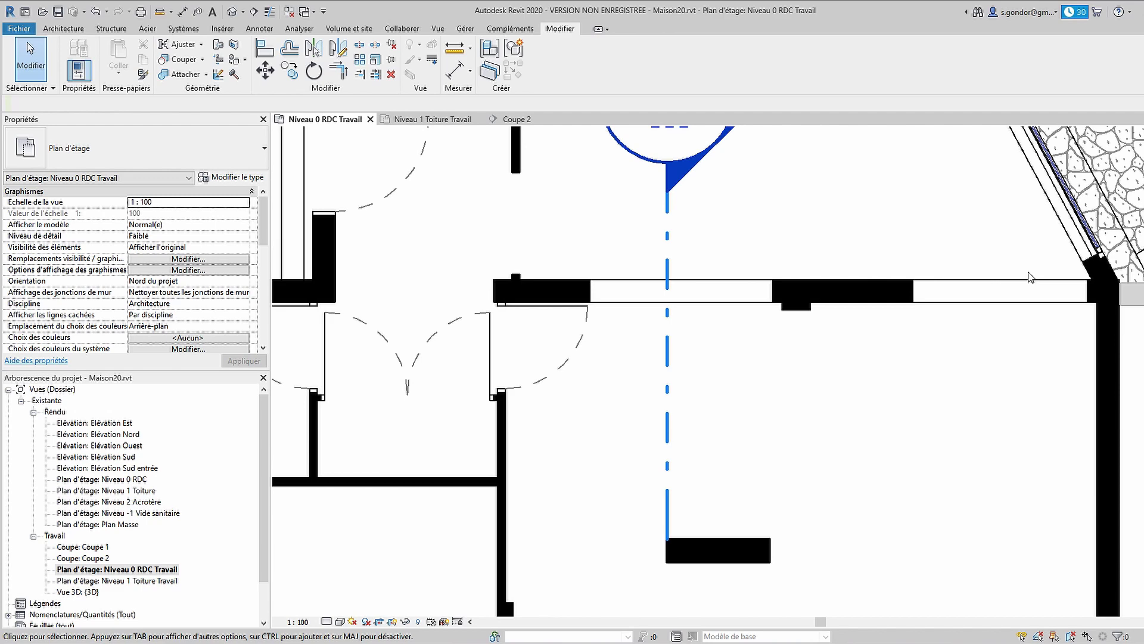
pyautogui.scroll(1, 679, 327)
pyautogui.click(680, 327)
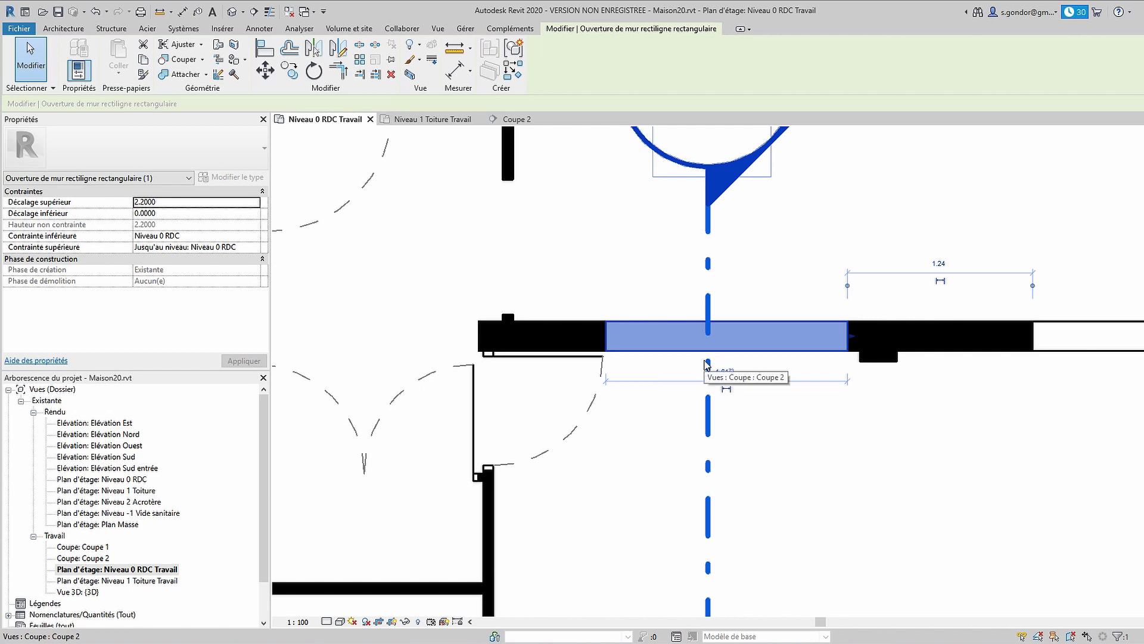
# - Go to the Coupe 2 section view and inspect the foundation wall under the slab
pyautogui.click(709, 408)
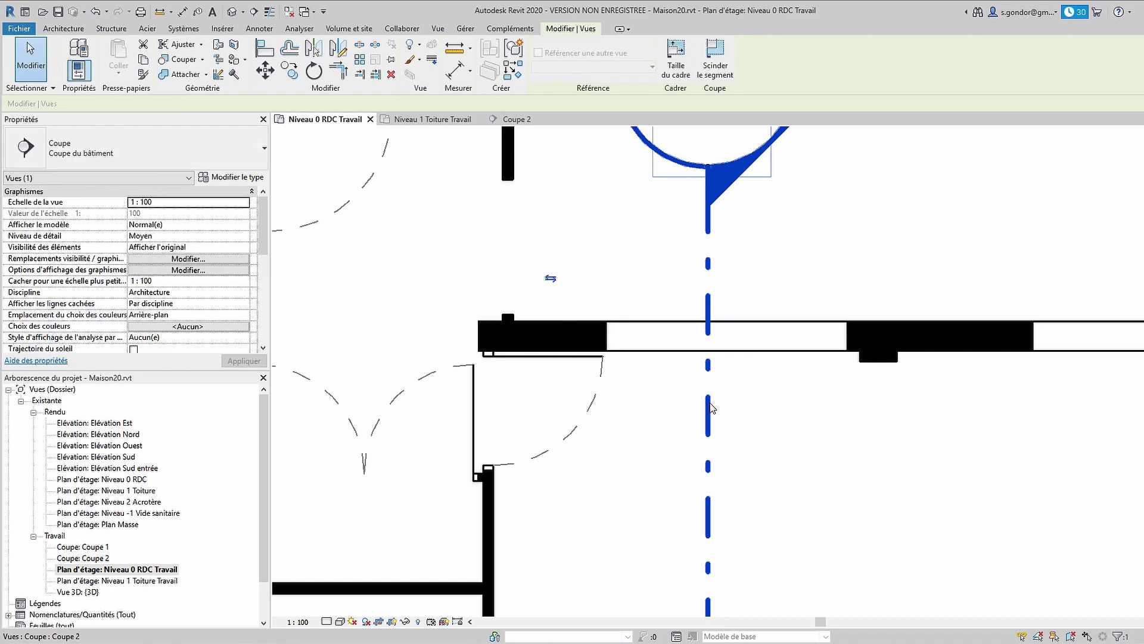
pyautogui.rightClick(710, 404)
pyautogui.click(752, 146)
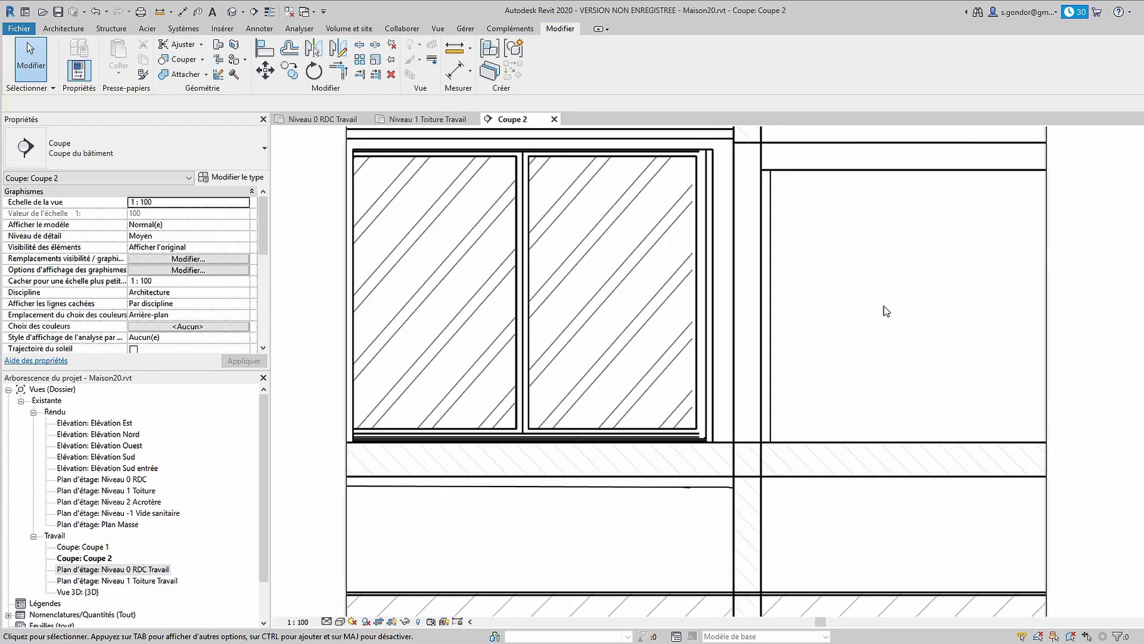
pyautogui.click(728, 460)
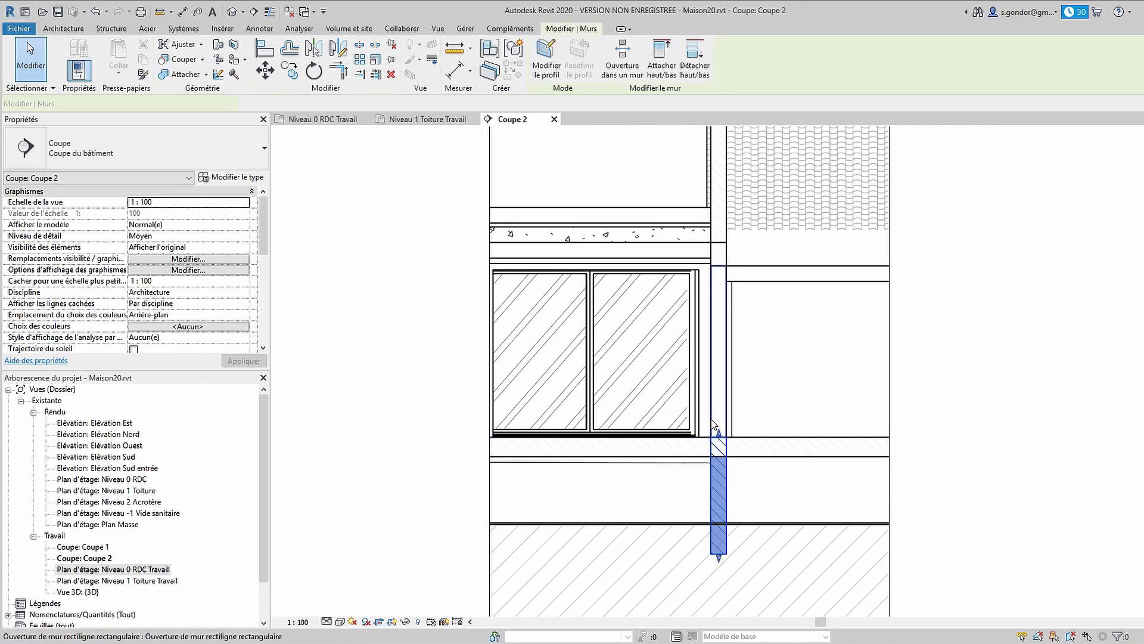
pyautogui.scroll(3, 728, 458)
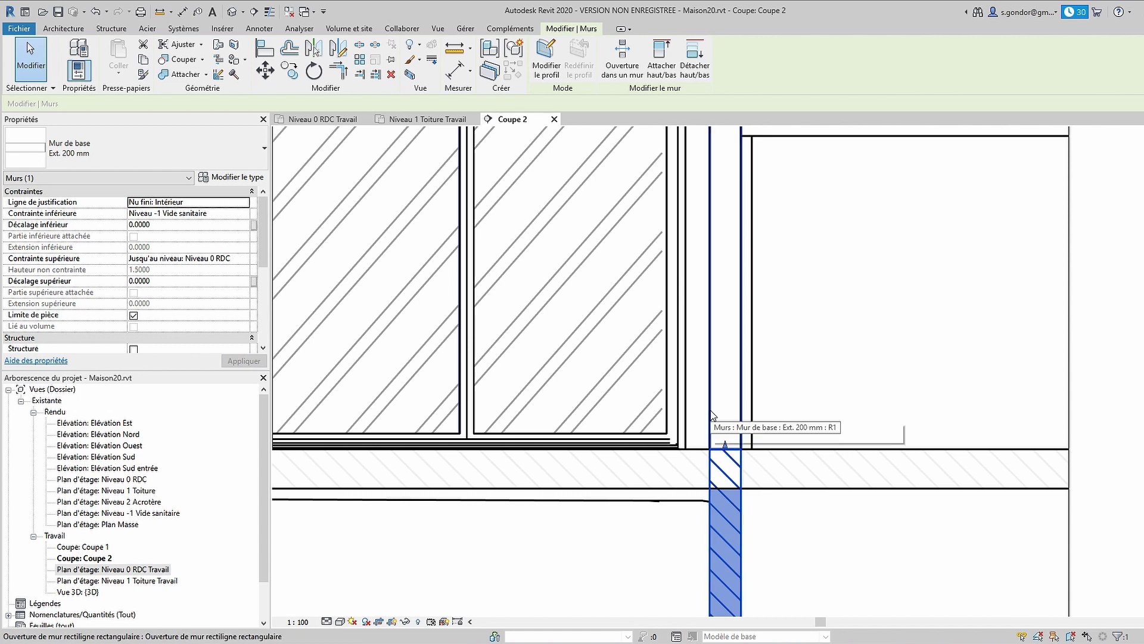
pyautogui.moveTo(724, 446); pyautogui.dragTo(724, 450)
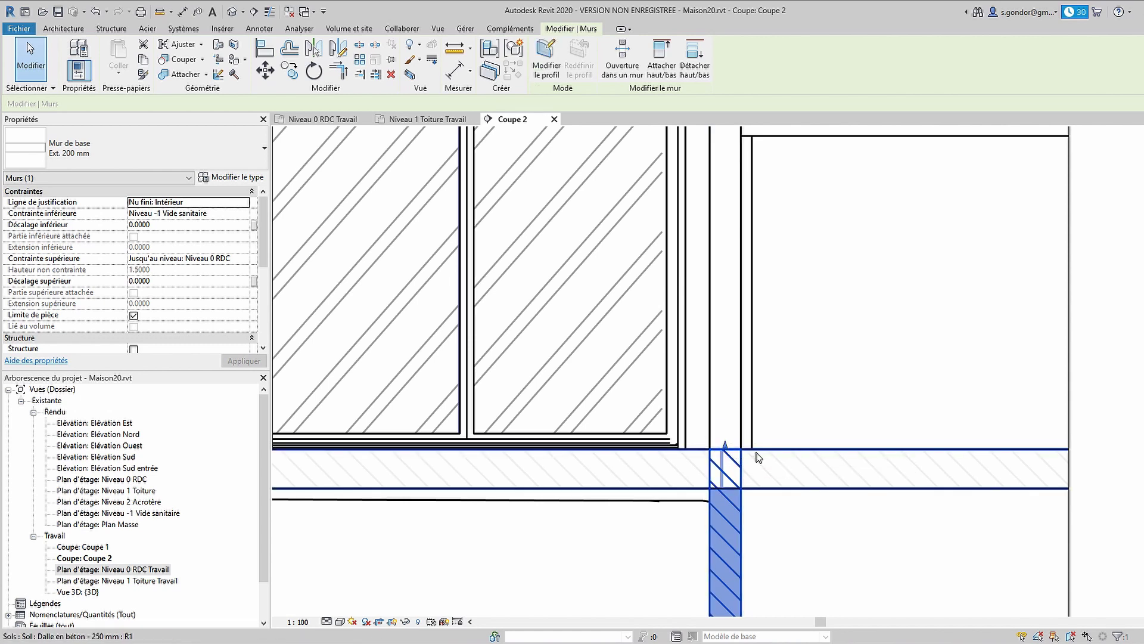
pyautogui.scroll(-2, 726, 459)
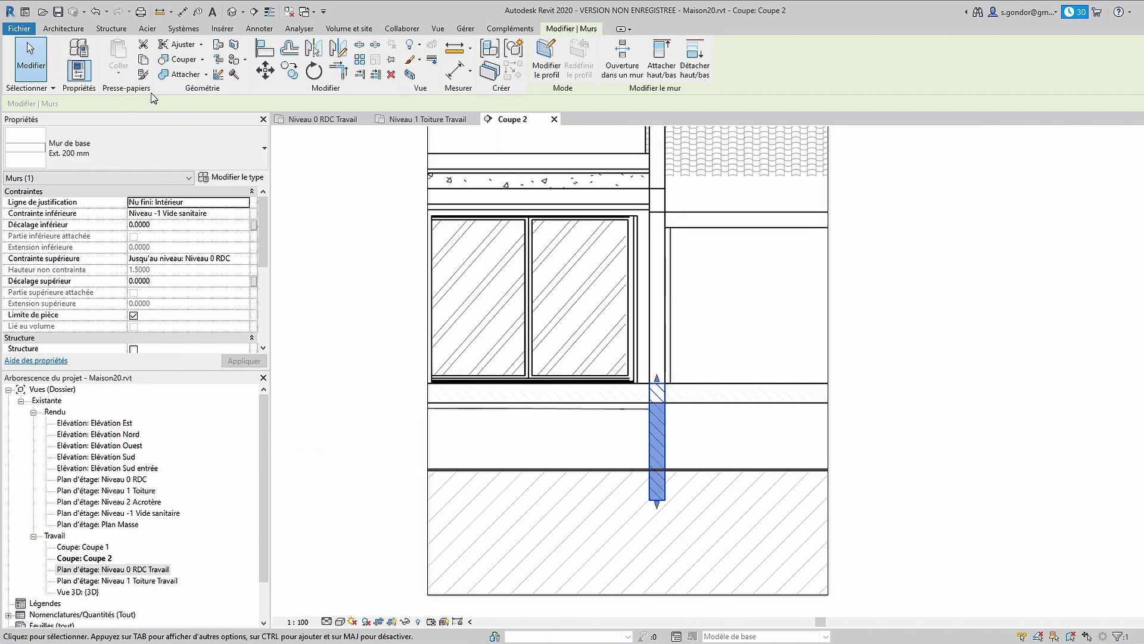
# - Join the floor slab with the foundation wall, then reopen the Niveau 0 RDC Travail plan
pyautogui.press('Escape')
pyautogui.click(685, 389)
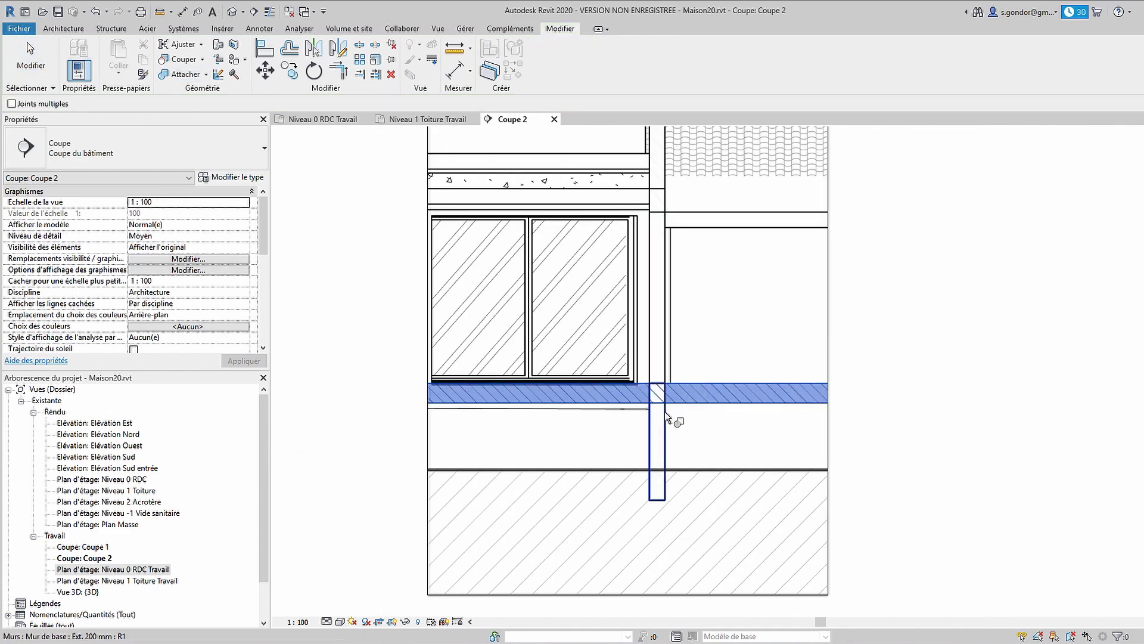
pyautogui.click(663, 411)
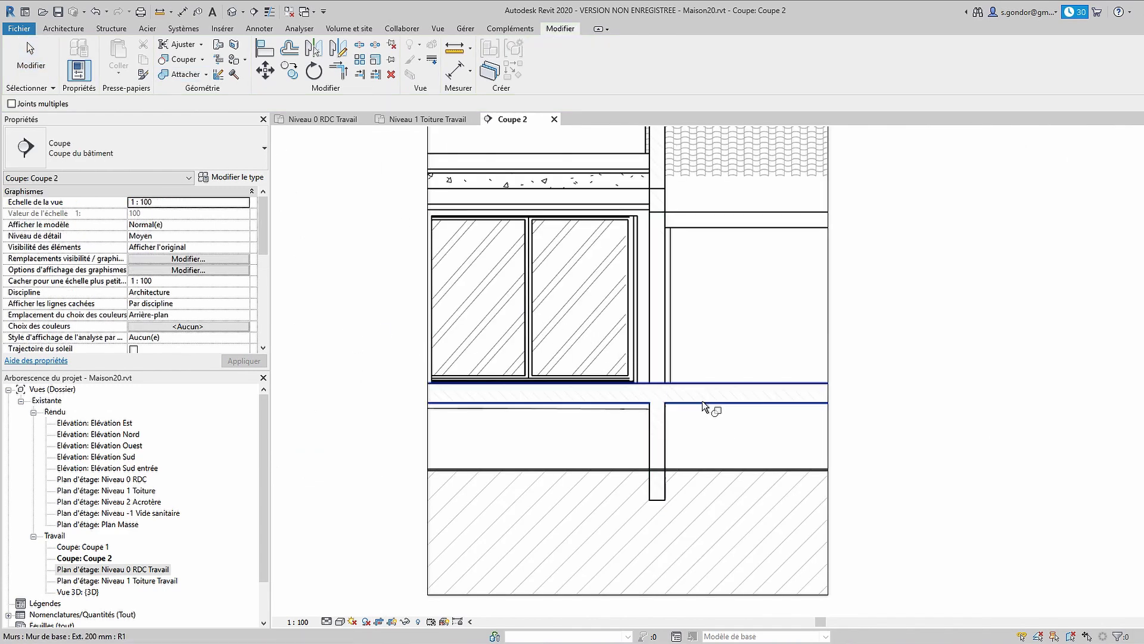
pyautogui.doubleClick(114, 570)
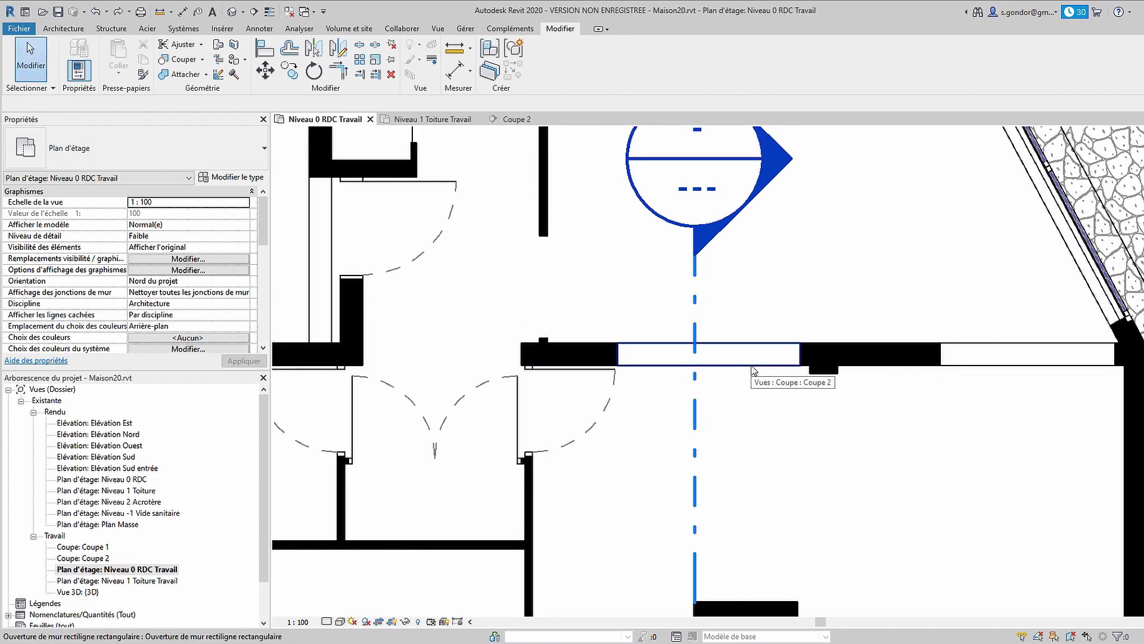
# - Return to Coupe 2 and drag the foundation wall's top toward the slab underside
pyautogui.rightClick(695, 310)
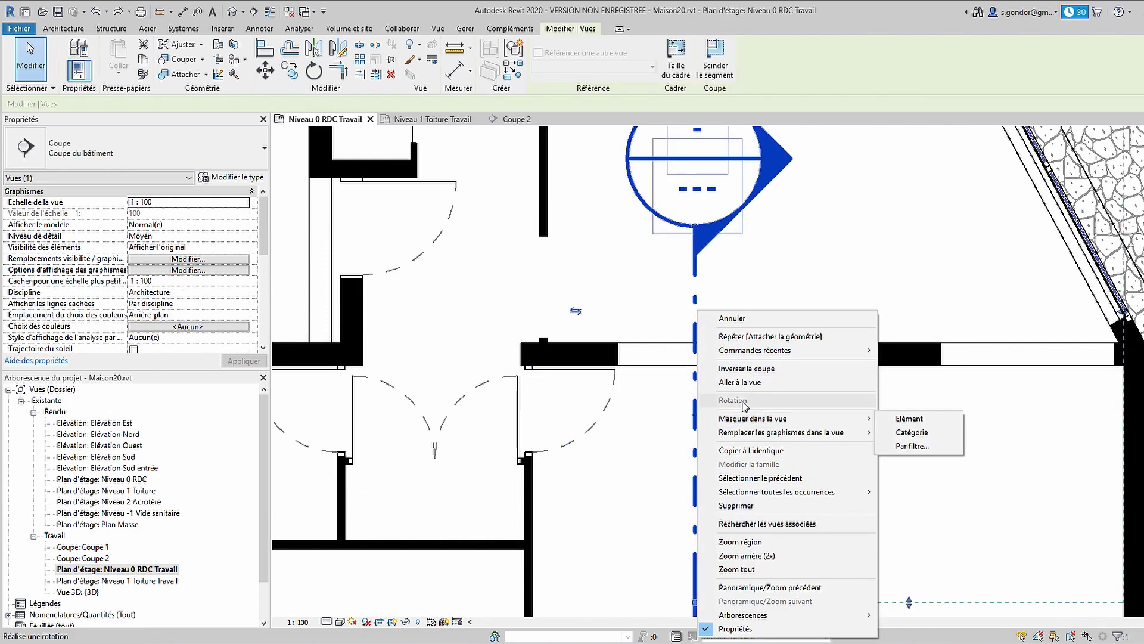
pyautogui.click(739, 382)
pyautogui.click(680, 362)
pyautogui.scroll(2, 674, 305)
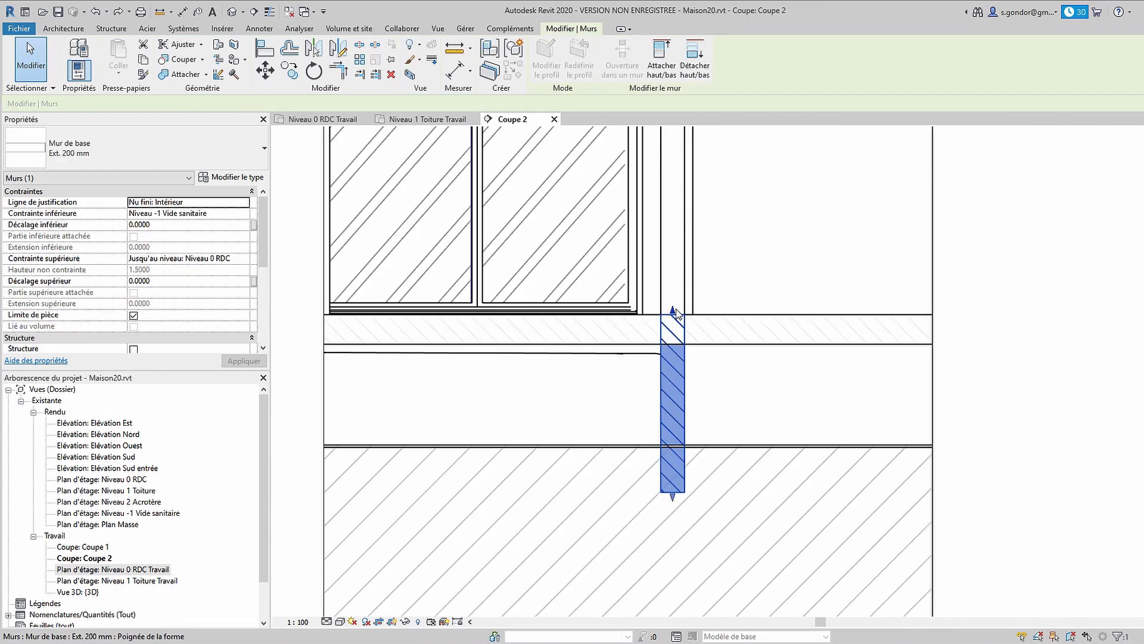
pyautogui.moveTo(673, 354); pyautogui.dragTo(673, 352)
pyautogui.click(727, 374)
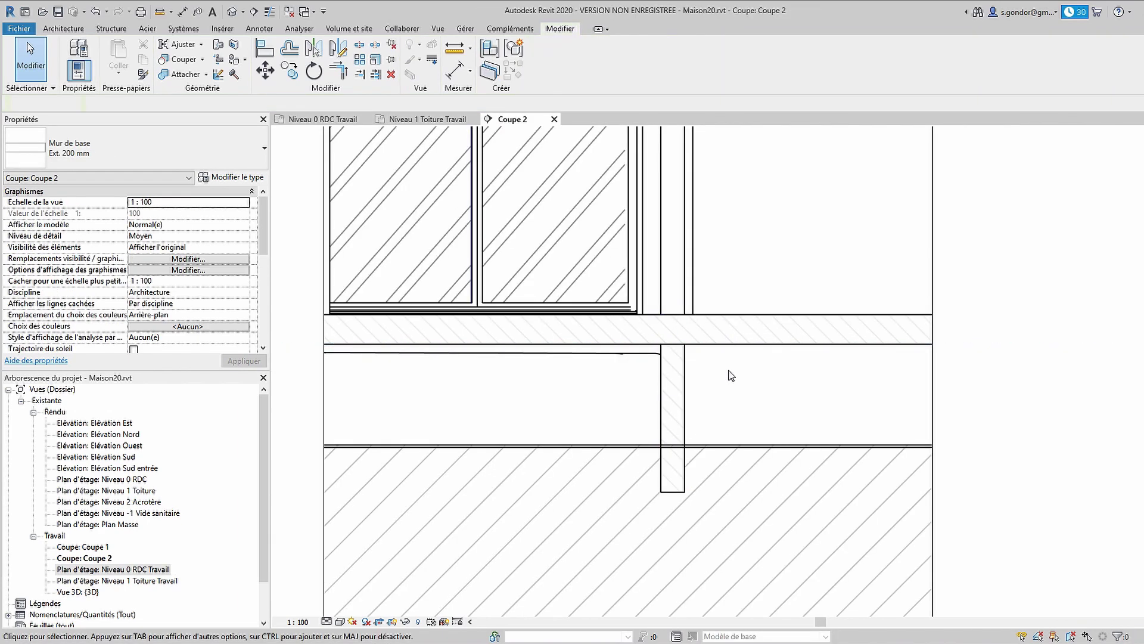
pyautogui.scroll(-1, 723, 346)
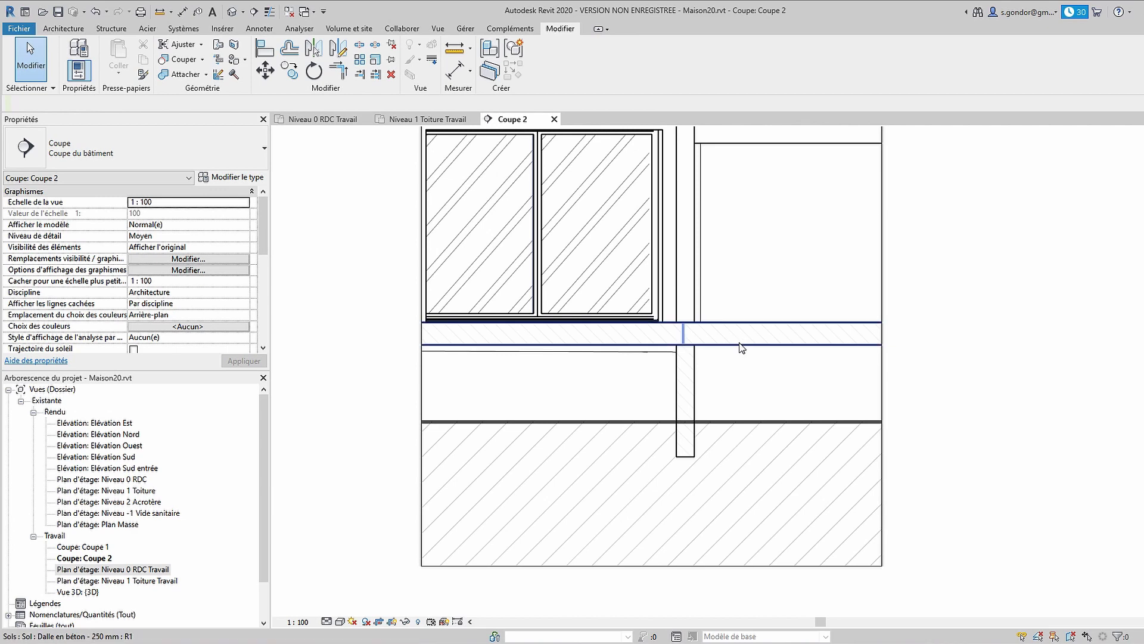
pyautogui.scroll(1, 717, 341)
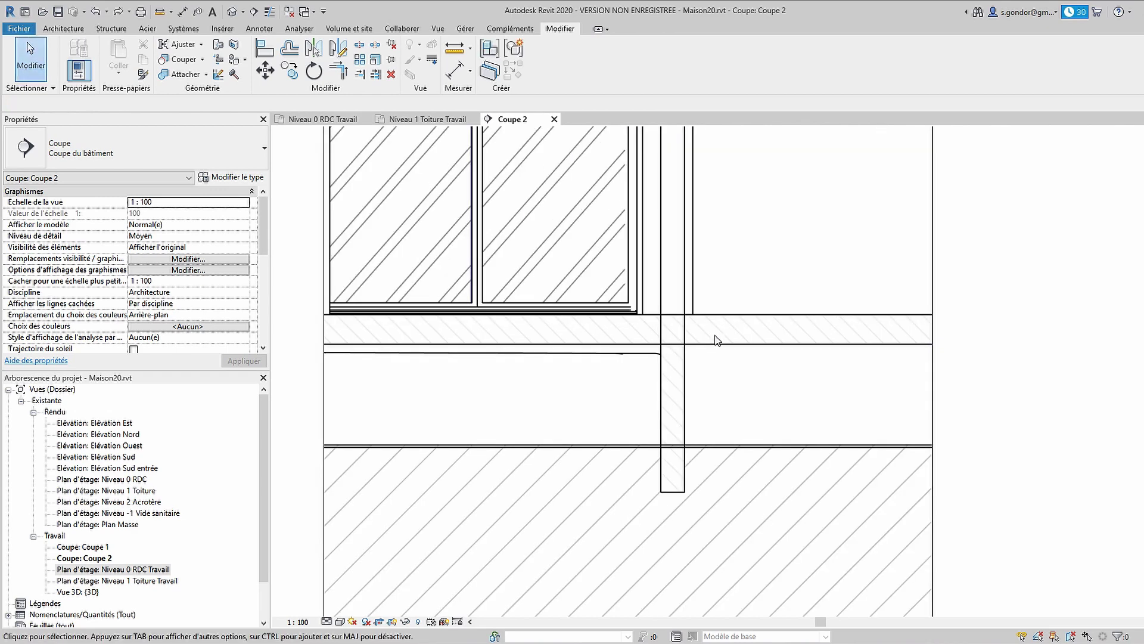
# - Measure the 25 slab thickness with an aligned dimension, then delete the dimension
pyautogui.press('d')
pyautogui.press('i')
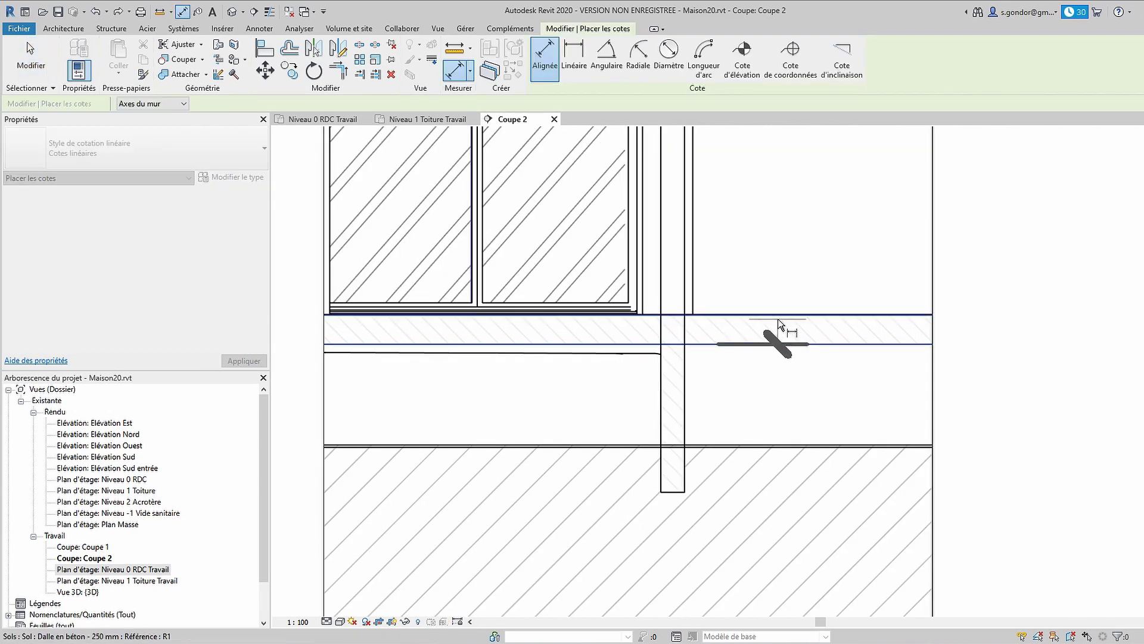
pyautogui.click(781, 316)
pyautogui.click(786, 344)
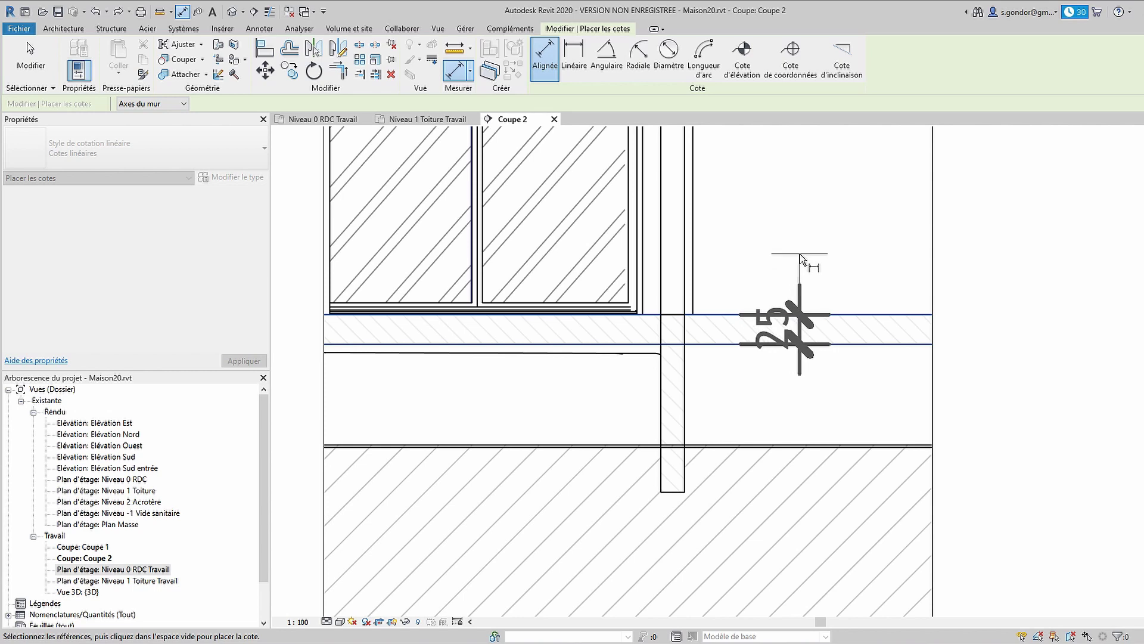
pyautogui.press('Escape')
pyautogui.press('Escape')
pyautogui.click(804, 364)
pyautogui.press('Delete')
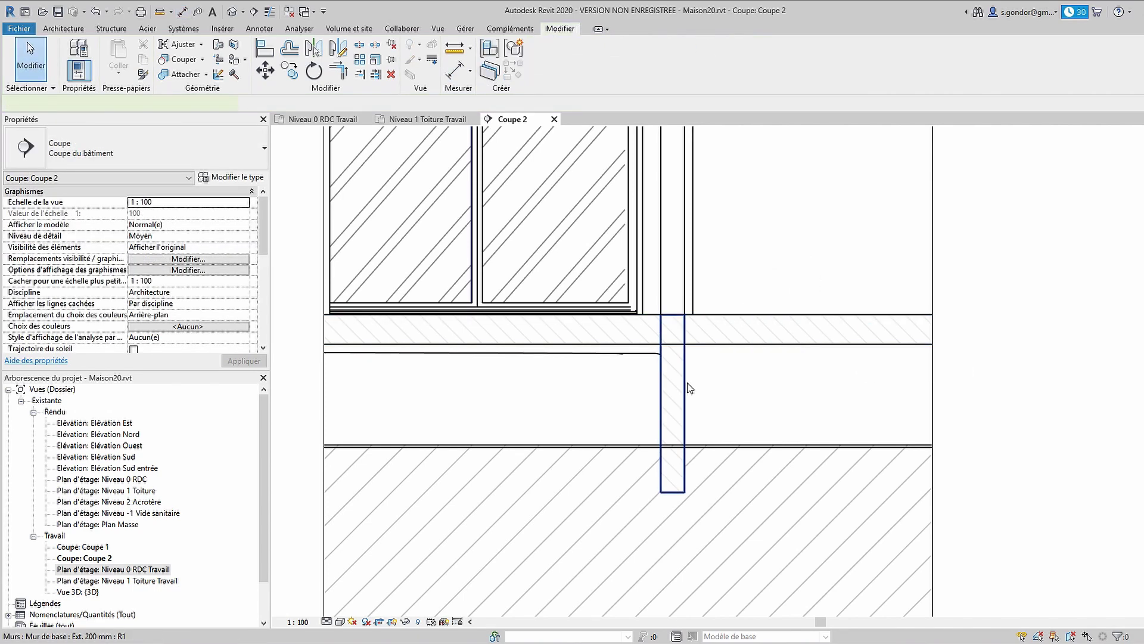
# - Set the foundation wall's top offset (Décalage supérieur) to -0.2500
pyautogui.click(682, 325)
pyautogui.moveTo(261, 232); pyautogui.dragTo(261, 255)
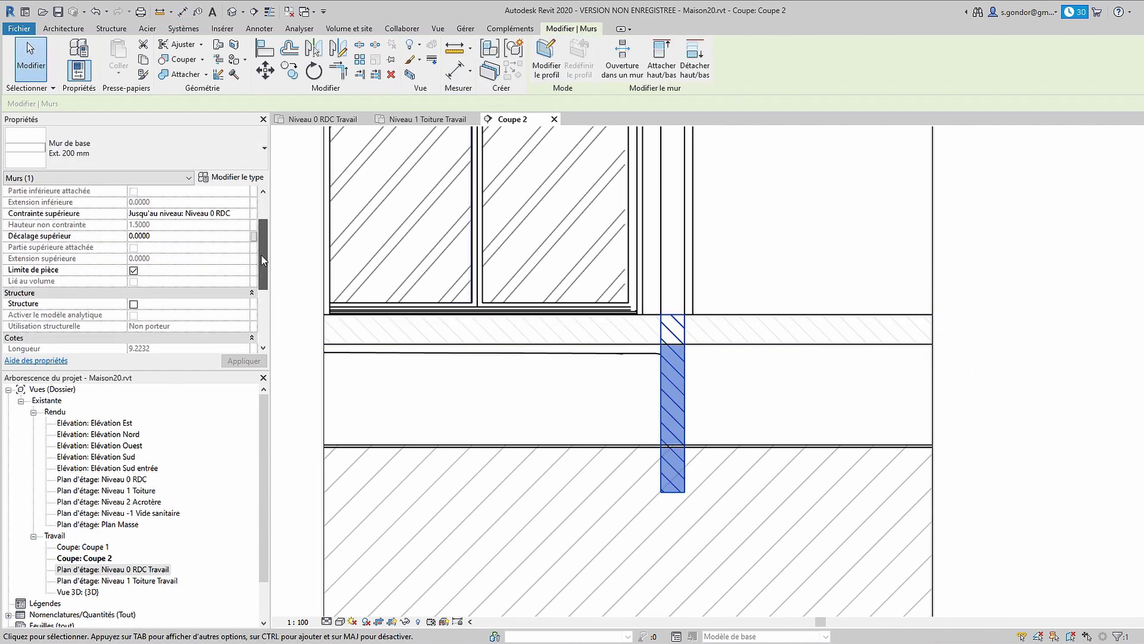
pyautogui.click(152, 235)
pyautogui.write('-.25')
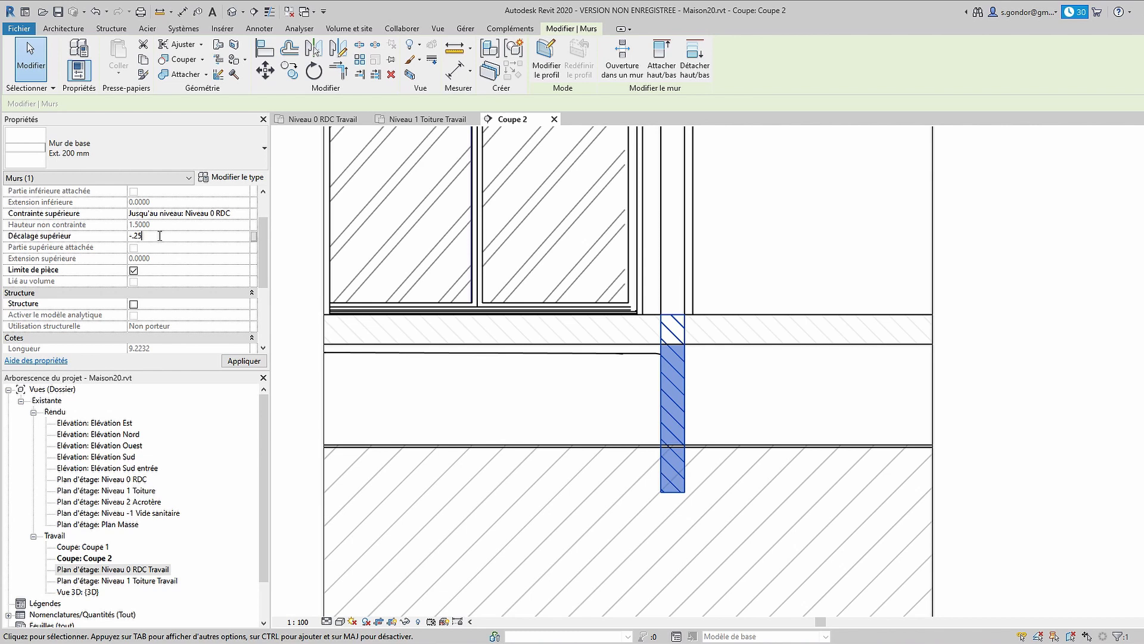
pyautogui.press('Return')
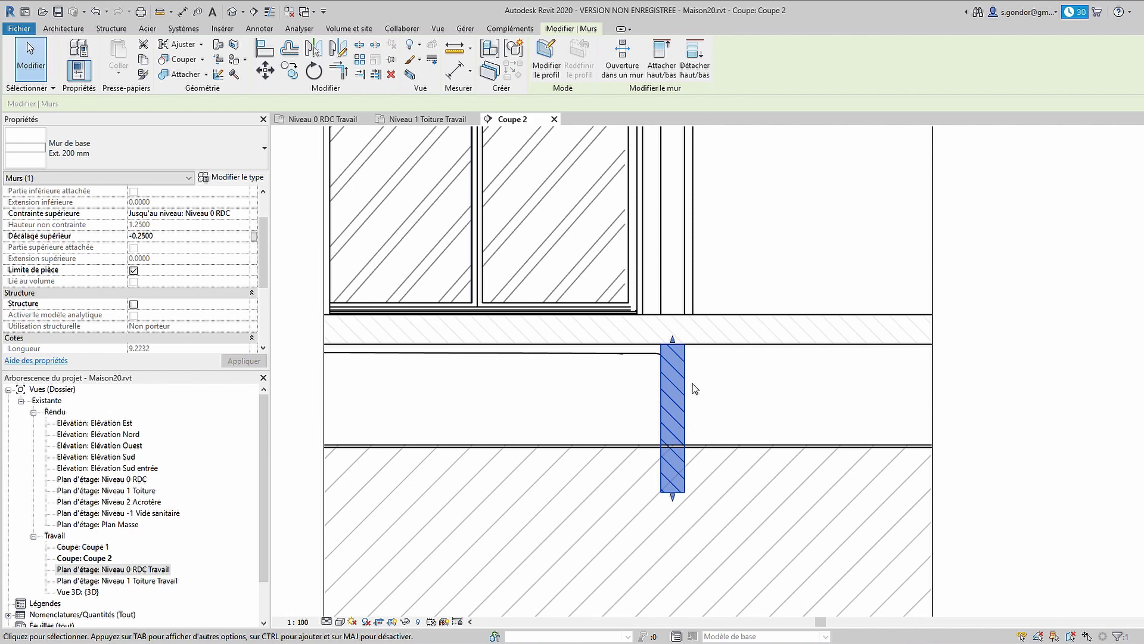
pyautogui.click(696, 388)
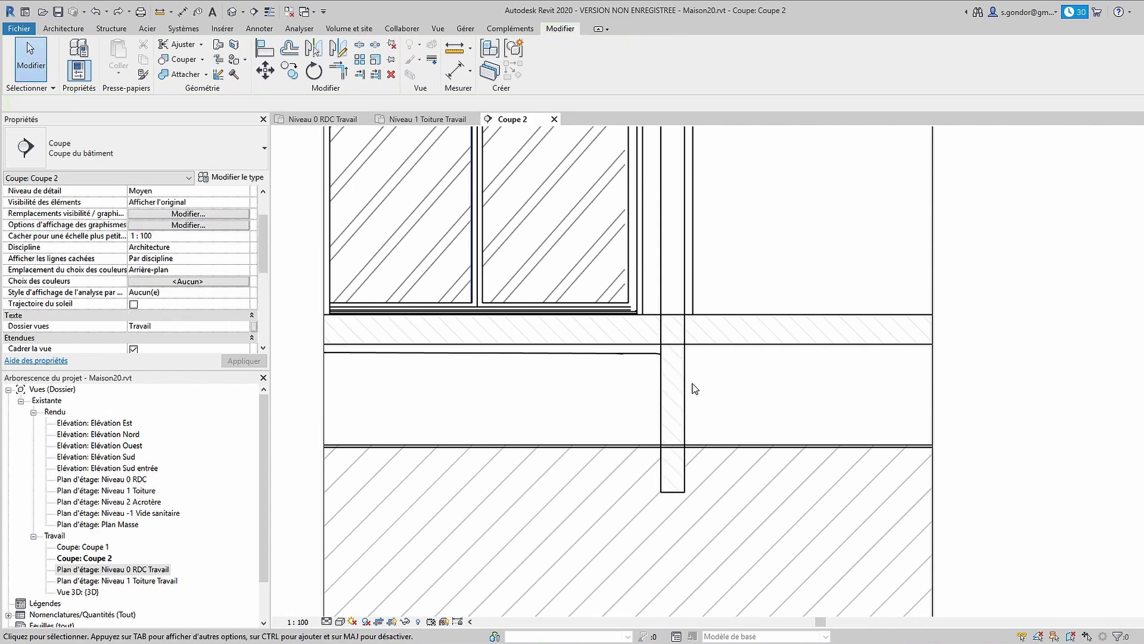
pyautogui.scroll(-2, 739, 386)
pyautogui.scroll(-1, 749, 386)
pyautogui.scroll(-3, 835, 351)
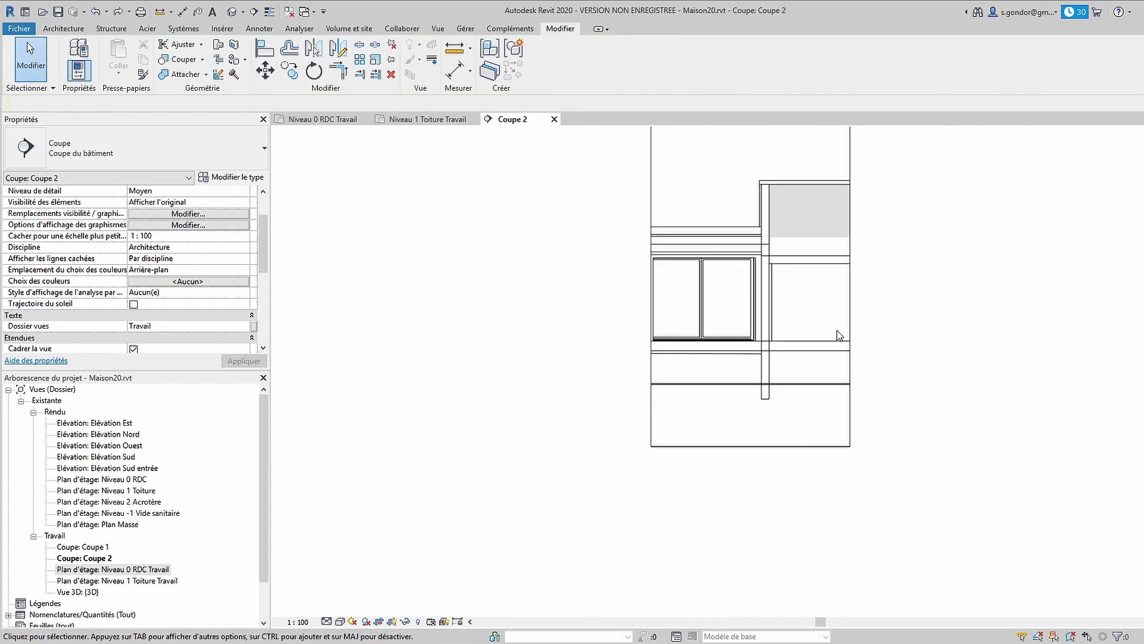
pyautogui.scroll(-3, 659, 431)
pyautogui.scroll(-1, 796, 384)
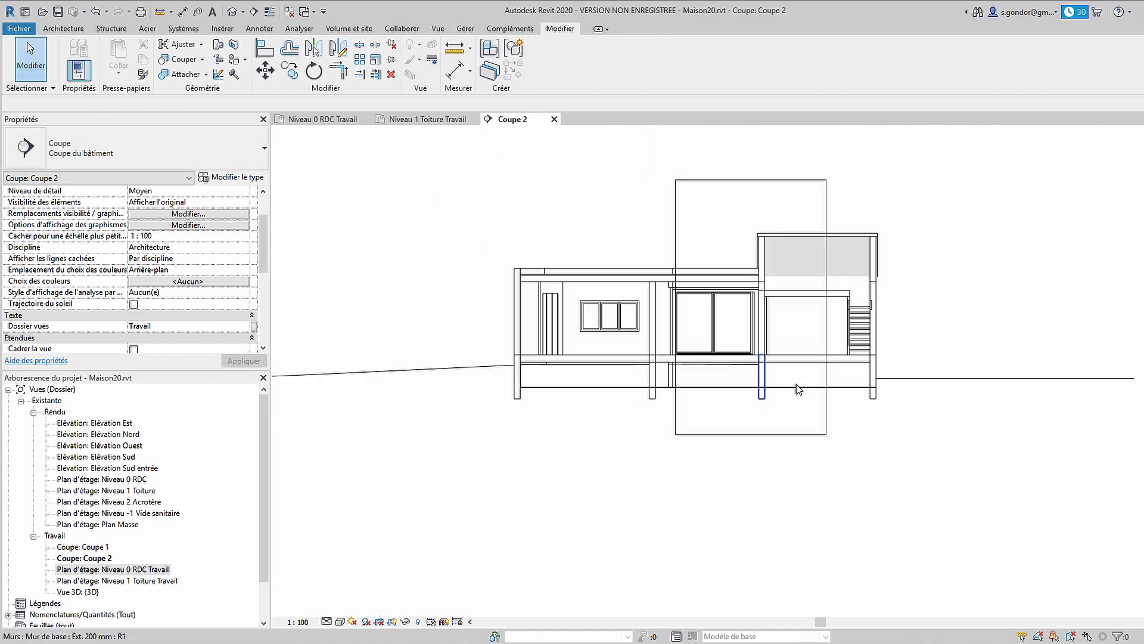
pyautogui.scroll(-1, 788, 275)
pyautogui.click(791, 275)
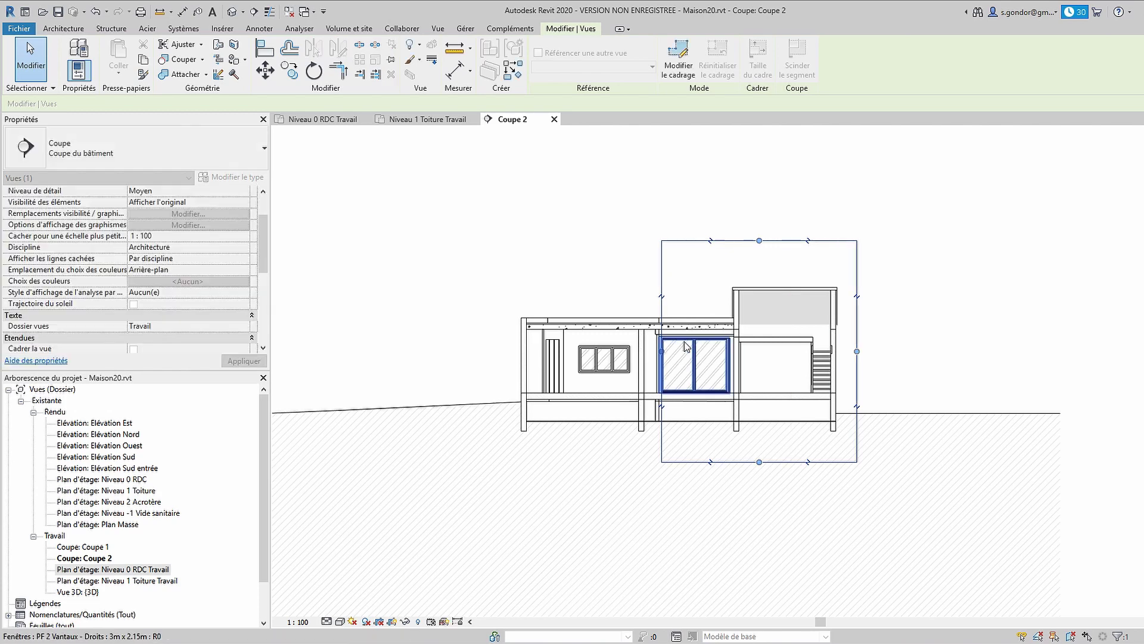
pyautogui.scroll(1, 738, 327)
pyautogui.press('Escape')
pyautogui.scroll(1, 814, 483)
pyautogui.scroll(1, 546, 411)
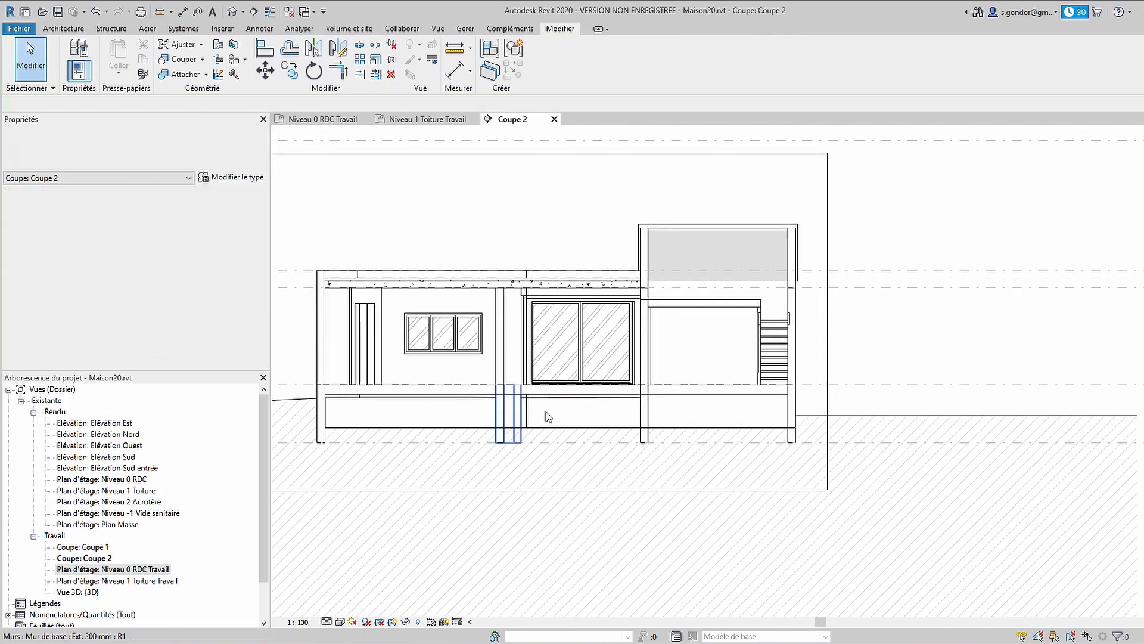
pyautogui.scroll(1, 764, 400)
pyautogui.moveTo(761, 396); pyautogui.dragTo(836, 367, button='middle')
pyautogui.click(945, 349)
pyautogui.scroll(1, 918, 346)
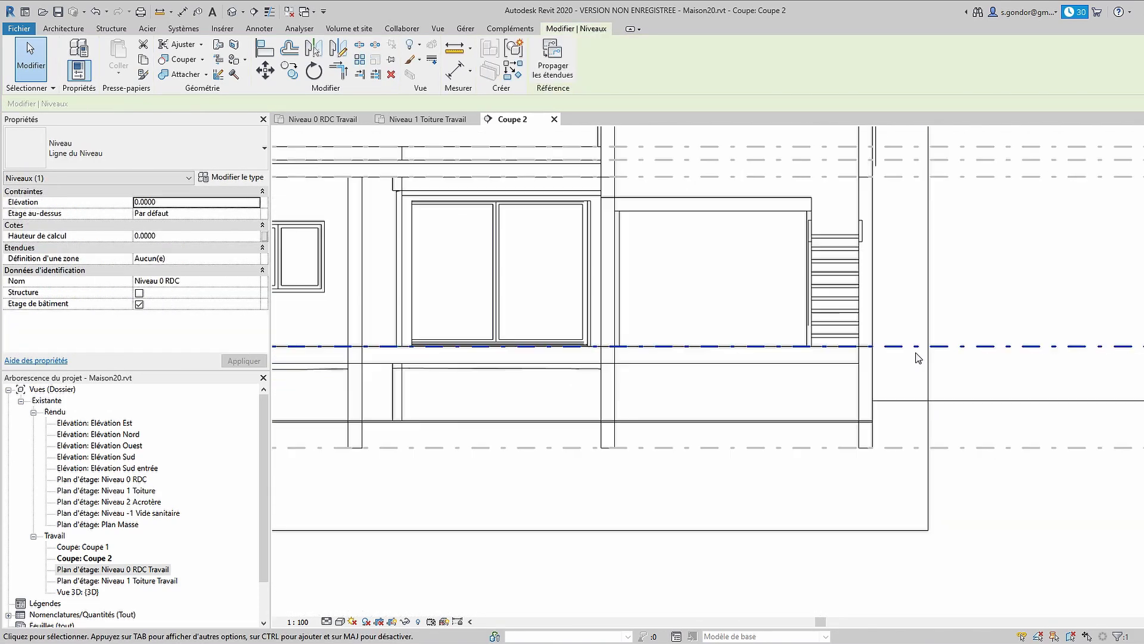
pyautogui.scroll(1, 911, 343)
pyautogui.click(960, 293)
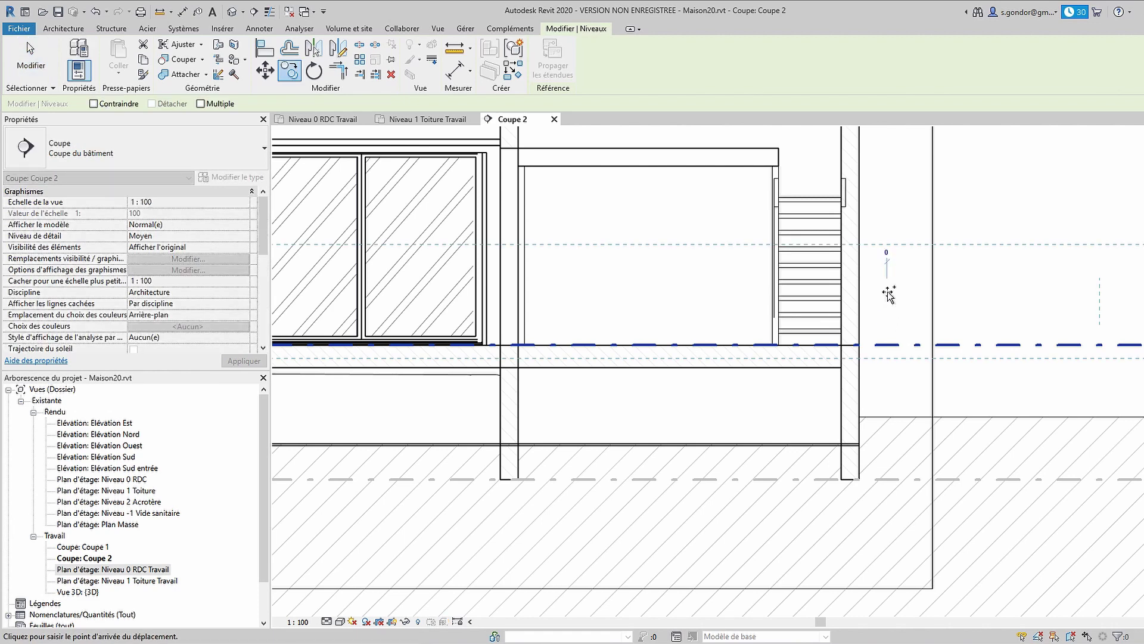
pyautogui.moveTo(978, 298); pyautogui.dragTo(876, 411)
pyautogui.press('Escape')
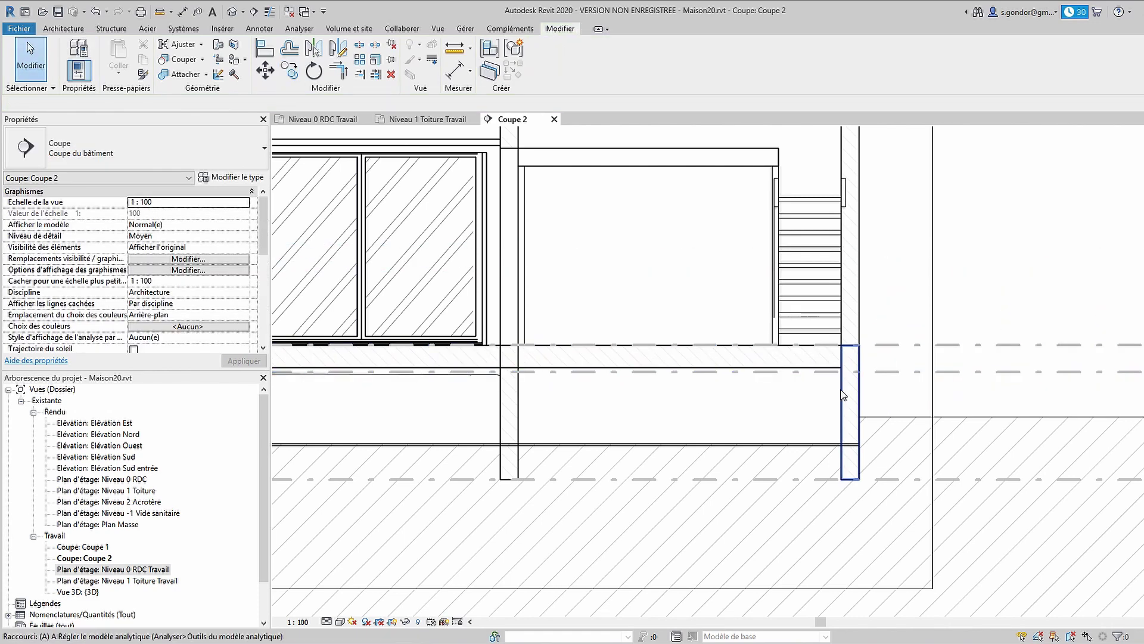
pyautogui.press('a')
pyautogui.press('l')
pyautogui.scroll(1, 757, 355)
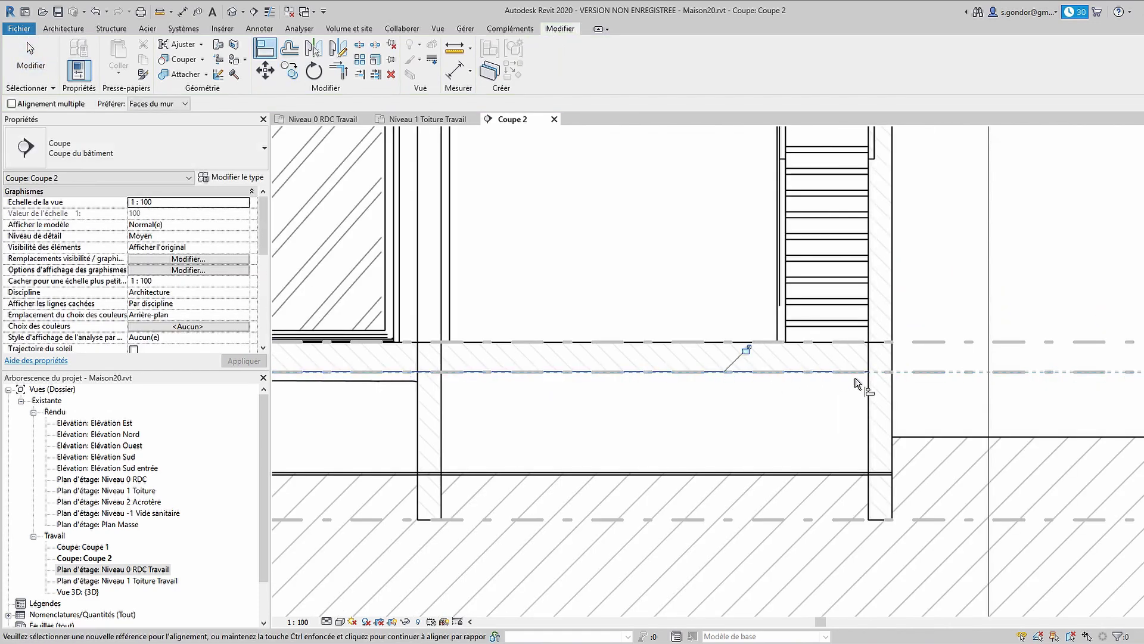
pyautogui.scroll(-2, 834, 405)
pyautogui.scroll(-2, 894, 420)
pyautogui.moveTo(771, 427); pyautogui.dragTo(744, 455, button='middle')
pyautogui.press('Escape')
pyautogui.scroll(-3, 744, 455)
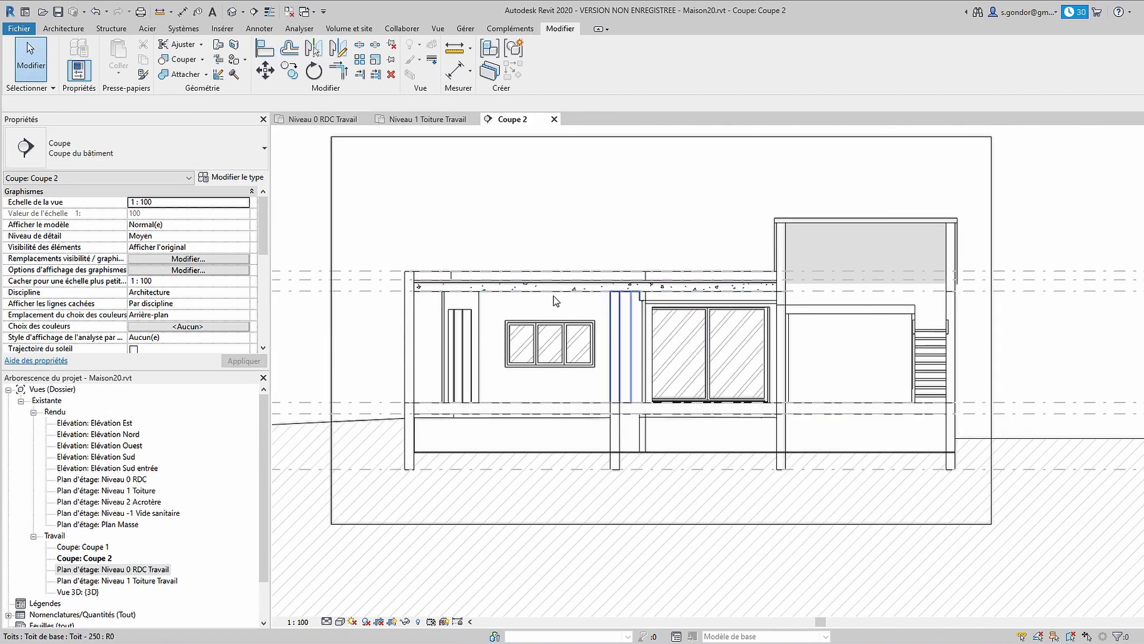
pyautogui.scroll(-1, 498, 298)
pyautogui.scroll(-2, 856, 294)
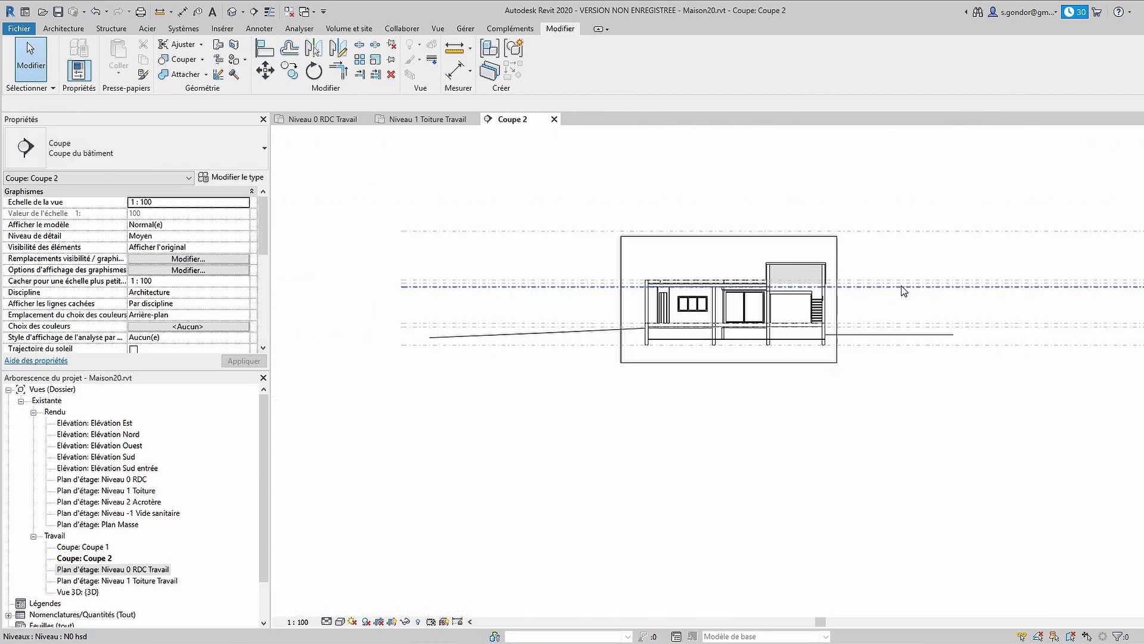
pyautogui.scroll(-1, 902, 289)
pyautogui.click(904, 291)
pyautogui.scroll(1, 980, 303)
pyautogui.scroll(1, 966, 298)
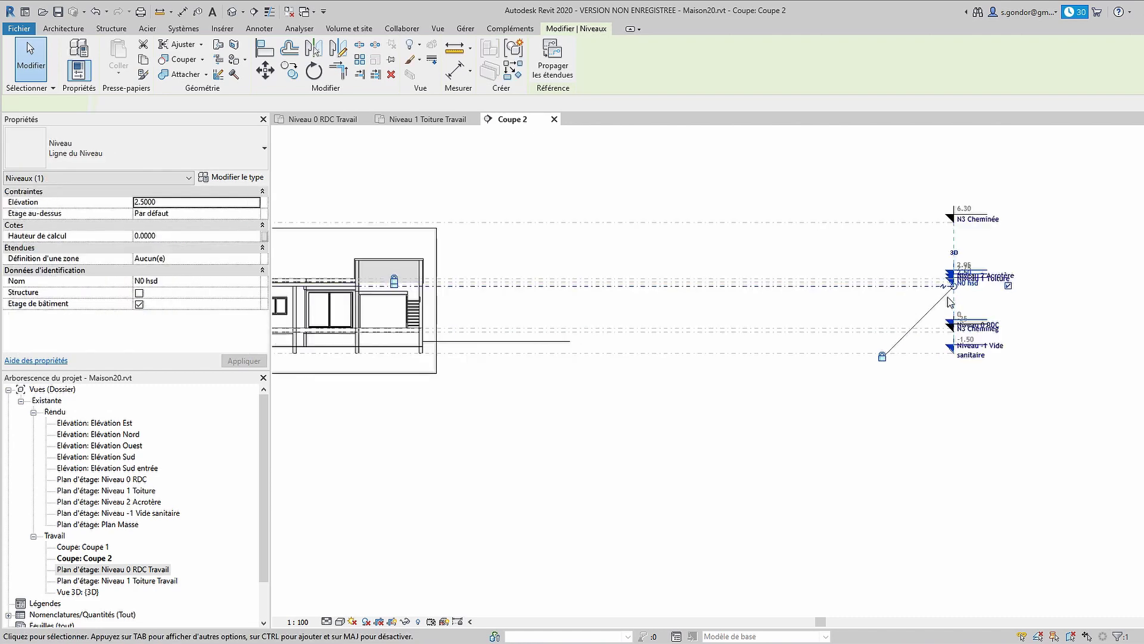
pyautogui.scroll(1, 954, 292)
pyautogui.moveTo(933, 291); pyautogui.dragTo(841, 287)
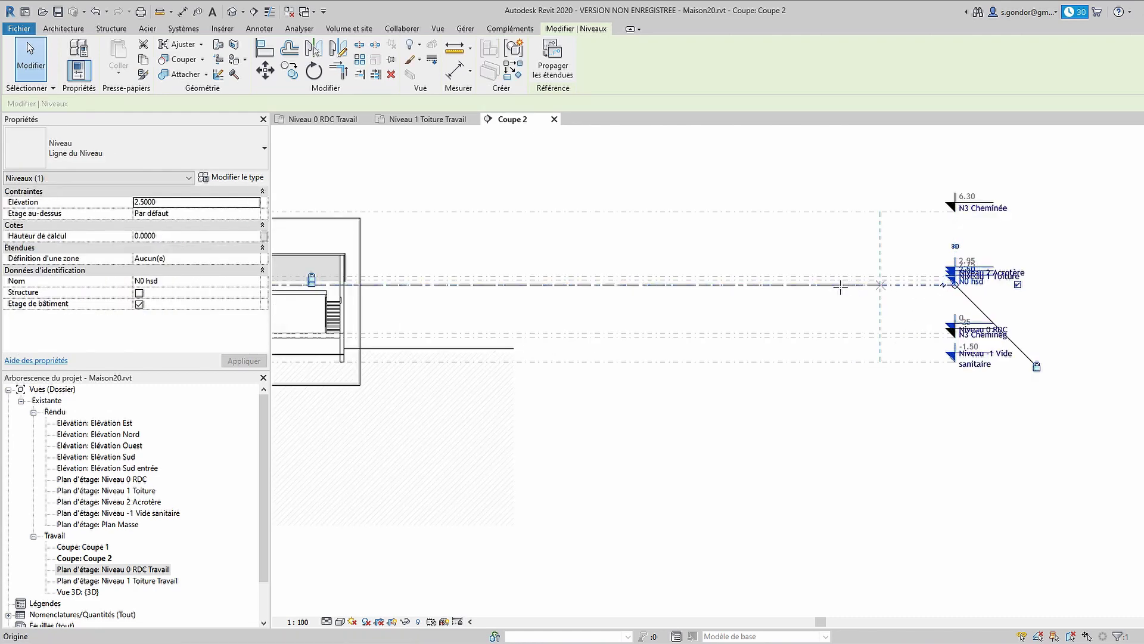
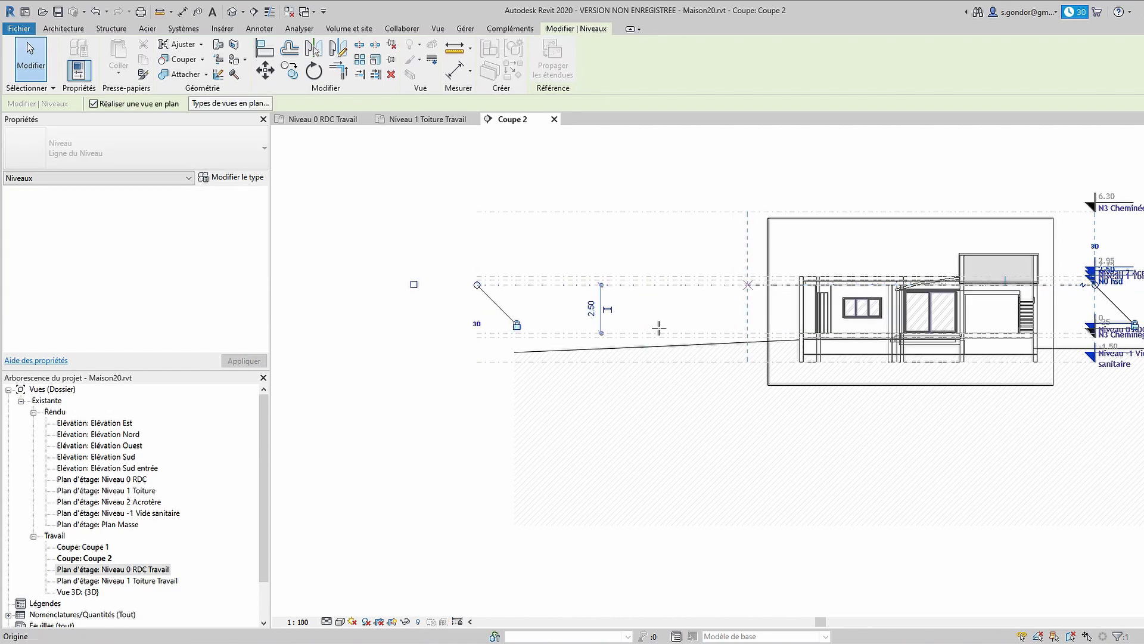
# - Browse the Coupe 2 section levels and select the N0 hsd level at 2.50
pyautogui.press('Escape')
pyautogui.scroll(-1, 659, 327)
pyautogui.scroll(1, 764, 307)
pyautogui.scroll(1, 660, 338)
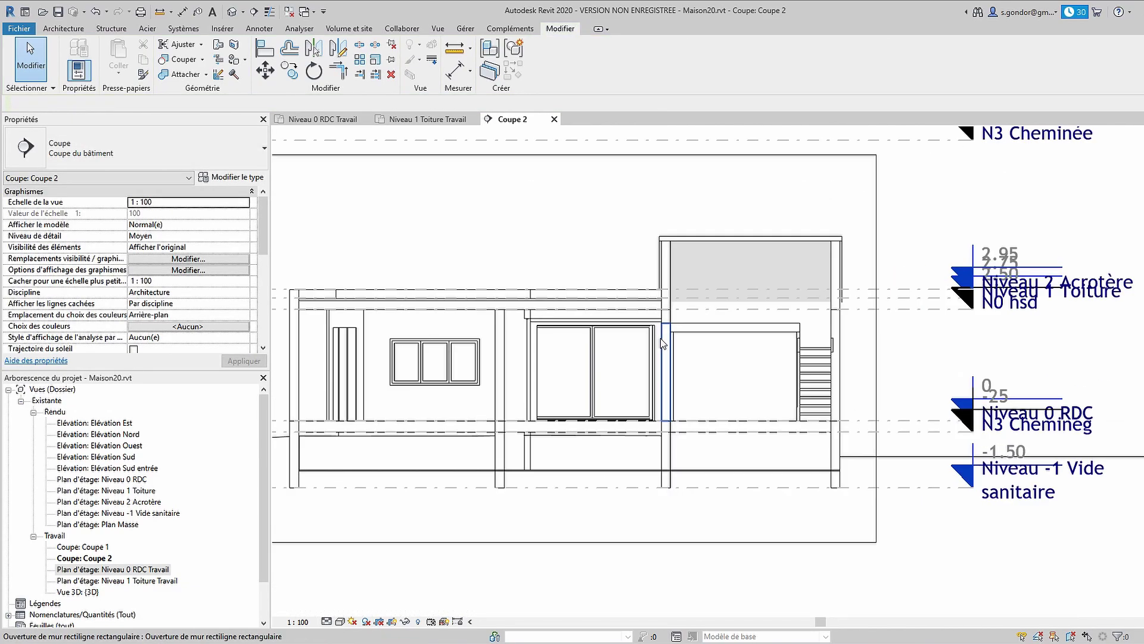
pyautogui.scroll(1, 661, 338)
pyautogui.click(660, 338)
pyautogui.scroll(-1, 725, 262)
pyautogui.scroll(-1, 656, 310)
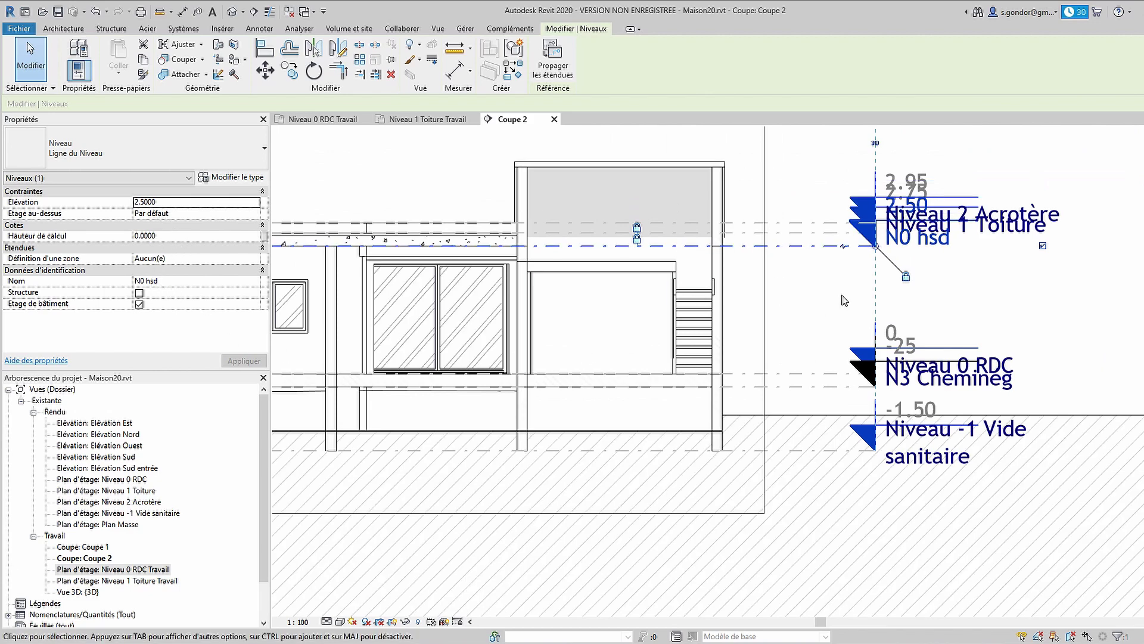
# - Rename the level at -0.25 from N3 Cheminég to N-1 Hsd
pyautogui.moveTo(749, 387); pyautogui.dragTo(738, 357, button='middle')
pyautogui.click(738, 357)
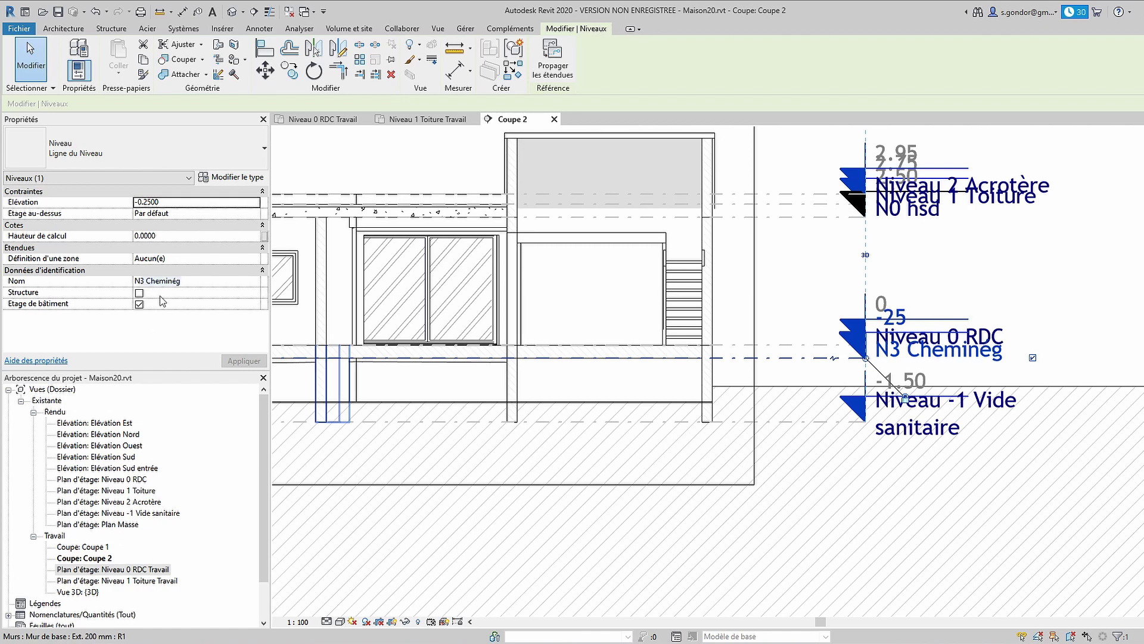
pyautogui.click(139, 281)
pyautogui.write('N-1')
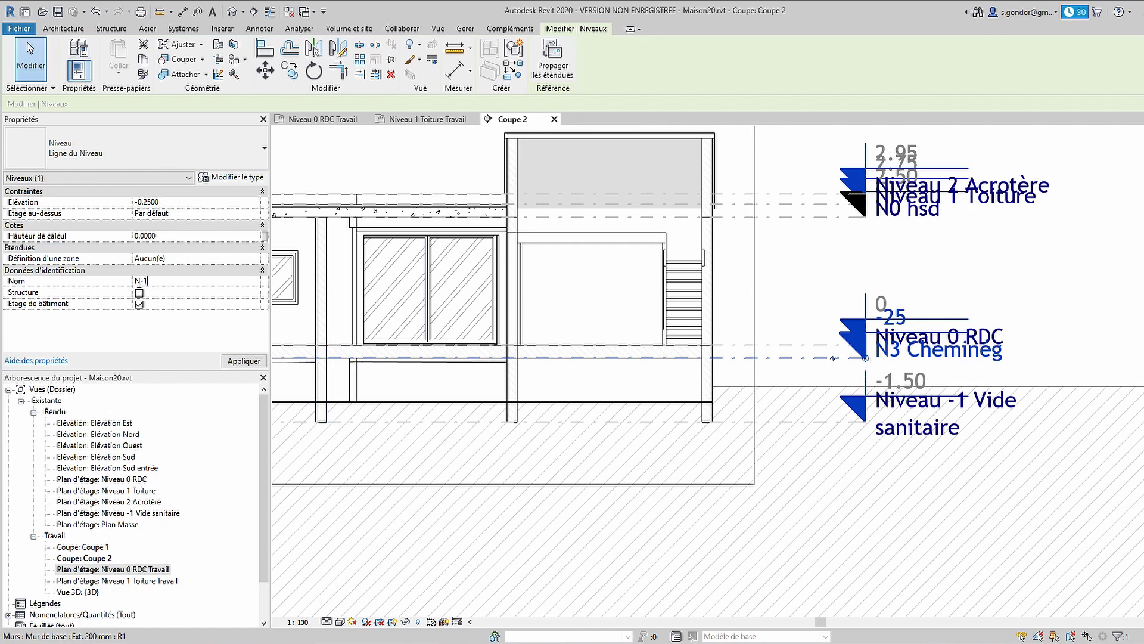
pyautogui.write('d')
pyautogui.press('Return')
pyautogui.scroll(-2, 867, 340)
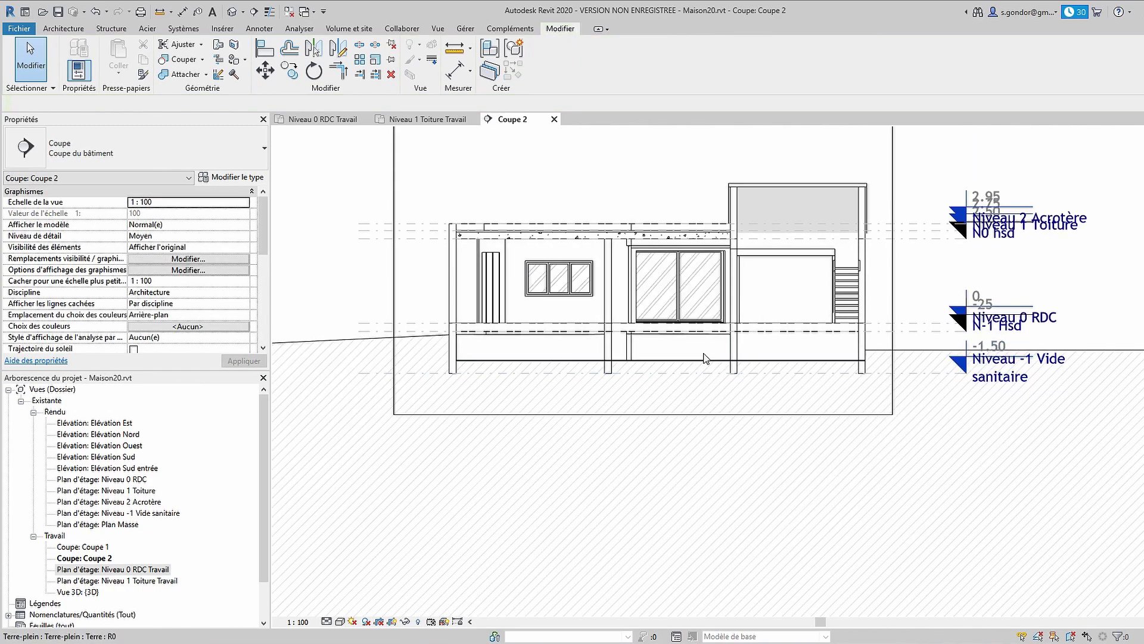
# - Select the exterior wall and the ground below the house to review their Phase de création
pyautogui.click(865, 341)
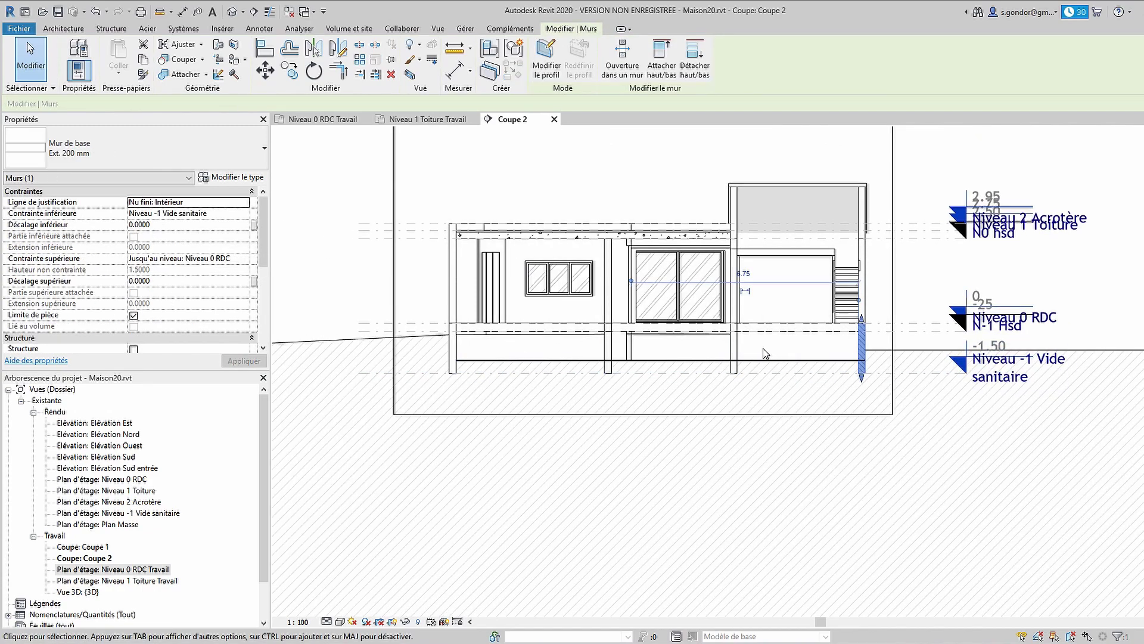
pyautogui.scroll(3, 658, 350)
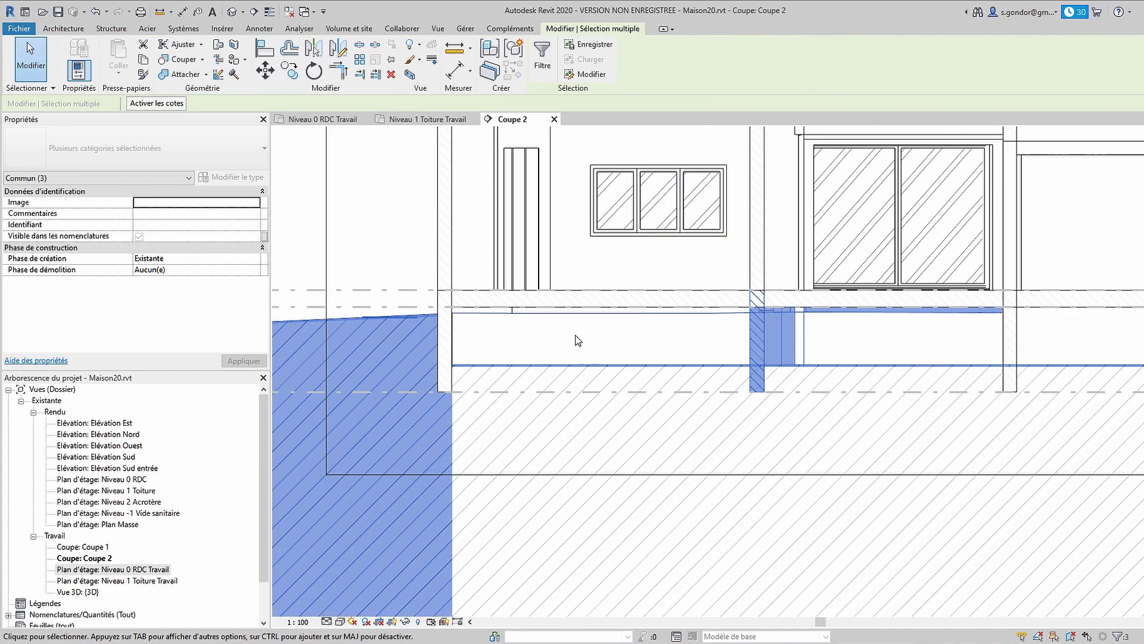
pyautogui.keyDown('ctrl'); pyautogui.moveTo(563, 328); pyautogui.dragTo(411, 344); pyautogui.keyUp('ctrl')
pyautogui.scroll(-3, 599, 283)
pyautogui.scroll(-2, 536, 281)
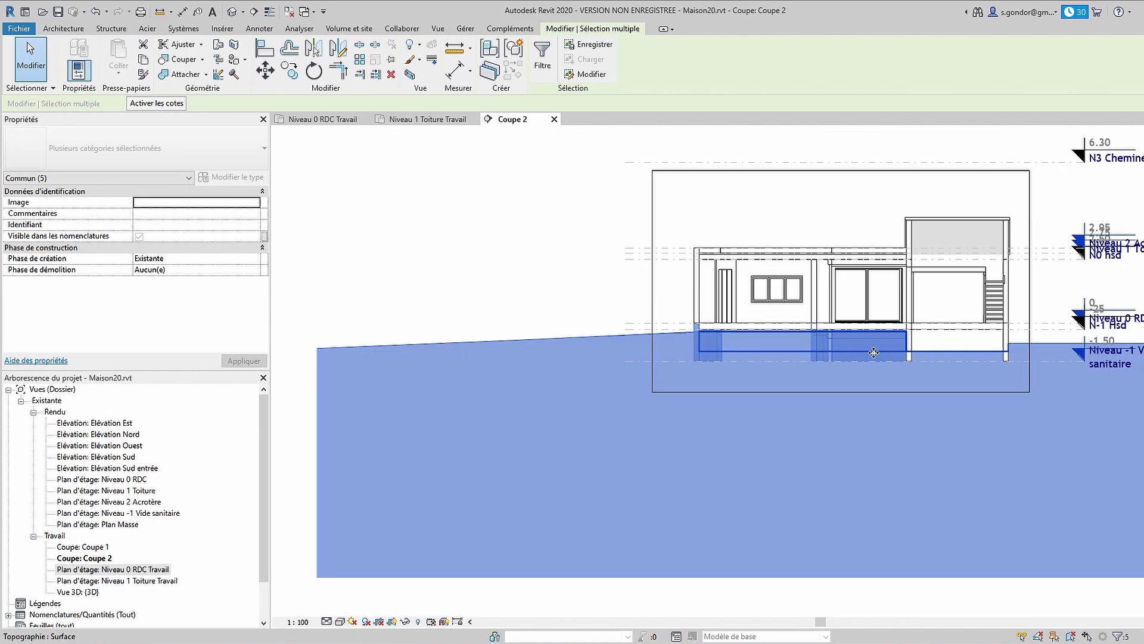
pyautogui.scroll(-1, 524, 285)
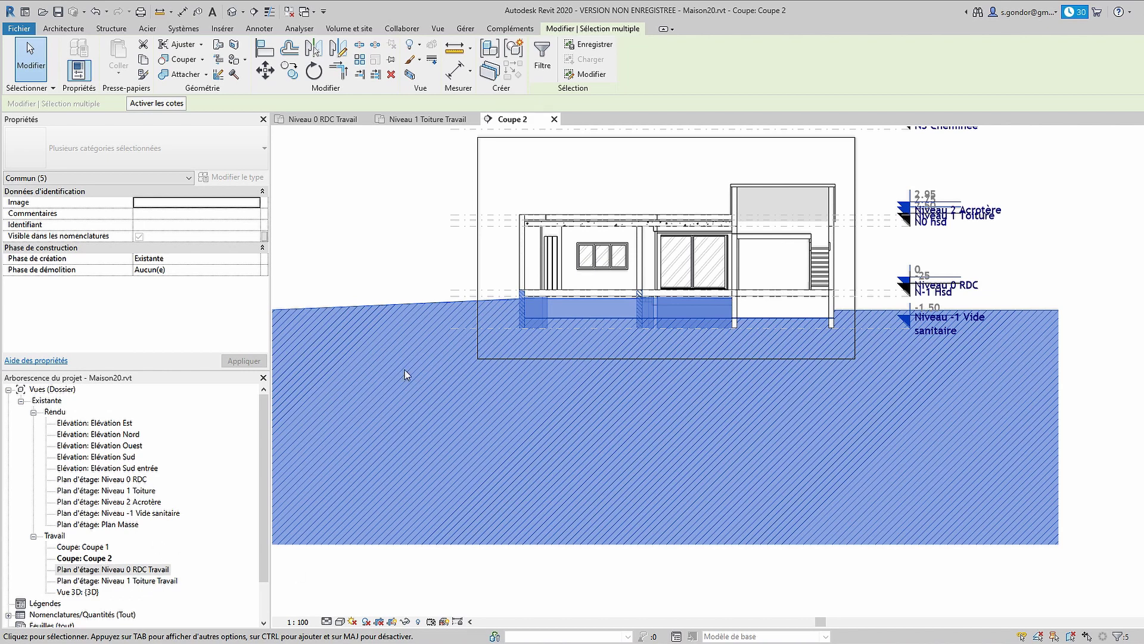
pyautogui.press('Escape')
# - Fit the section with ZF, then open the Niveau 0 RDC Travail floor plan
pyautogui.press('z')
pyautogui.press('f')
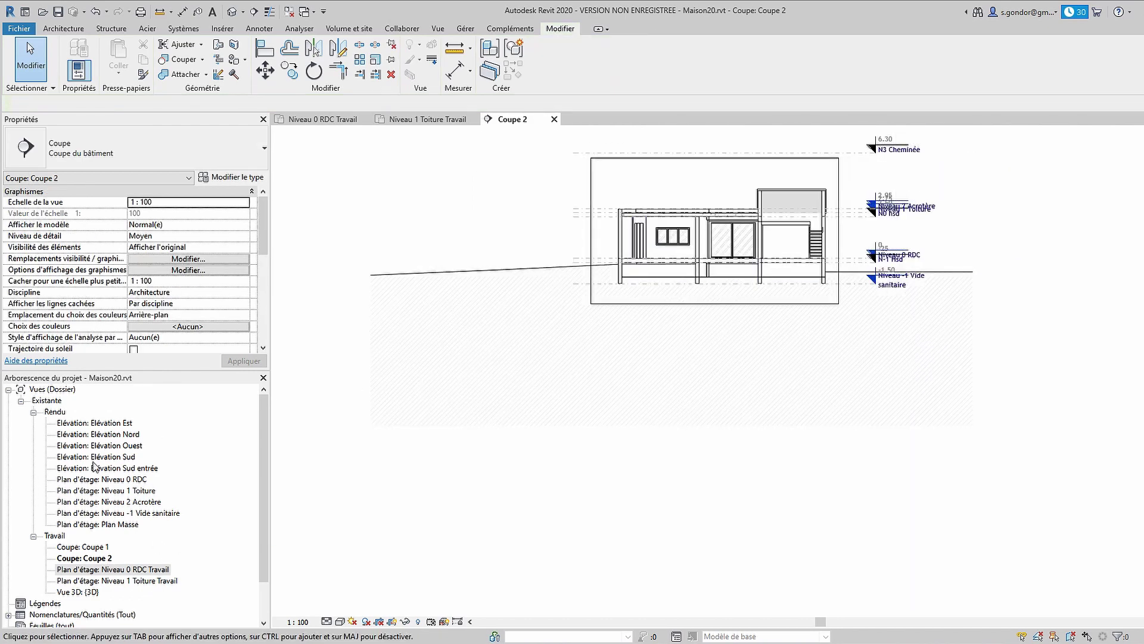
pyautogui.doubleClick(120, 569)
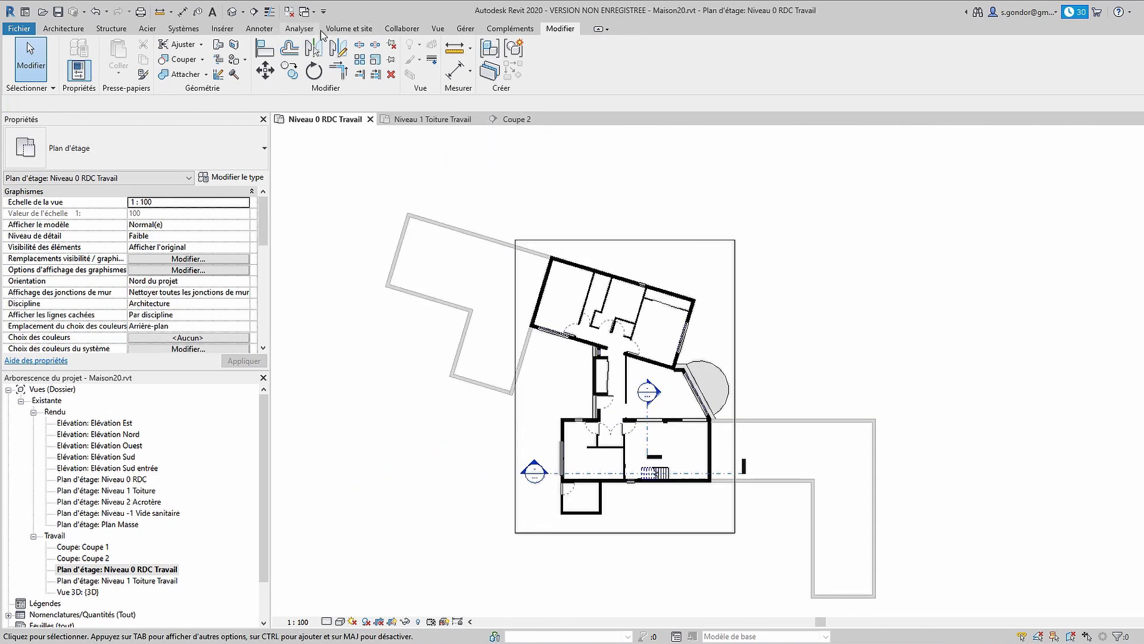
# - Sketch a rectangular Zone de plan boundary around the house on Niveau 0 RDC Travail
pyautogui.click(437, 29)
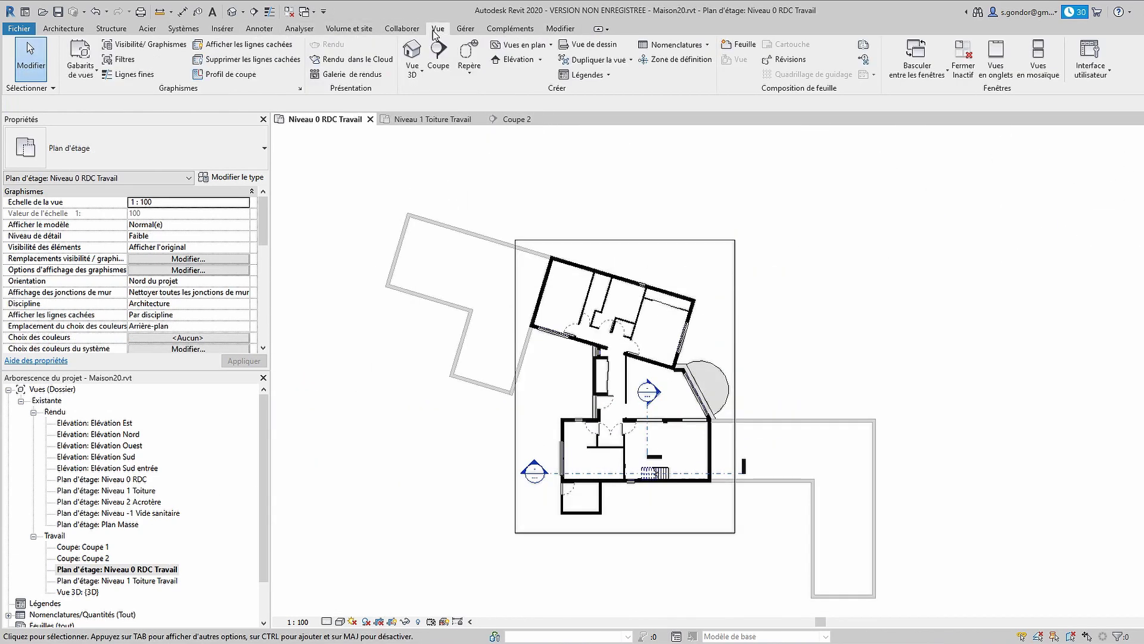
pyautogui.click(525, 46)
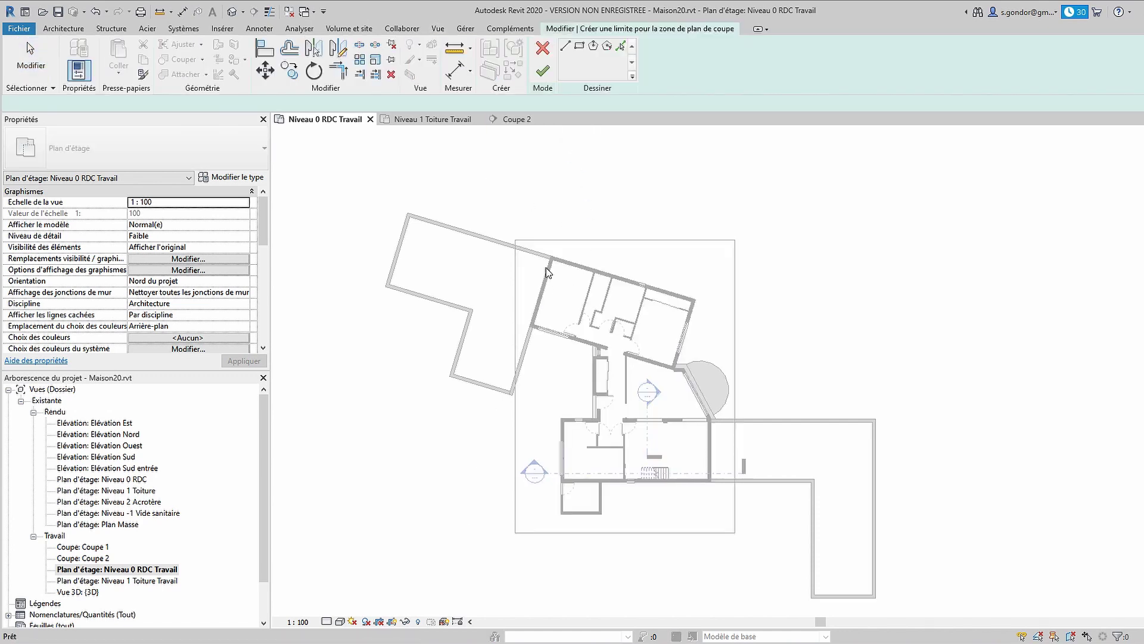
pyautogui.click(522, 246)
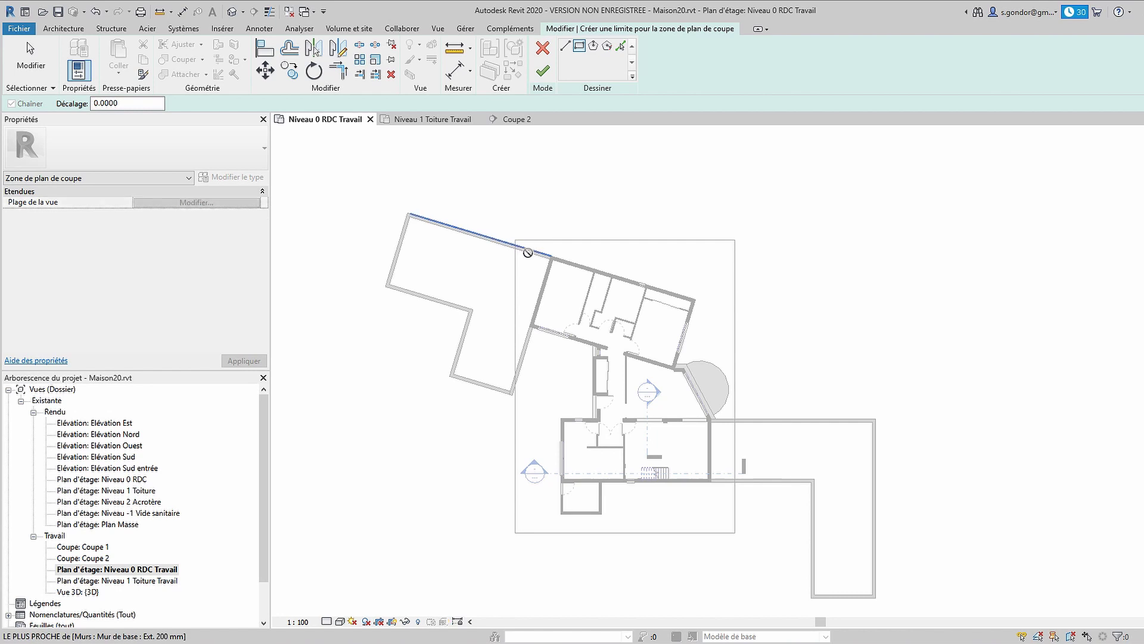
pyautogui.click(732, 525)
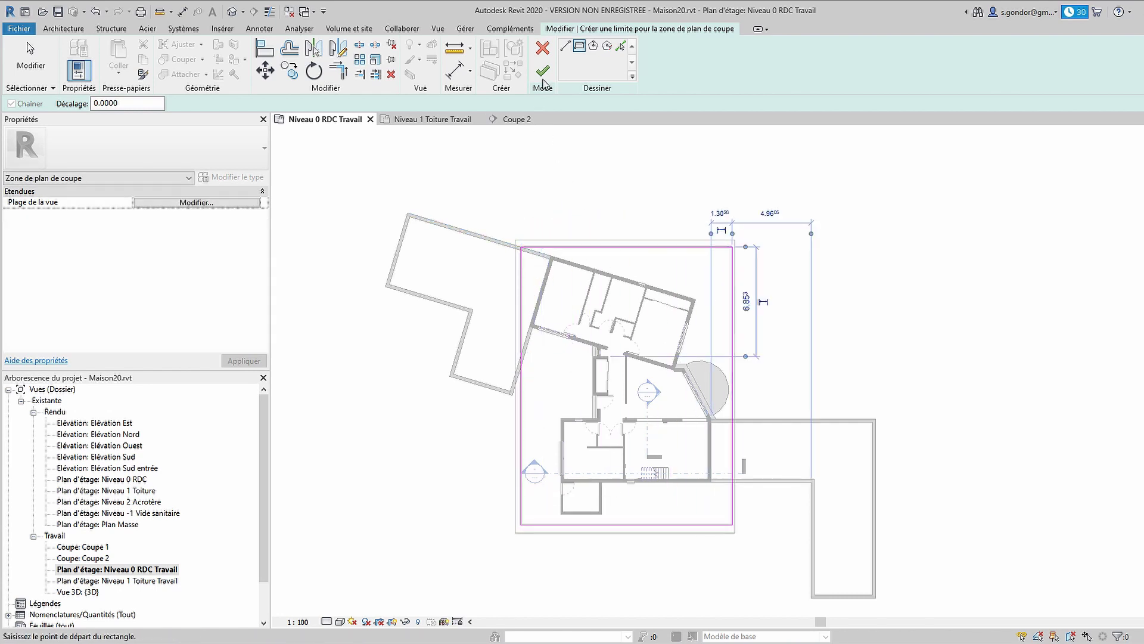
pyautogui.click(542, 71)
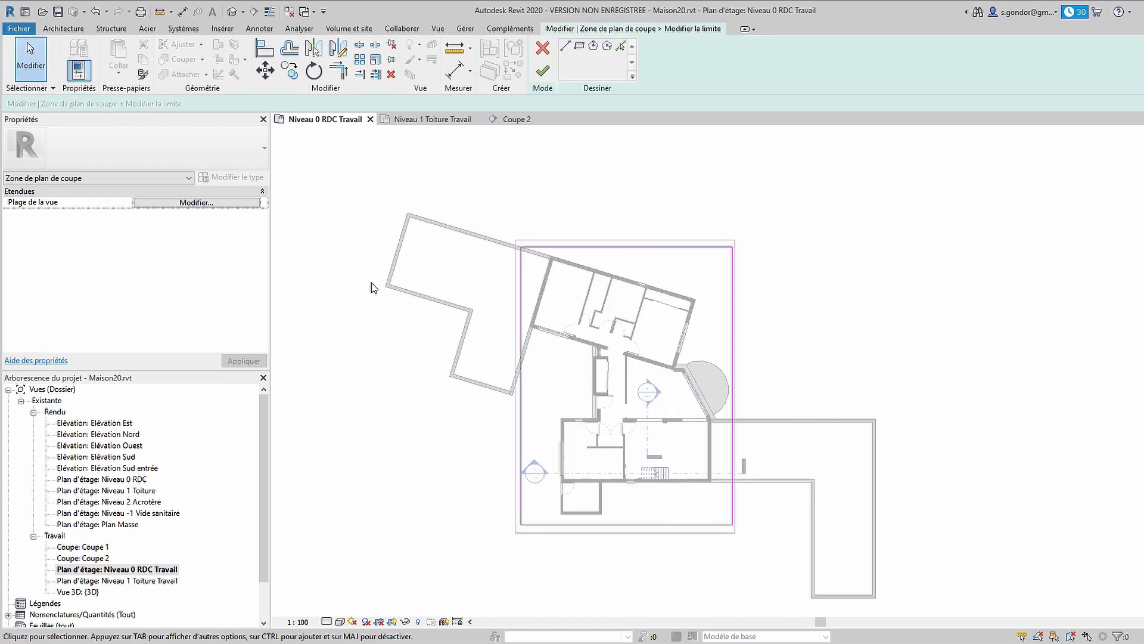
# - Set the plan region's view range: cut plane offset -1.0, bottom and view depth -1.5
pyautogui.click(195, 205)
pyautogui.click(737, 284)
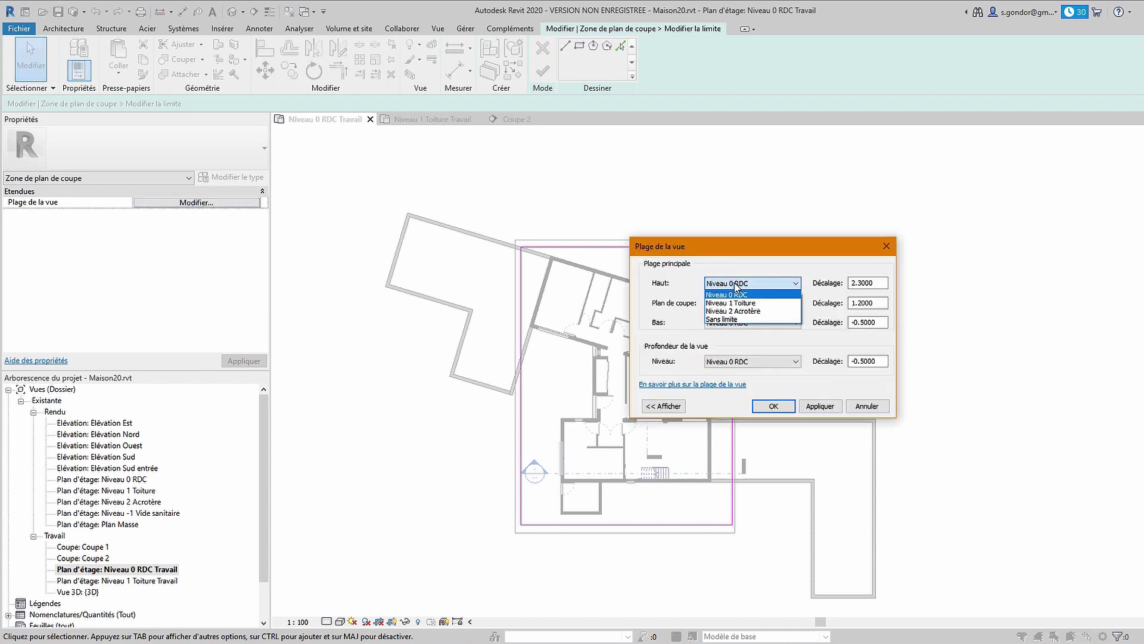
pyautogui.click(766, 266)
pyautogui.click(772, 305)
pyautogui.click(849, 313)
pyautogui.write('-1')
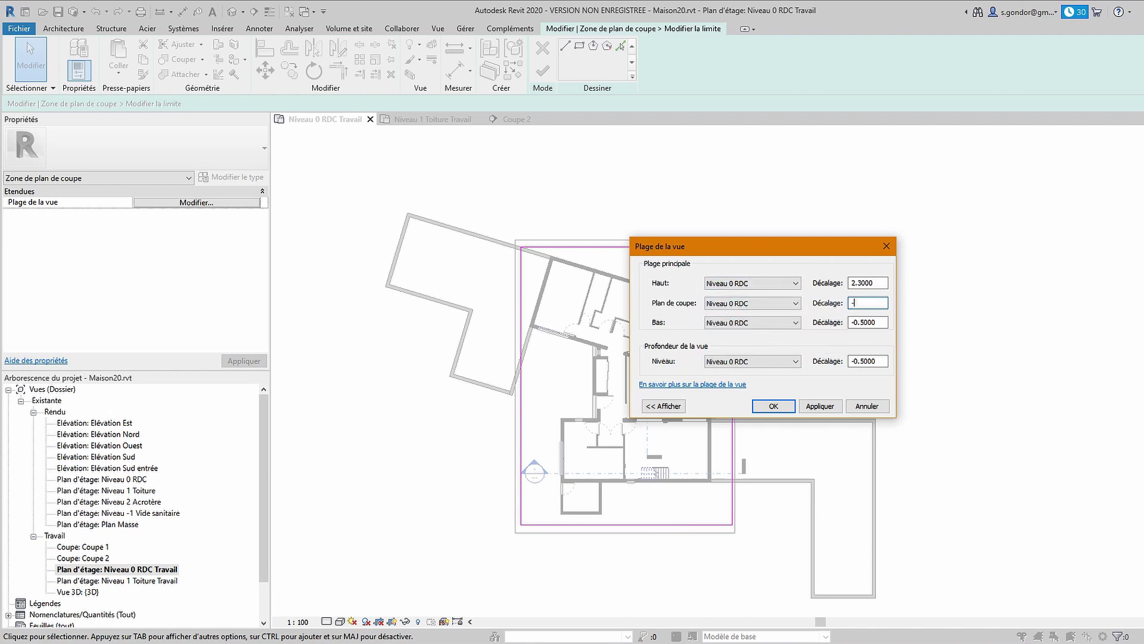
pyautogui.click(774, 406)
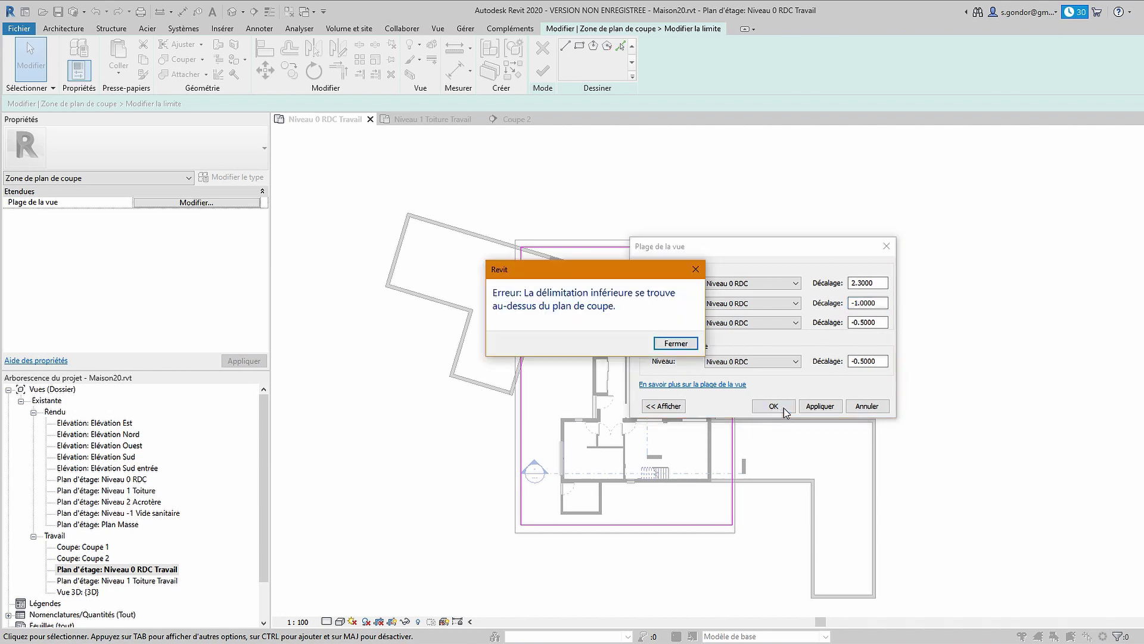
pyautogui.click(686, 345)
pyautogui.write('-1.5000')
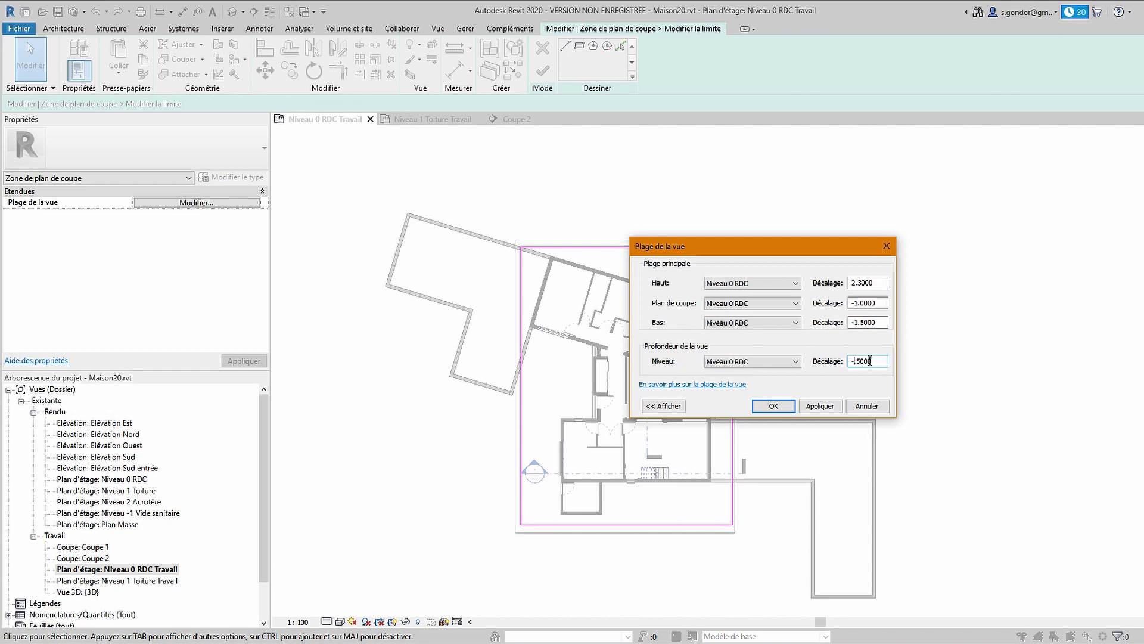
pyautogui.click(757, 408)
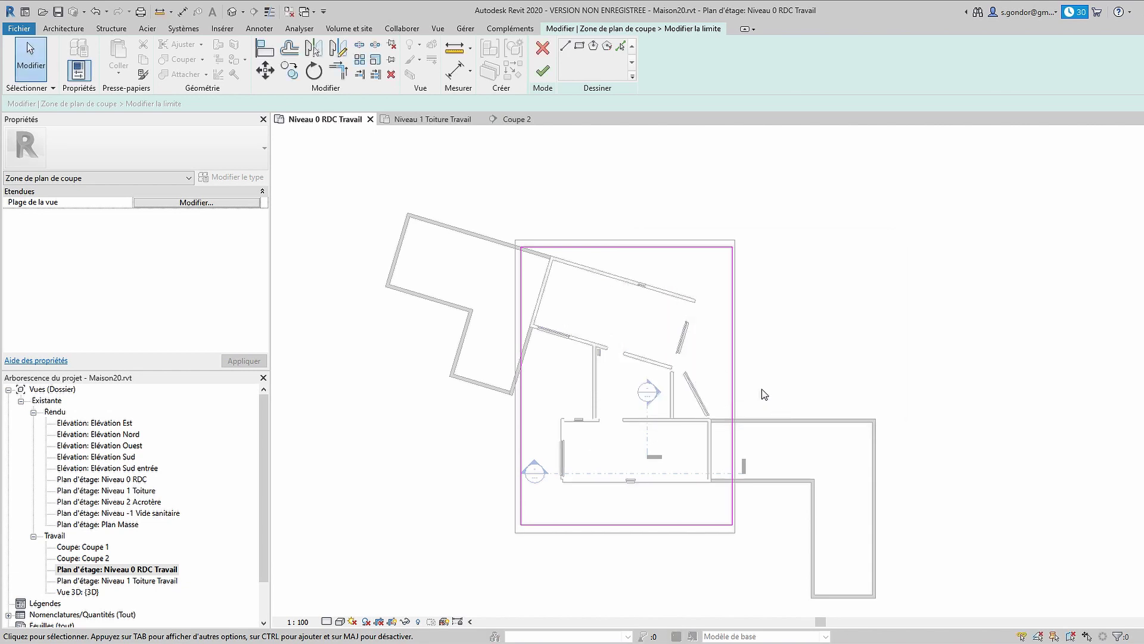
pyautogui.scroll(1, 804, 381)
pyautogui.scroll(1, 724, 428)
pyautogui.keyDown('ctrl'); pyautogui.scroll(1, 715, 429); pyautogui.keyUp('ctrl')
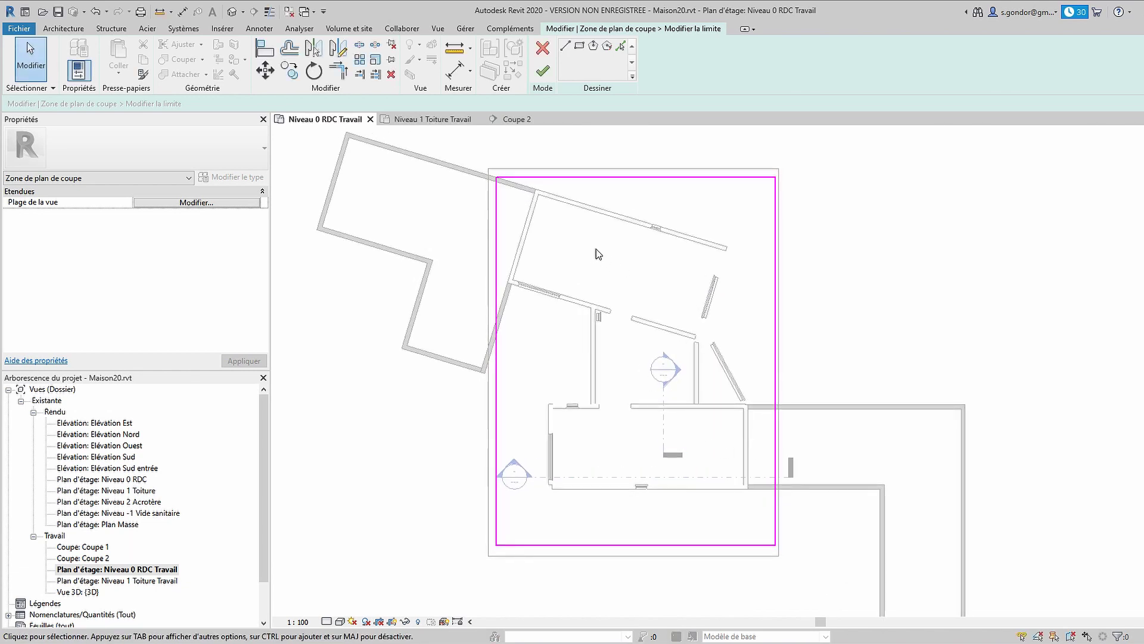
# - Finish the plan region boundary and select the nine lower walls of the house
pyautogui.click(553, 75)
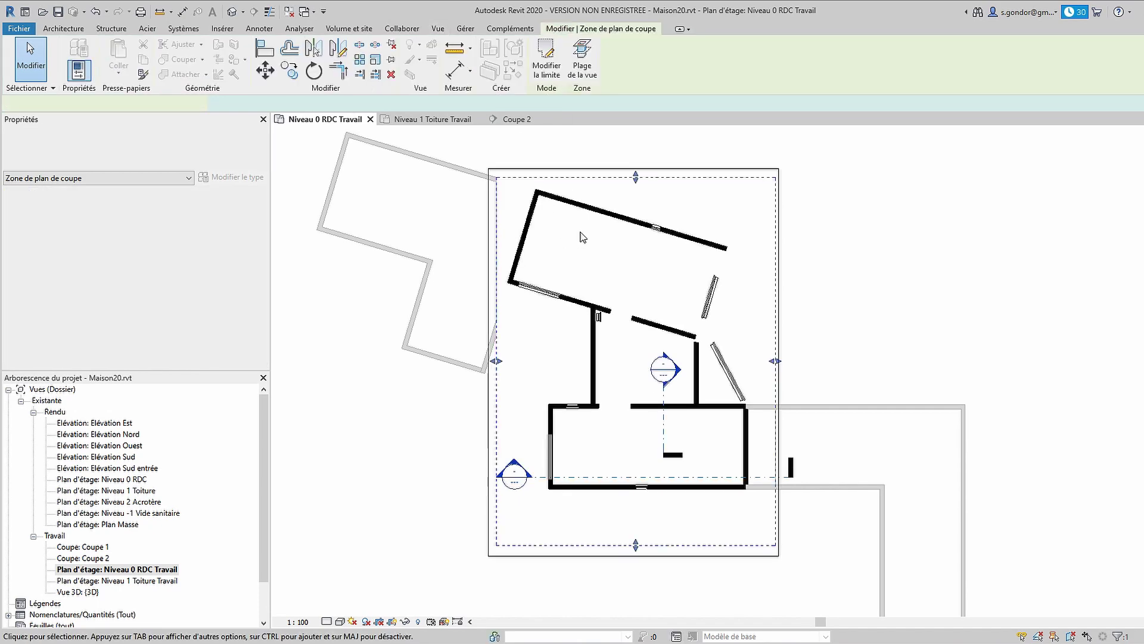
pyautogui.click(544, 195)
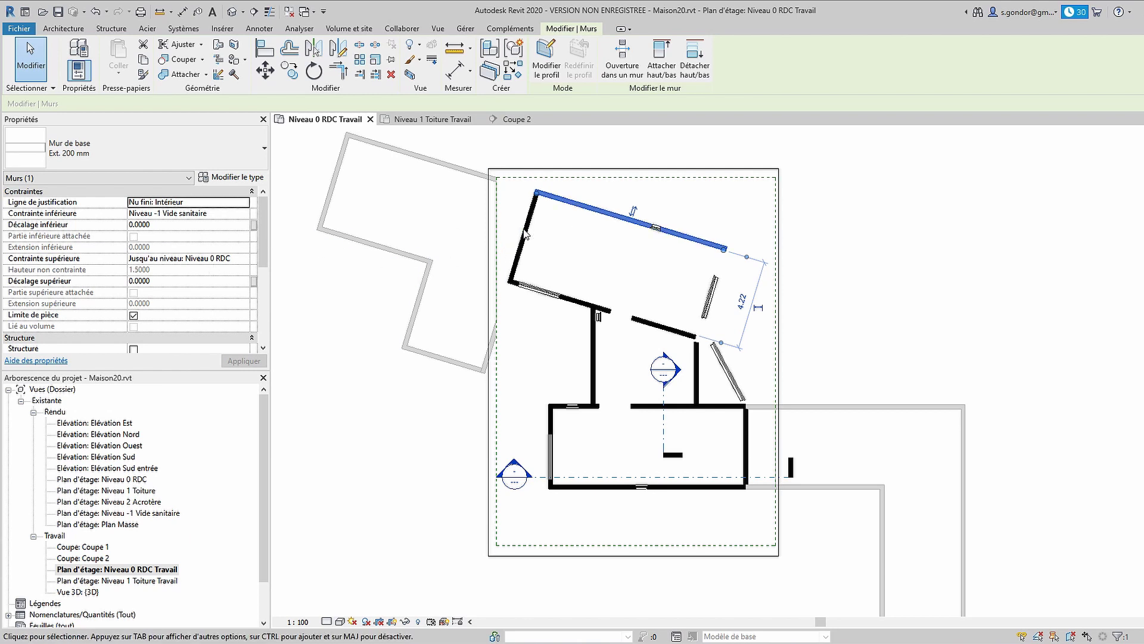
pyautogui.keyDown('ctrl'); pyautogui.click(531, 247); pyautogui.keyUp('ctrl')
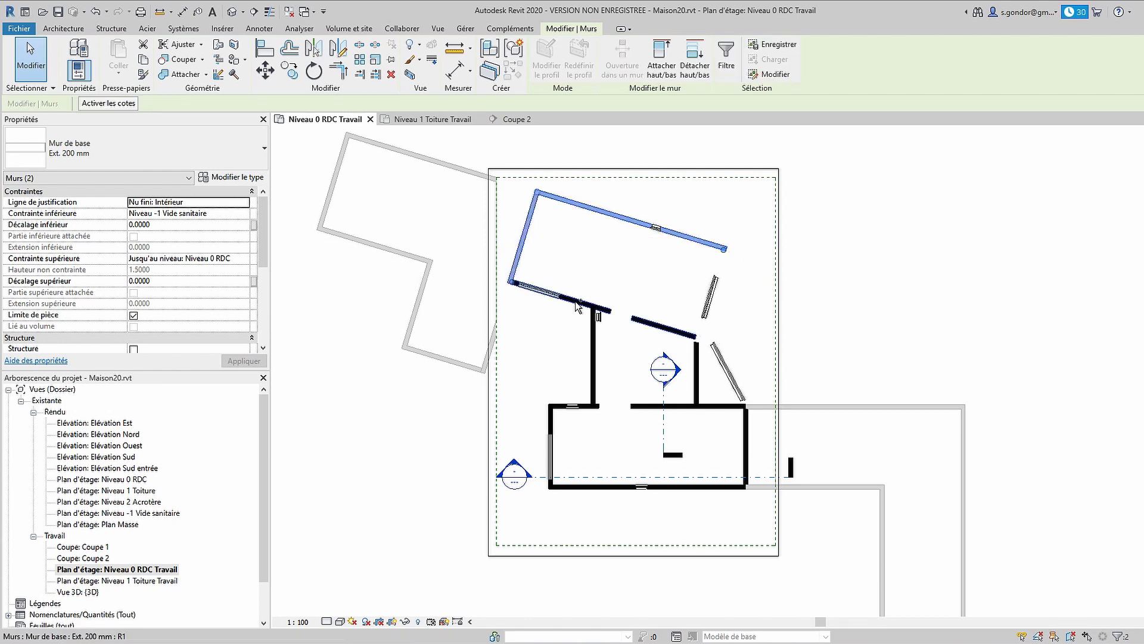
pyautogui.keyDown('ctrl'); pyautogui.click(683, 328); pyautogui.keyUp('ctrl')
pyautogui.keyDown('ctrl'); pyautogui.click(594, 357); pyautogui.keyUp('ctrl')
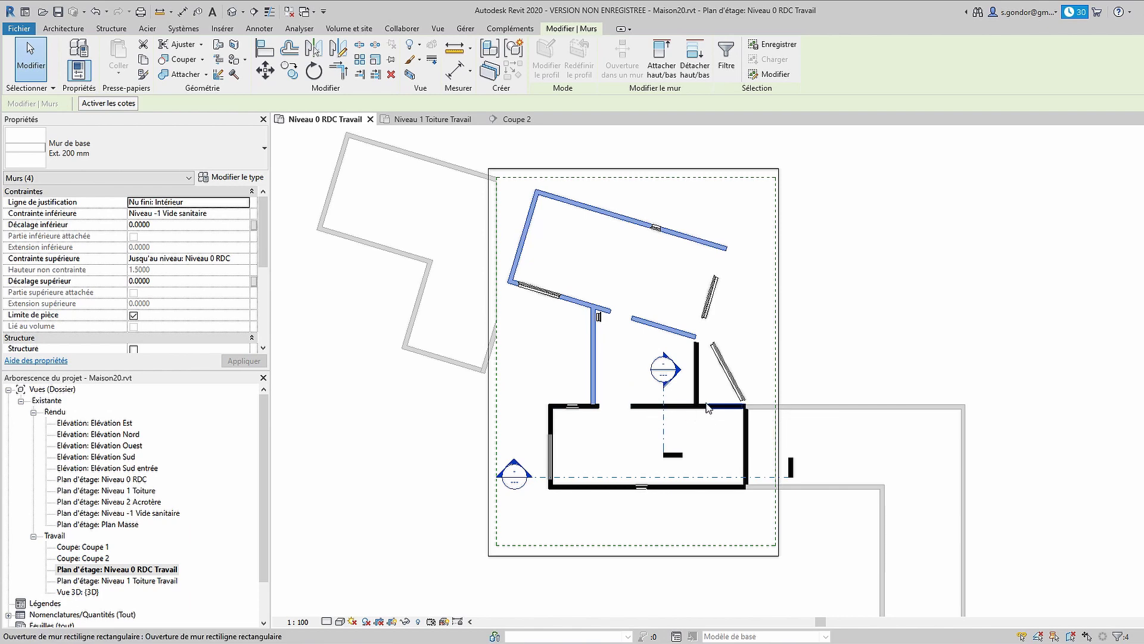
pyautogui.keyDown('ctrl'); pyautogui.click(696, 384); pyautogui.keyUp('ctrl')
pyautogui.keyDown('ctrl'); pyautogui.click(746, 447); pyautogui.keyUp('ctrl')
pyautogui.keyDown('ctrl'); pyautogui.click(626, 486); pyautogui.keyUp('ctrl')
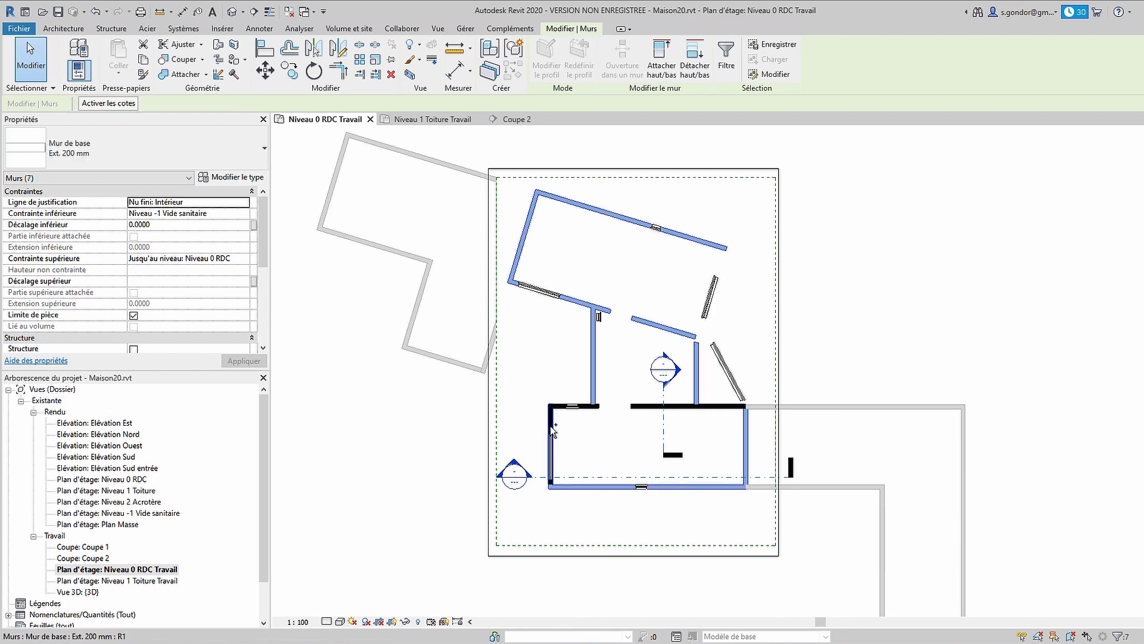
pyautogui.keyDown('ctrl'); pyautogui.click(553, 428); pyautogui.keyUp('ctrl')
pyautogui.scroll(2, 566, 411)
pyautogui.keyDown('ctrl'); pyautogui.click(719, 406); pyautogui.keyUp('ctrl')
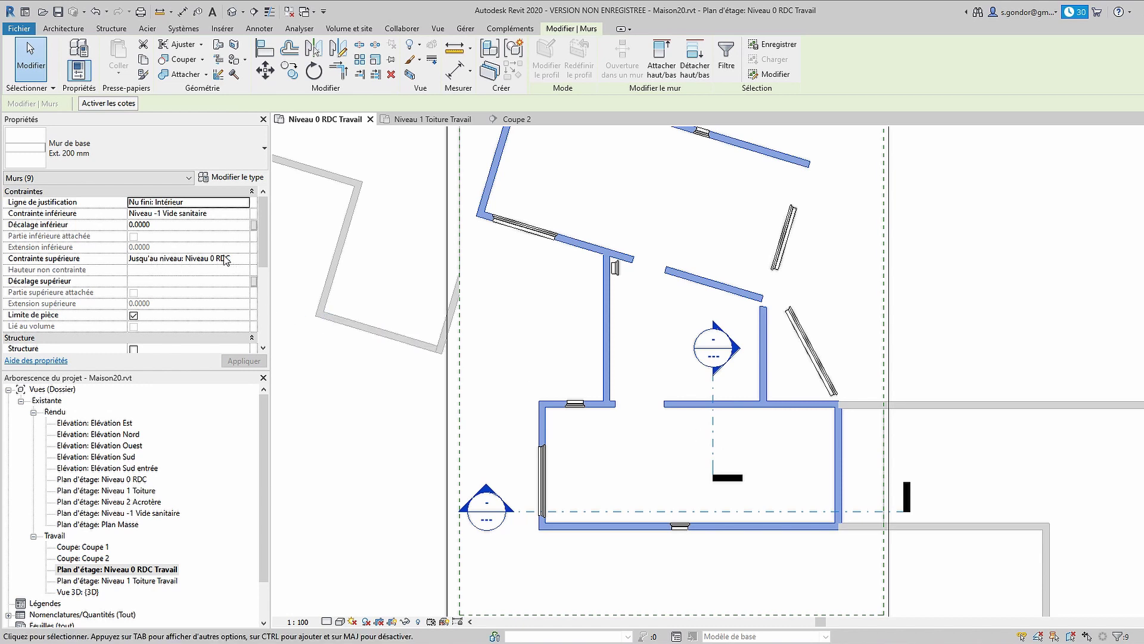
# - Set the nine walls' top constraint to N-1 Hsd, accepting the warning
pyautogui.click(234, 262)
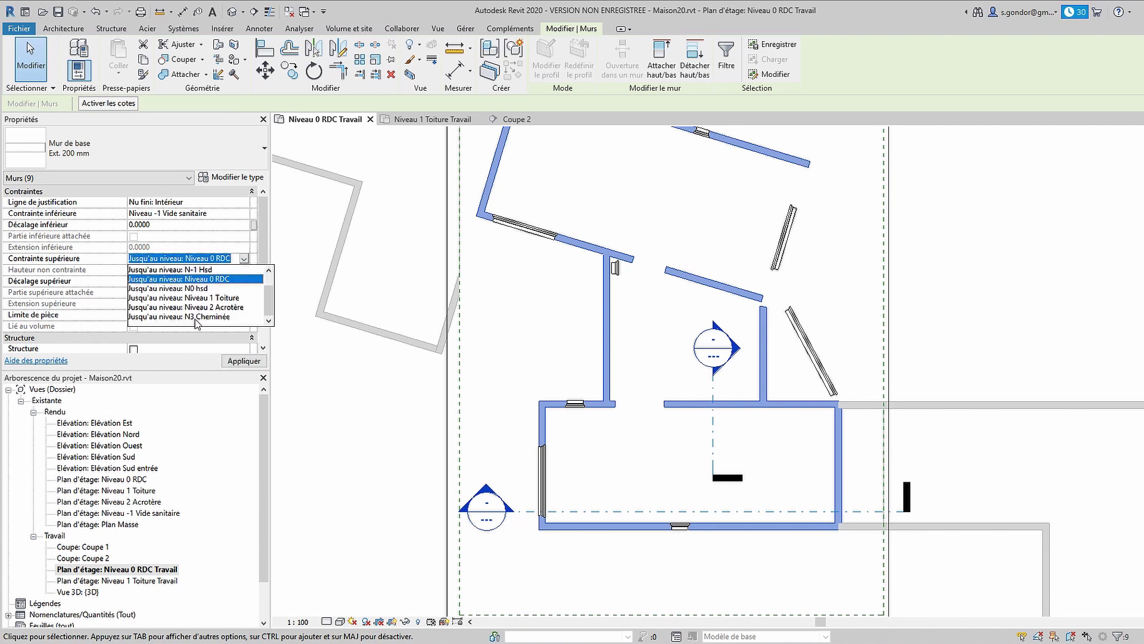
pyautogui.click(198, 270)
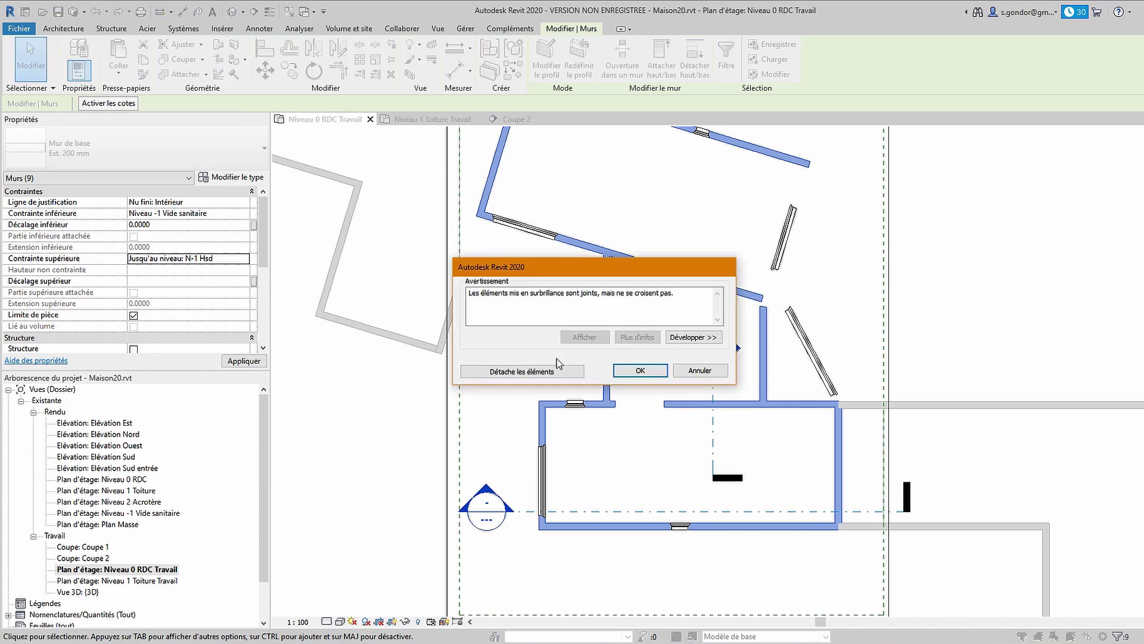
pyautogui.click(636, 369)
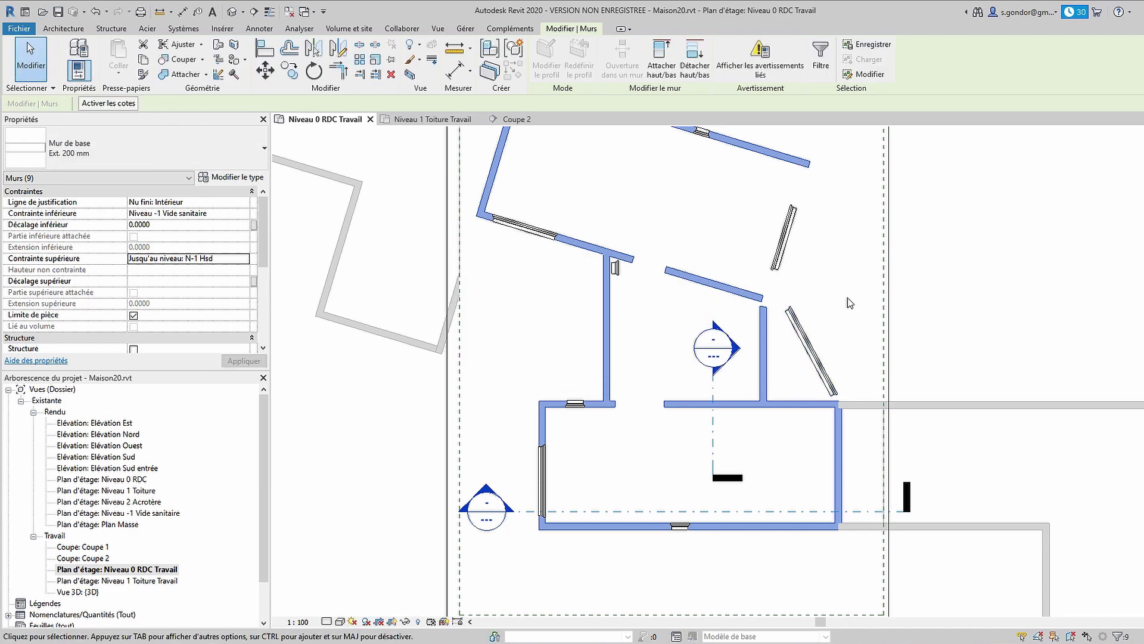
pyautogui.moveTo(848, 298); pyautogui.dragTo(788, 363, button='middle')
pyautogui.press('Escape')
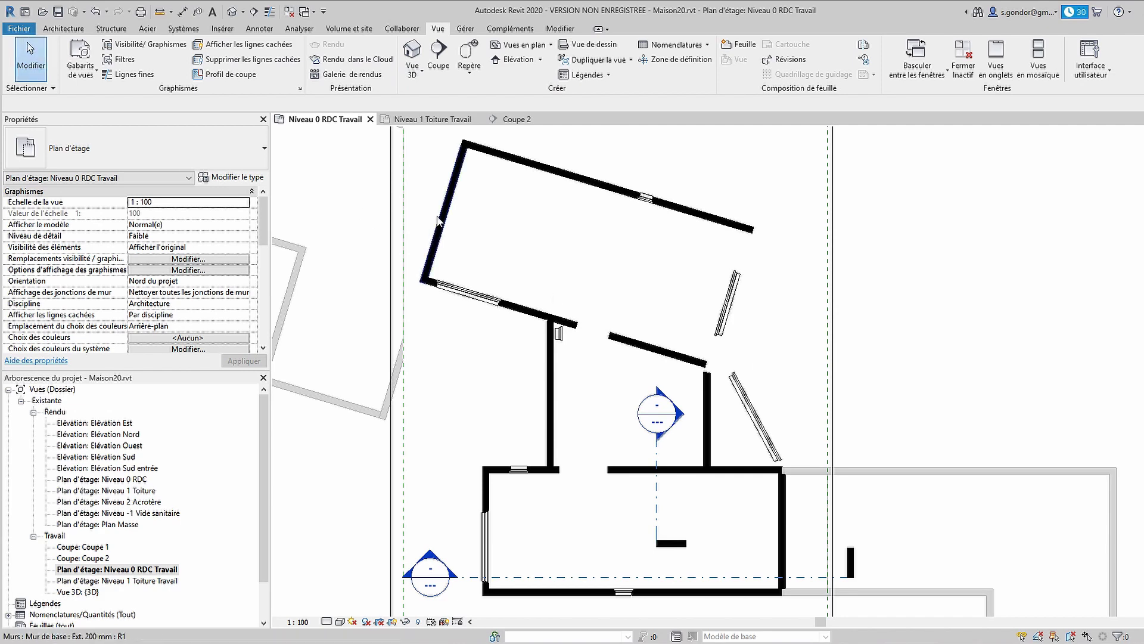
# - Open the Coupe 2 section using Atteindre la vue on its section line
pyautogui.scroll(-4, 438, 221)
pyautogui.click(526, 188)
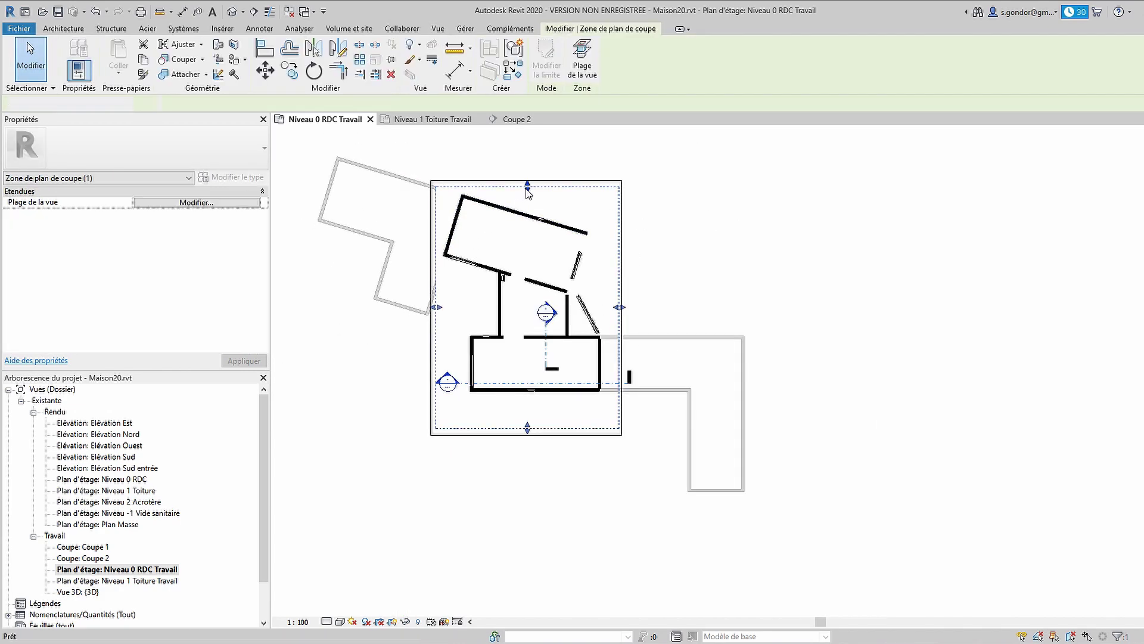
pyautogui.press('Escape')
pyautogui.scroll(1, 566, 354)
pyautogui.scroll(2, 566, 354)
pyautogui.scroll(2, 566, 355)
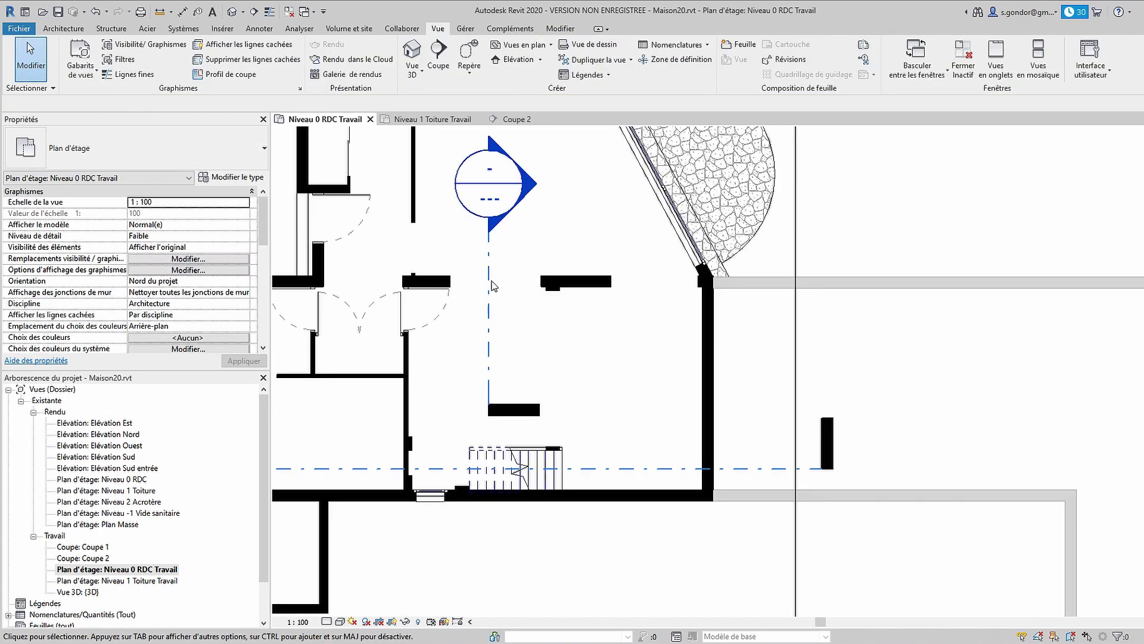
pyautogui.moveTo(555, 273); pyautogui.dragTo(630, 275, button='middle')
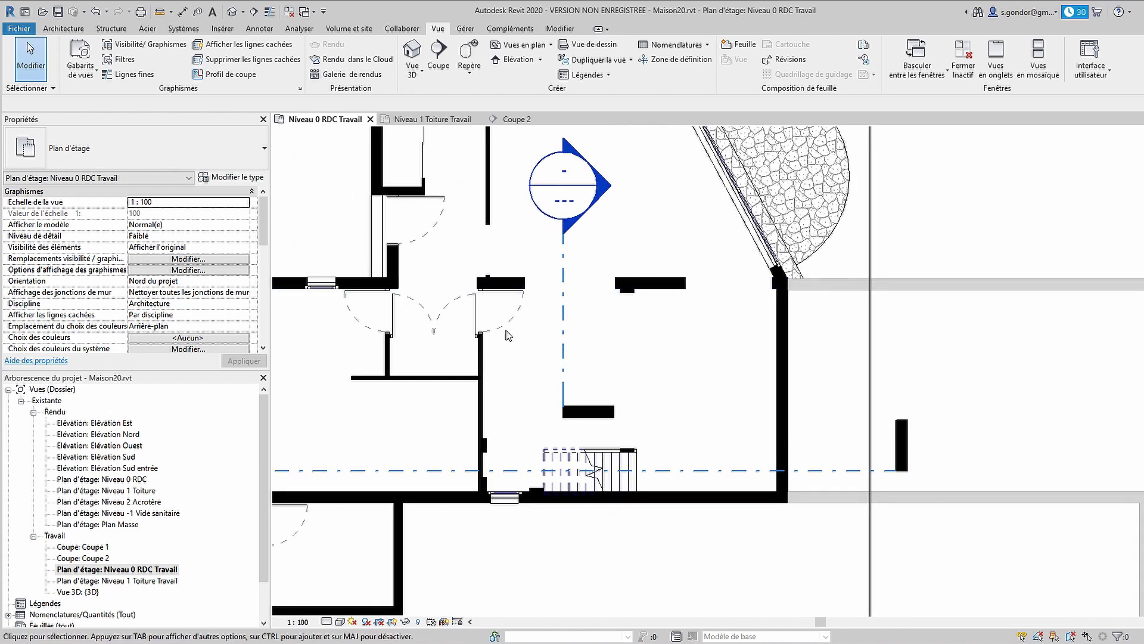
pyautogui.rightClick(560, 266)
pyautogui.click(656, 379)
# - Duplicate the slab's floor type as 'Dalle en béton - 200 mm' with a 0.20 structural layer
pyautogui.scroll(5, 761, 266)
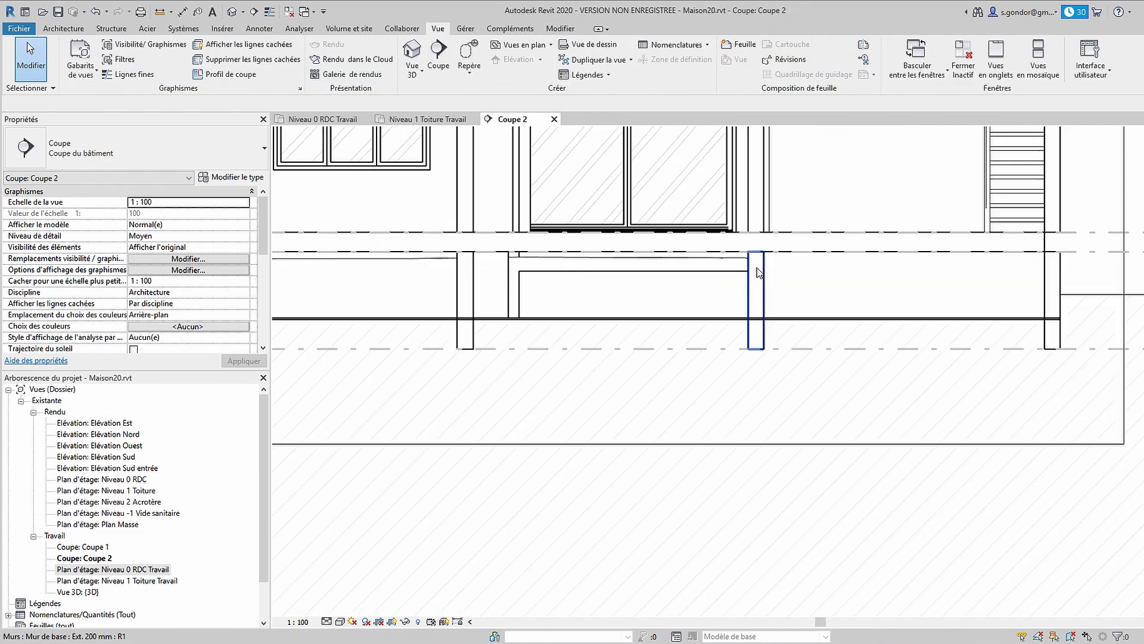
pyautogui.moveTo(1037, 255); pyautogui.dragTo(871, 252, button='middle')
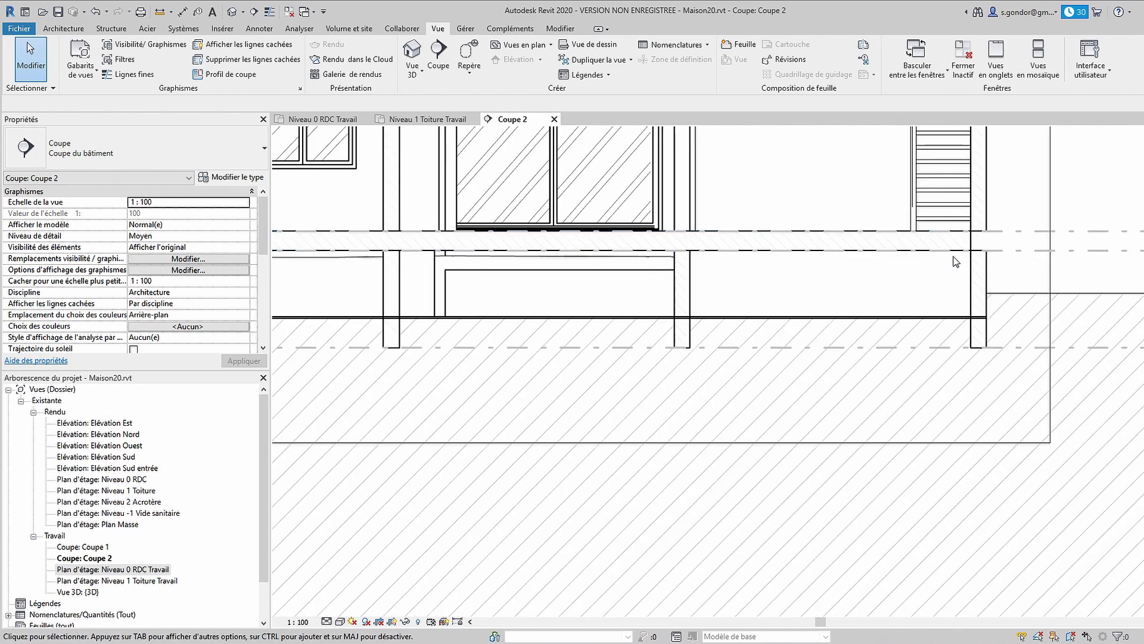
pyautogui.click(871, 254)
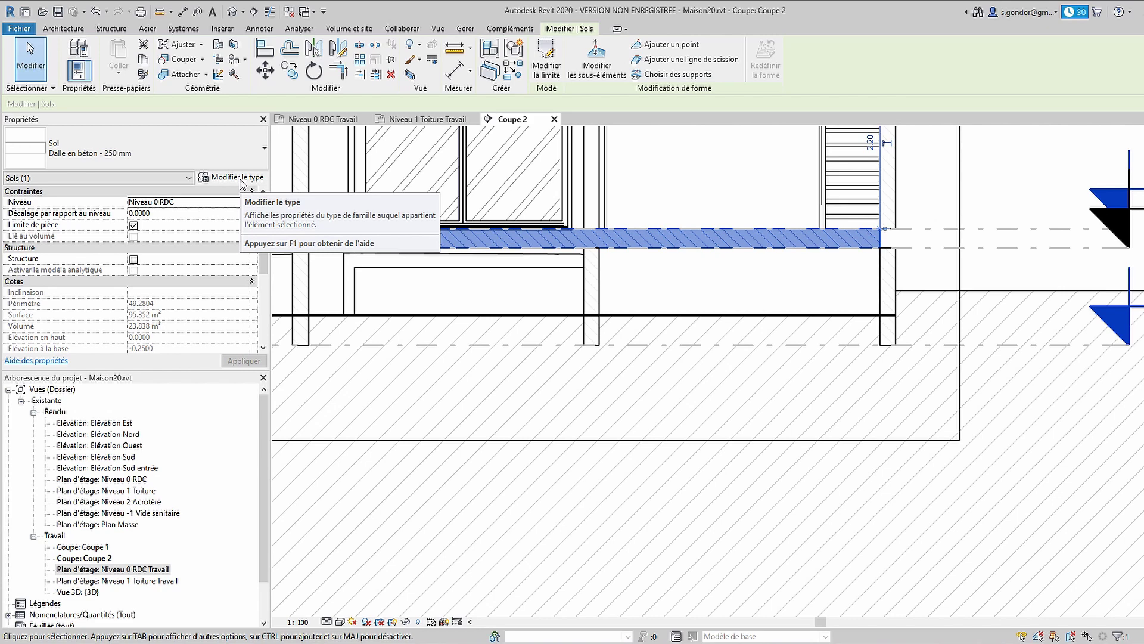
pyautogui.click(242, 180)
pyautogui.click(915, 161)
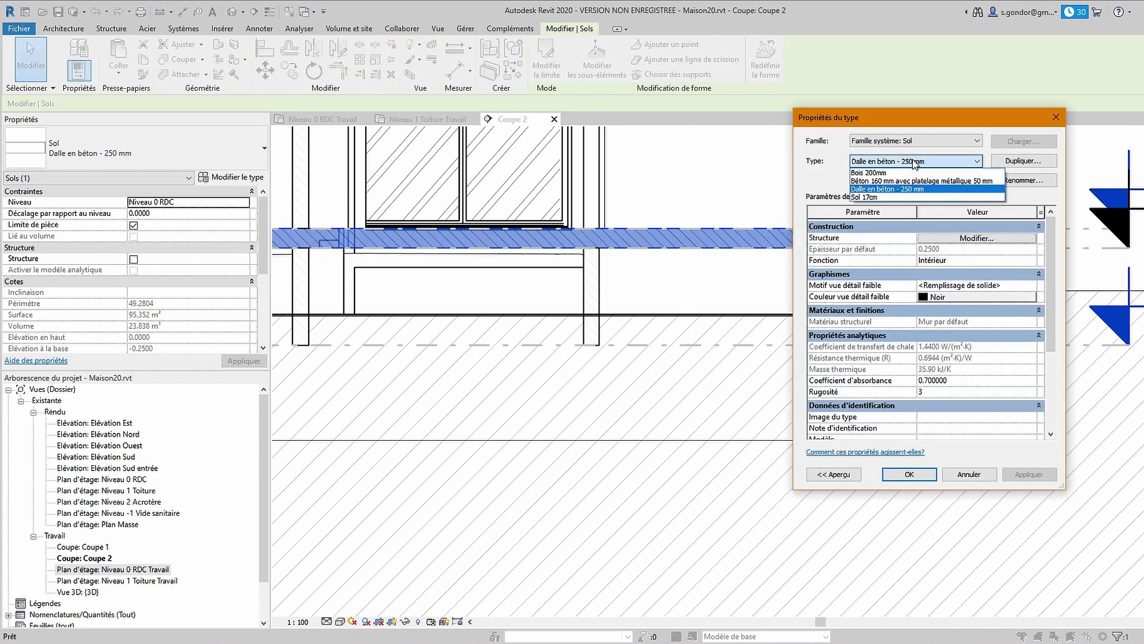
pyautogui.click(1023, 161)
pyautogui.write('Dalle en béton - 200 mm')
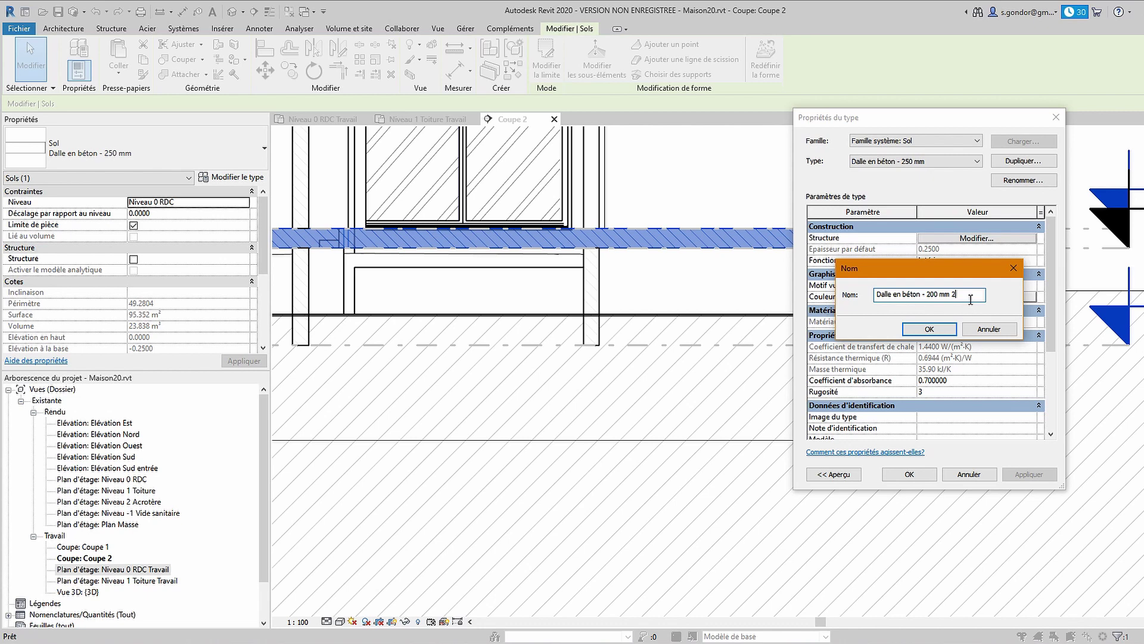
pyautogui.click(933, 329)
pyautogui.click(993, 237)
pyautogui.write('0.2')
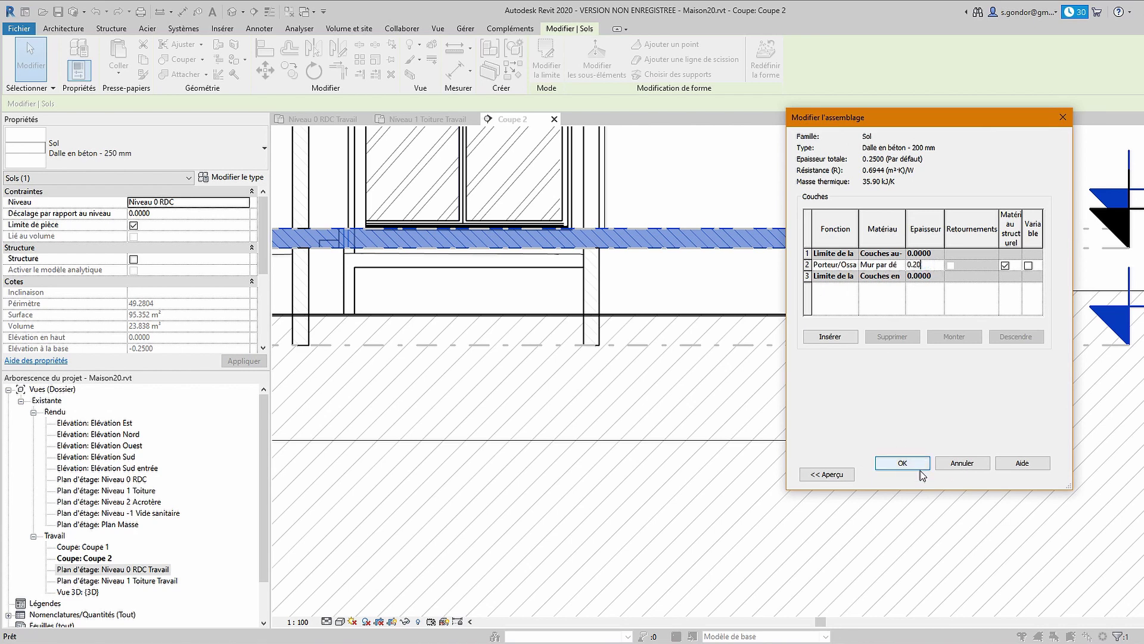
pyautogui.click(902, 463)
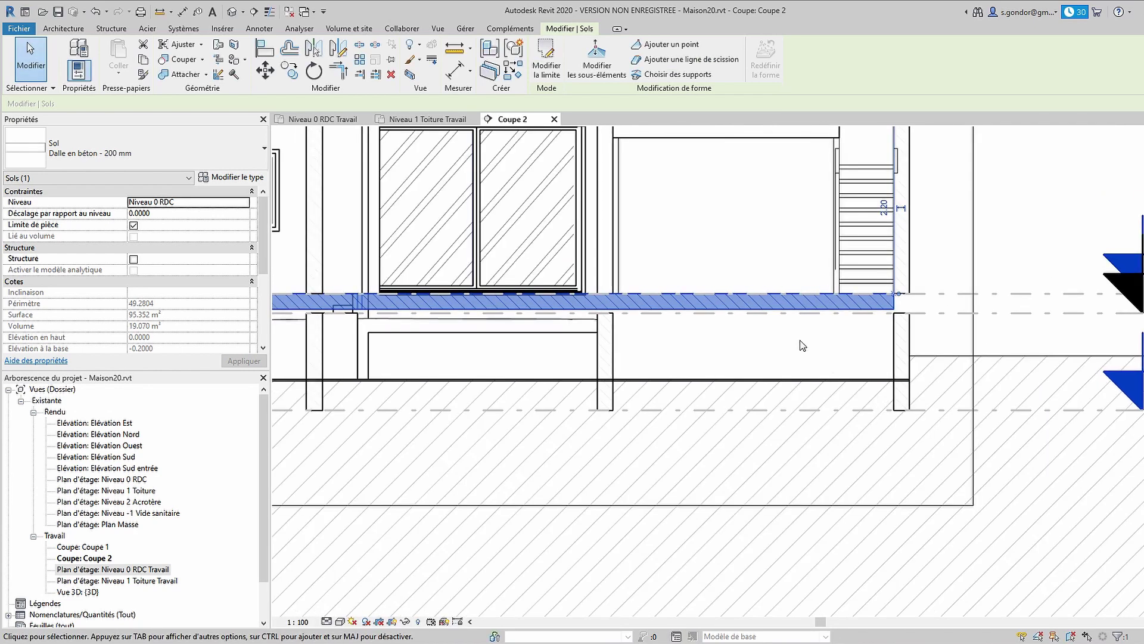
# - Align the slab's top to the level line with AL and lock it
pyautogui.click(800, 339)
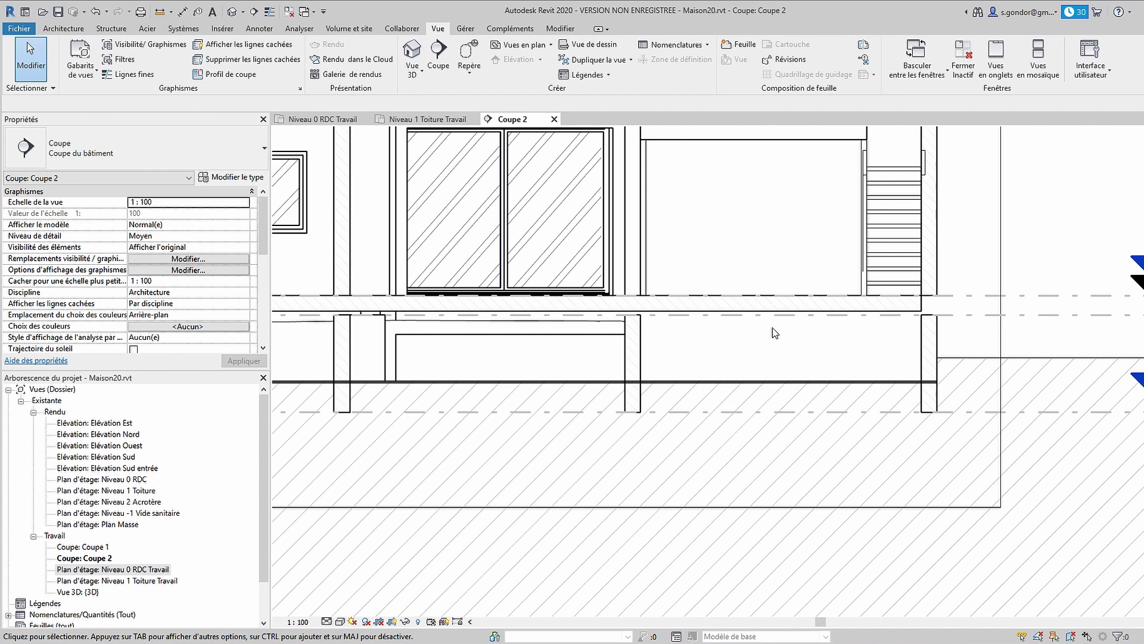
pyautogui.press('a')
pyautogui.press('l')
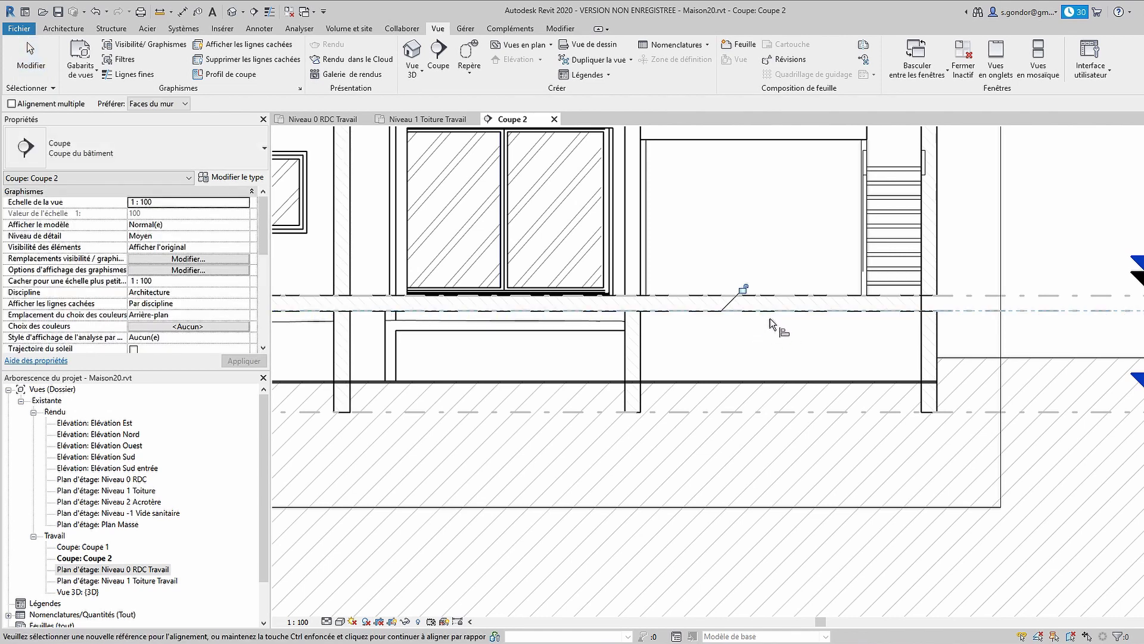
pyautogui.scroll(-2, 772, 320)
pyautogui.scroll(-1, 849, 324)
pyautogui.click(850, 324)
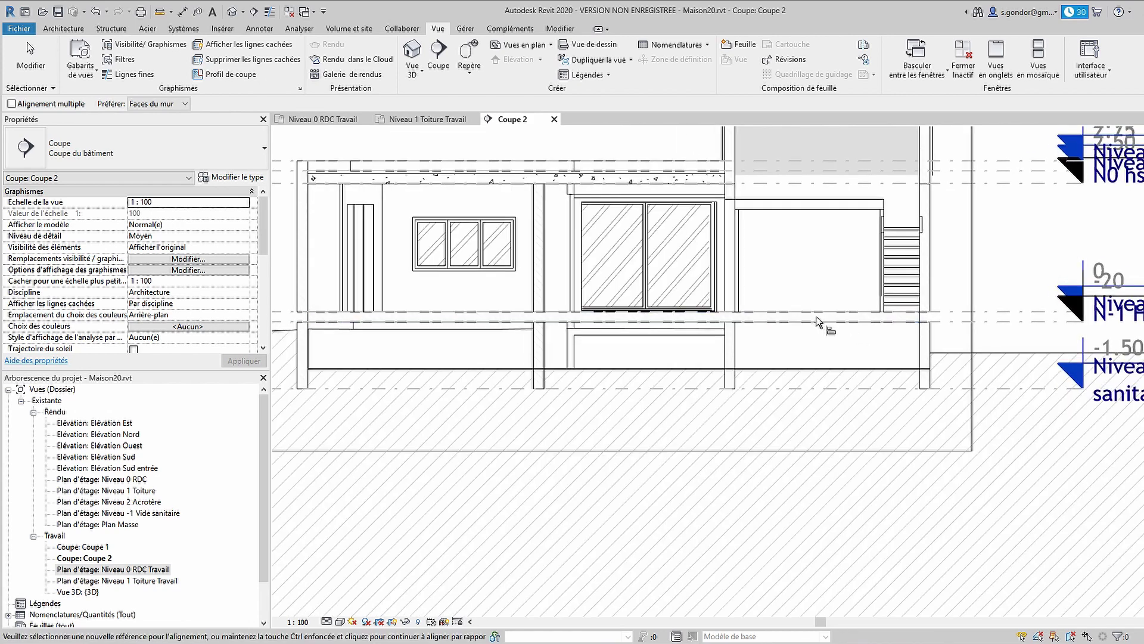
pyautogui.click(885, 315)
pyautogui.press('Escape')
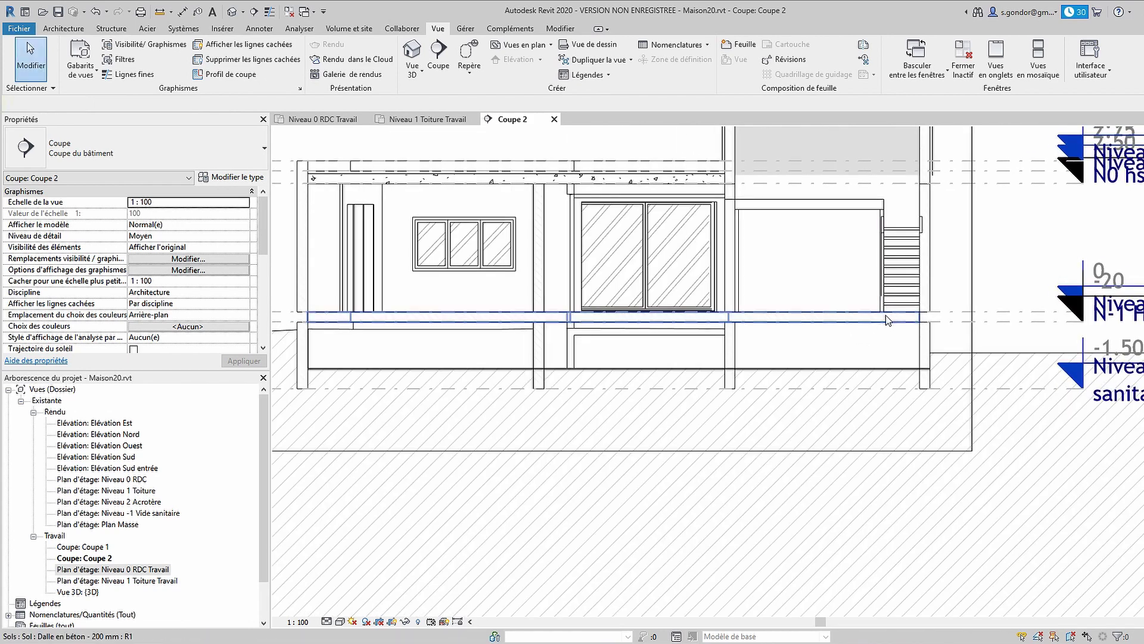
# - Switch the floor to the Dalle en béton - 250 mm type, dismissing the constraints error
pyautogui.click(885, 315)
pyautogui.click(149, 149)
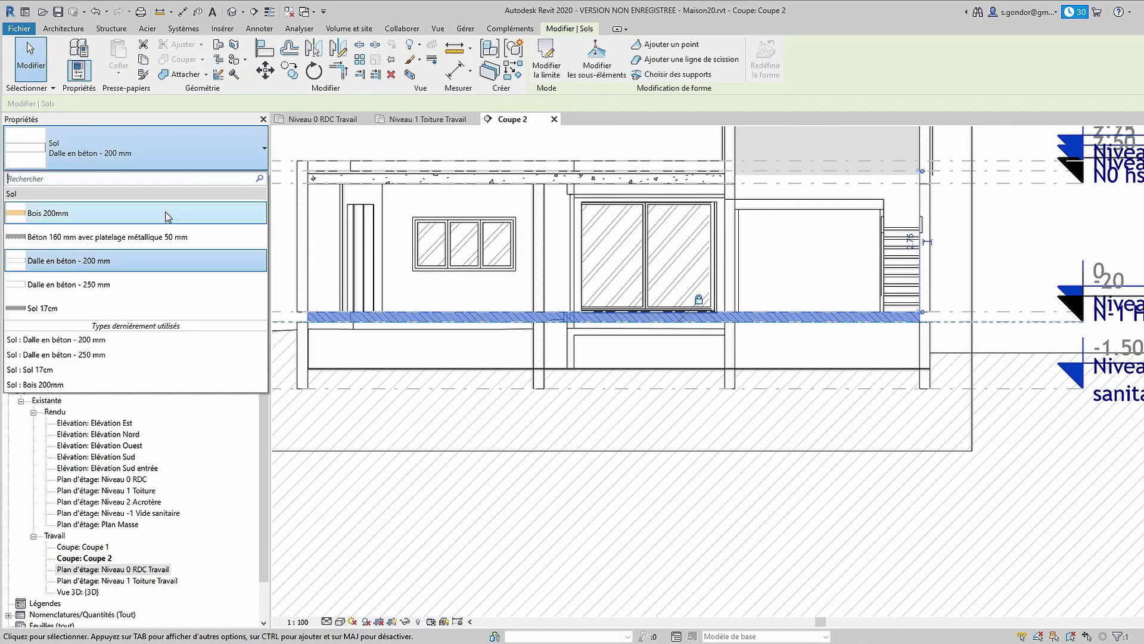
pyautogui.click(107, 212)
pyautogui.click(966, 624)
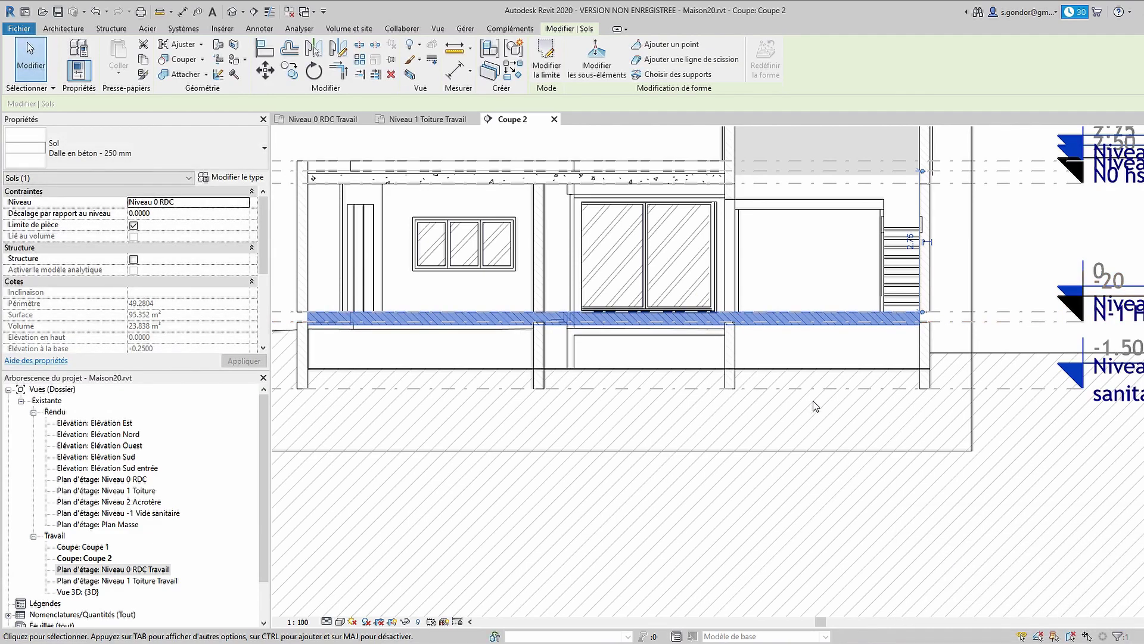
pyautogui.scroll(2, 483, 291)
pyautogui.click(671, 373)
pyautogui.press('Escape')
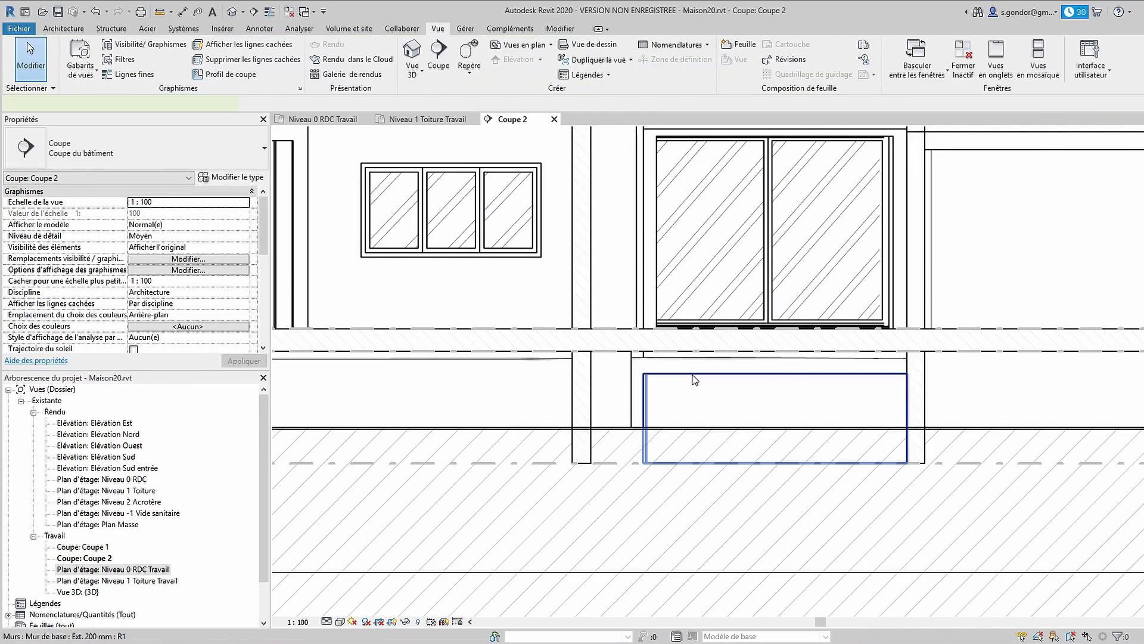
# - Show the house in the {3D} view, orbited to a low front angle
pyautogui.click(692, 375)
pyautogui.scroll(-3, 769, 379)
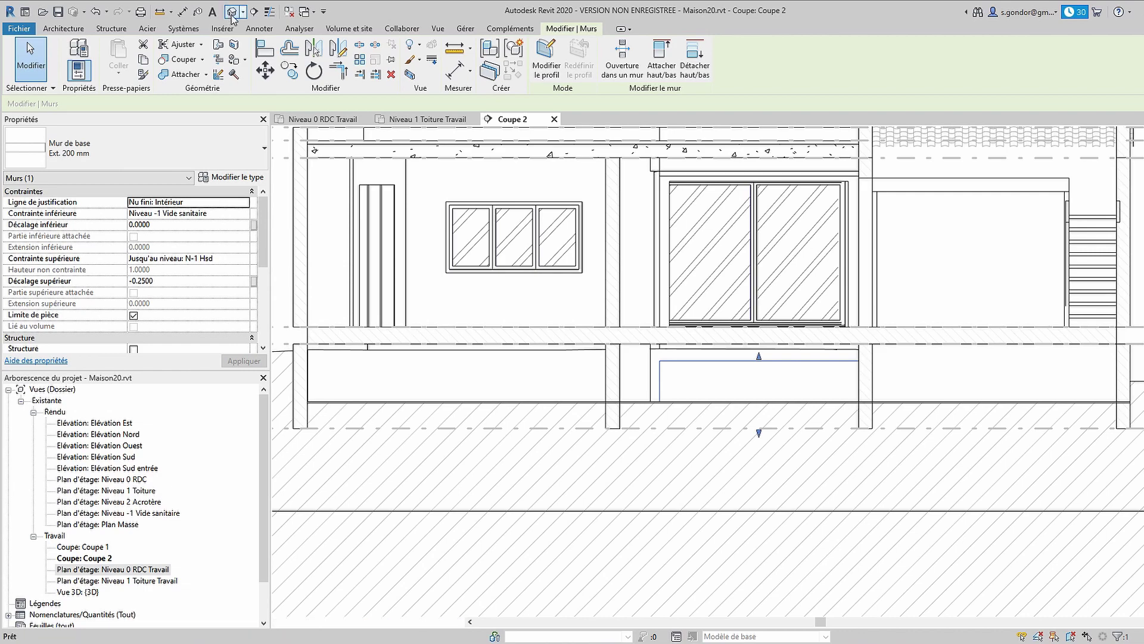
pyautogui.click(232, 12)
pyautogui.moveTo(582, 258)
pyautogui.keyDown('shift'); pyautogui.mouseDown(button='middle')
pyautogui.moveTo(685, 188)
pyautogui.moveTo(828, 376)
pyautogui.moveTo(807, 527)
pyautogui.moveTo(812, 460)
pyautogui.moveTo(615, 449)
pyautogui.moveTo(582, 479)
pyautogui.moveTo(750, 442)
pyautogui.moveTo(589, 441)
pyautogui.moveTo(886, 416)
pyautogui.mouseUp(button='middle'); pyautogui.keyUp('shift')
pyautogui.scroll(3, 745, 453)
pyautogui.scroll(2, 615, 448)
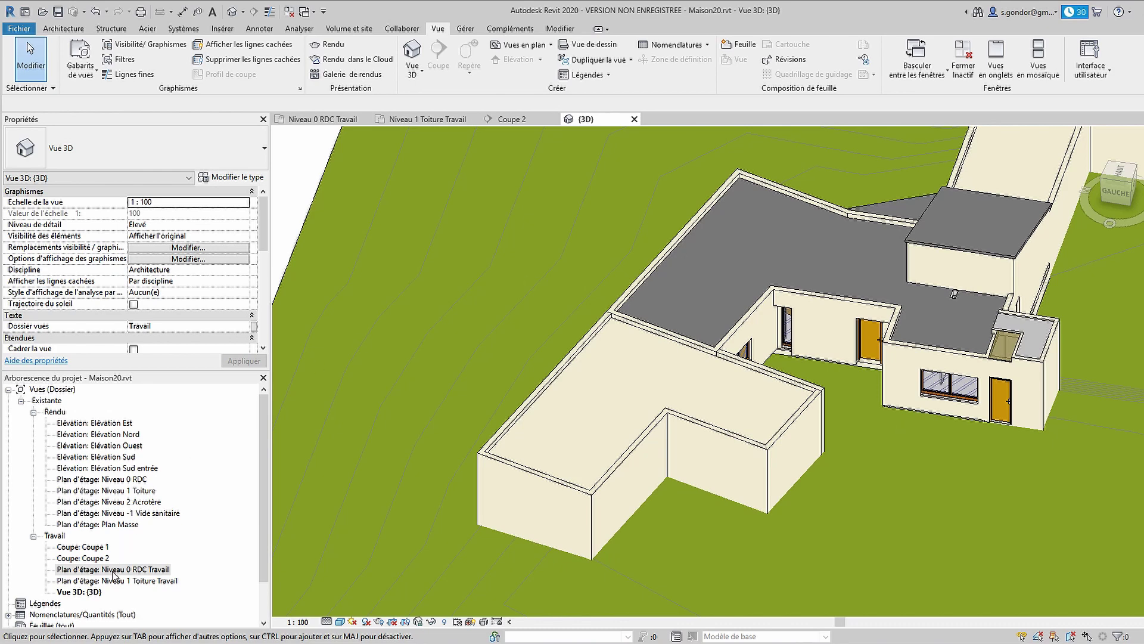
# - Reopen Niveau 0 RDC Travail and window-select the tilted wing's interior walls
pyautogui.doubleClick(113, 571)
pyautogui.scroll(-3, 656, 381)
pyautogui.scroll(2, 689, 348)
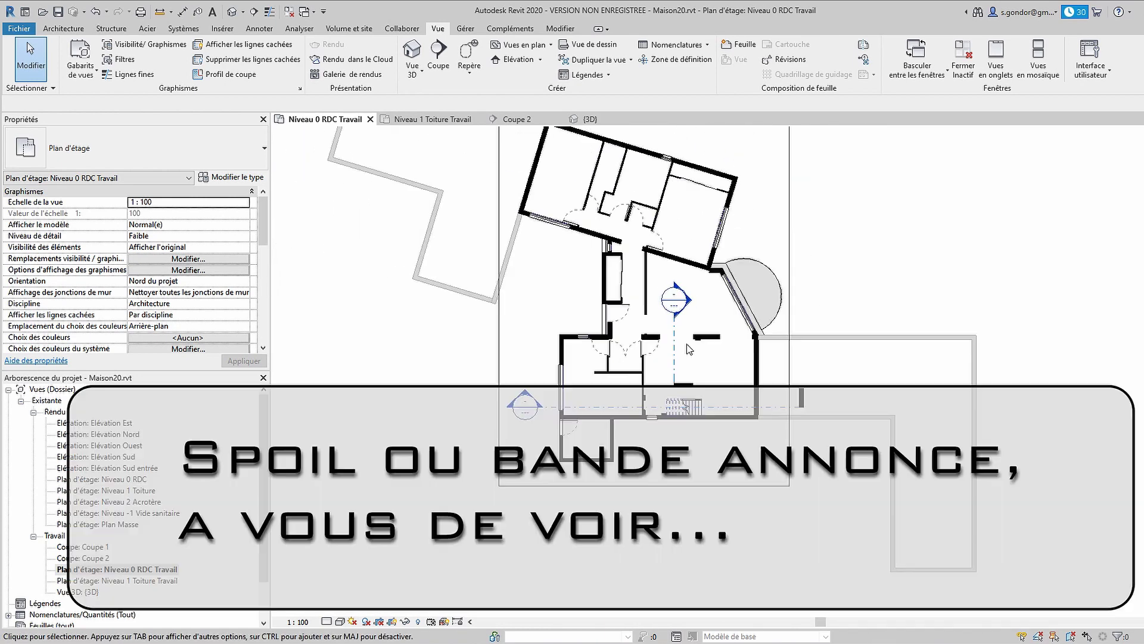
pyautogui.scroll(2, 689, 349)
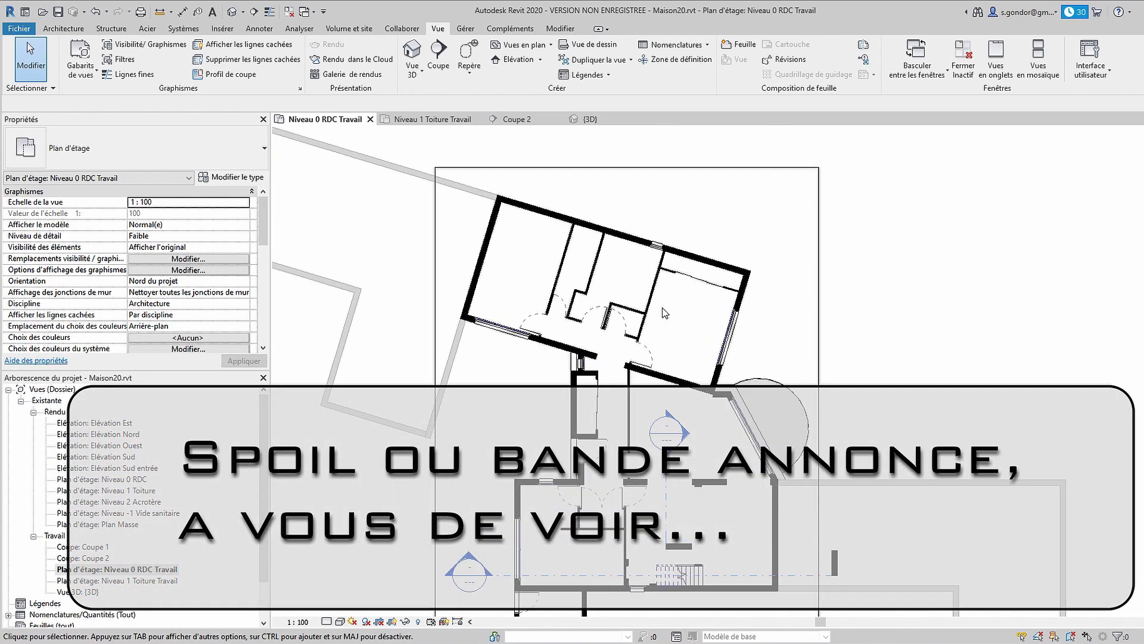
pyautogui.click(731, 294)
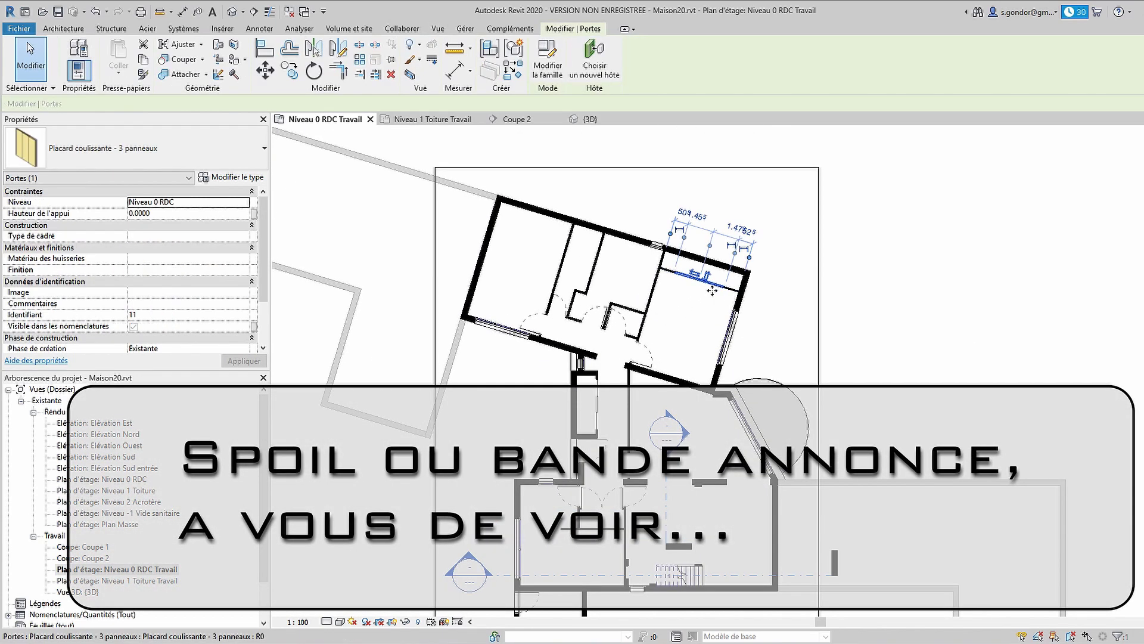
pyautogui.click(666, 274)
pyautogui.keyDown('ctrl'); pyautogui.click(539, 317); pyautogui.keyUp('ctrl')
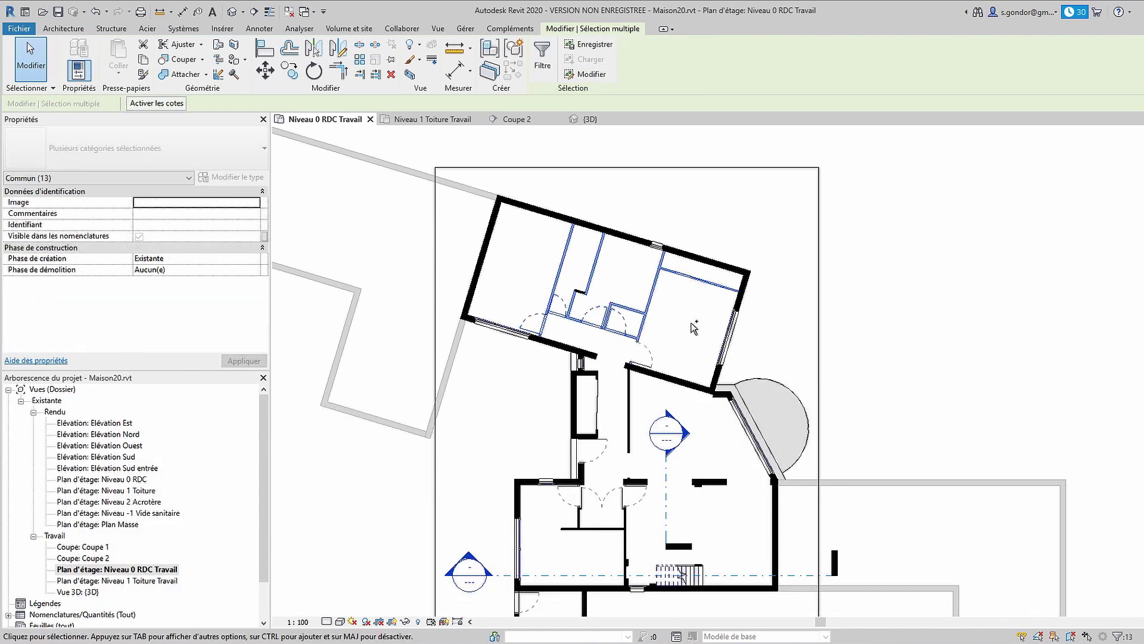
# - Select the interior walls and filter the selection down to just the 14 walls
pyautogui.keyDown('ctrl'); pyautogui.click(628, 418); pyautogui.keyUp('ctrl')
pyautogui.keyDown('ctrl'); pyautogui.click(714, 483); pyautogui.keyUp('ctrl')
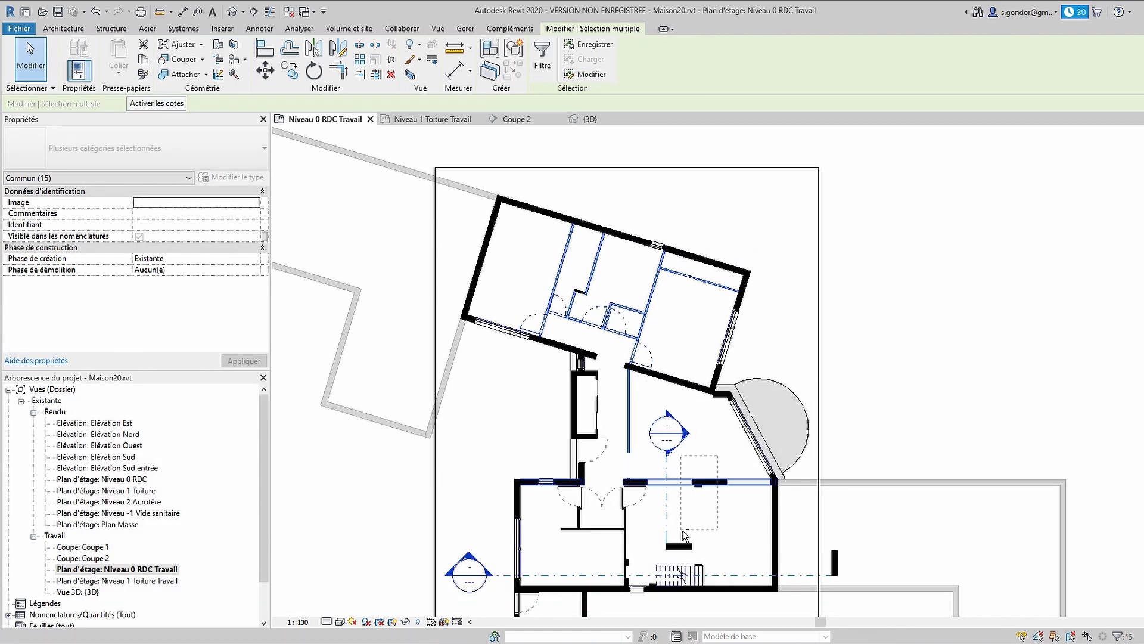
pyautogui.keyDown('ctrl'); pyautogui.click(678, 545); pyautogui.keyUp('ctrl')
pyautogui.keyDown('ctrl'); pyautogui.click(590, 528); pyautogui.keyUp('ctrl')
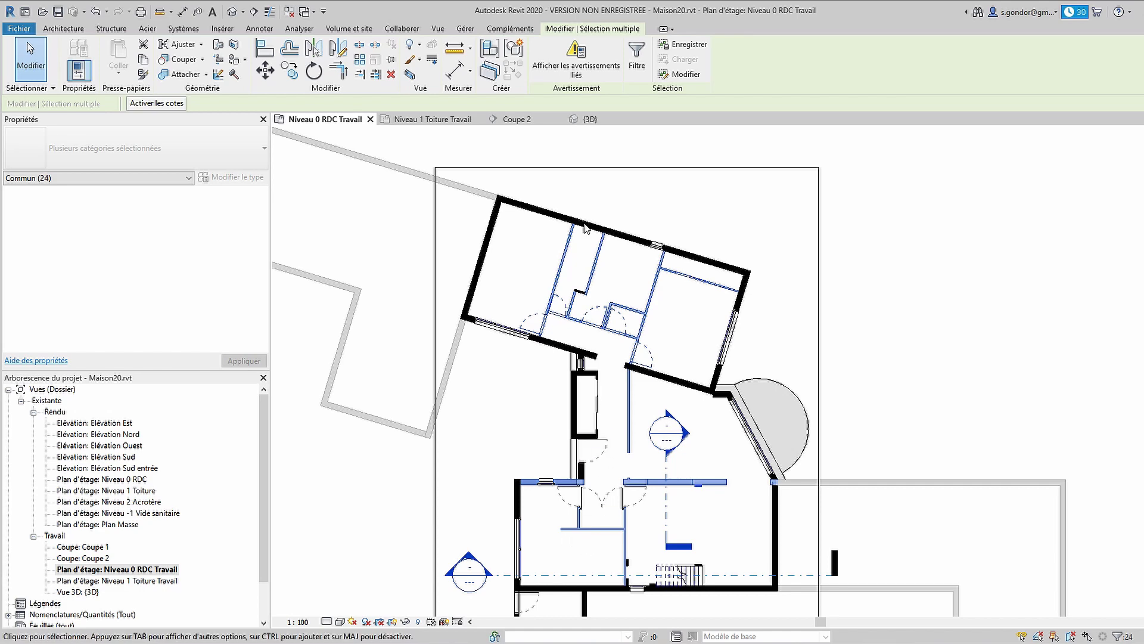
pyautogui.click(637, 56)
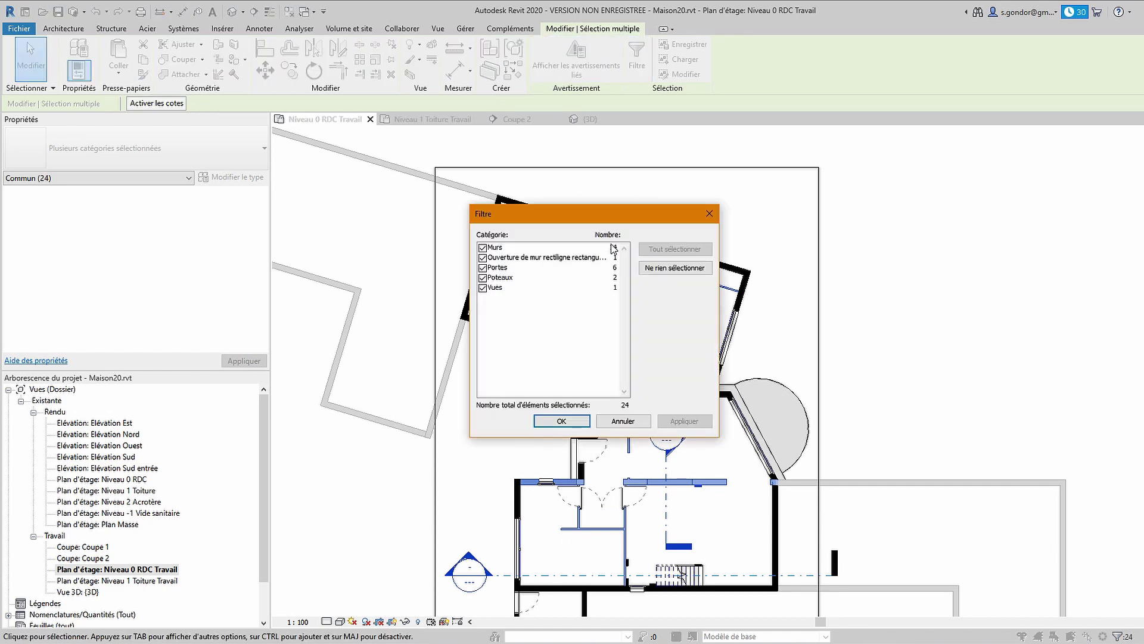
pyautogui.click(639, 269)
pyautogui.click(482, 247)
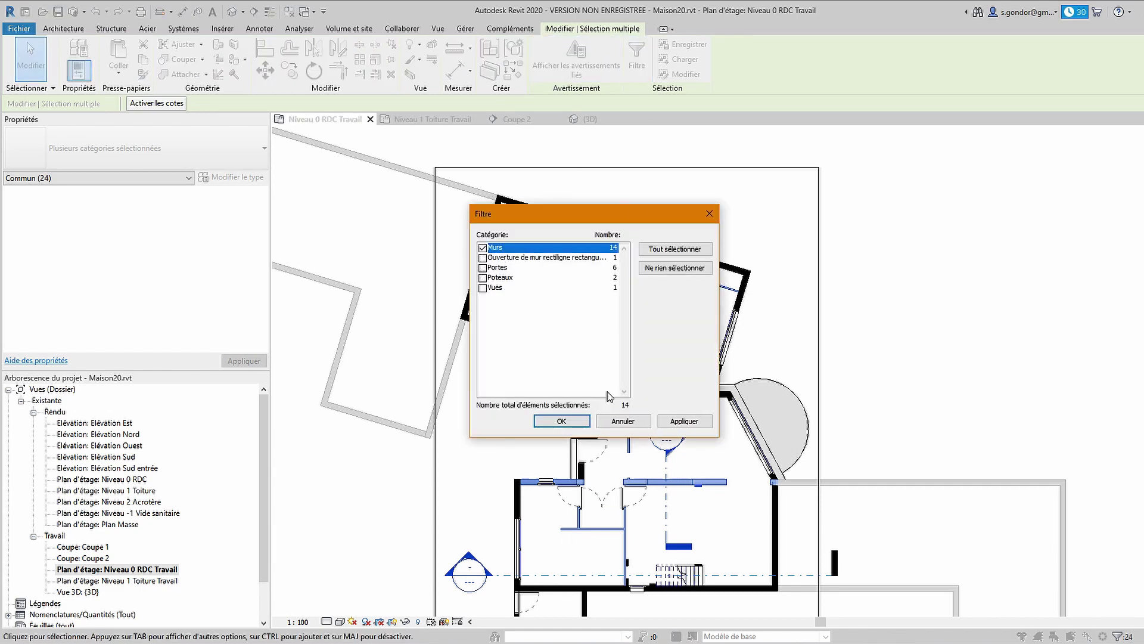
pyautogui.click(561, 421)
# - Set the walls' Phase de démolition to Nouvelle construction and accept the room warning
pyautogui.scroll(-3, 571, 346)
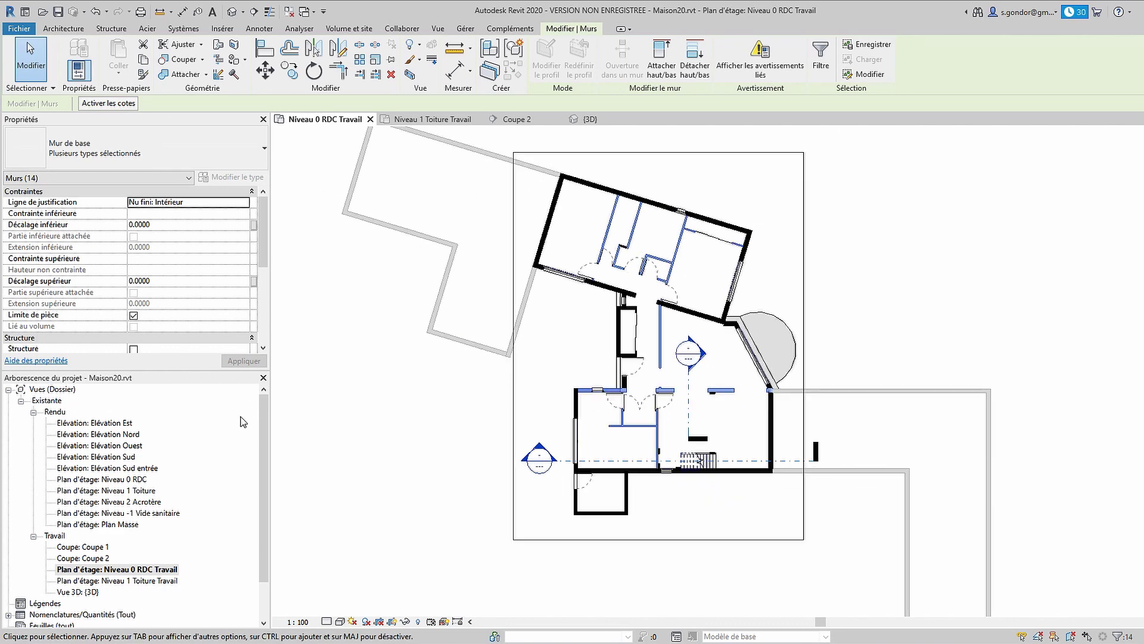
pyautogui.moveTo(262, 248); pyautogui.dragTo(264, 325)
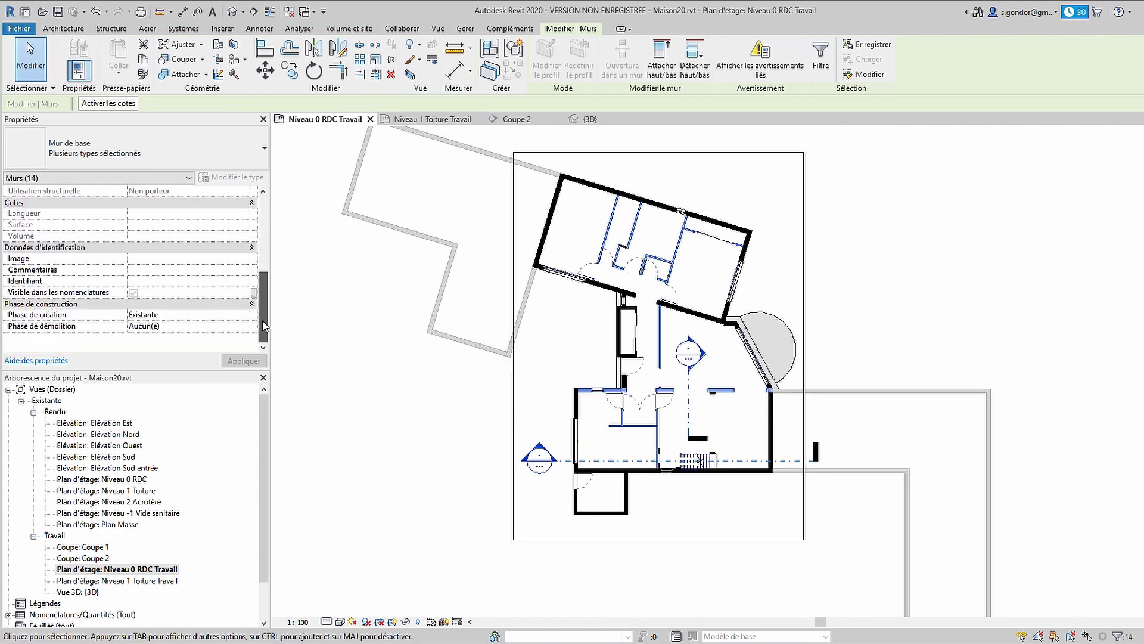
pyautogui.click(177, 325)
pyautogui.click(182, 347)
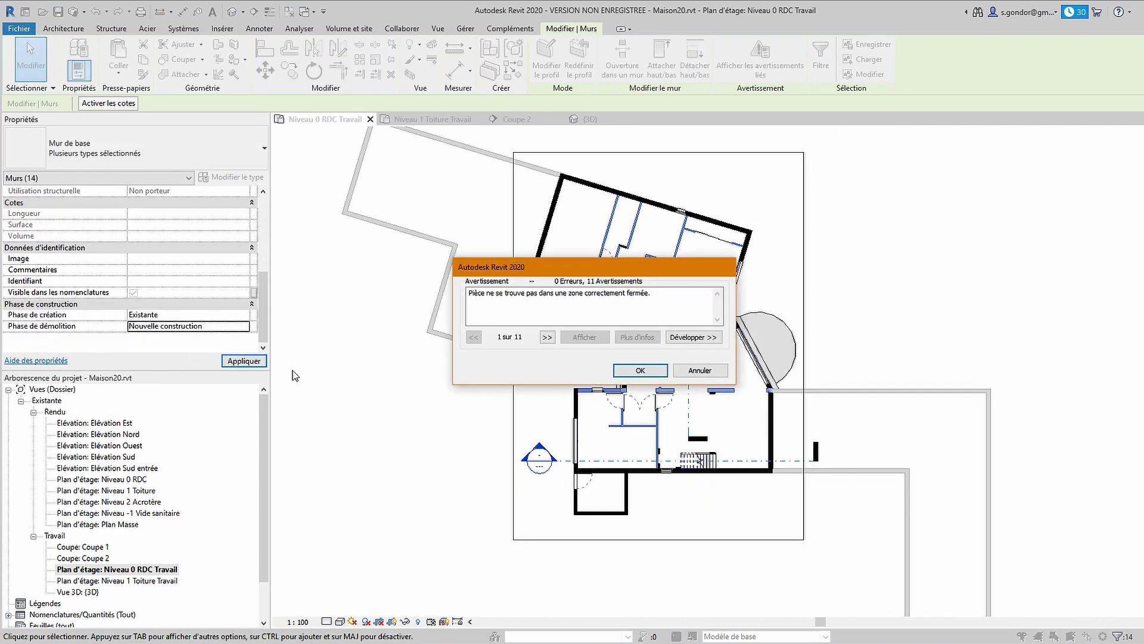
pyautogui.click(640, 370)
pyautogui.press('Escape')
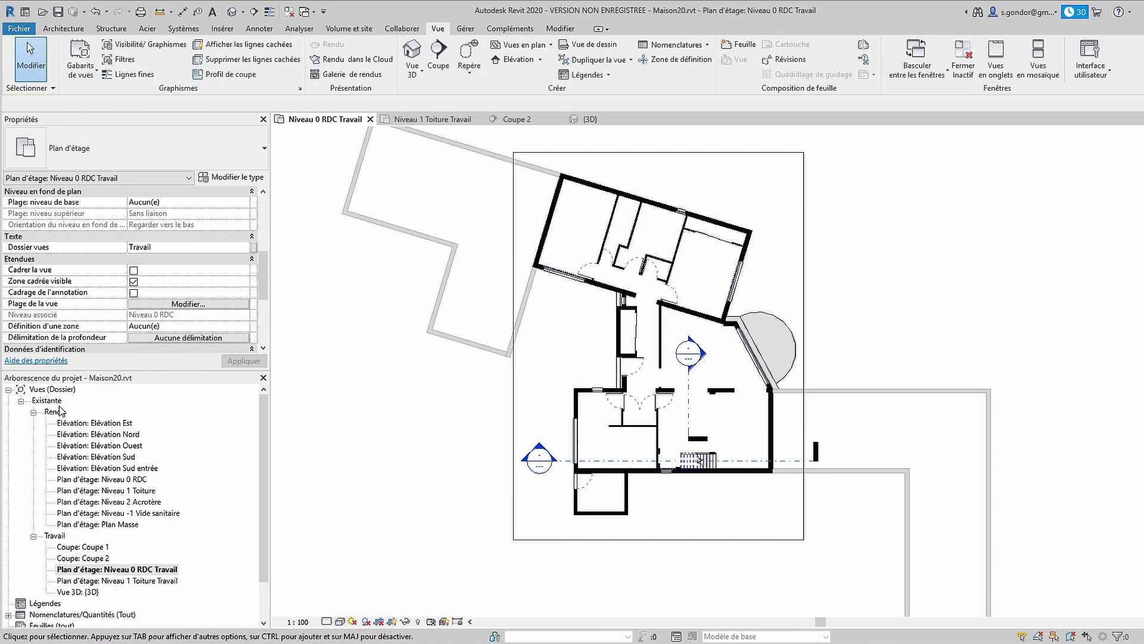
# - Duplicate the Niveau 0 RDC floor plan view
pyautogui.moveTo(263, 396); pyautogui.dragTo(259, 413)
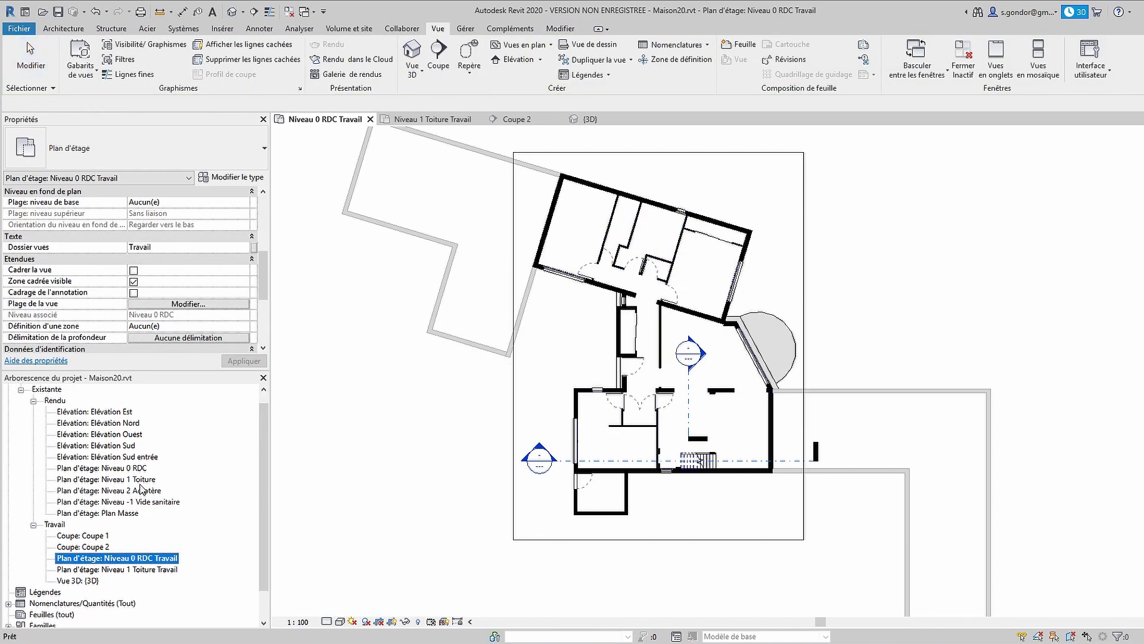
pyautogui.click(136, 468)
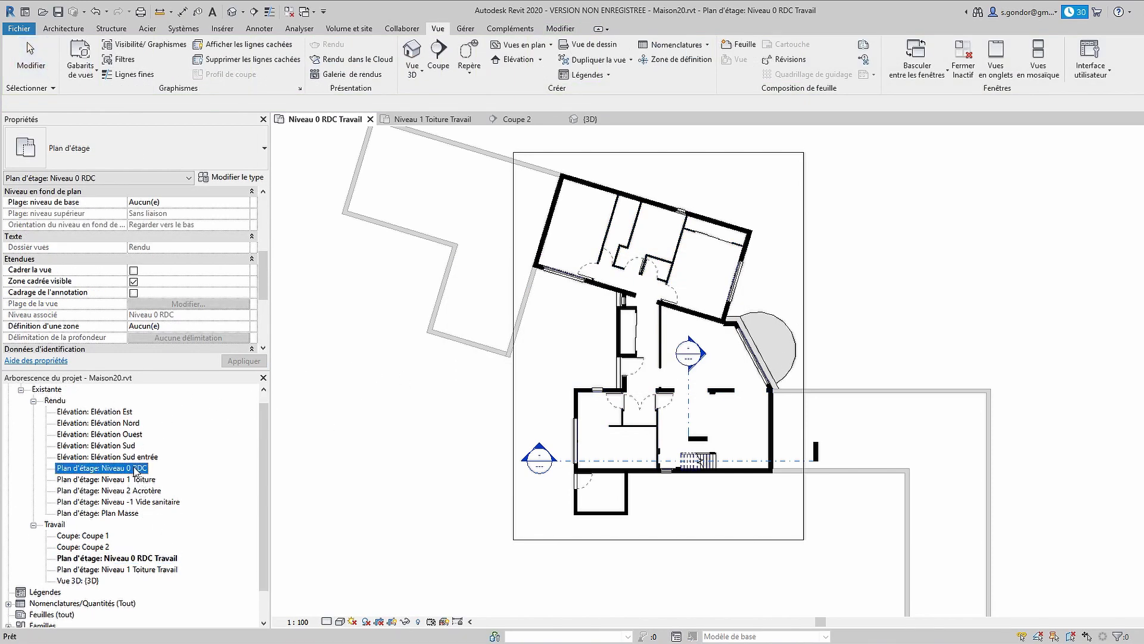
pyautogui.rightClick(155, 560)
pyautogui.moveTo(202, 370)
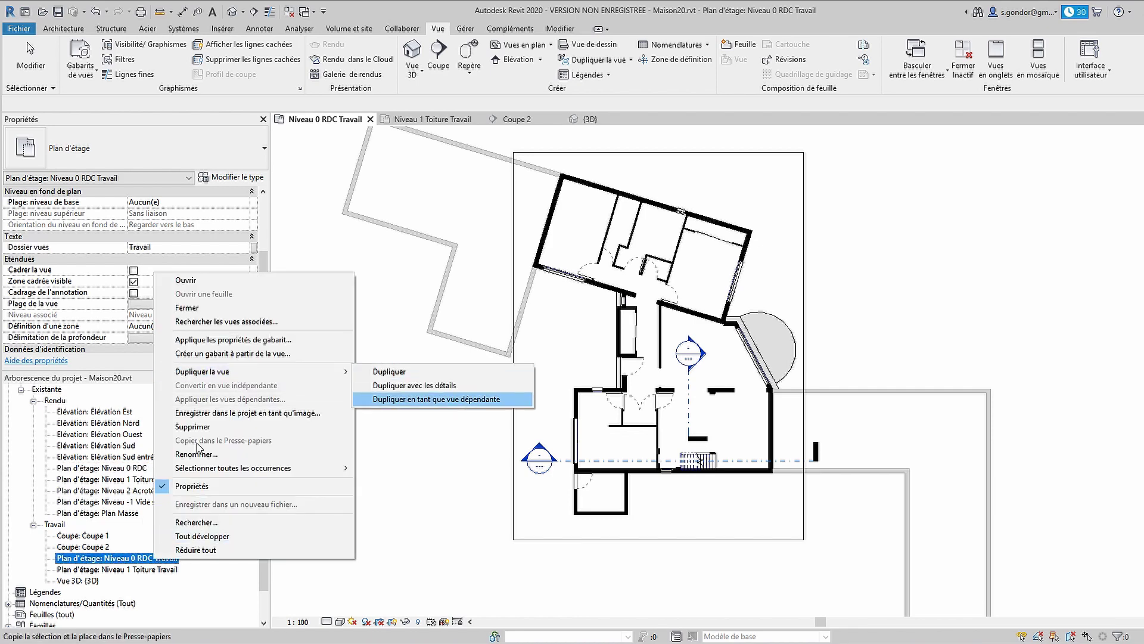
pyautogui.click(94, 415)
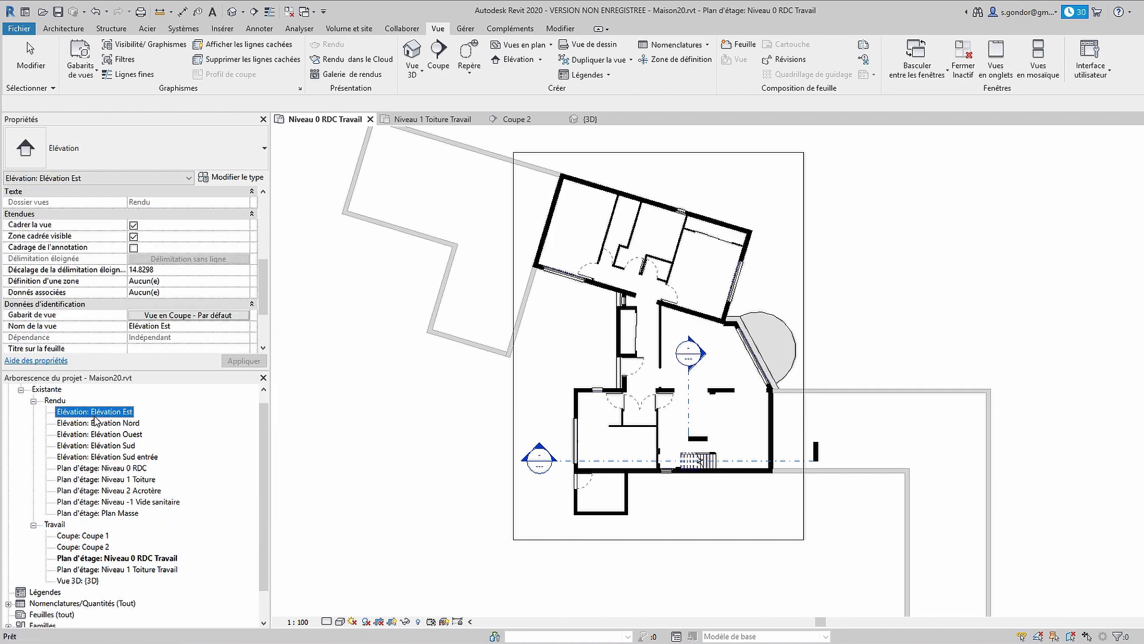
pyautogui.rightClick(135, 471)
pyautogui.click(358, 283)
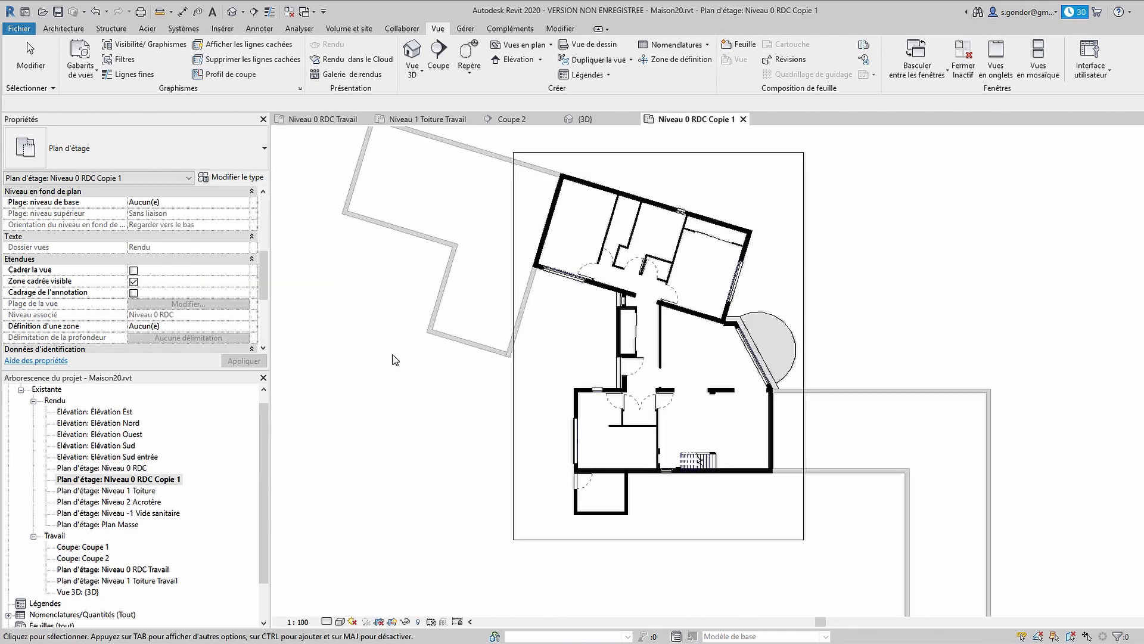
# - Rename the copied view to 'Niveau 0 RDC Projet rendu'
pyautogui.rightClick(147, 483)
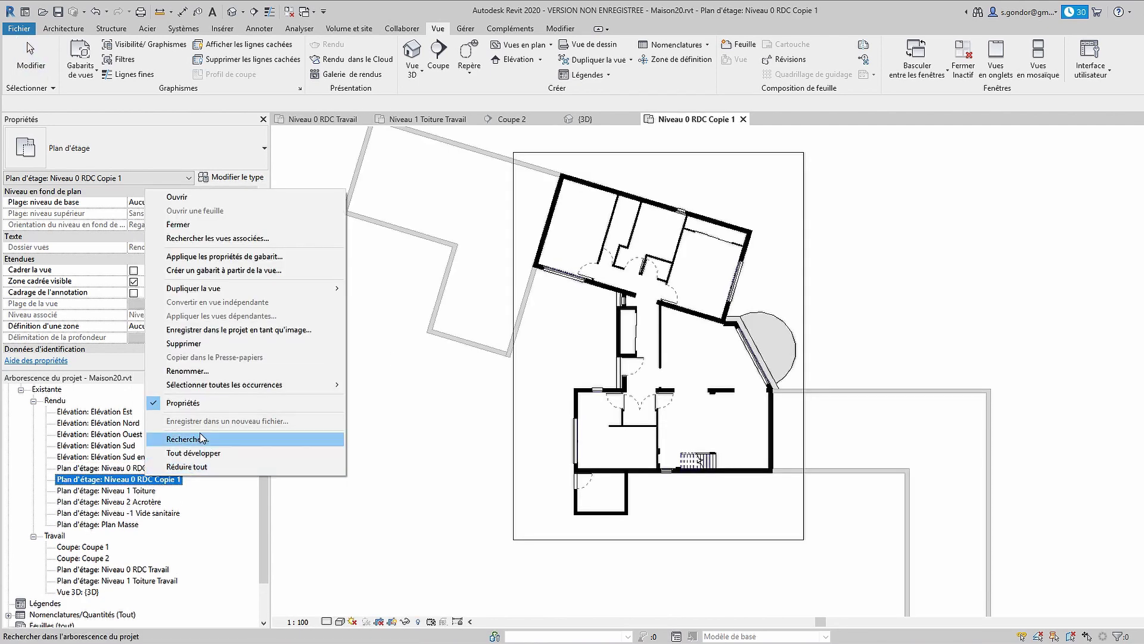
pyautogui.click(208, 372)
pyautogui.moveTo(132, 479); pyautogui.dragTo(106, 479)
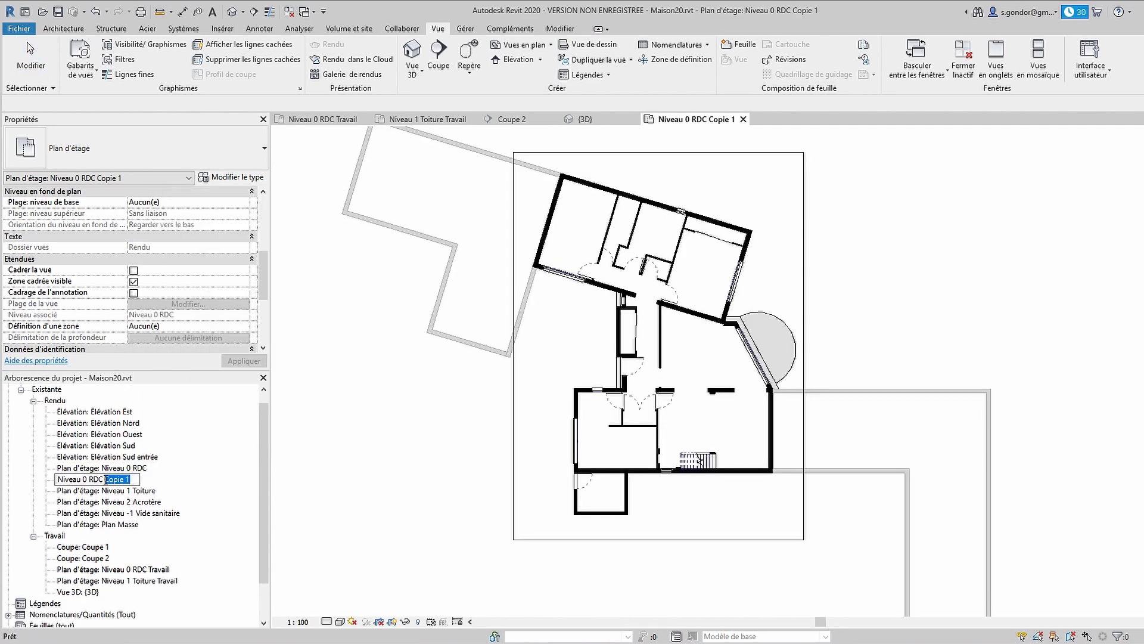
pyautogui.write('Projet')
pyautogui.press('Return')
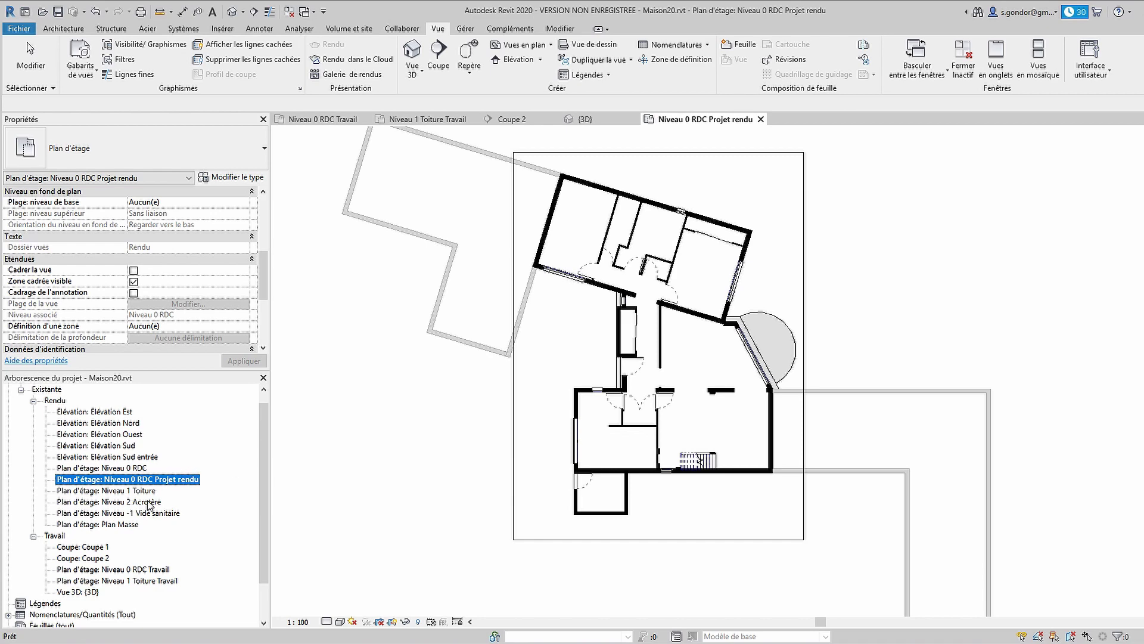
# - Set the Projet rendu view's Phase to Nouvelle construction and zoom into the rooms
pyautogui.moveTo(268, 428); pyautogui.dragTo(267, 490)
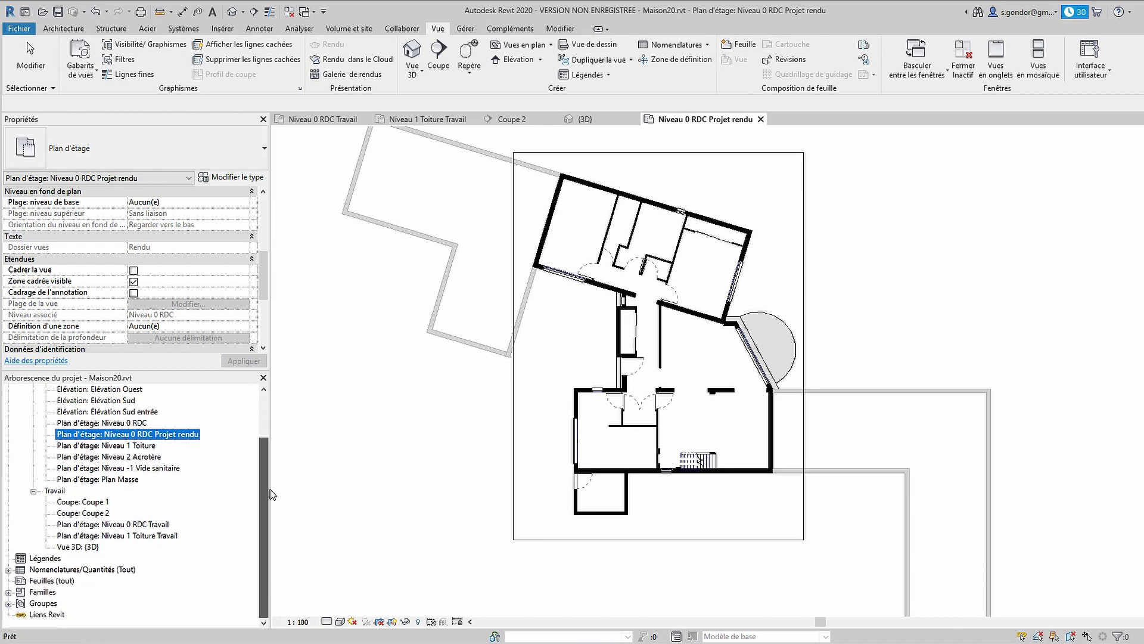
pyautogui.scroll(-5, 179, 268)
pyautogui.click(179, 326)
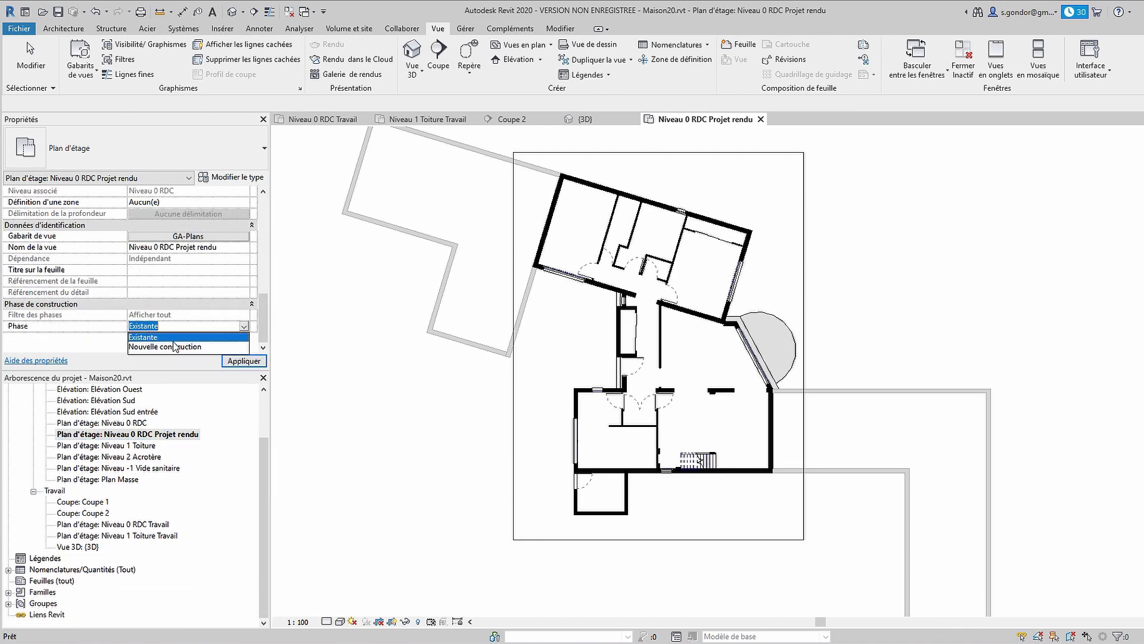
pyautogui.click(172, 347)
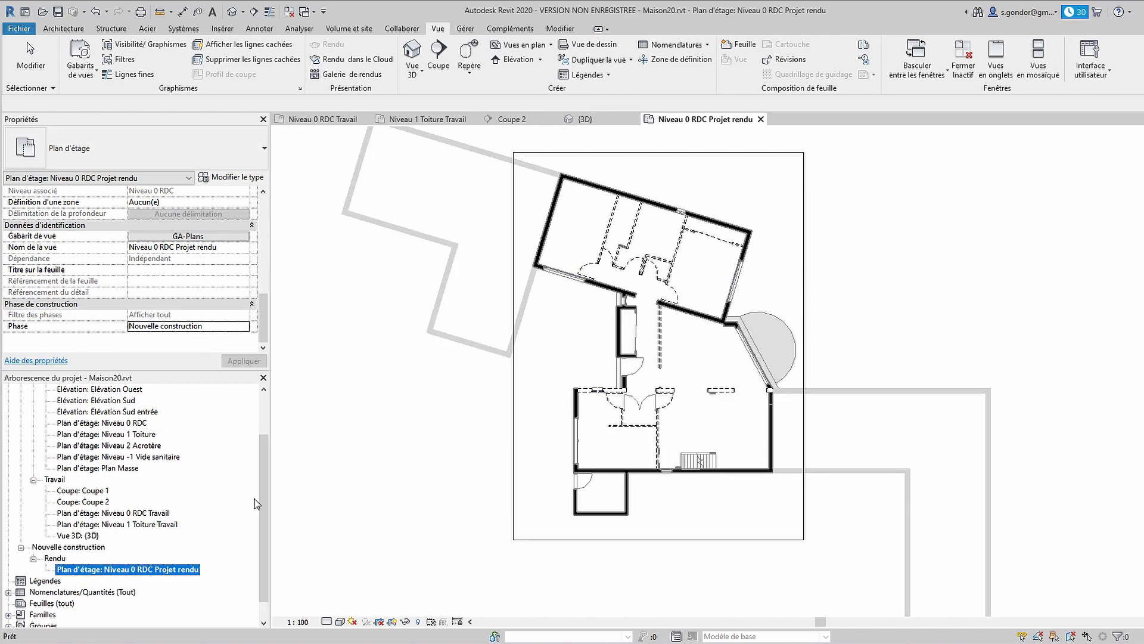
pyautogui.scroll(2, 656, 281)
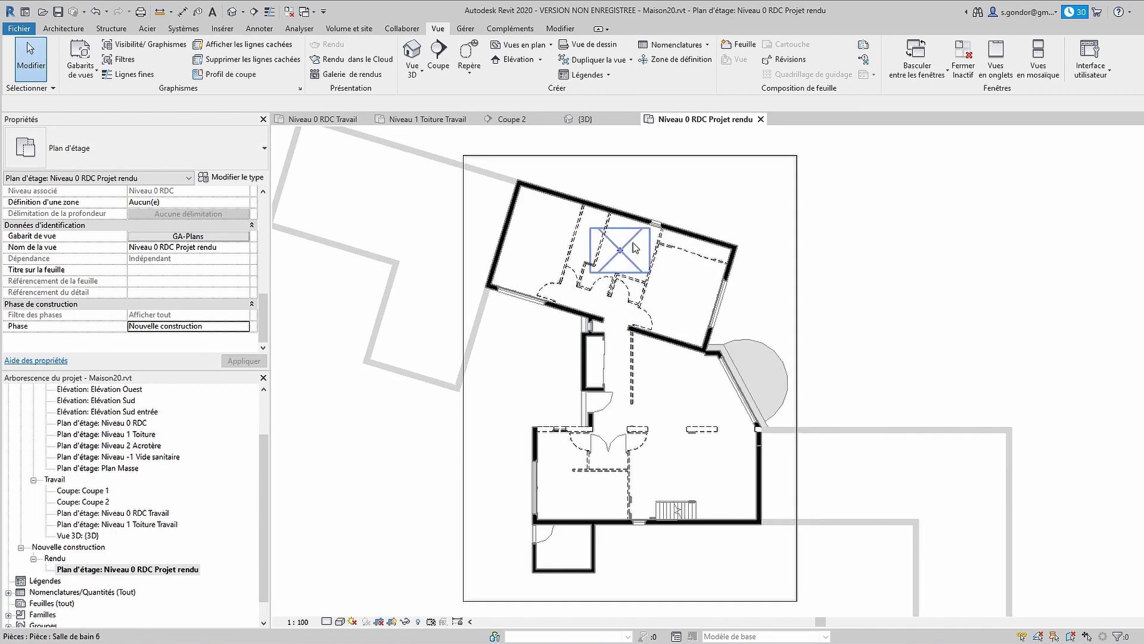
pyautogui.scroll(2, 686, 272)
pyautogui.scroll(2, 699, 264)
pyautogui.moveTo(699, 265); pyautogui.dragTo(676, 334, button='middle')
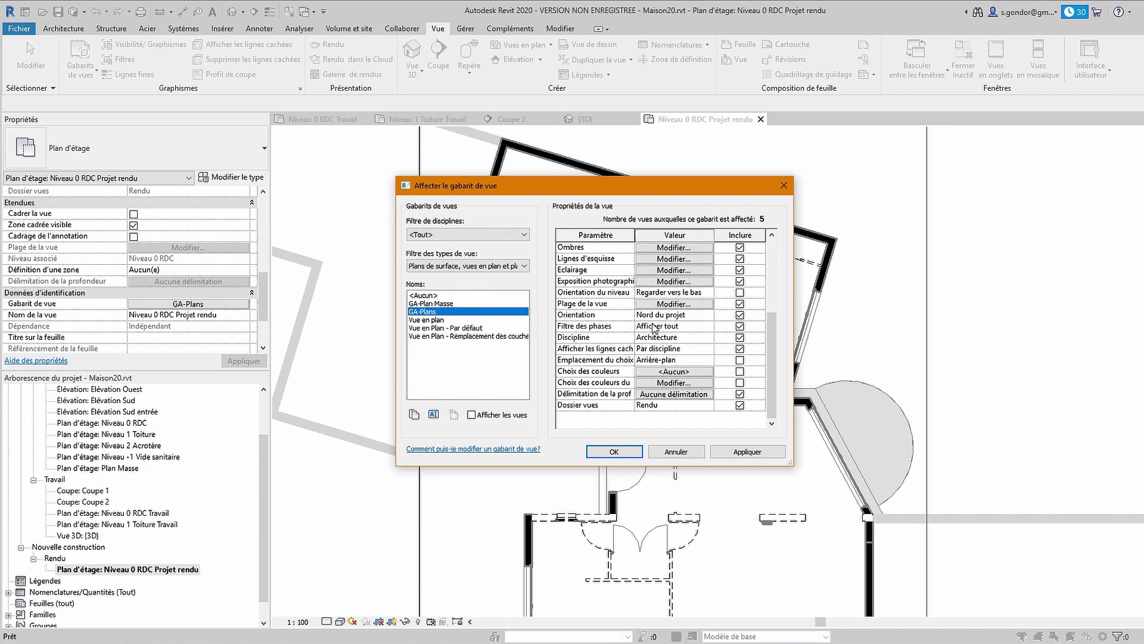
# - Choose a different Filtre des phases in the GA-Plans template and apply it
pyautogui.click(677, 326)
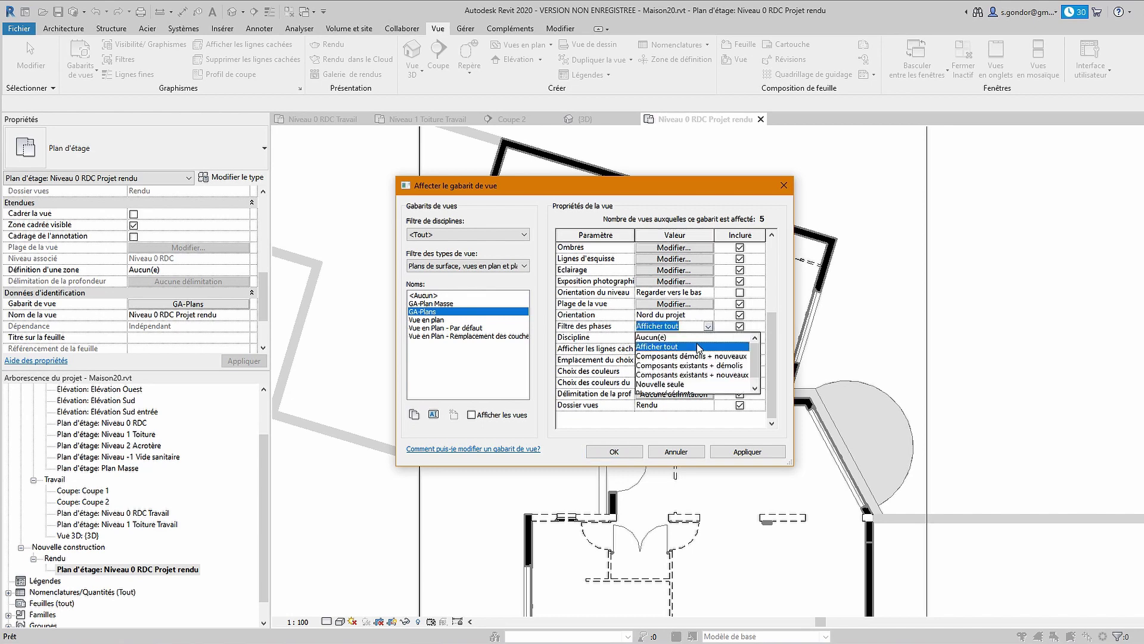
pyautogui.scroll(-1, 694, 380)
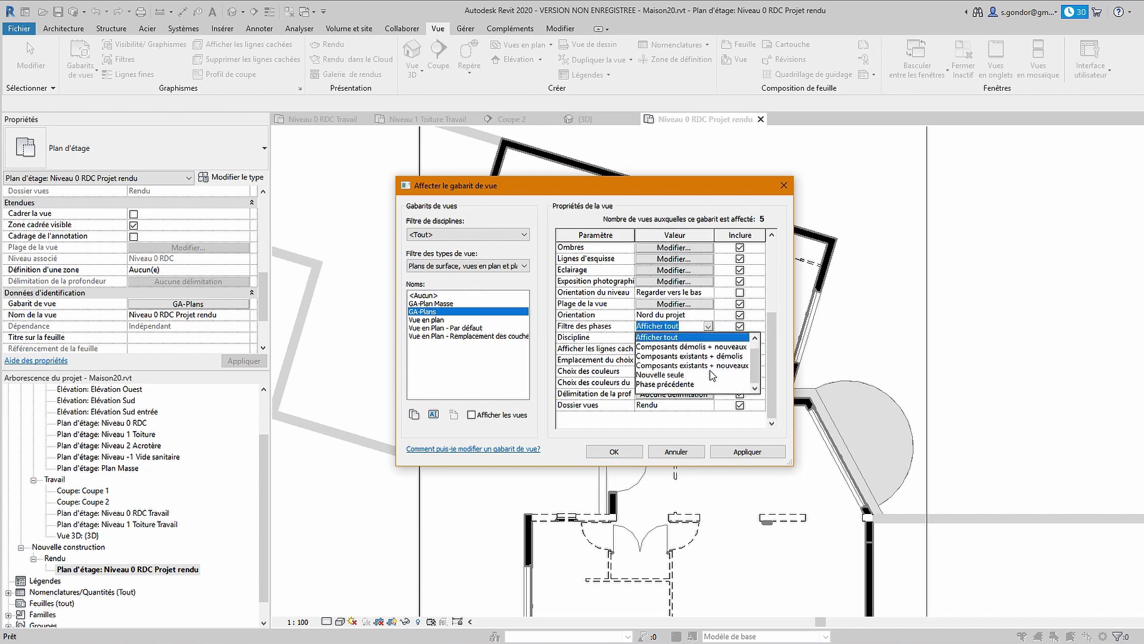
pyautogui.click(710, 366)
pyautogui.click(748, 452)
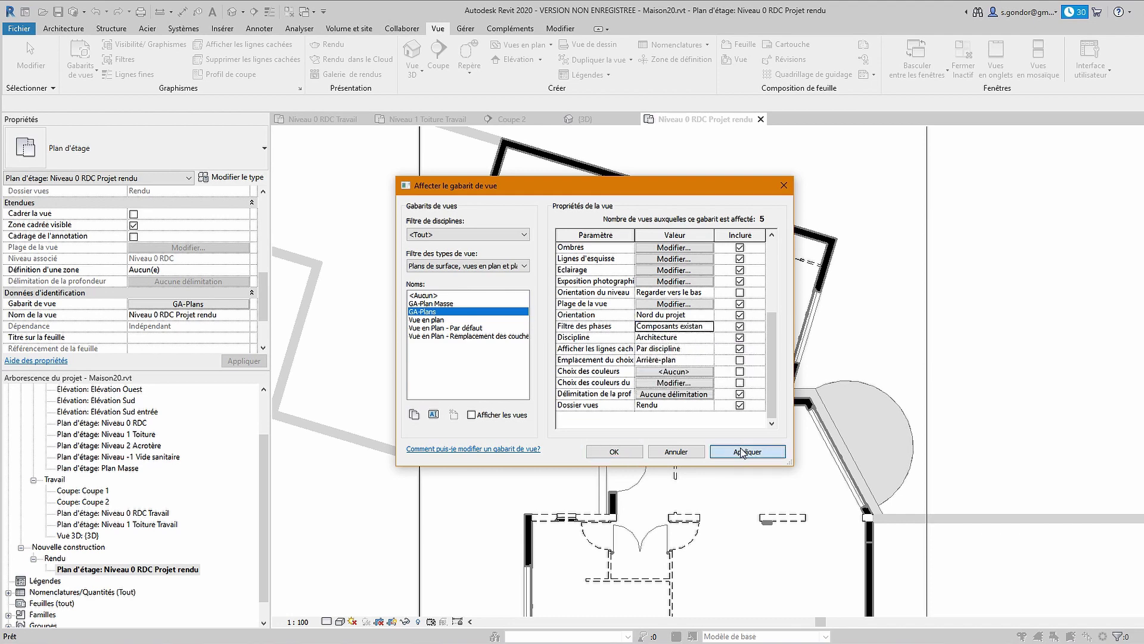
pyautogui.click(620, 453)
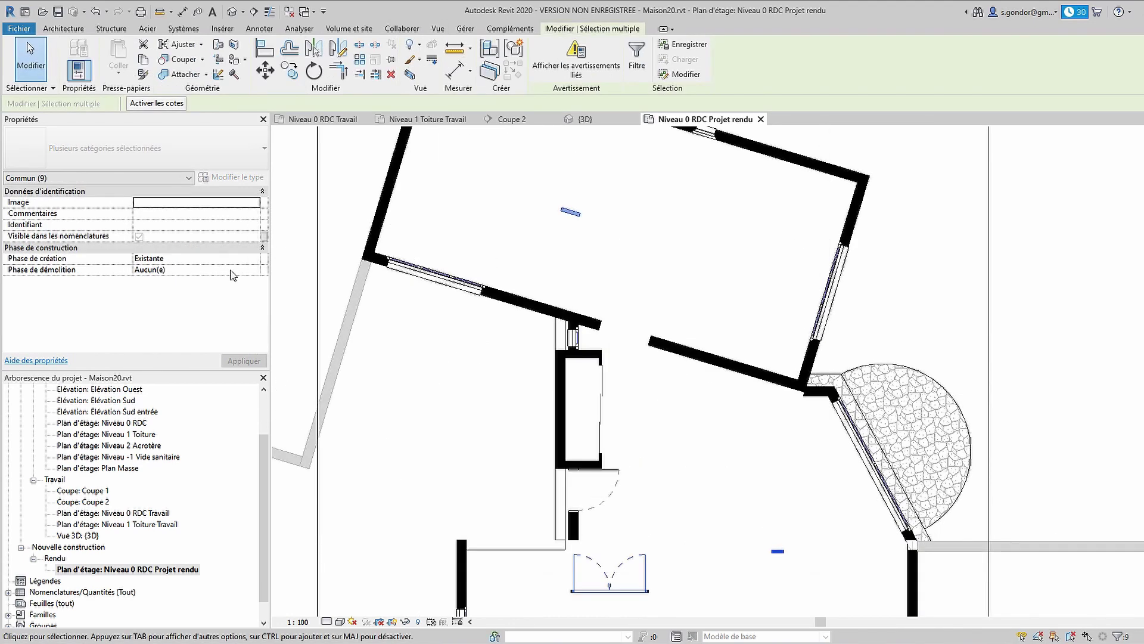
# - Mark the nine selected elements, including the double door, demolished in Nouvelle construction
pyautogui.click(232, 271)
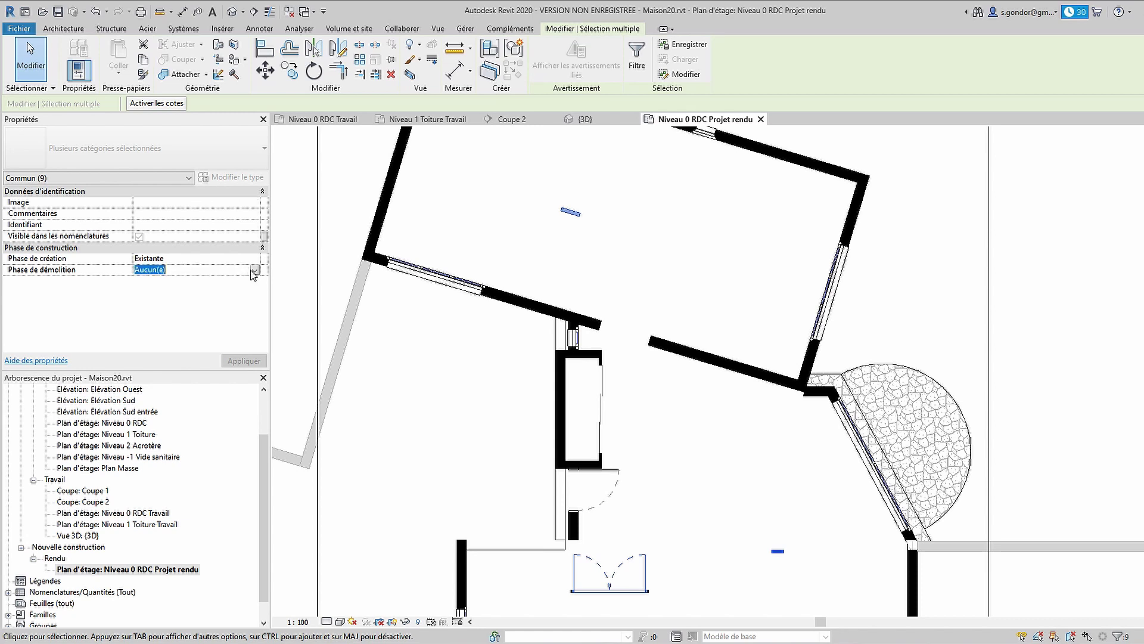
pyautogui.click(246, 271)
pyautogui.click(174, 290)
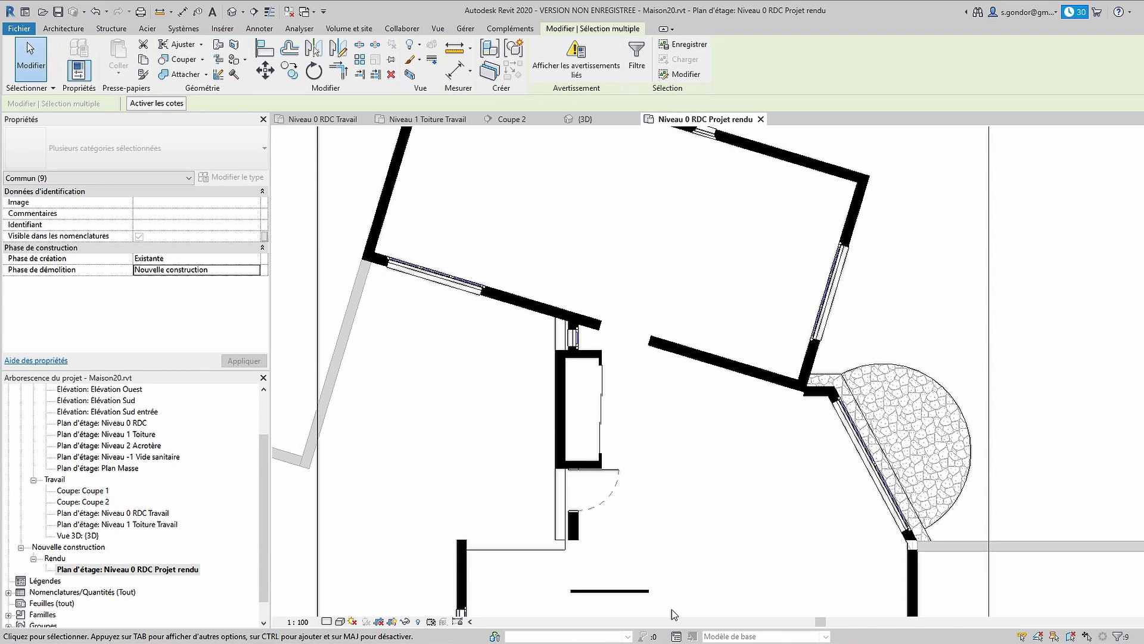
# - Check the demolition phase of the remaining bottom walls, then clear the selection
pyautogui.click(644, 590)
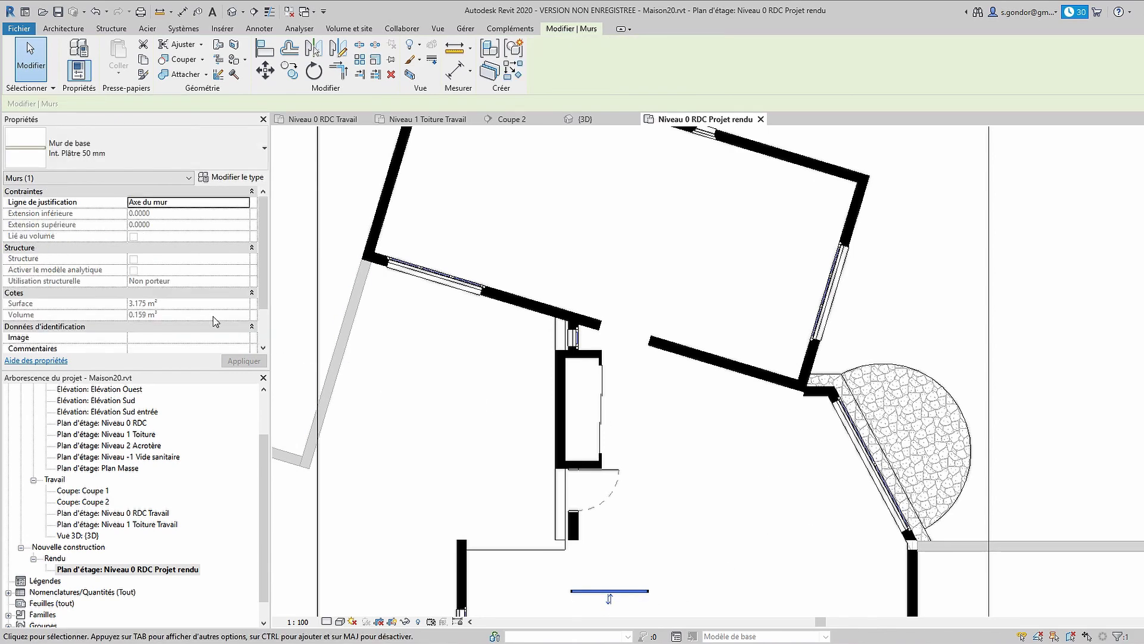
pyautogui.scroll(-2, 238, 325)
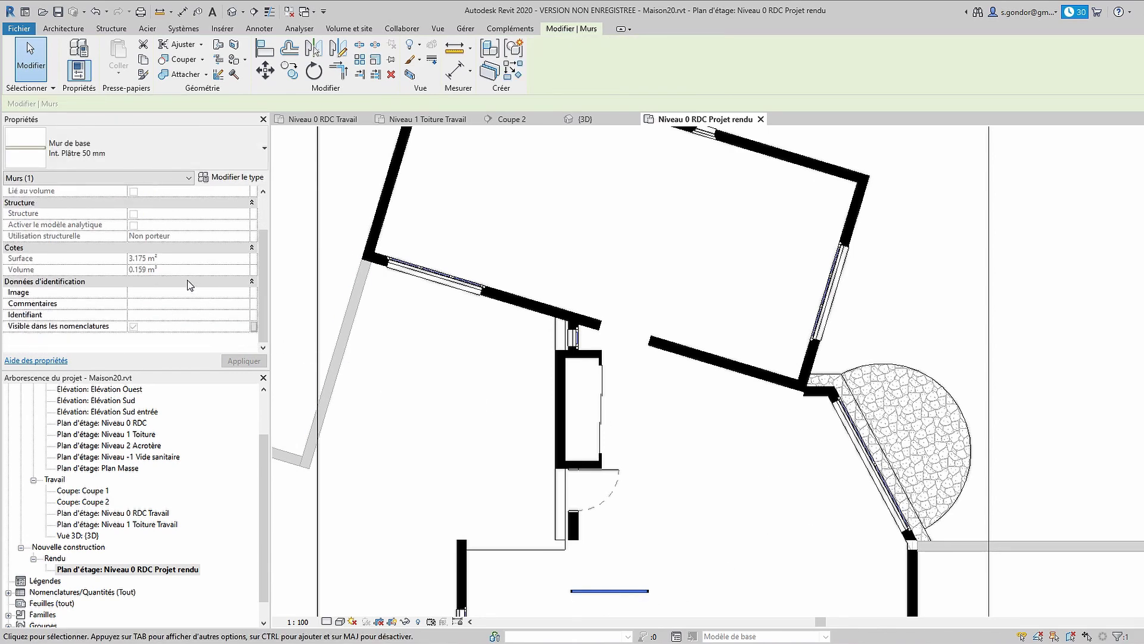
pyautogui.scroll(2, 634, 507)
pyautogui.click(849, 358)
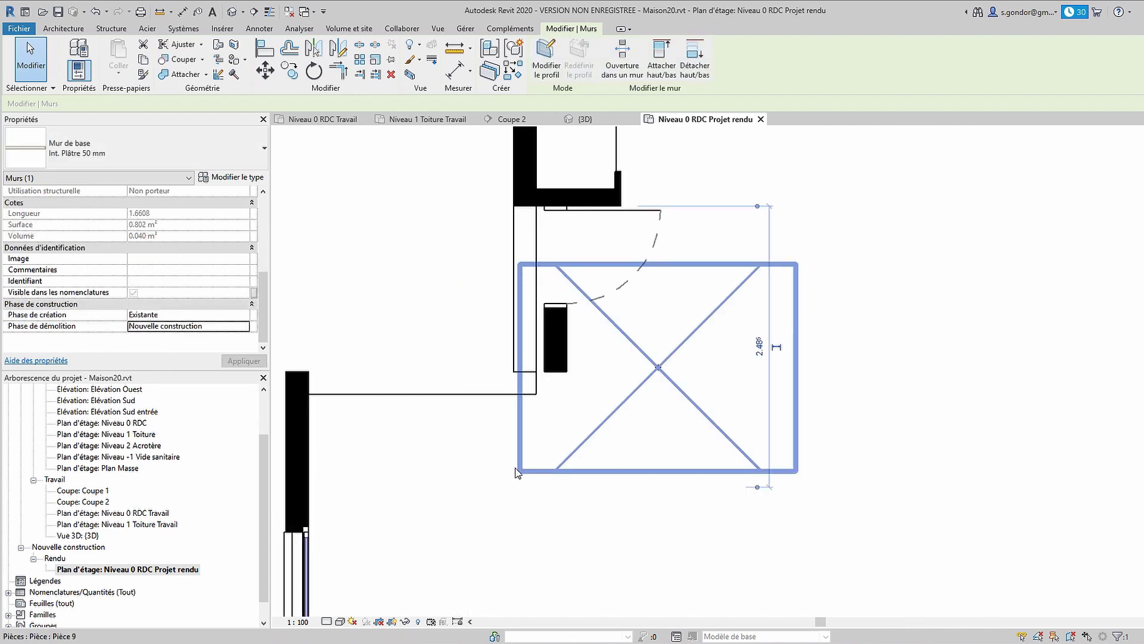
pyautogui.scroll(-2, 634, 507)
pyautogui.press('Escape')
pyautogui.scroll(-2, 593, 583)
pyautogui.scroll(-2, 531, 478)
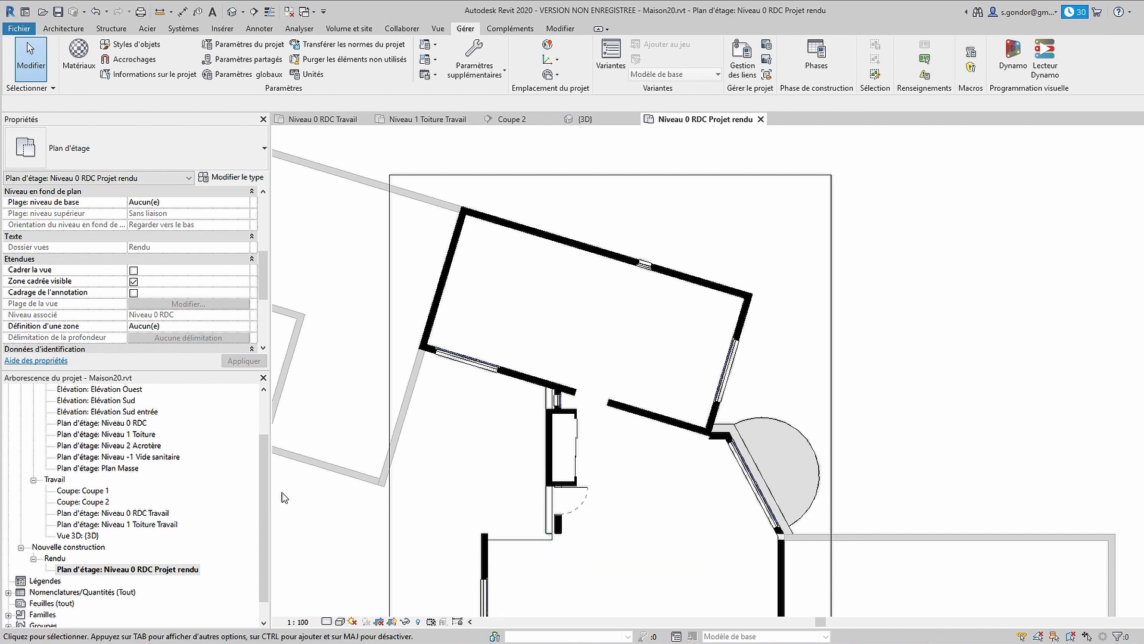
pyautogui.moveTo(260, 484); pyautogui.dragTo(258, 418)
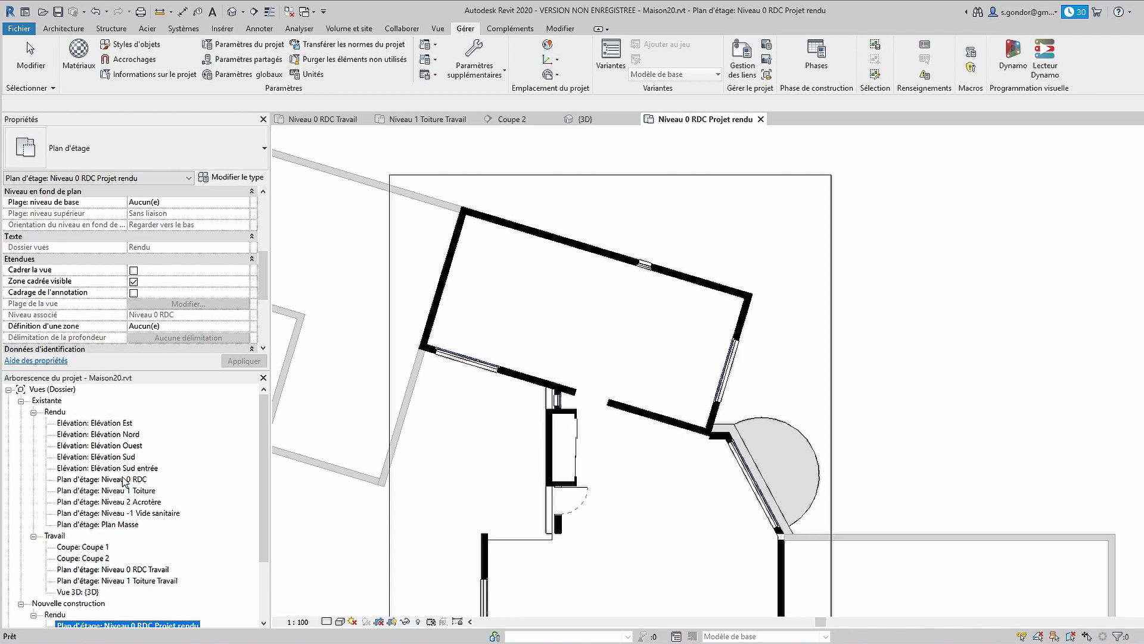
# - In the Niveau 0 RDC plan, split the exterior wall beside the door opening
pyautogui.doubleClick(123, 481)
pyautogui.click(547, 450)
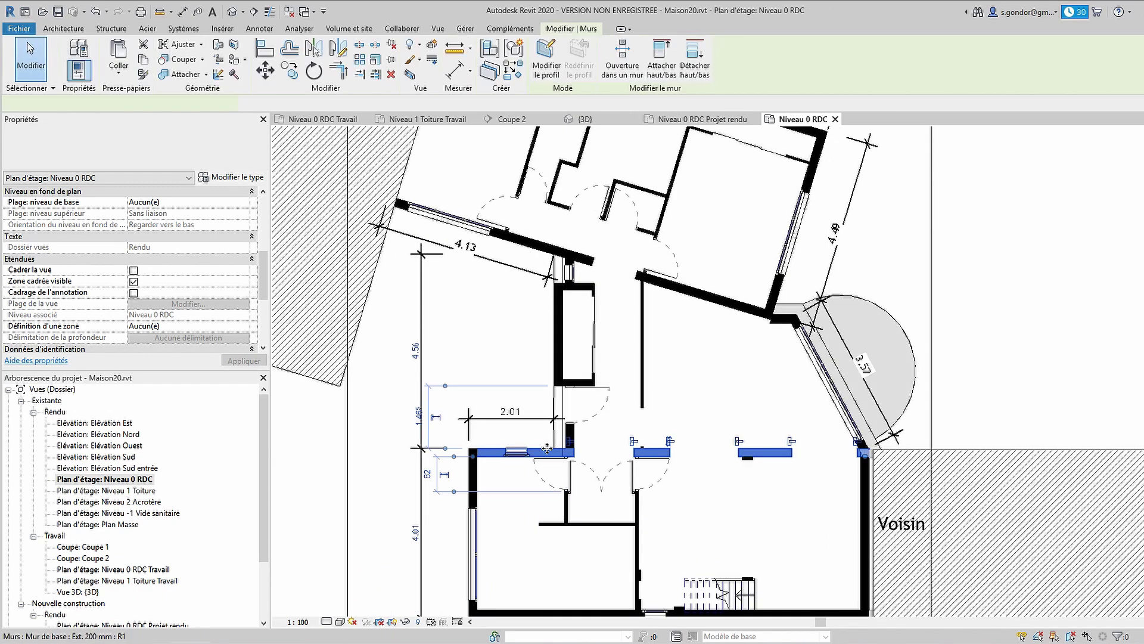
pyautogui.scroll(2, 548, 447)
pyautogui.scroll(2, 551, 450)
pyautogui.scroll(2, 554, 453)
pyautogui.press('s')
pyautogui.press('l')
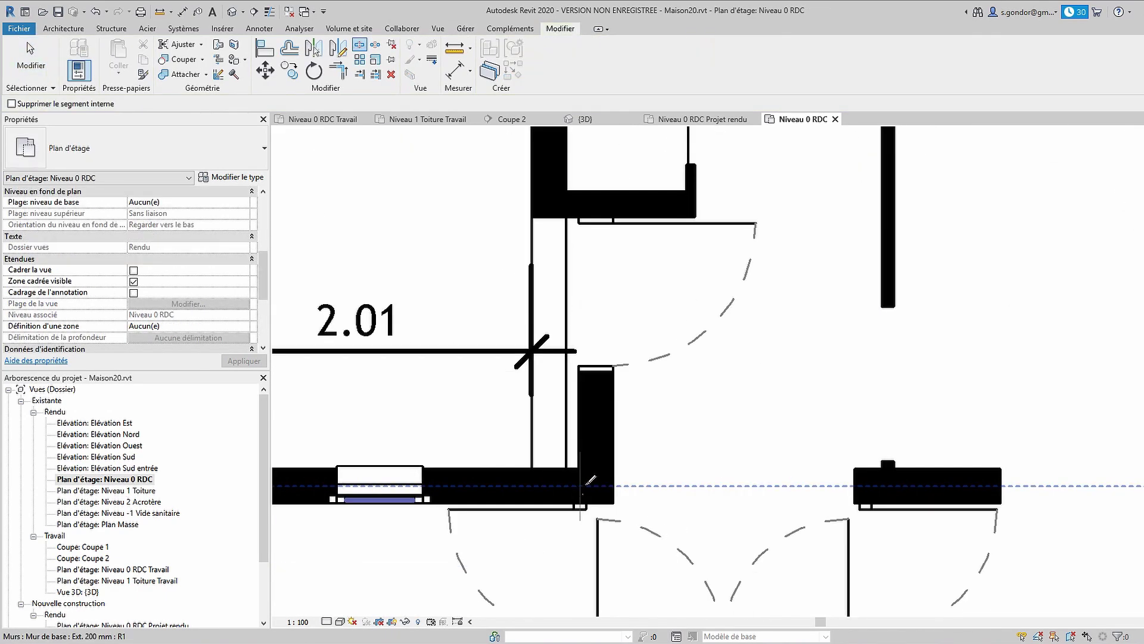
pyautogui.click(589, 480)
pyautogui.click(965, 623)
pyautogui.scroll(-1, 727, 479)
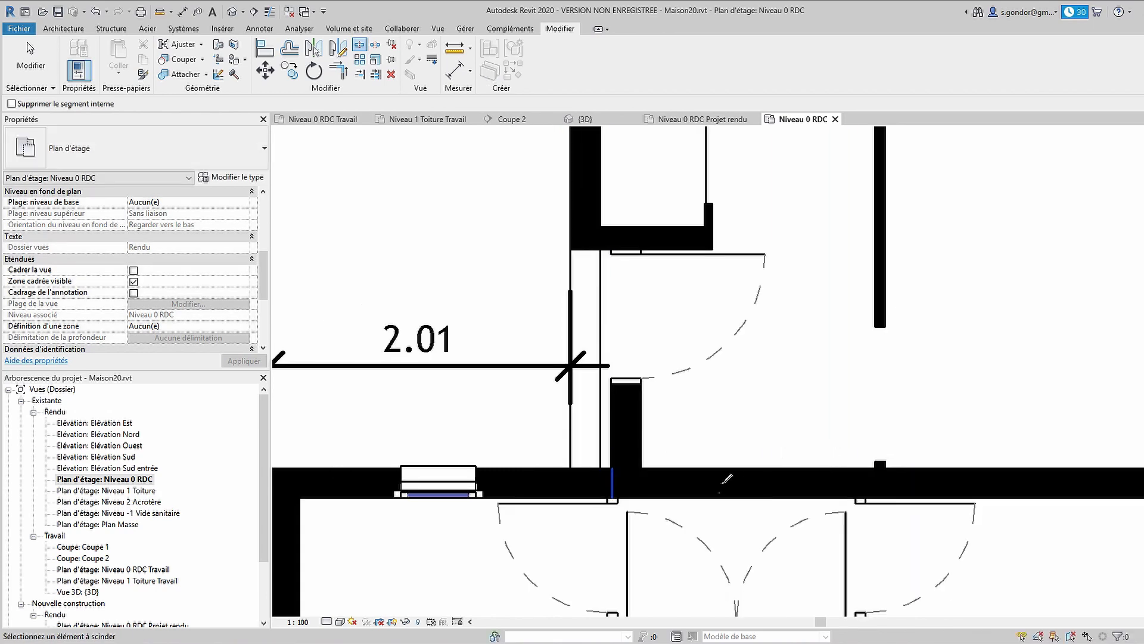
pyautogui.scroll(-1, 726, 479)
pyautogui.press('Escape')
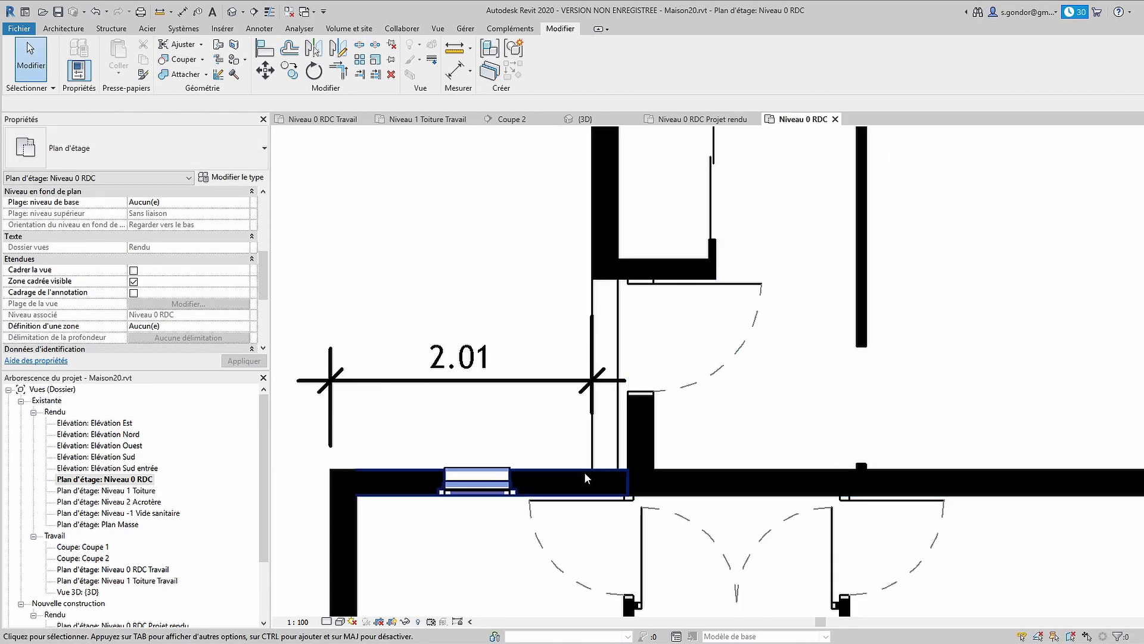
# - In the Travail plan, start aligning a wall face with AL, then cancel it
pyautogui.hotkey('ctrl', 'Tab')
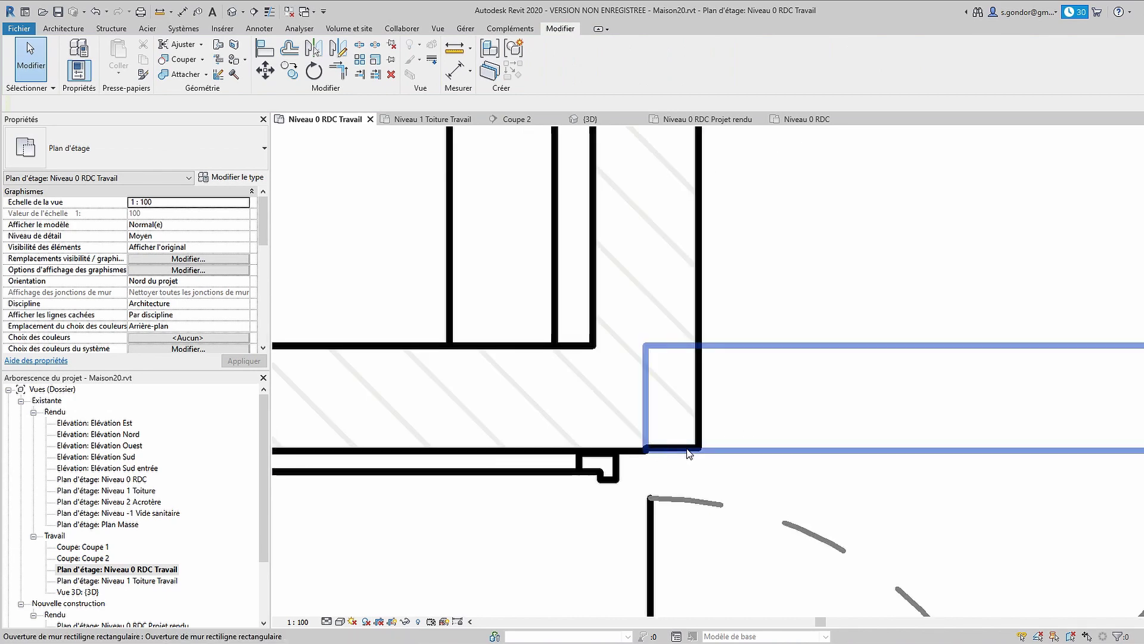
pyautogui.scroll(-2, 687, 448)
pyautogui.scroll(1, 748, 453)
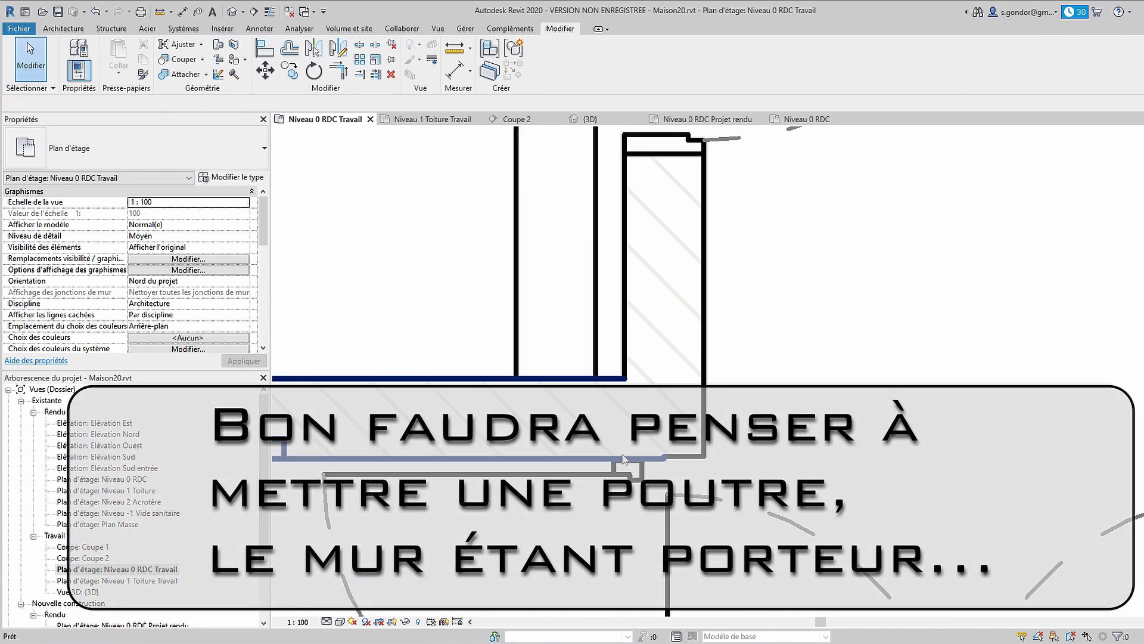
pyautogui.press('a')
pyautogui.press('l')
pyautogui.scroll(1, 429, 460)
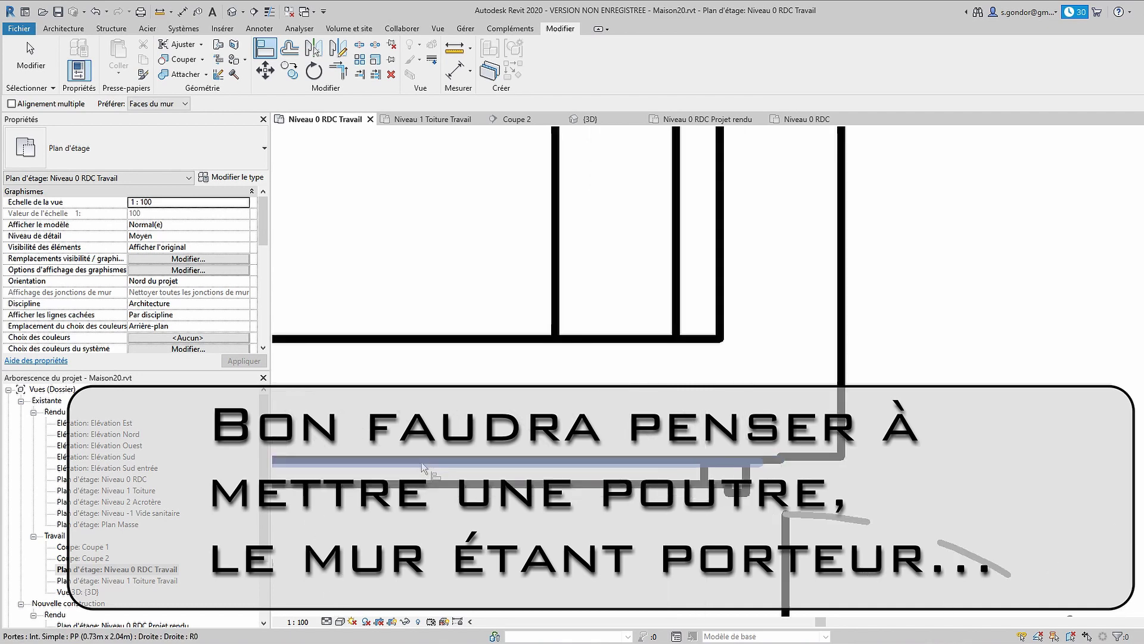
pyautogui.moveTo(421, 463); pyautogui.dragTo(628, 433, button='middle')
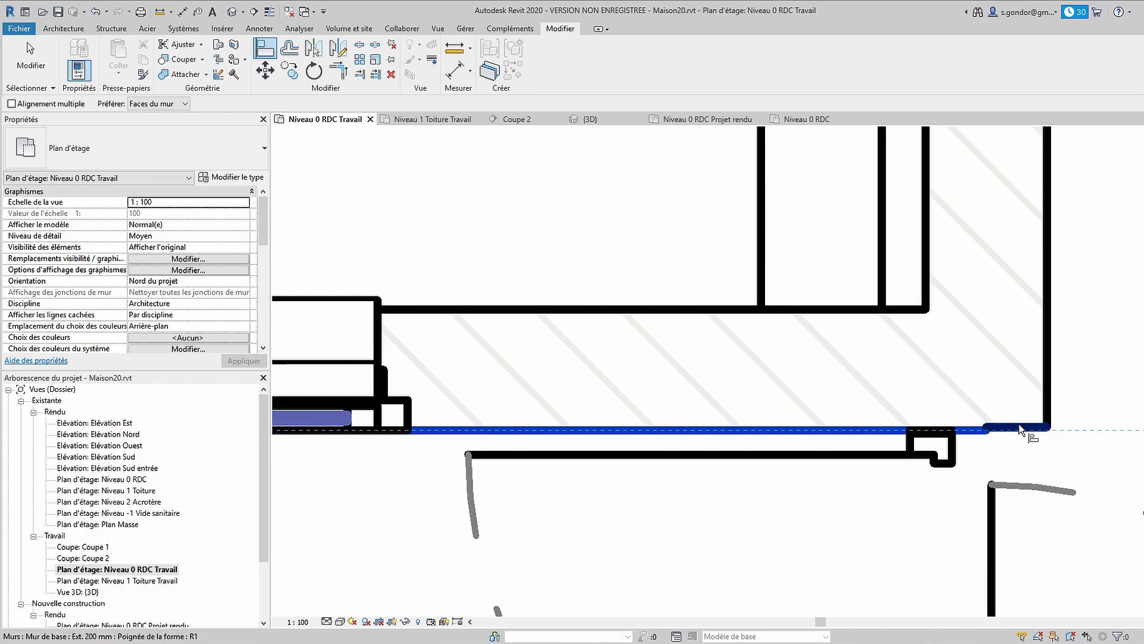
pyautogui.click(1019, 428)
pyautogui.scroll(-2, 1020, 428)
pyautogui.scroll(1, 911, 421)
pyautogui.moveTo(879, 413)
pyautogui.mouseDown(button='middle')
pyautogui.moveTo(726, 394)
pyautogui.moveTo(733, 419)
pyautogui.mouseUp(button='middle')
pyautogui.scroll(-2, 726, 394)
pyautogui.press('Escape')
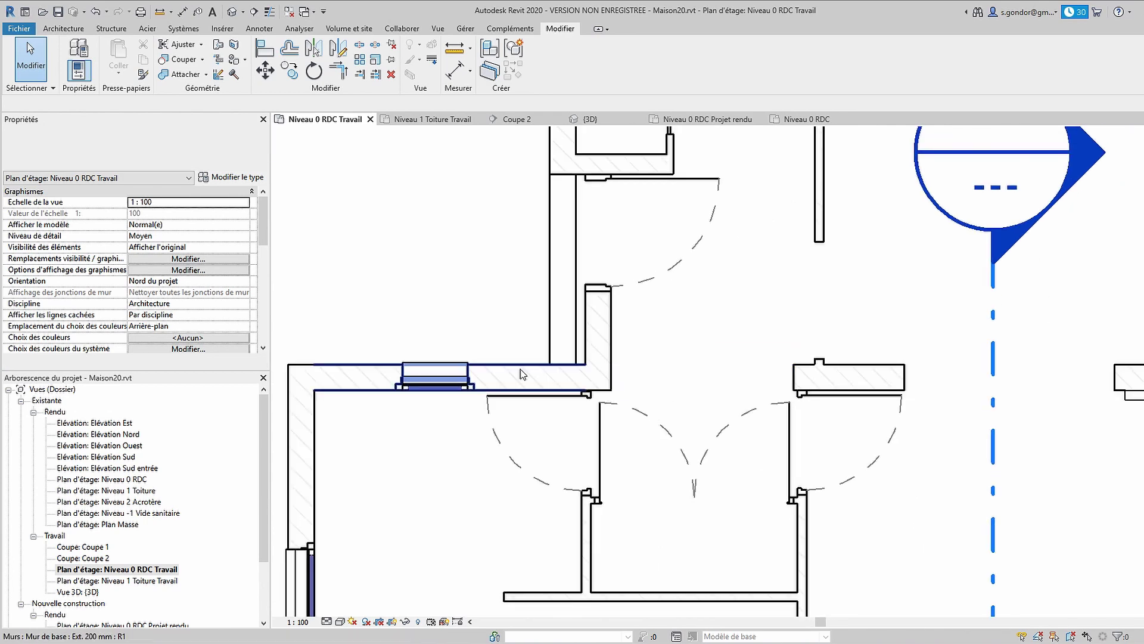
# - Open the Niveau 0 RDC Projet rendu plan from the Project Browser
pyautogui.click(171, 569)
pyautogui.scroll(-3, 172, 566)
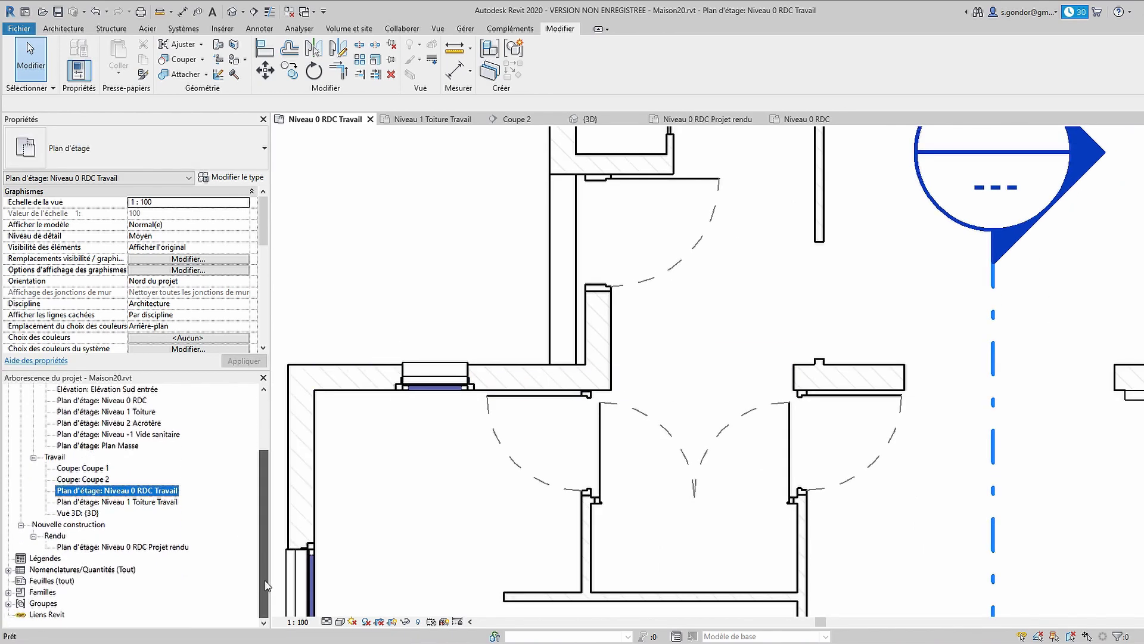
pyautogui.doubleClick(178, 546)
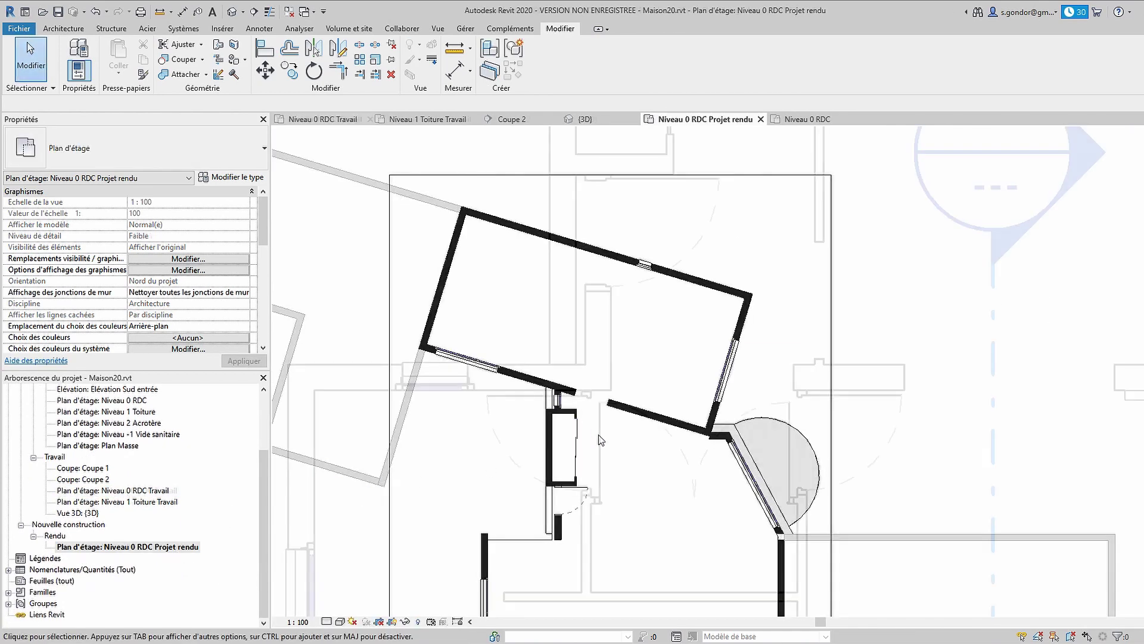
# - Set the short wall right of the doorway's Phase de démolition to Aucun(e)
pyautogui.doubleClick(116, 490)
pyautogui.scroll(1, 535, 342)
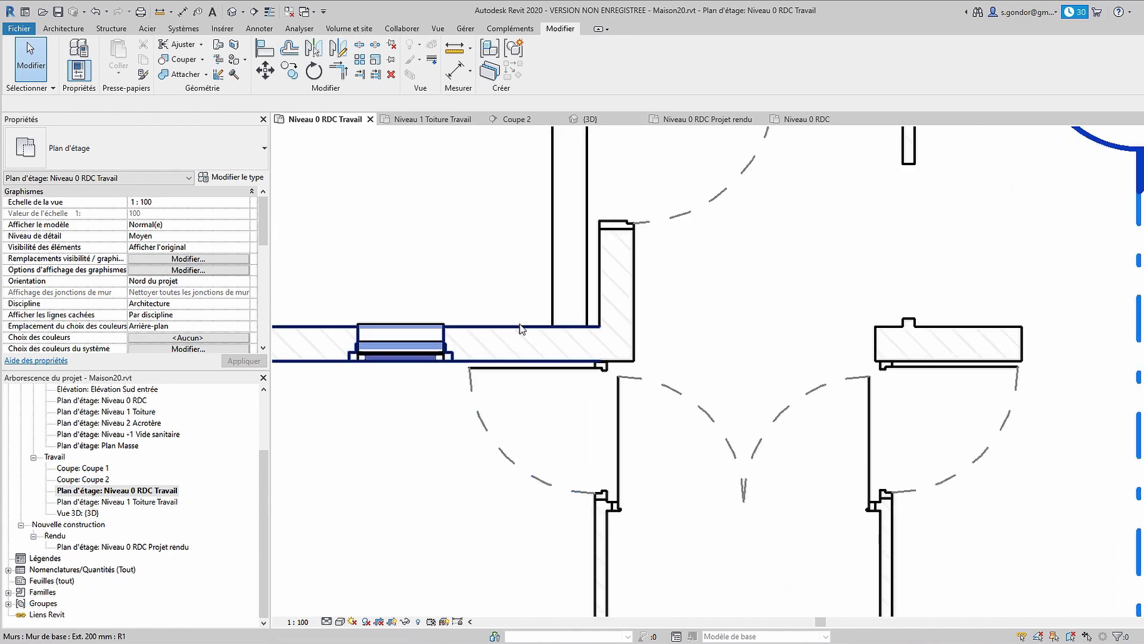
pyautogui.click(522, 329)
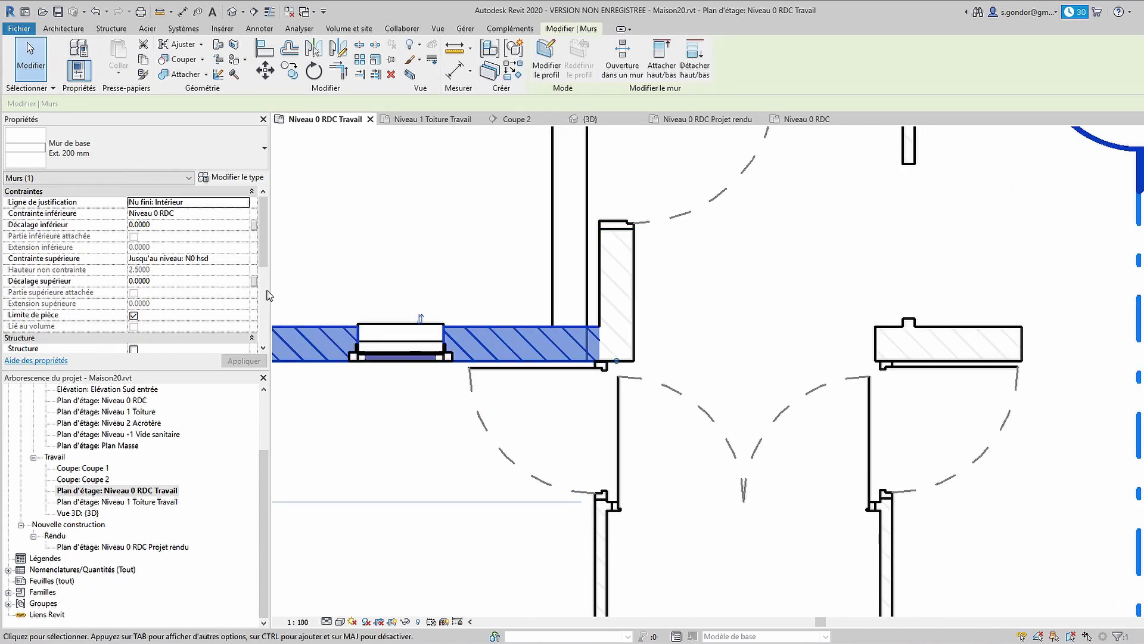
pyautogui.scroll(-5, 263, 250)
pyautogui.scroll(4, 262, 250)
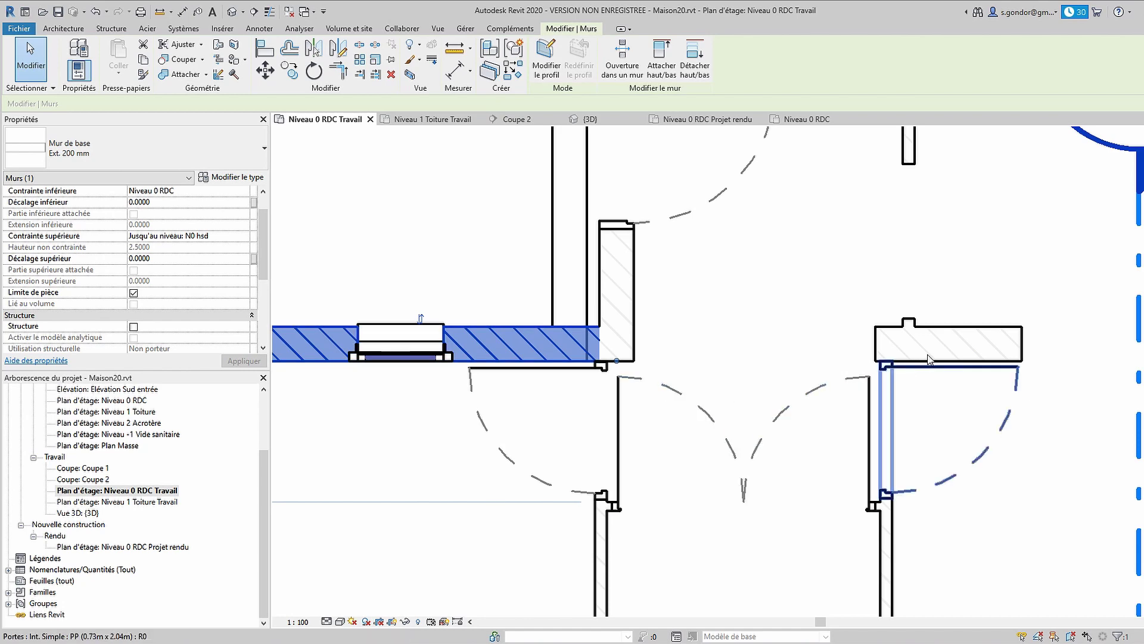
pyautogui.click(946, 331)
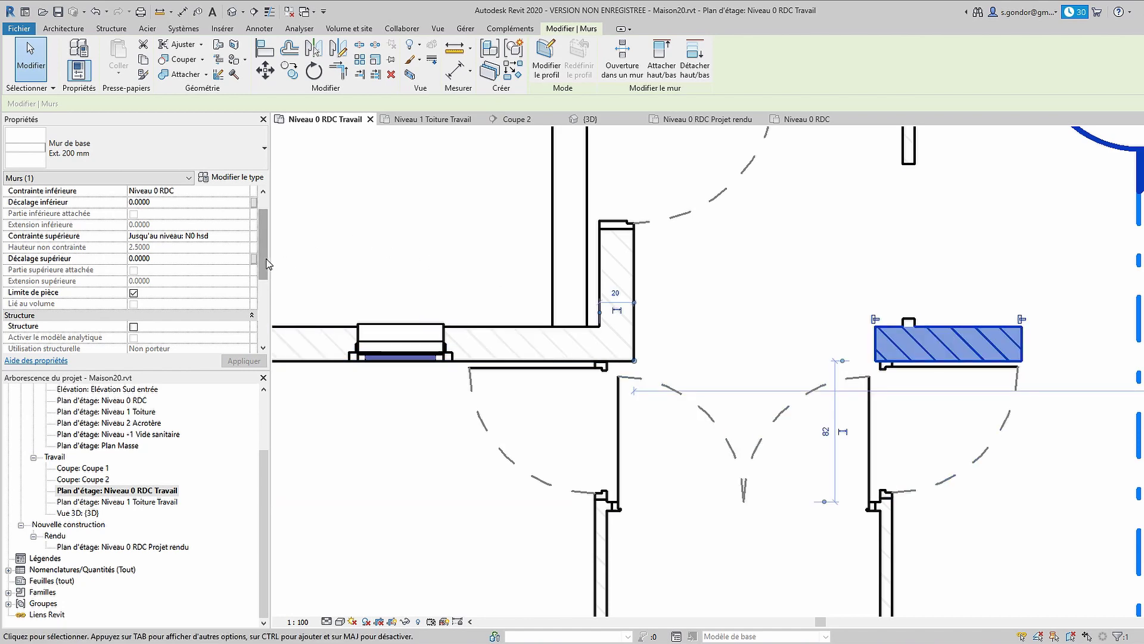
pyautogui.scroll(-5, 160, 327)
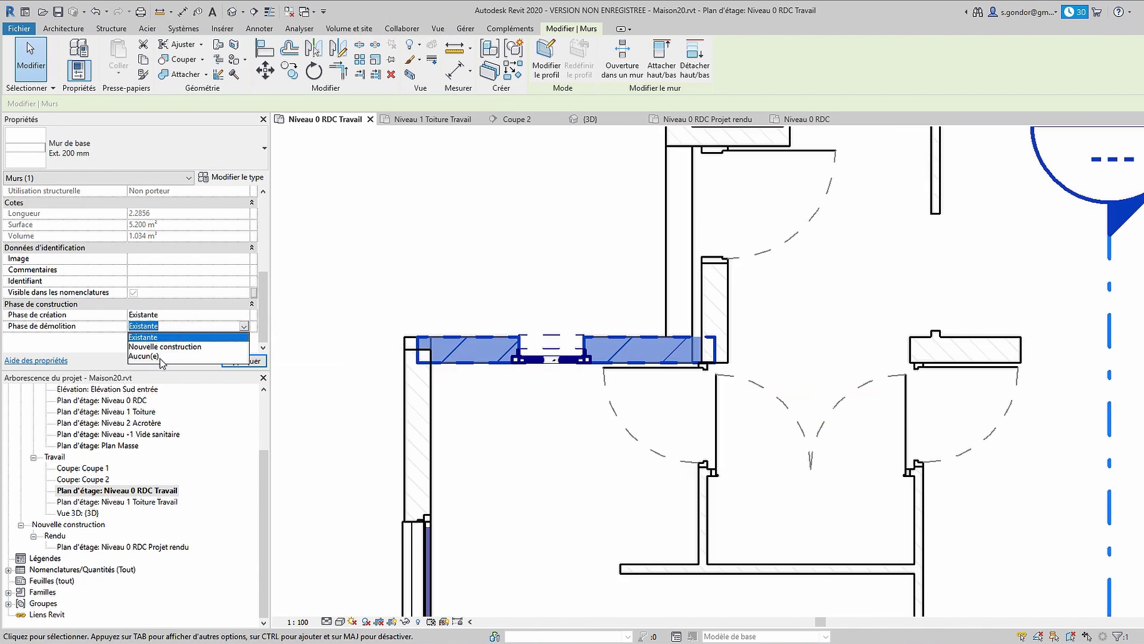
pyautogui.click(159, 356)
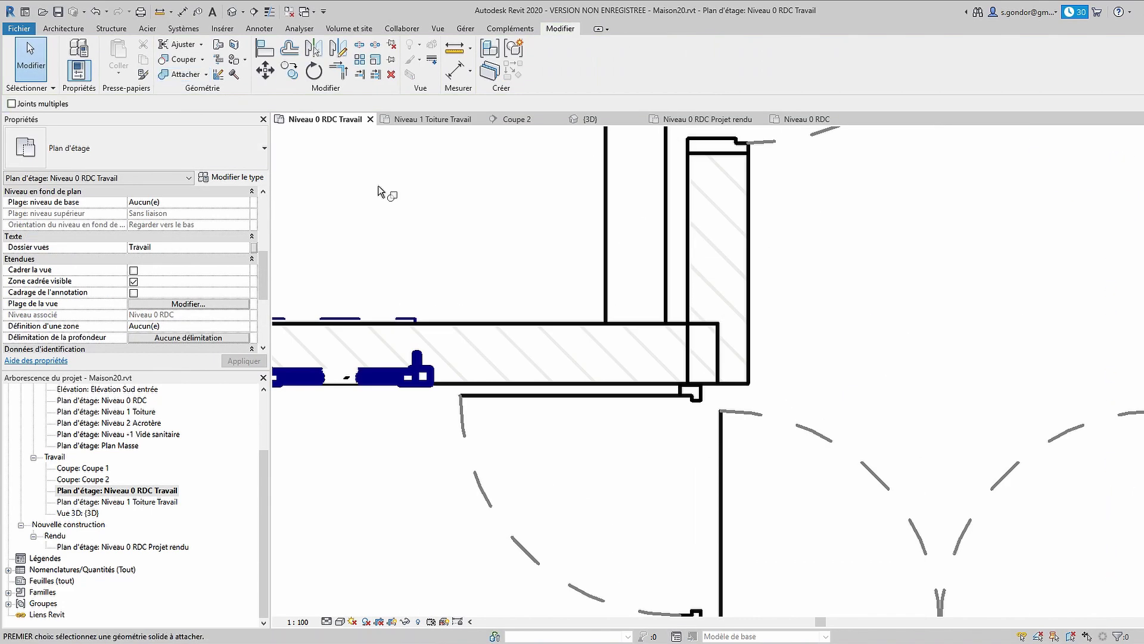
# - Check the window's phases, return to the Projet rendu plan, then show the {3D} view
pyautogui.scroll(1, 766, 367)
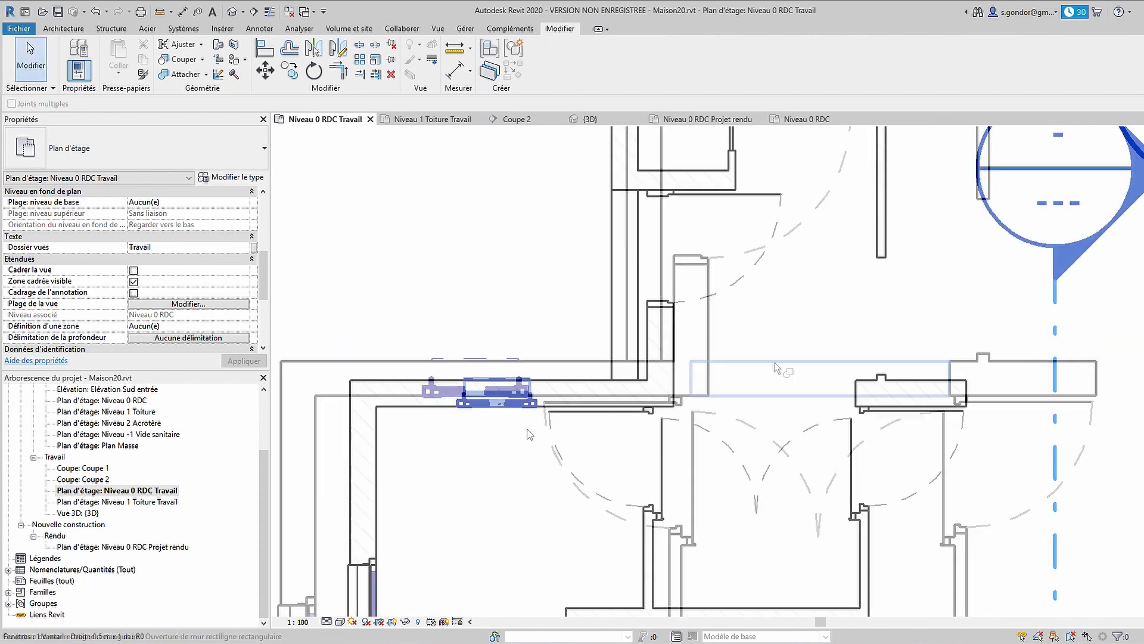
pyautogui.click(534, 332)
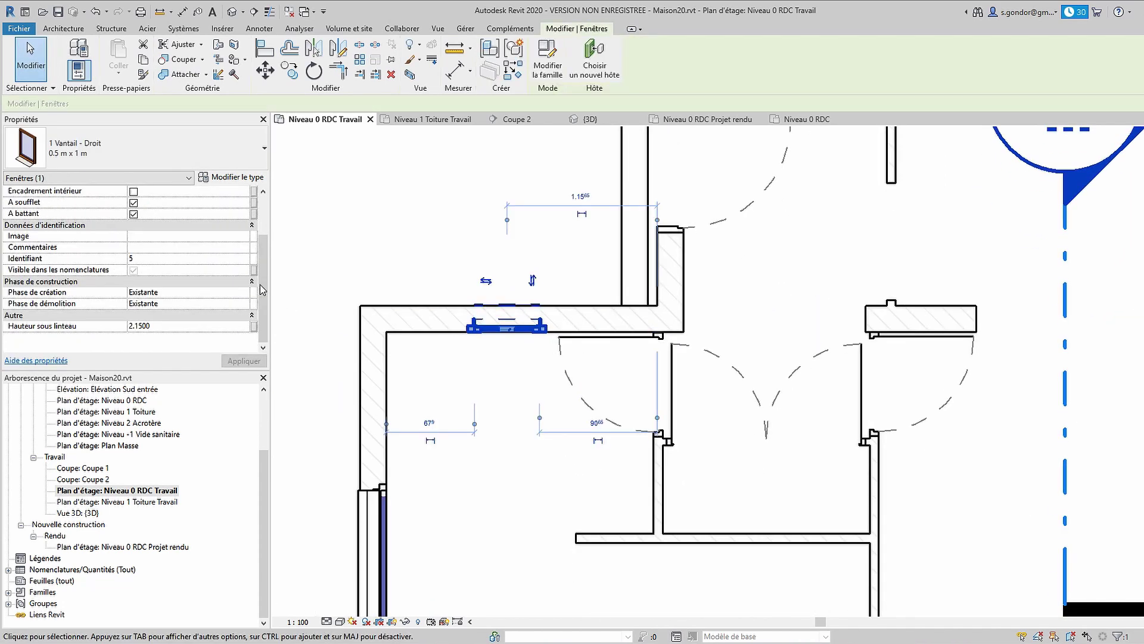
pyautogui.press('Escape')
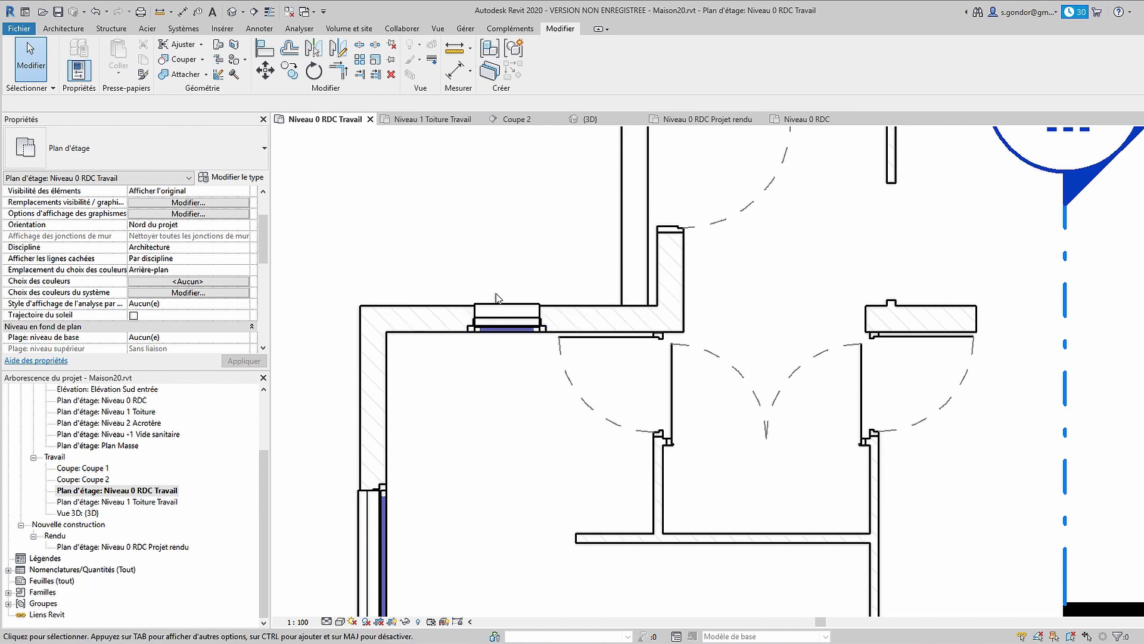
pyautogui.hotkey('ctrl', 'Tab')
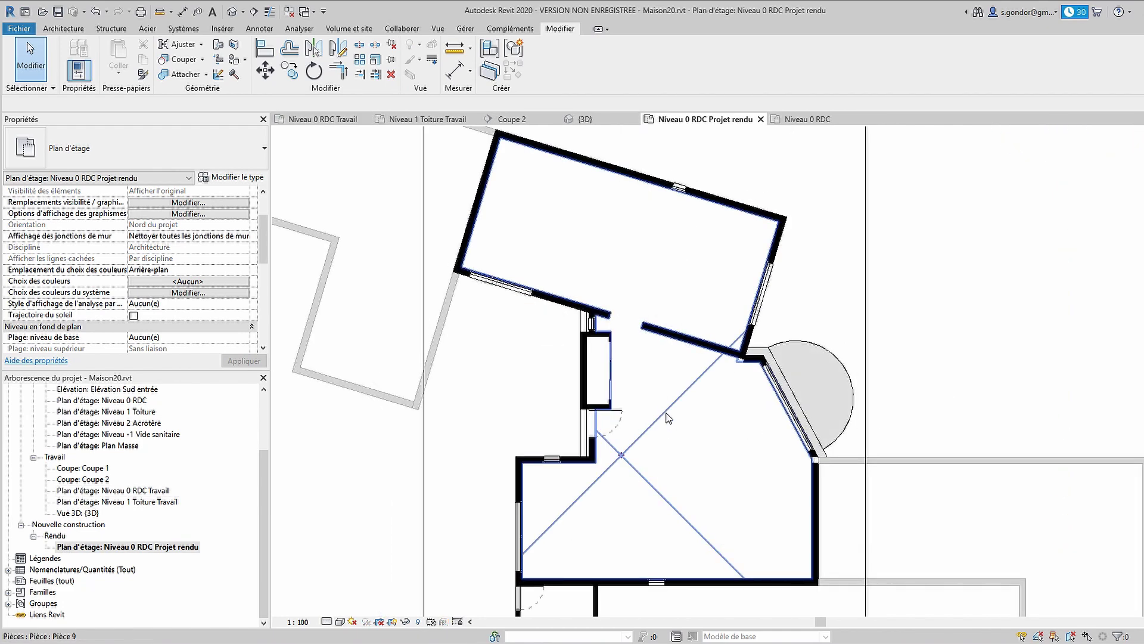
pyautogui.press('Escape')
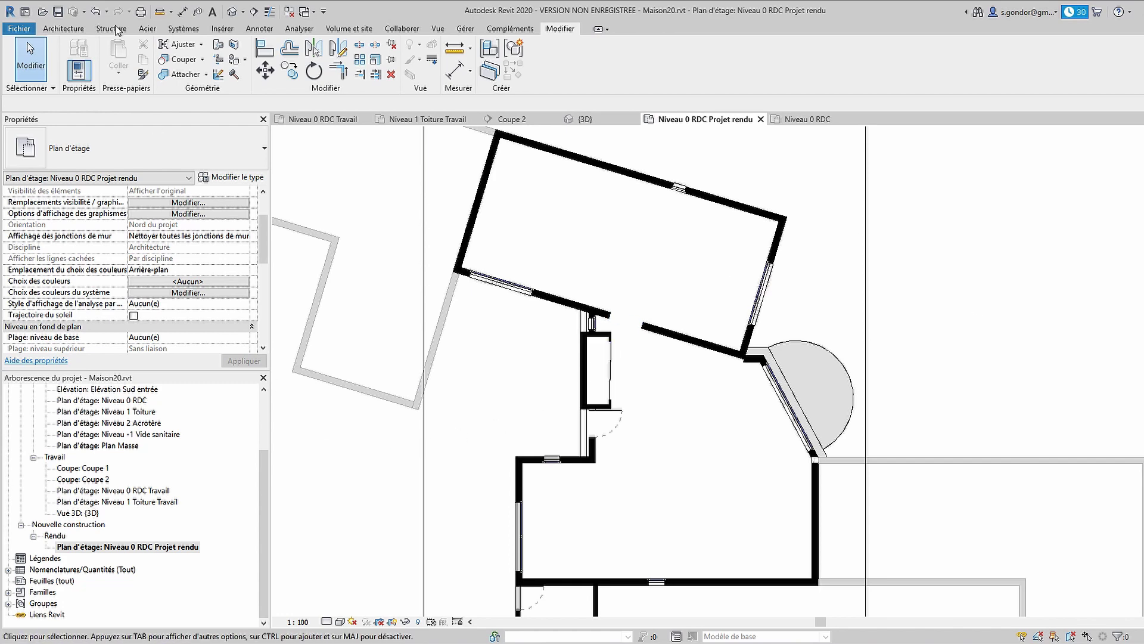
pyautogui.click(233, 11)
pyautogui.scroll(2, 779, 244)
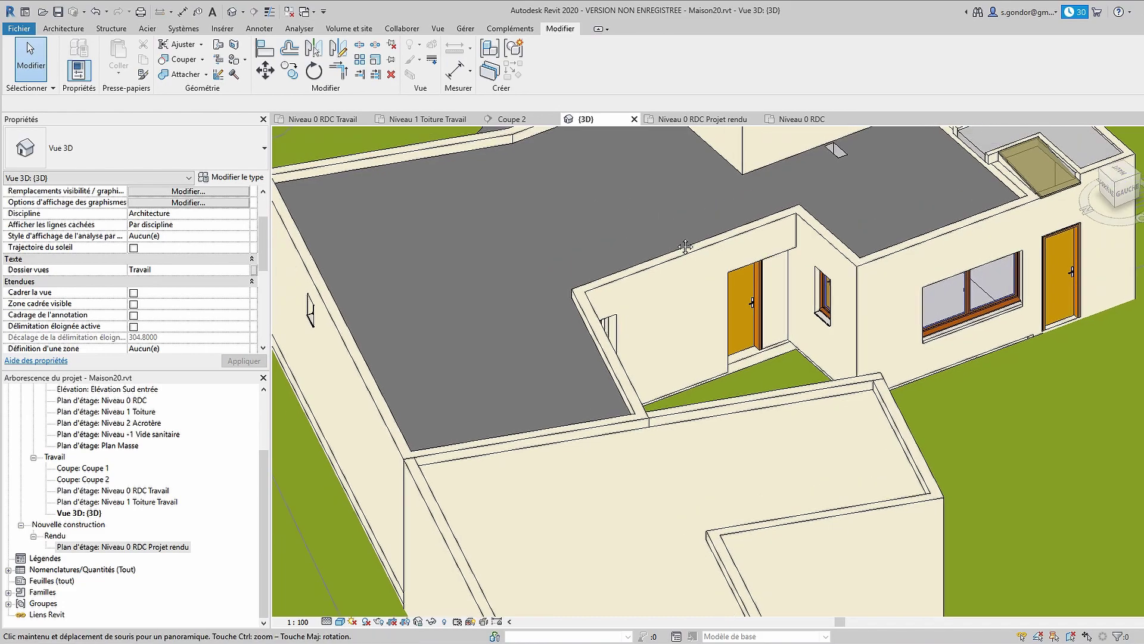
pyautogui.scroll(3, 779, 244)
pyautogui.moveTo(779, 245)
pyautogui.keyDown('shift'); pyautogui.mouseDown(button='middle')
pyautogui.moveTo(711, 351)
pyautogui.moveTo(806, 414)
pyautogui.moveTo(831, 352)
pyautogui.moveTo(765, 391)
pyautogui.mouseUp(button='middle'); pyautogui.keyUp('shift')
pyautogui.click(766, 392)
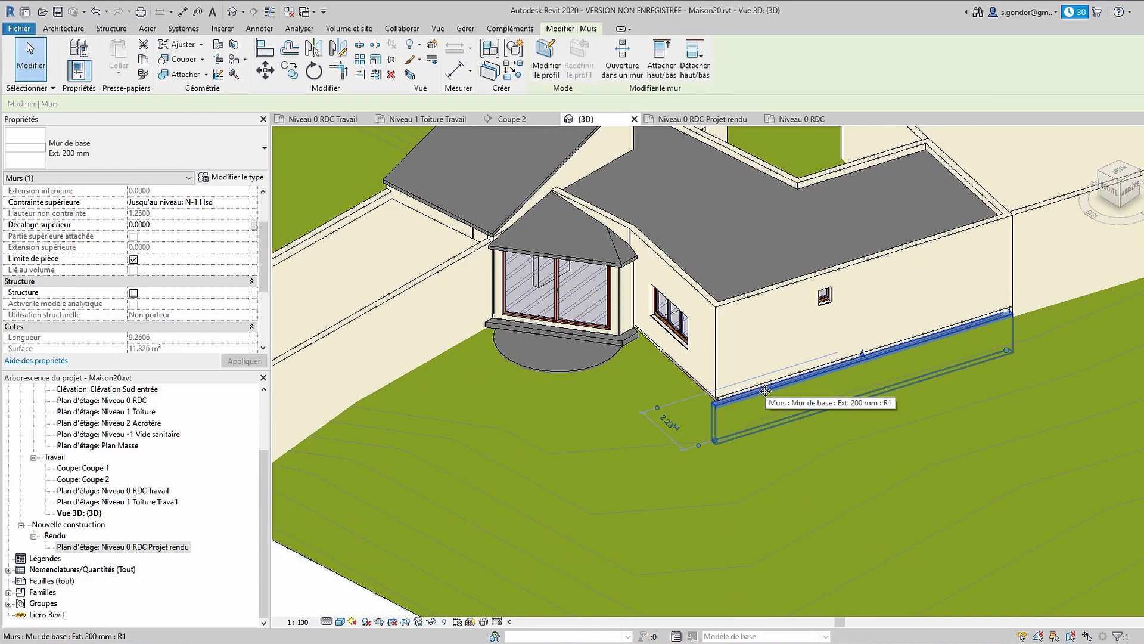
pyautogui.press('Escape')
pyautogui.keyDown('shift'); pyautogui.moveTo(766, 391); pyautogui.dragTo(828, 362, button='middle'); pyautogui.keyUp('shift')
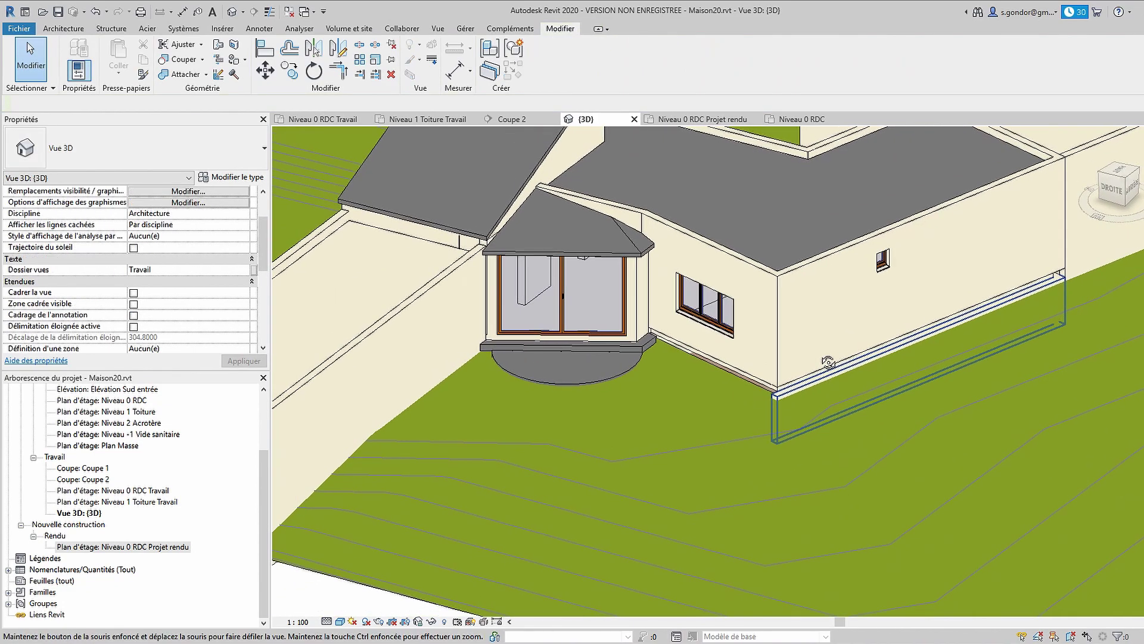
pyautogui.scroll(-2, 828, 362)
pyautogui.keyDown('shift'); pyautogui.moveTo(864, 402); pyautogui.dragTo(693, 453, button='middle'); pyautogui.keyUp('shift')
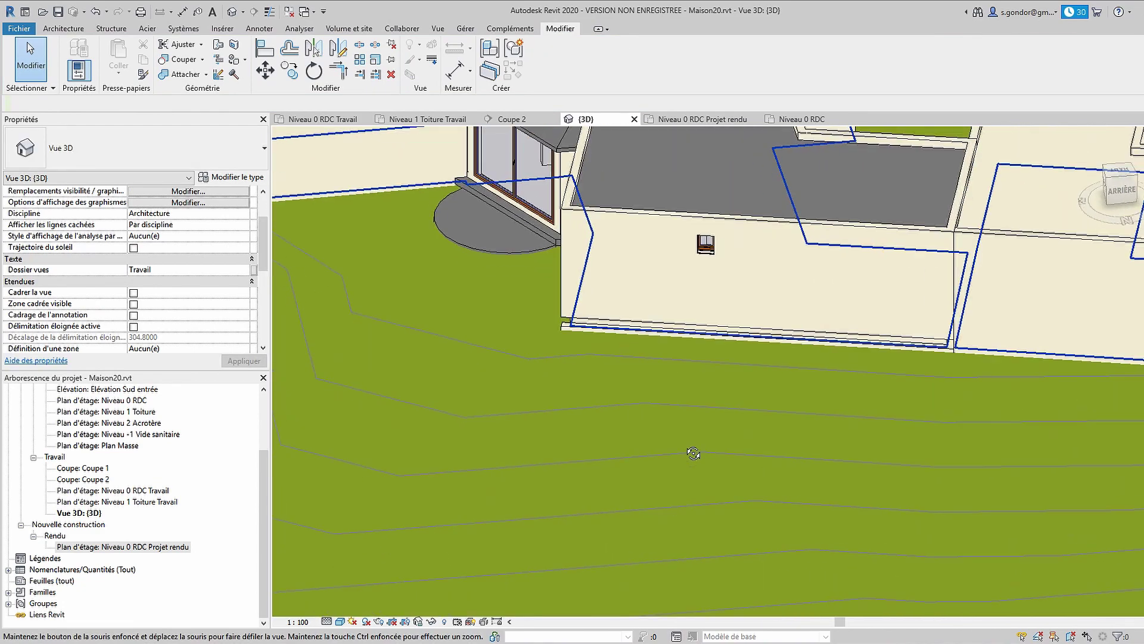
pyautogui.scroll(-4, 693, 453)
pyautogui.scroll(2, 652, 415)
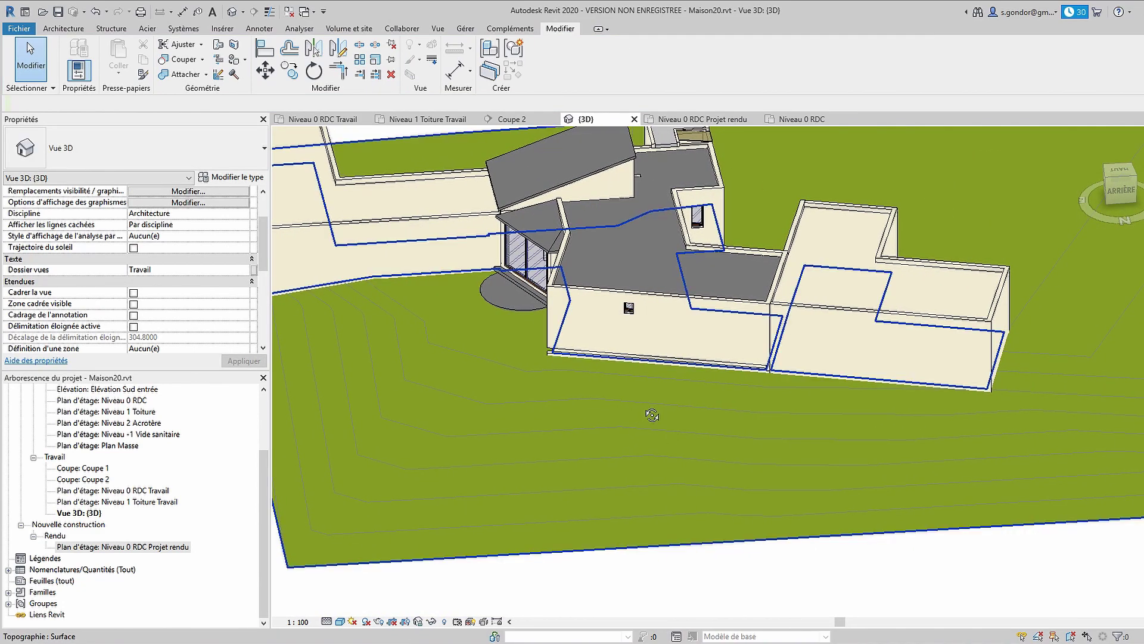
pyautogui.keyDown('shift'); pyautogui.moveTo(652, 415); pyautogui.dragTo(793, 427, button='middle'); pyautogui.keyUp('shift')
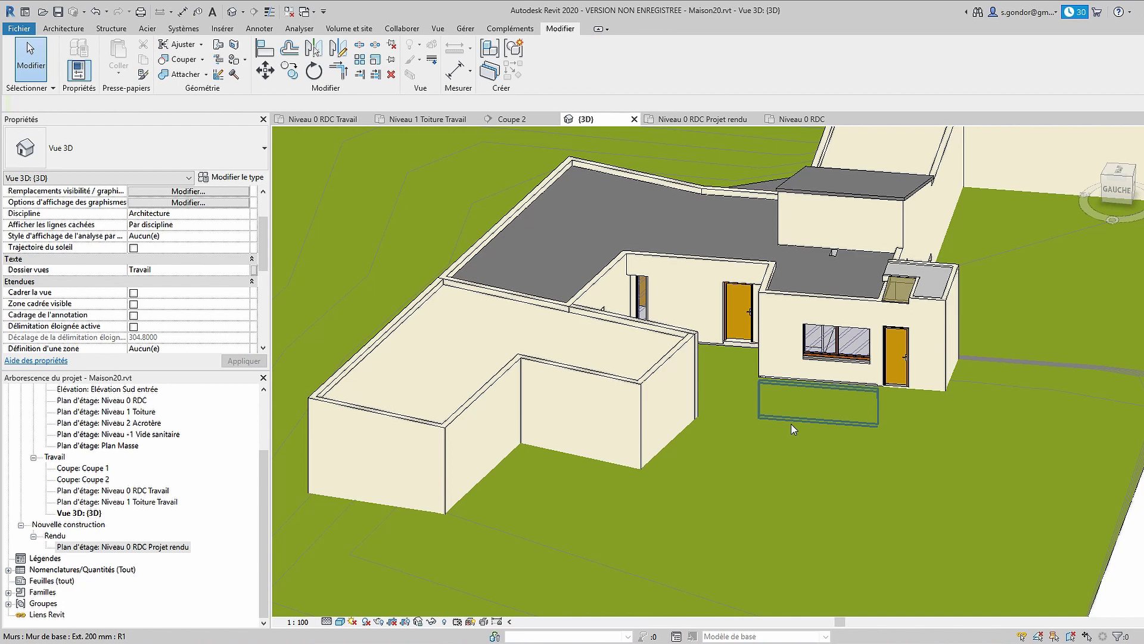
pyautogui.keyDown('shift'); pyautogui.moveTo(792, 429); pyautogui.dragTo(898, 334, button='middle'); pyautogui.keyUp('shift')
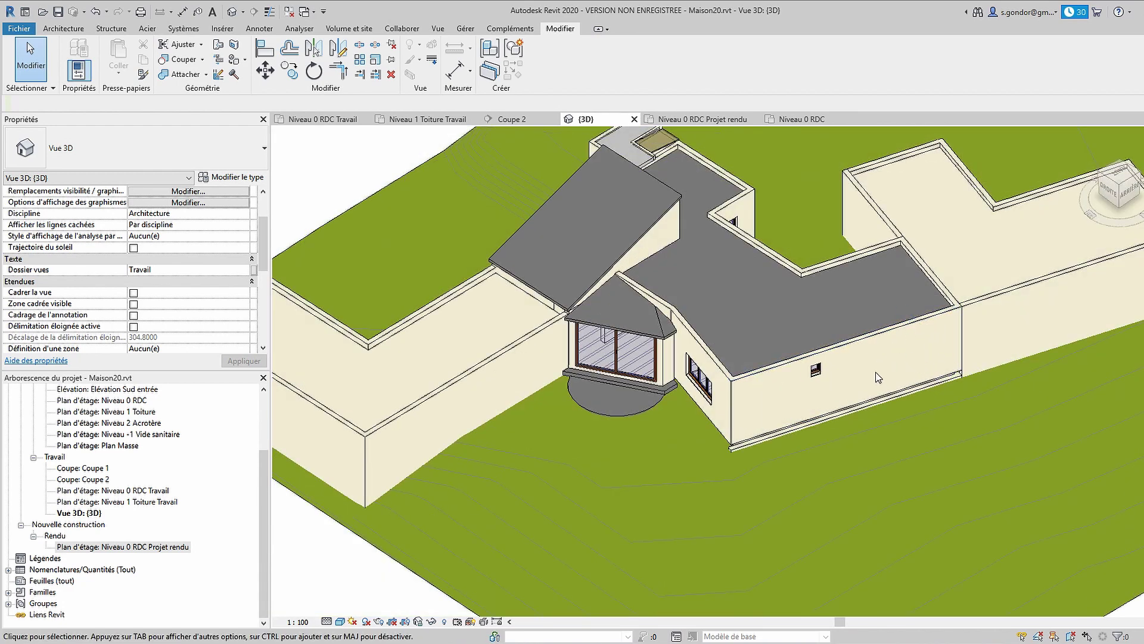
pyautogui.keyDown('shift'); pyautogui.moveTo(782, 426); pyautogui.dragTo(756, 391, button='middle'); pyautogui.keyUp('shift')
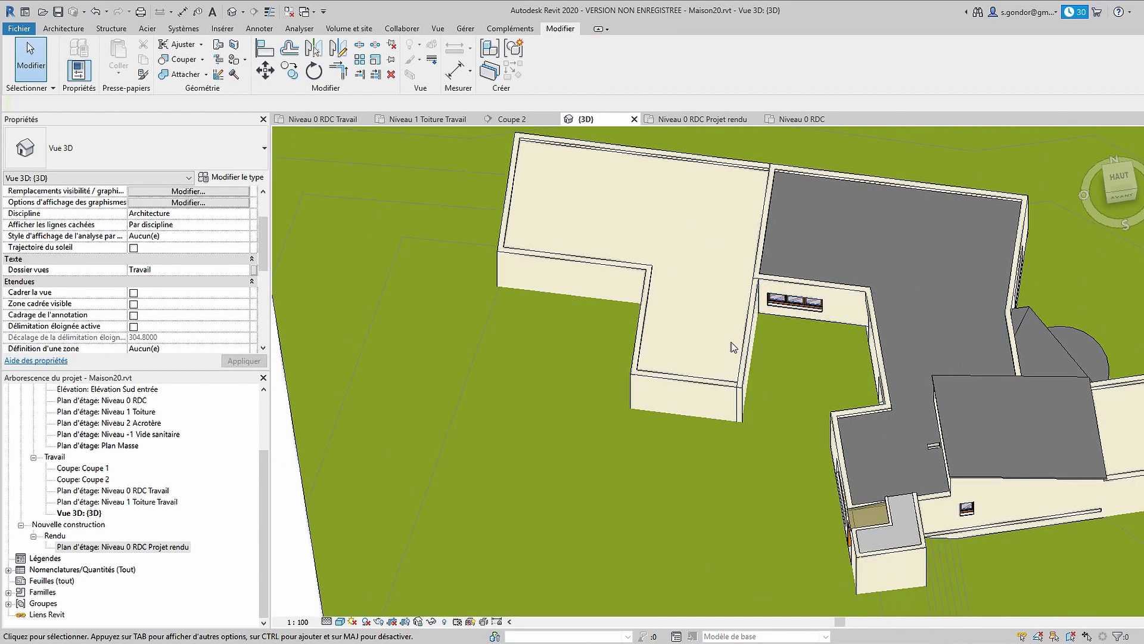
pyautogui.keyDown('shift'); pyautogui.moveTo(732, 347); pyautogui.dragTo(921, 57, button='middle'); pyautogui.keyUp('shift')
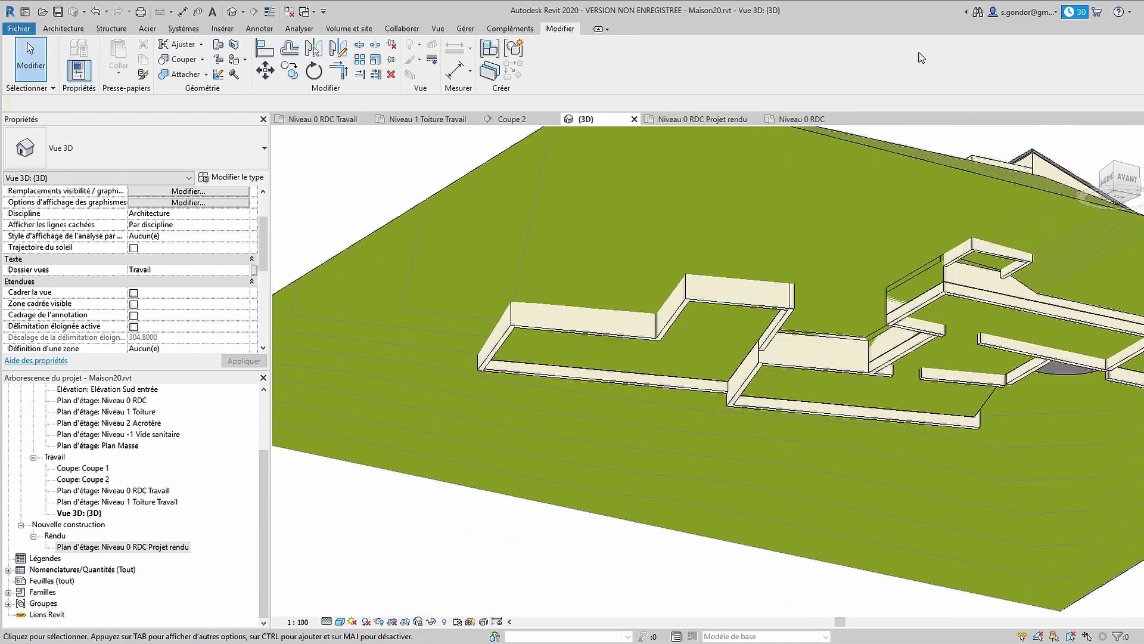
pyautogui.moveTo(897, 356)
pyautogui.keyDown('shift'); pyautogui.mouseDown(button='middle')
pyautogui.moveTo(832, 399)
pyautogui.moveTo(627, 391)
pyautogui.moveTo(948, 368)
pyautogui.moveTo(793, 244)
pyautogui.mouseUp(button='middle'); pyautogui.keyUp('shift')
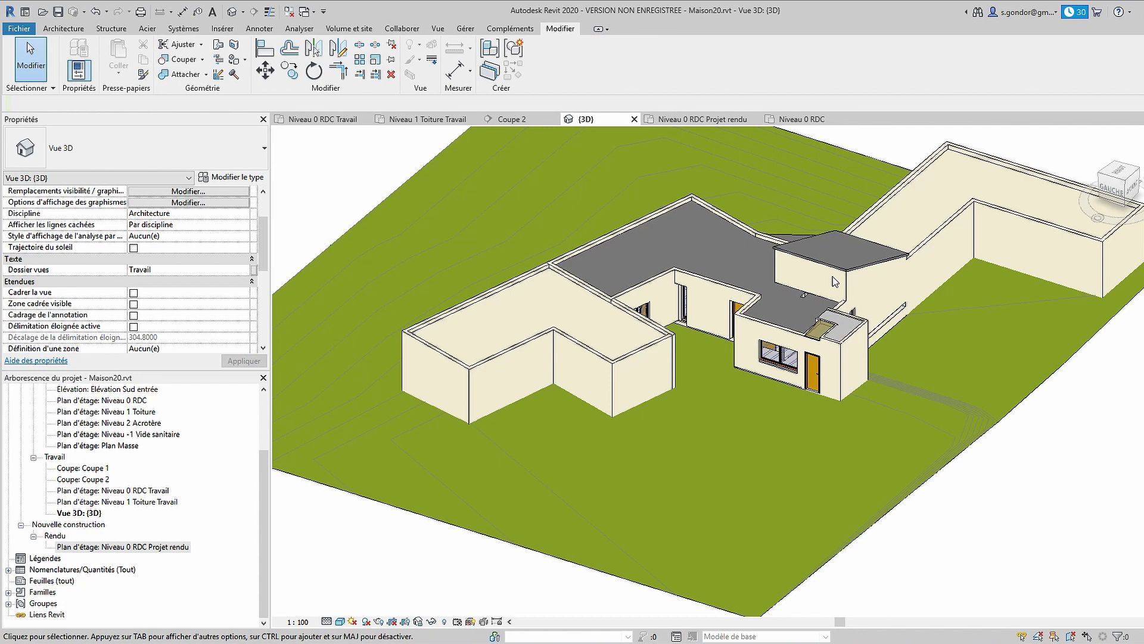
pyautogui.moveTo(833, 277)
pyautogui.keyDown('shift'); pyautogui.mouseDown(button='middle')
pyautogui.moveTo(740, 485)
pyautogui.moveTo(819, 480)
pyautogui.moveTo(838, 492)
pyautogui.moveTo(824, 556)
pyautogui.mouseUp(button='middle'); pyautogui.keyUp('shift')
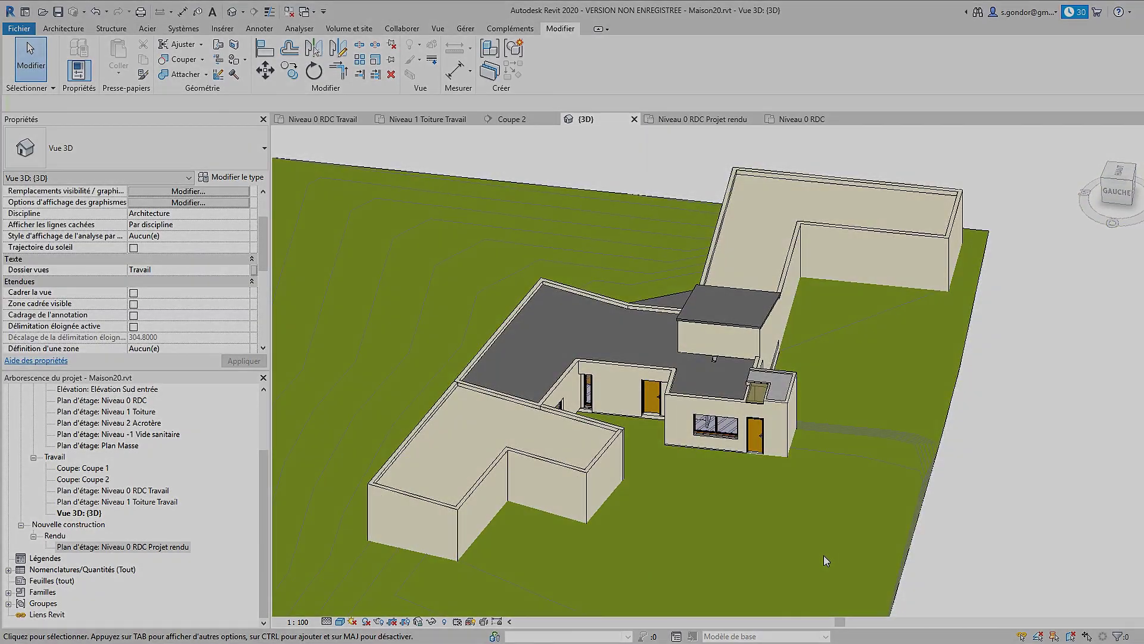